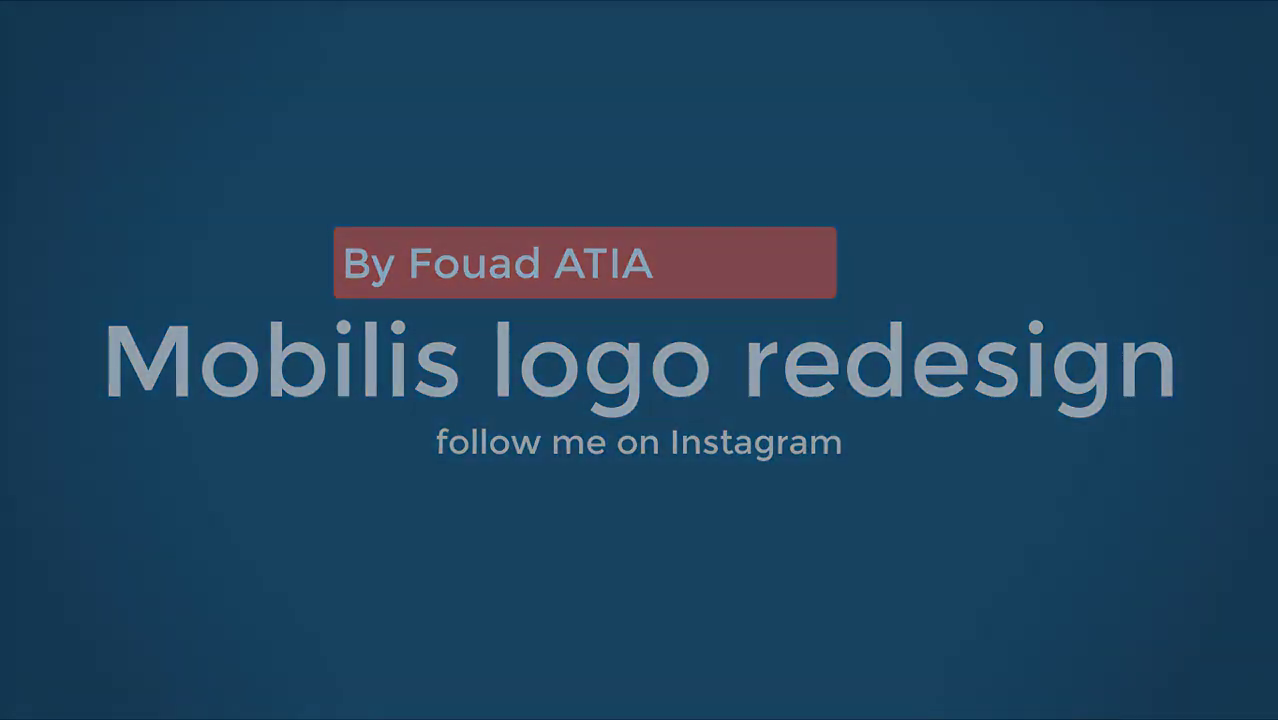
Step: Type the word MOBILIS to the right of the green logo
key(ctrl+1)
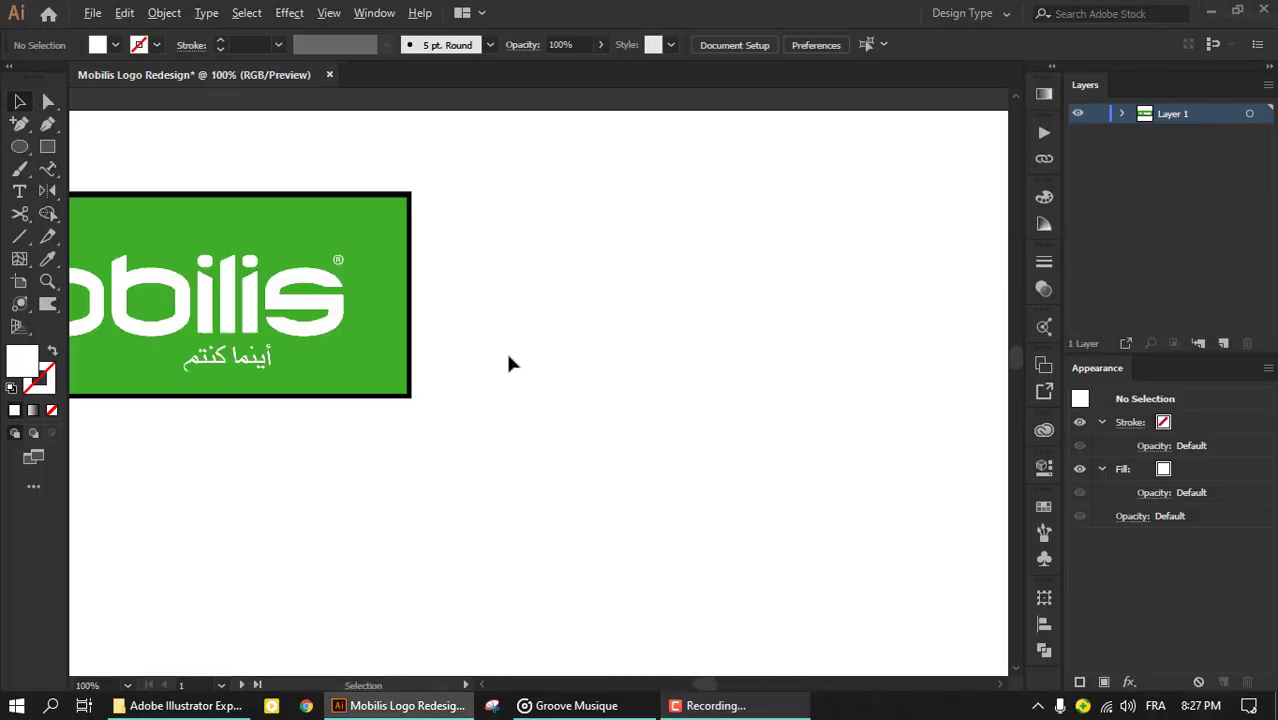
key(ctrl+minus)
key(ctrl+plus)
click(19, 192)
key(ctrl+minus)
click(563, 296)
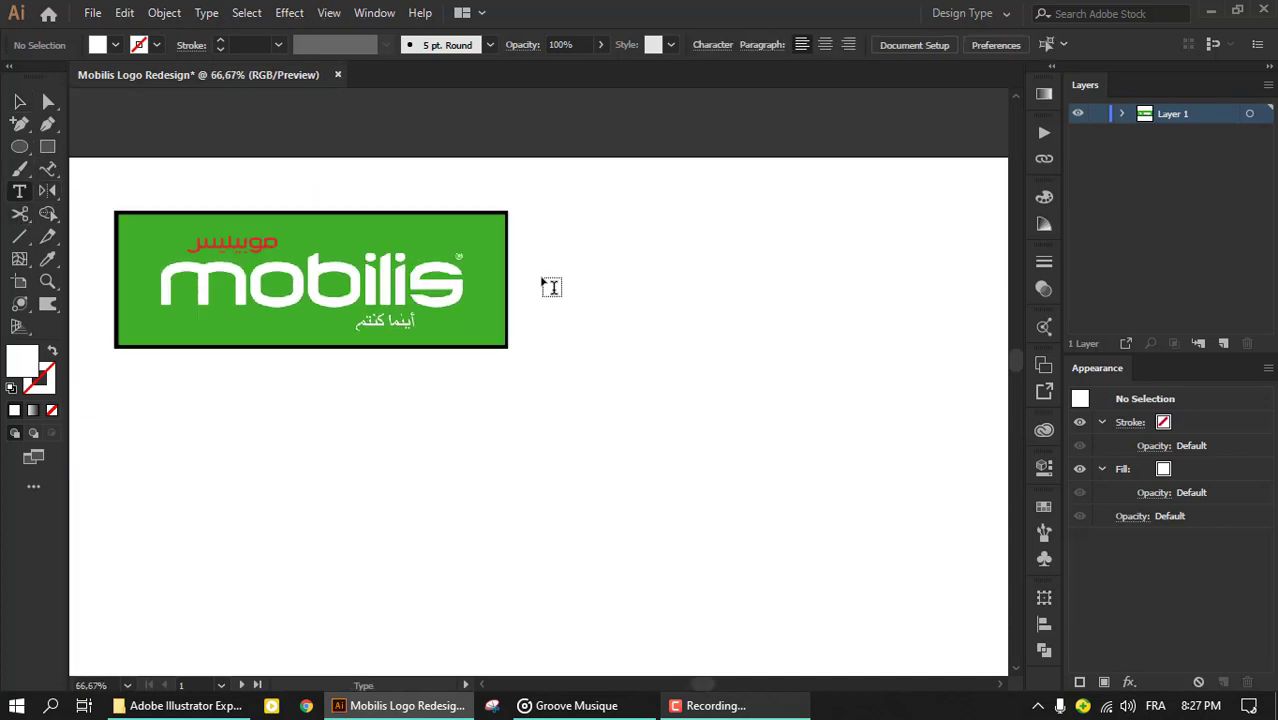
text(MOBILIS)
key(Escape)
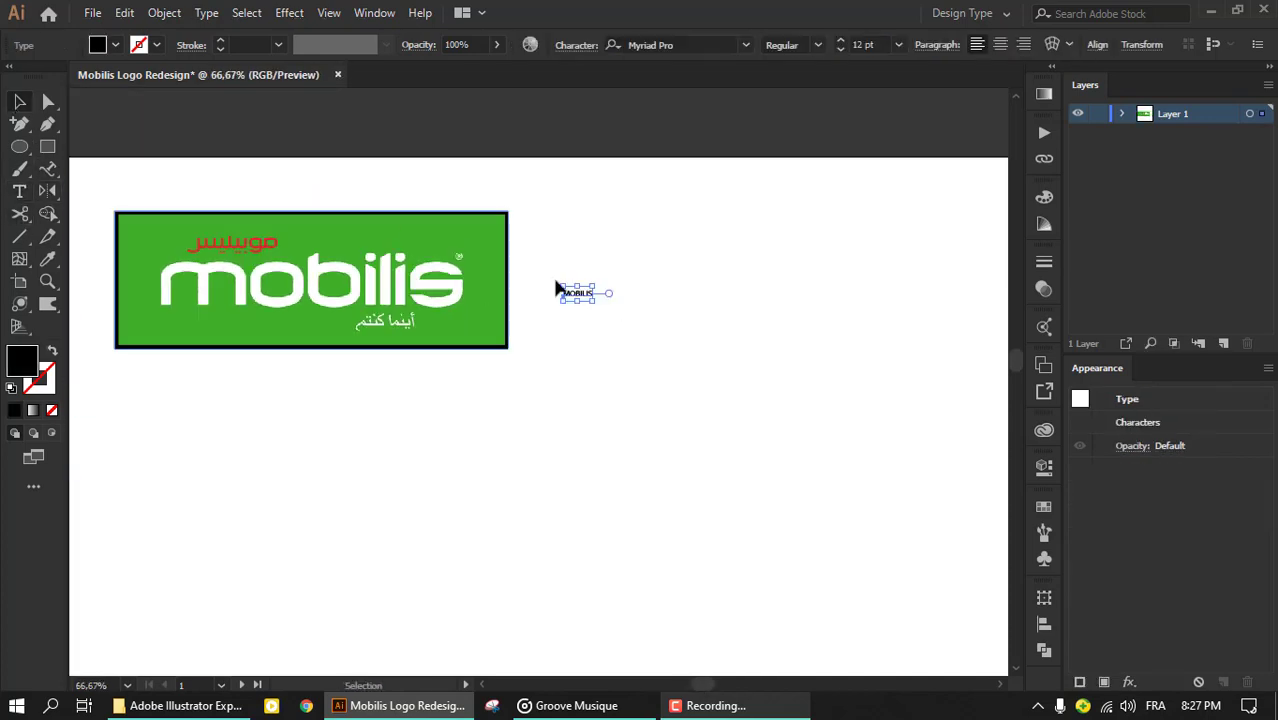
Step: Enlarge MOBILIS and make a lowercase 'mobilis' copy beside it
mouse_move(642, 287)
mouse_down()
mouse_move(639, 337)
mouse_move(549, 380)
mouse_move(803, 345)
mouse_up()
click(218, 15)
mouse_move(253, 301)
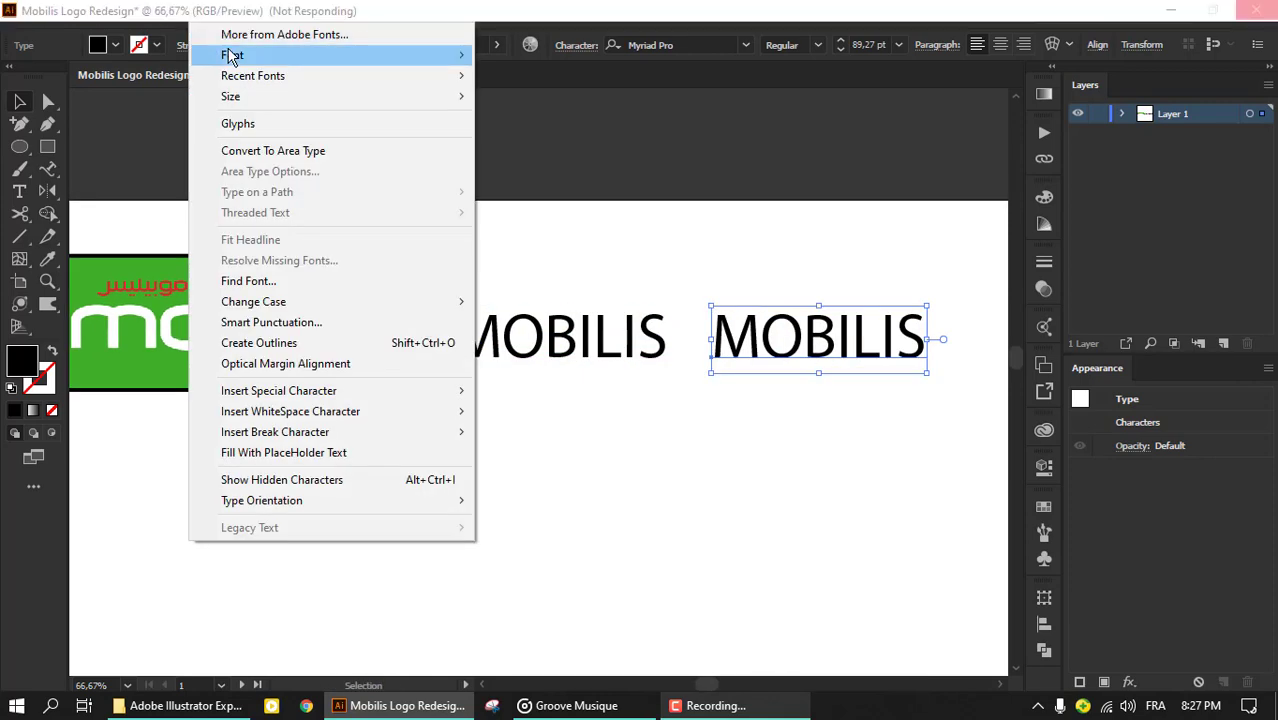
click(526, 322)
Step: Duplicate the MOBILIS/mobilis pair downward into four rows
click(563, 396)
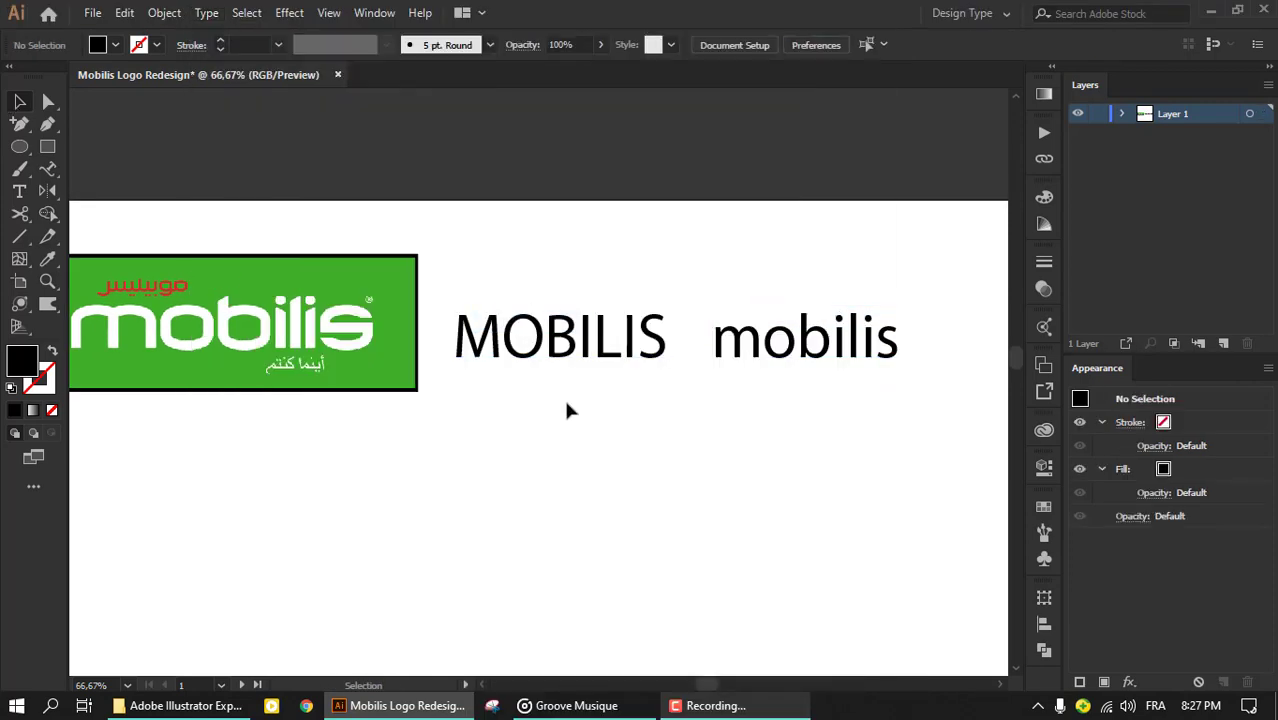
mouse_move(563, 396)
mouse_down()
mouse_move(760, 340)
mouse_move(765, 440)
mouse_up()
key(ctrl+d)
key(ctrl+d)
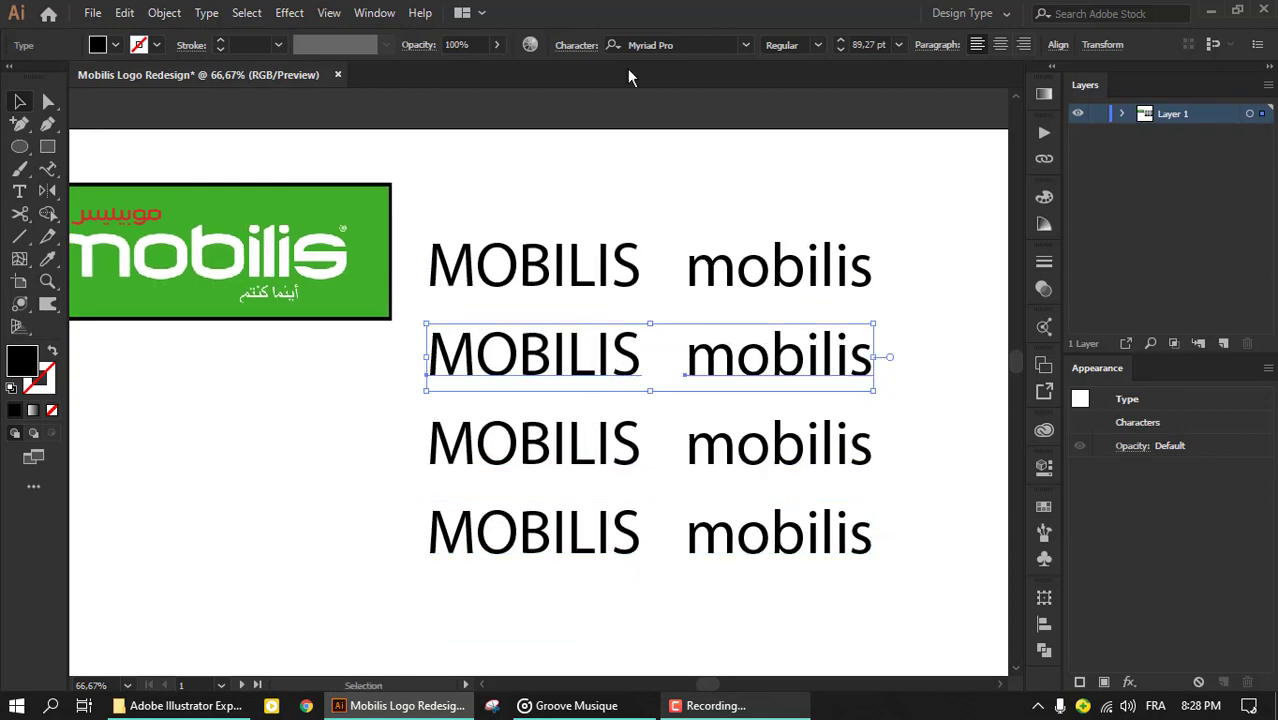
Step: Set the second row in Gotham Bold and shift its mobilis further right
text(goth)
key(Up)
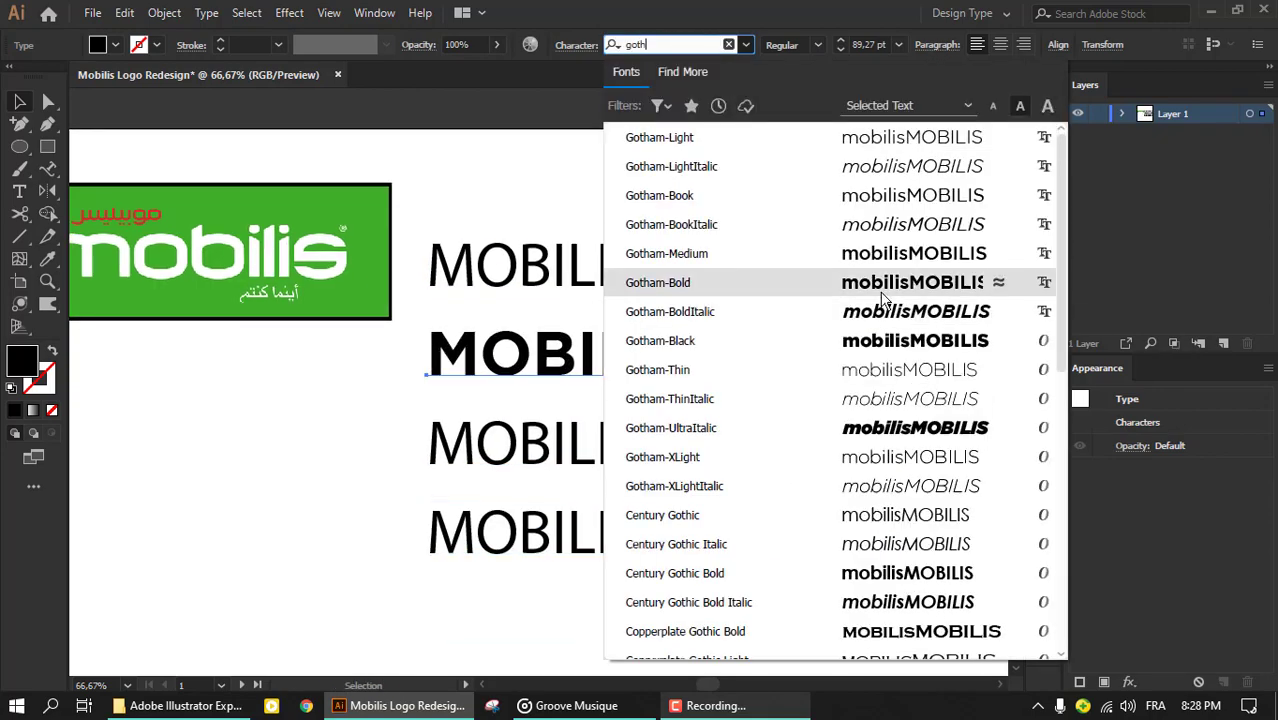
key(Return)
drag(786, 360, 856, 365)
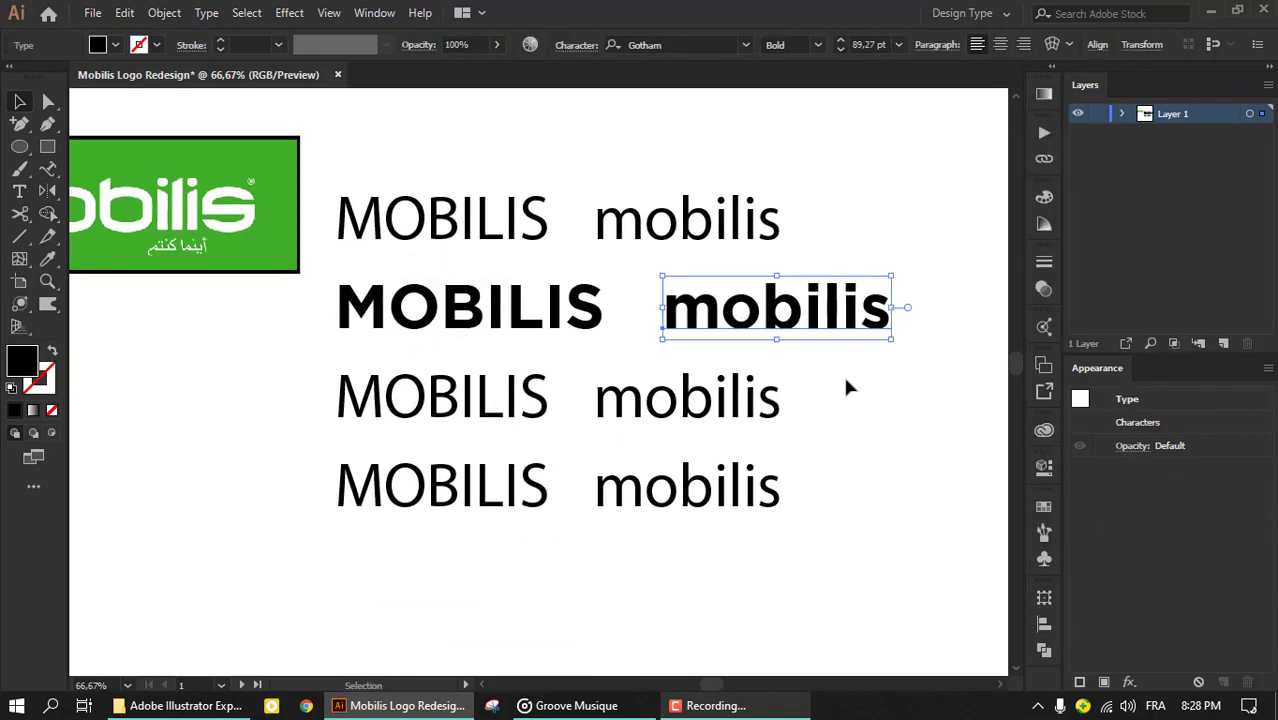
Step: Set the third row in Futura Bold
click(760, 395)
click(650, 45)
text(futur)
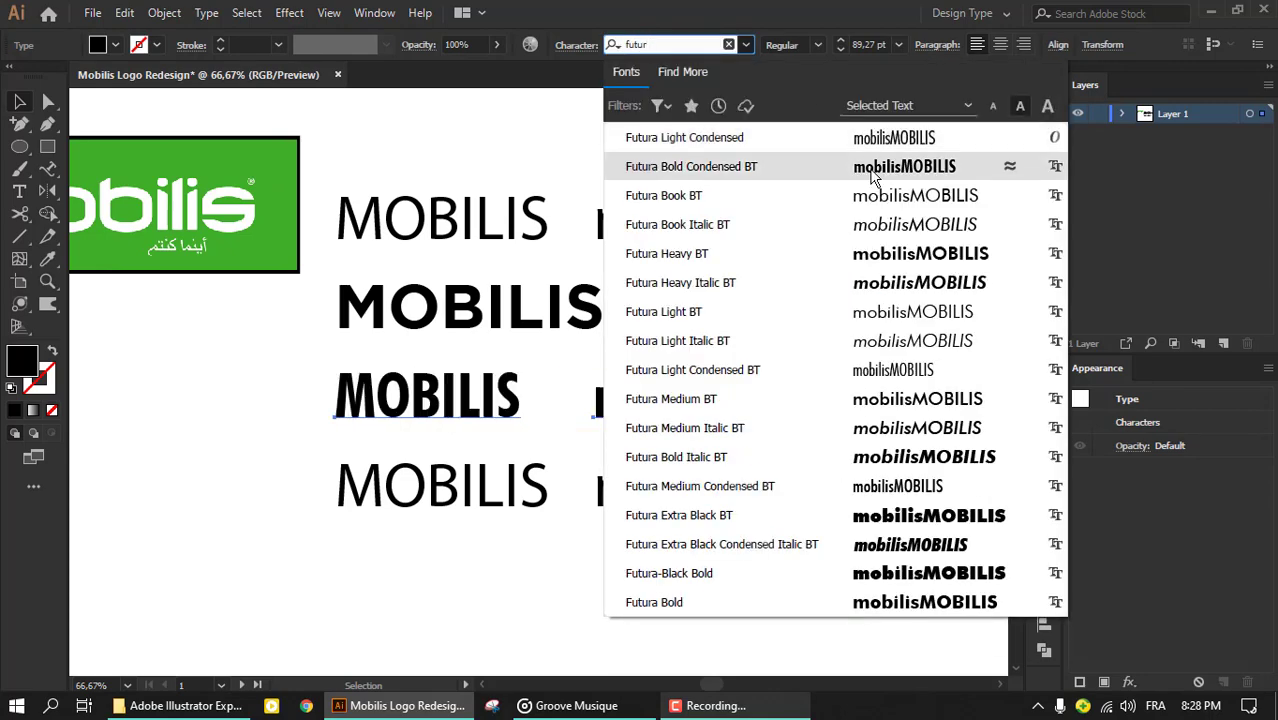
click(780, 602)
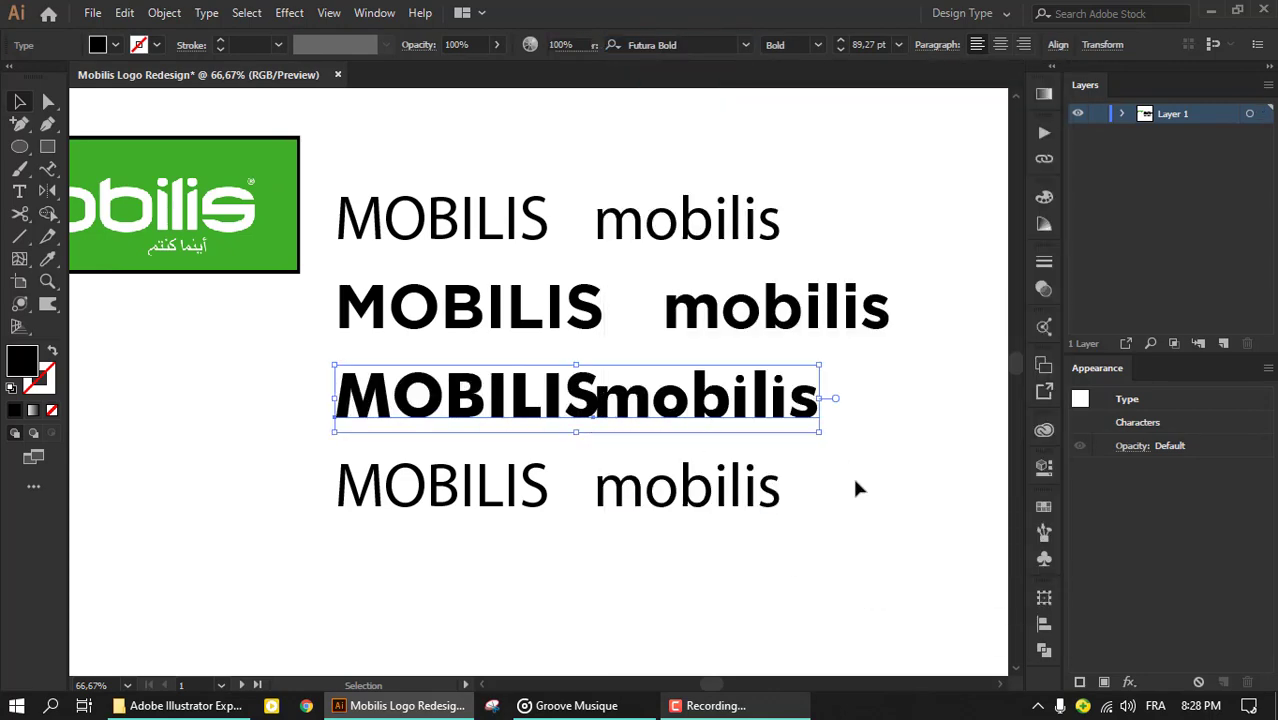
drag(750, 400, 816, 400)
click(665, 456)
scroll(659, 479, down, 2)
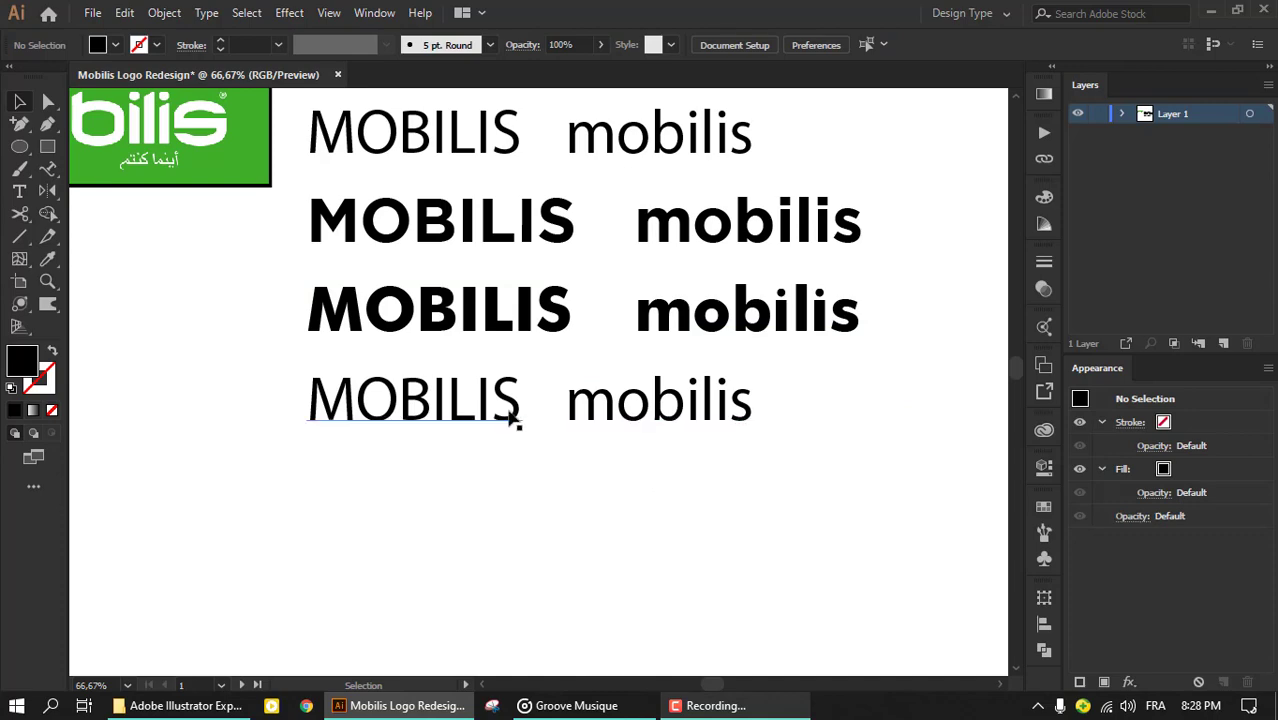
Step: Try Azonix on the fourth row, then set it in Changa with Medium style
click(514, 420)
click(745, 45)
click(930, 222)
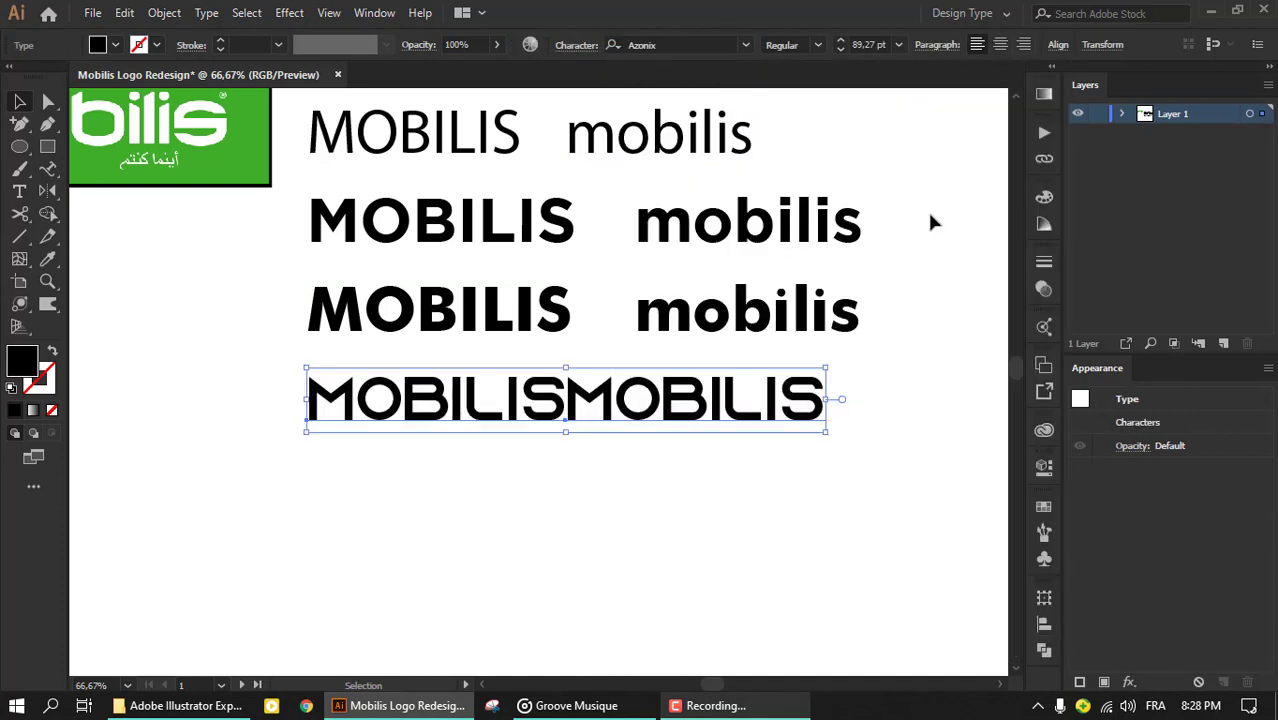
click(742, 46)
scroll(920, 577, down, 3)
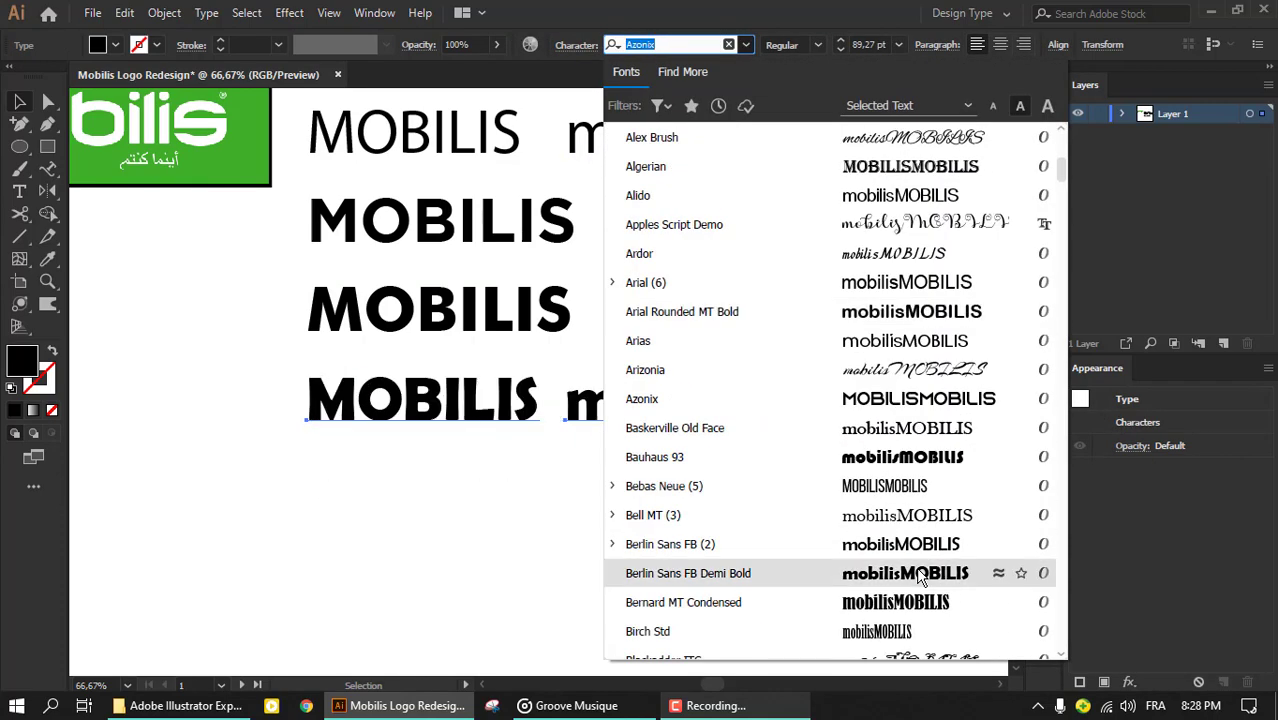
scroll(925, 515, down, 2)
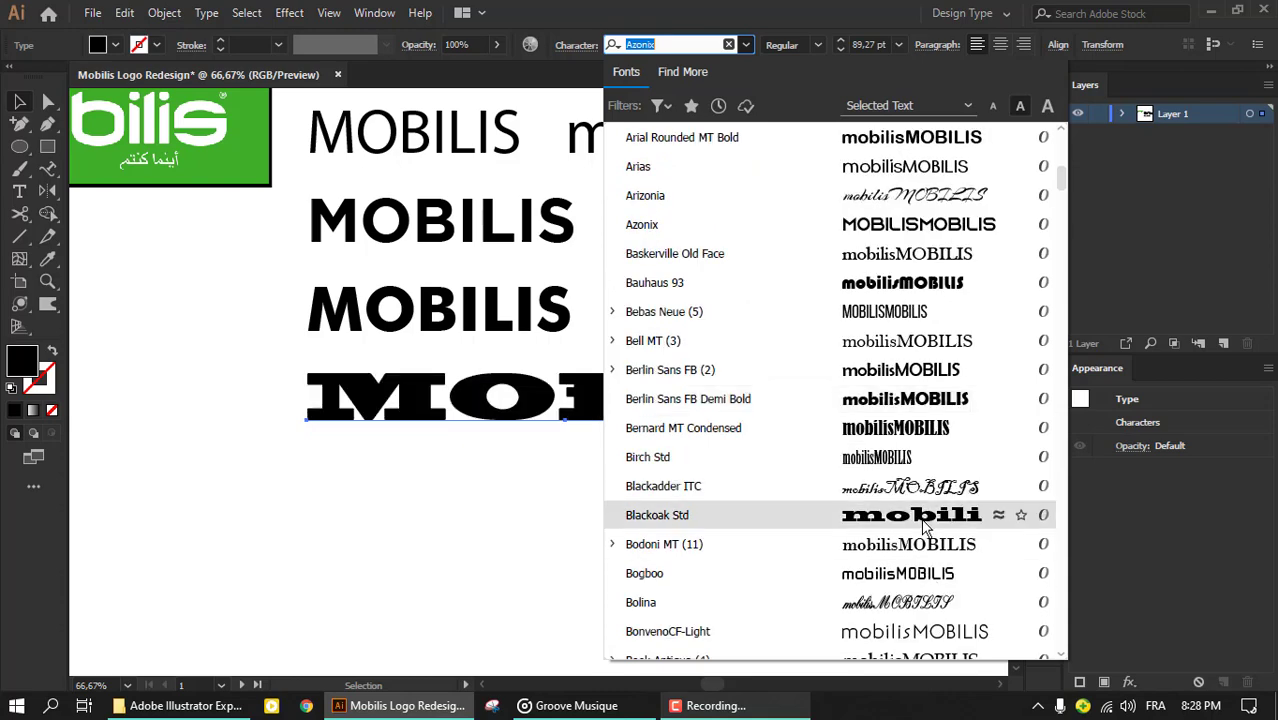
scroll(920, 577, down, 3)
scroll(905, 575, down, 2)
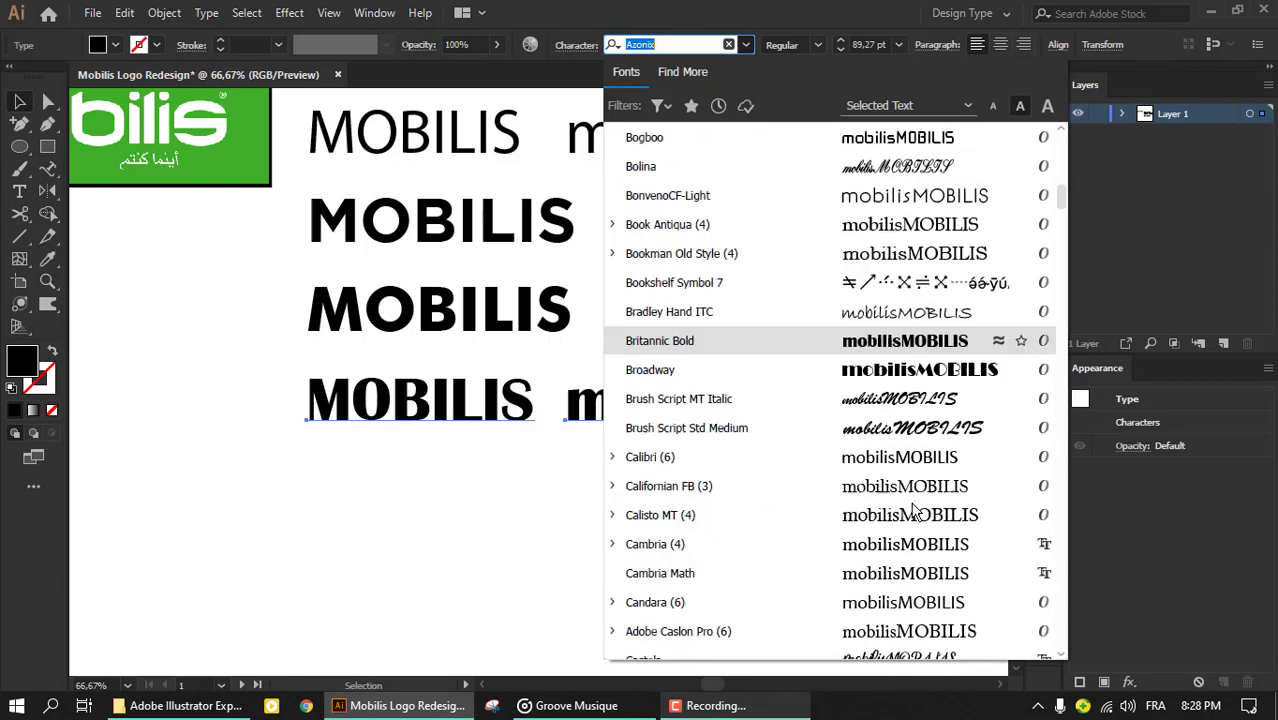
scroll(898, 573, down, 3)
click(897, 602)
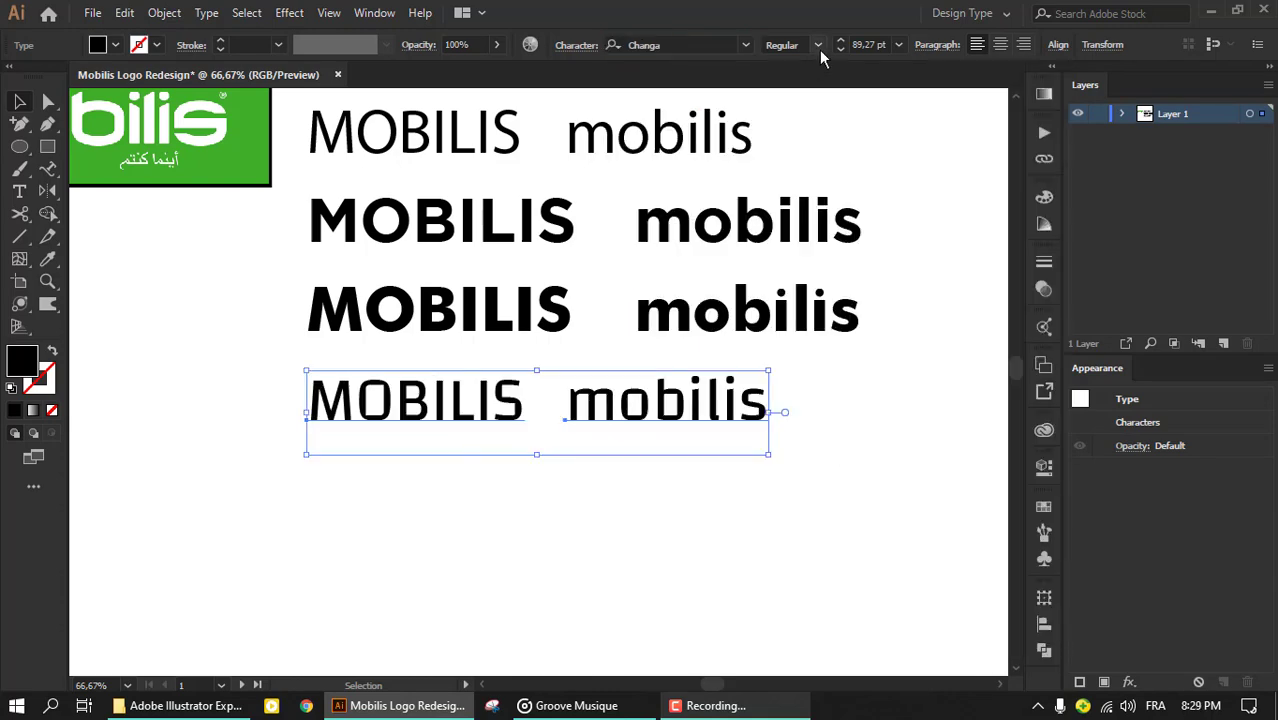
click(818, 45)
click(808, 149)
Step: Place a copy of the bold mobilis below the font sample rows
click(650, 548)
scroll(688, 399, down, 2)
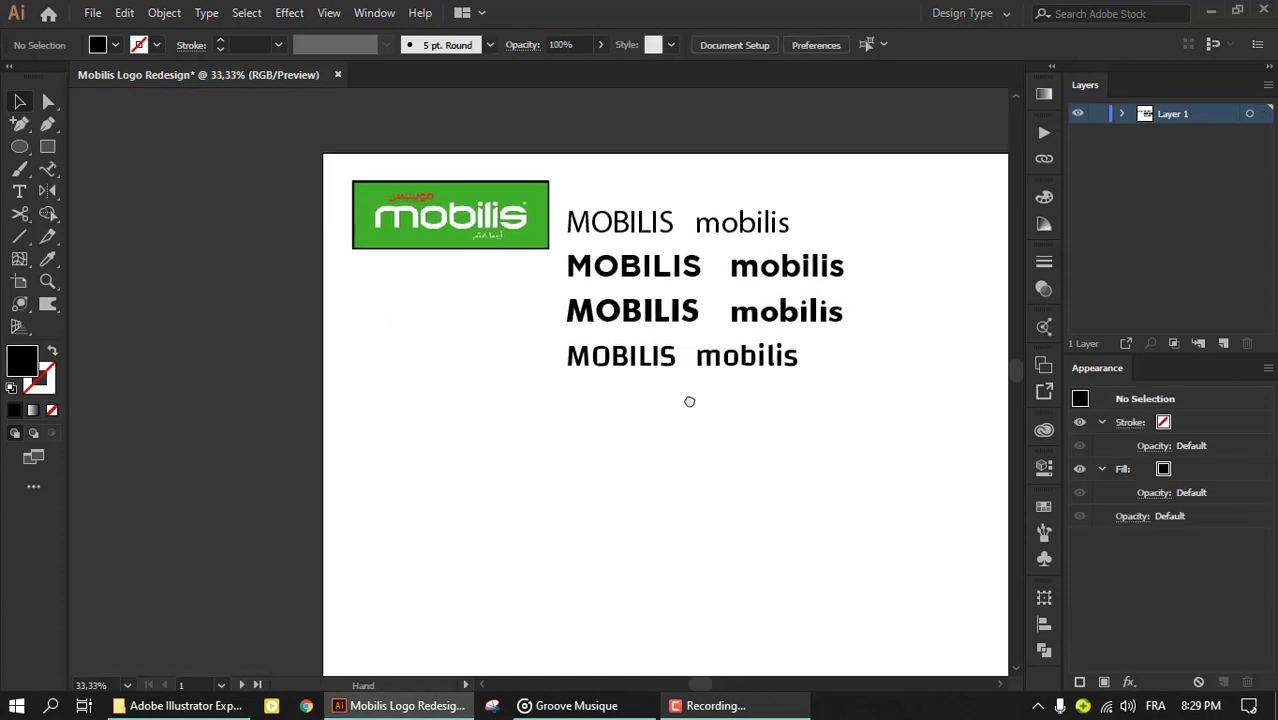
scroll(528, 420, up, 1)
scroll(565, 405, up, 2)
scroll(330, 385, up, 1)
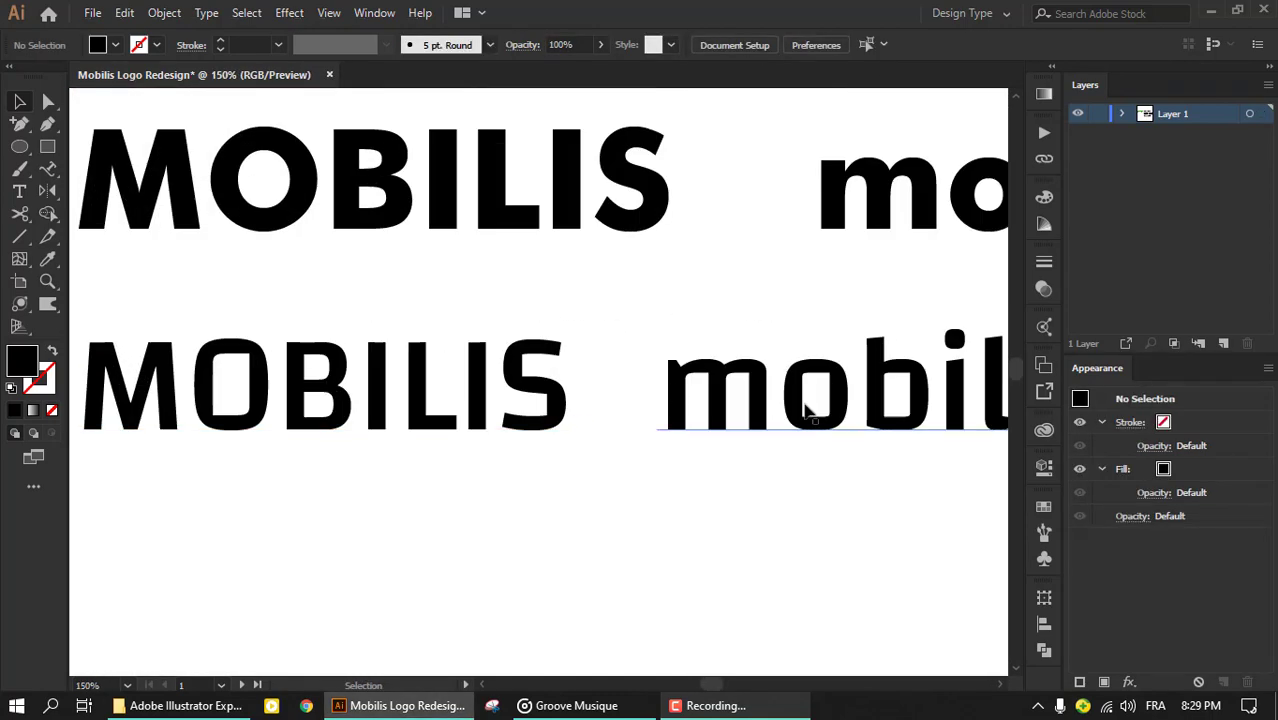
scroll(750, 380, down, 4)
drag(808, 410, 398, 490)
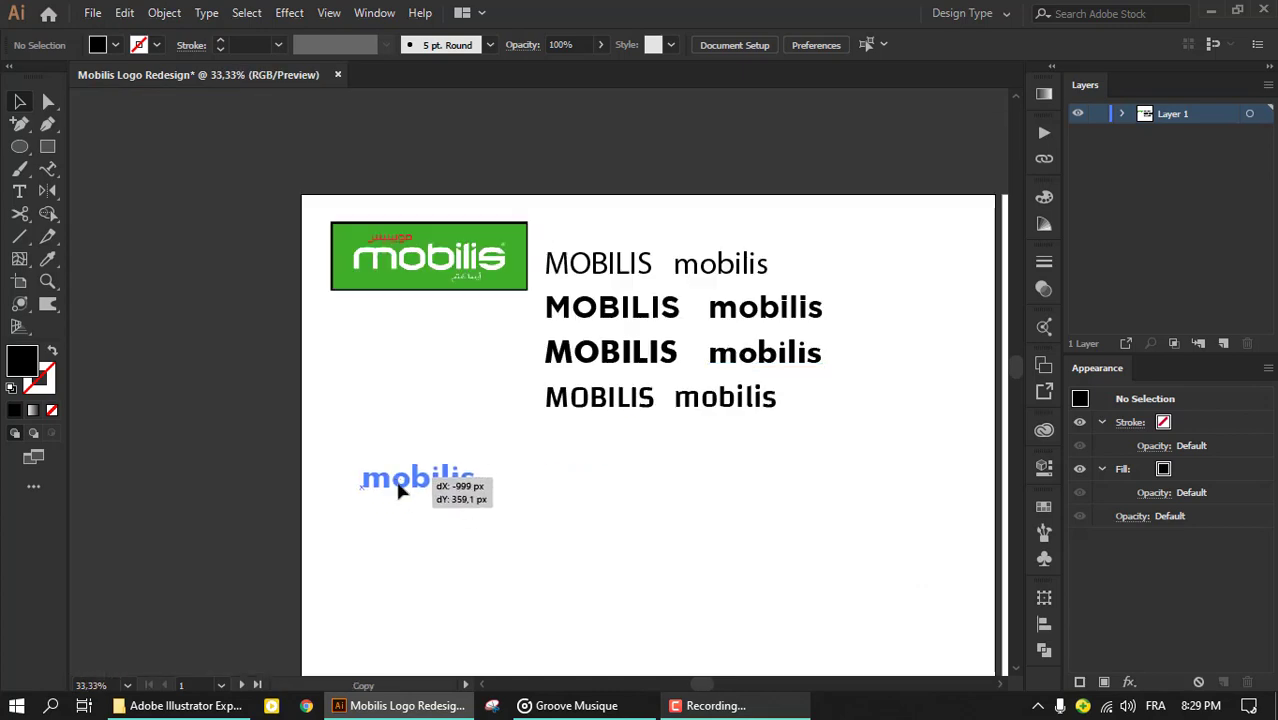
Step: Zoom in on the copy's m and start a Pen path left of it
scroll(398, 490, up, 3)
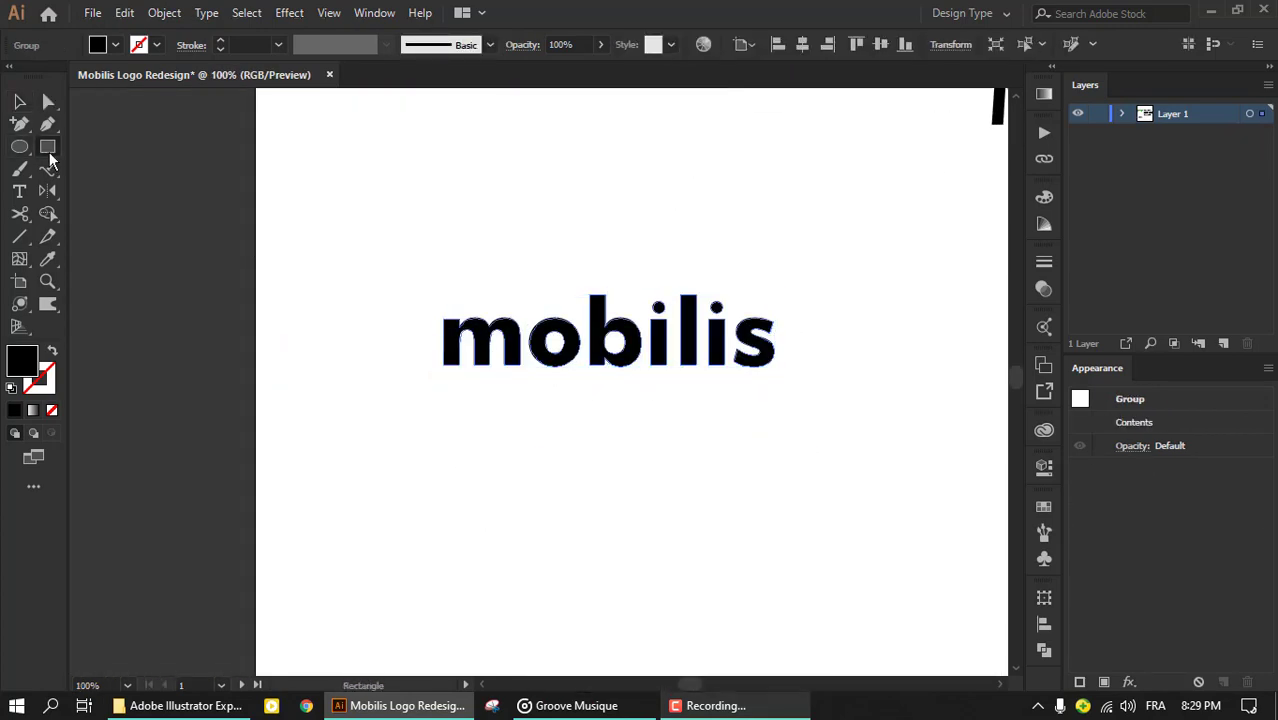
scroll(445, 318, up, 4)
scroll(425, 310, down, 3)
scroll(660, 410, up, 4)
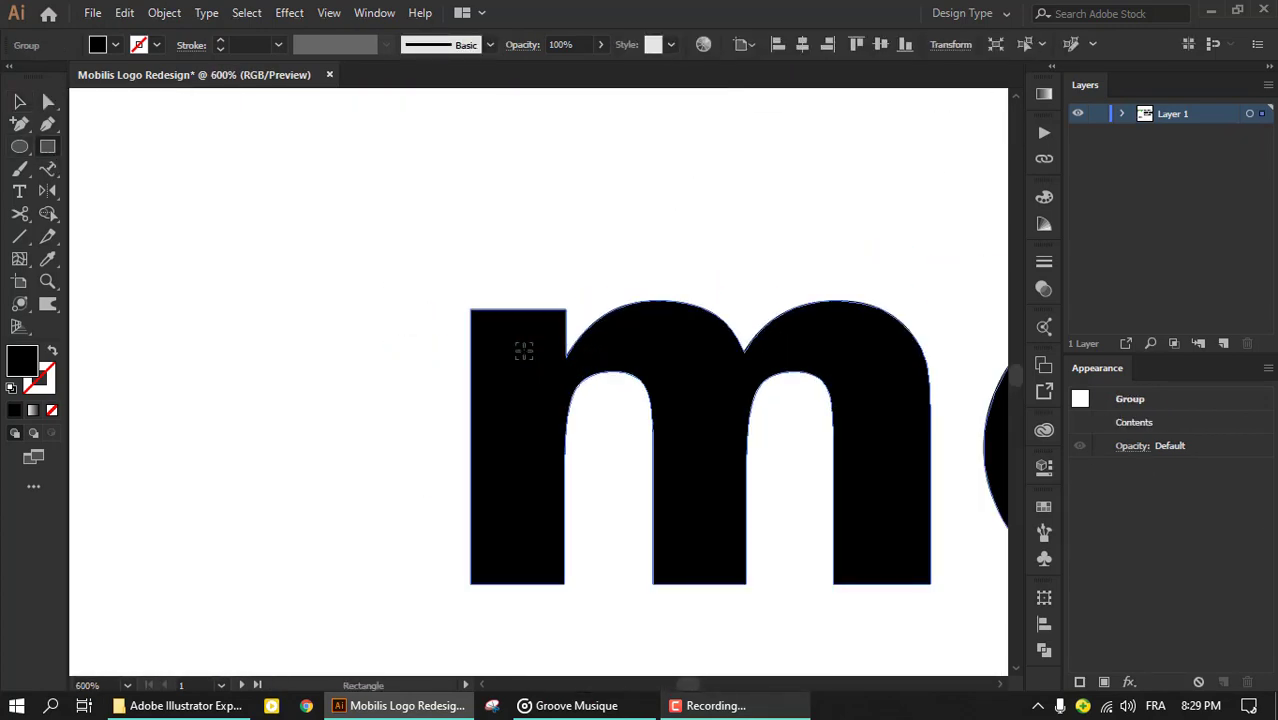
scroll(522, 348, down, 2)
key(p)
scroll(490, 328, up, 2)
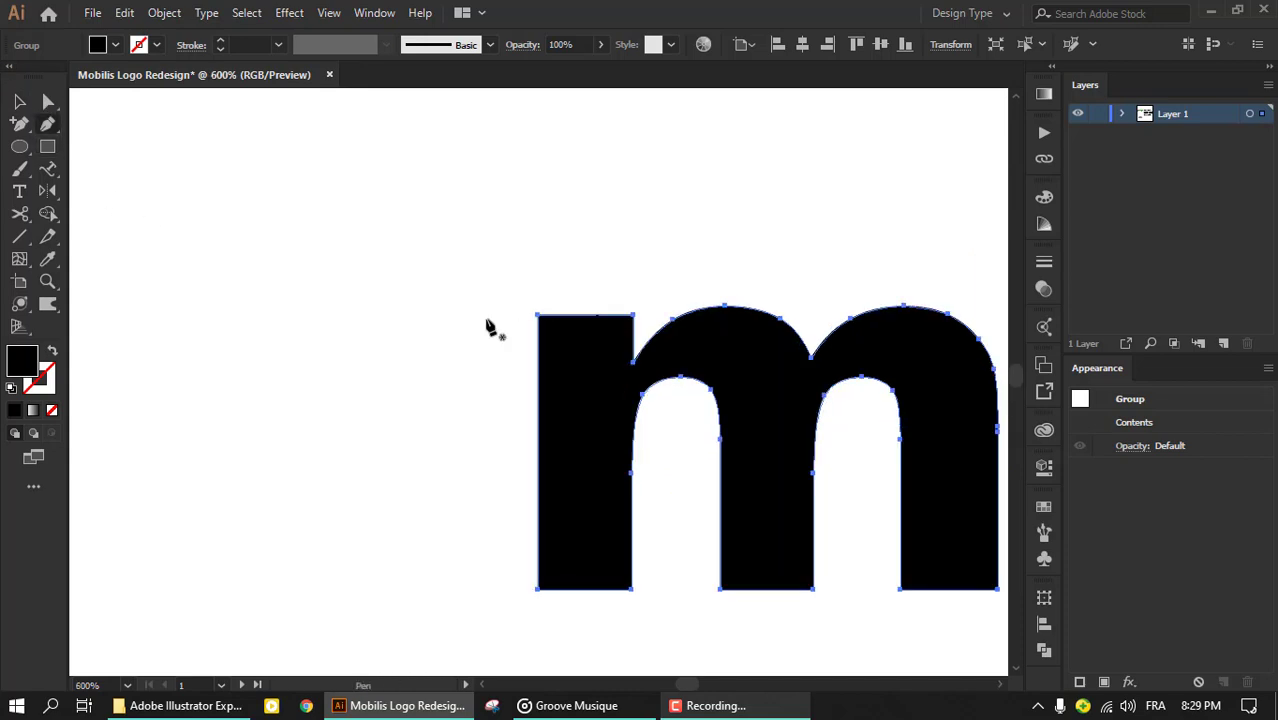
click(466, 317)
Step: Draw a vertical path down the m's first stem and adjust its top anchor in outline view
click(466, 590)
key(a)
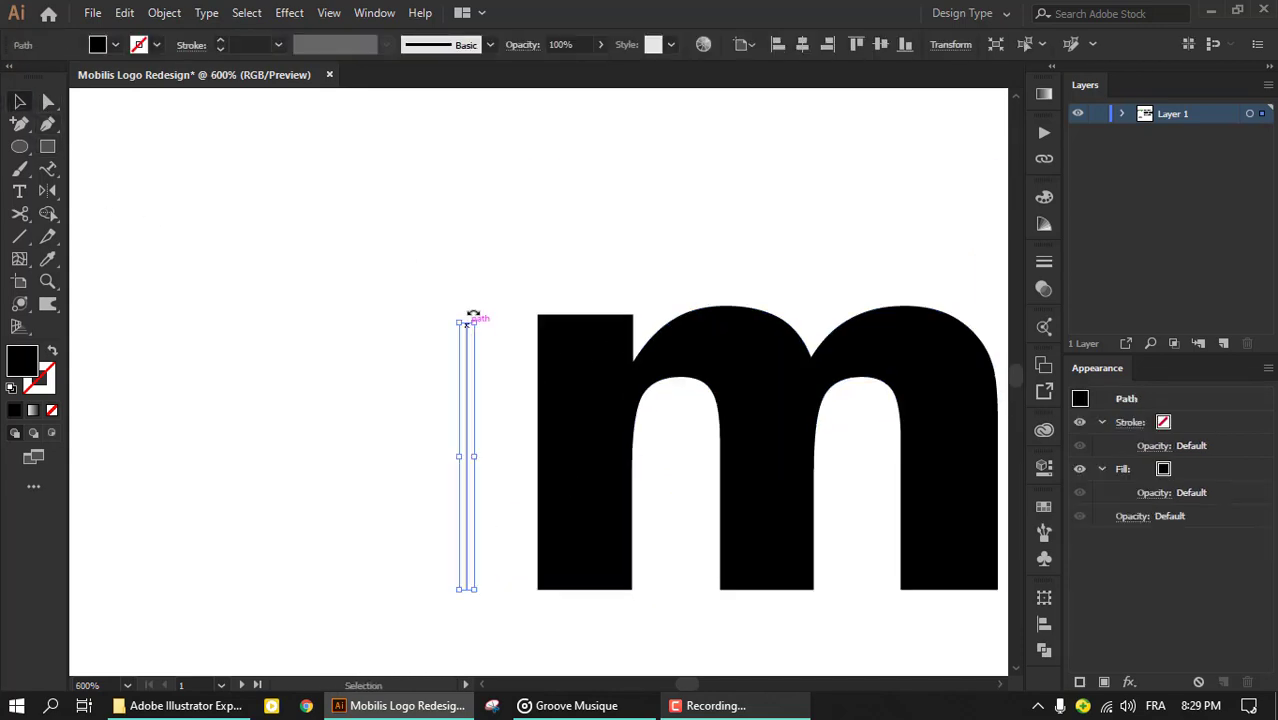
scroll(466, 322, up, 2)
drag(466, 322, 481, 343)
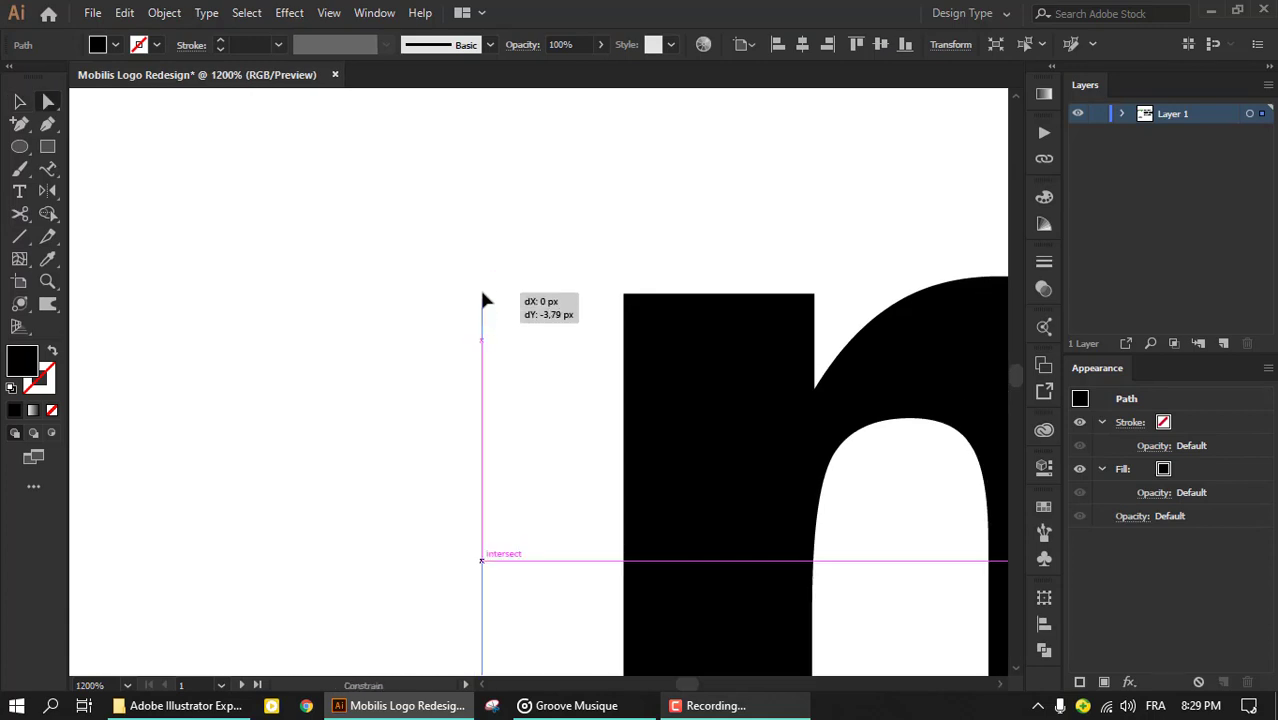
key(ctrl+y)
scroll(615, 544, down, 3)
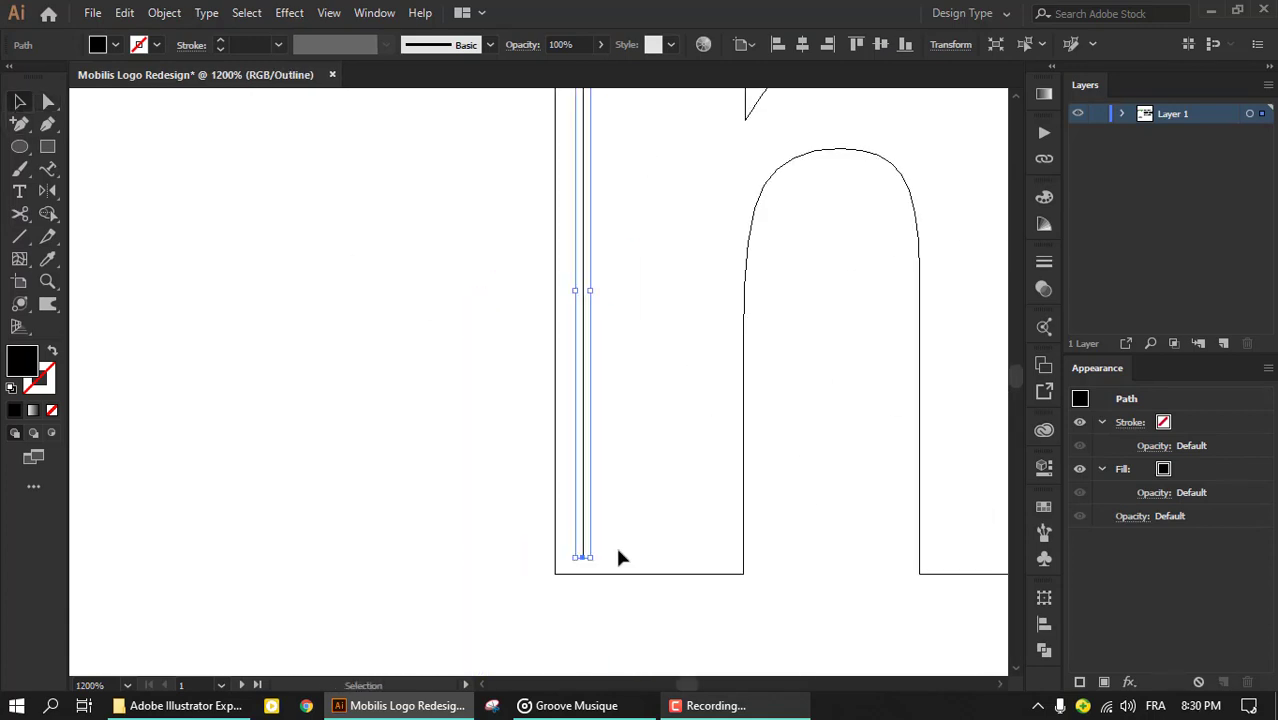
scroll(542, 357, up, 3)
key(a)
scroll(530, 300, up, 2)
click(515, 260)
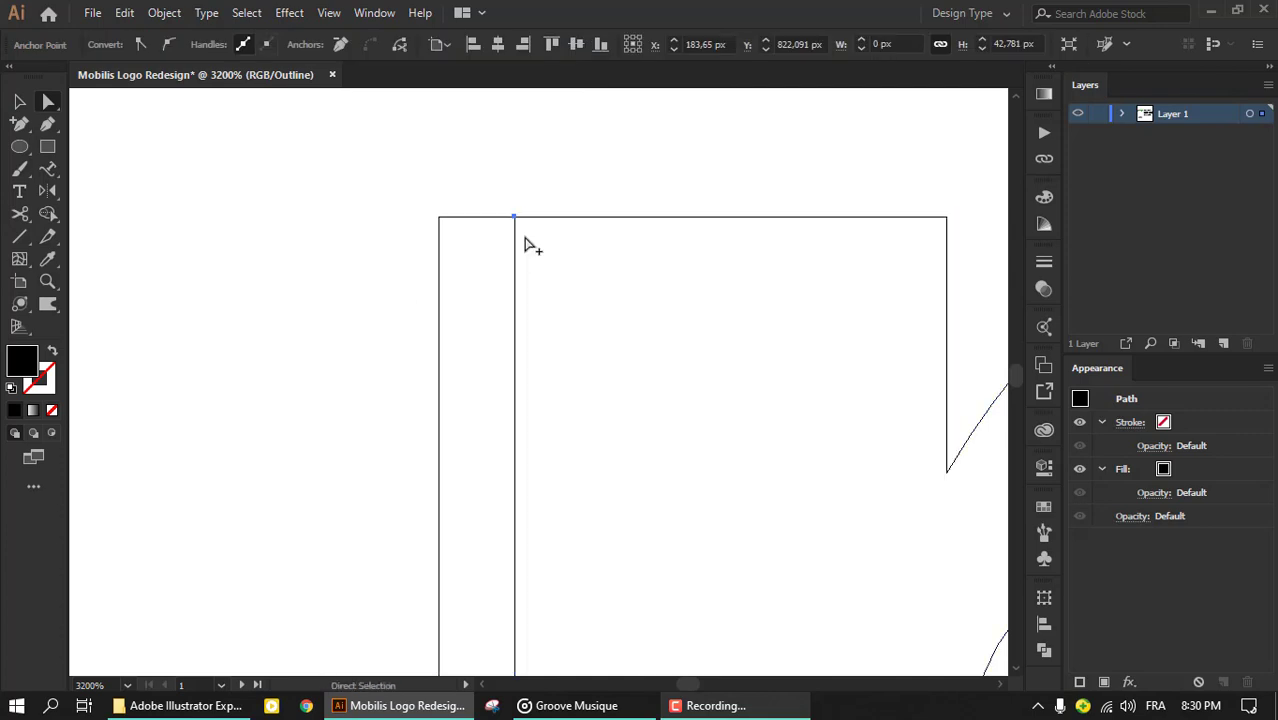
scroll(530, 300, down, 5)
scroll(530, 300, up, 3)
Step: Open a recent document, then close futur.ai and New Providence.ai
right_click(400, 705)
click(448, 459)
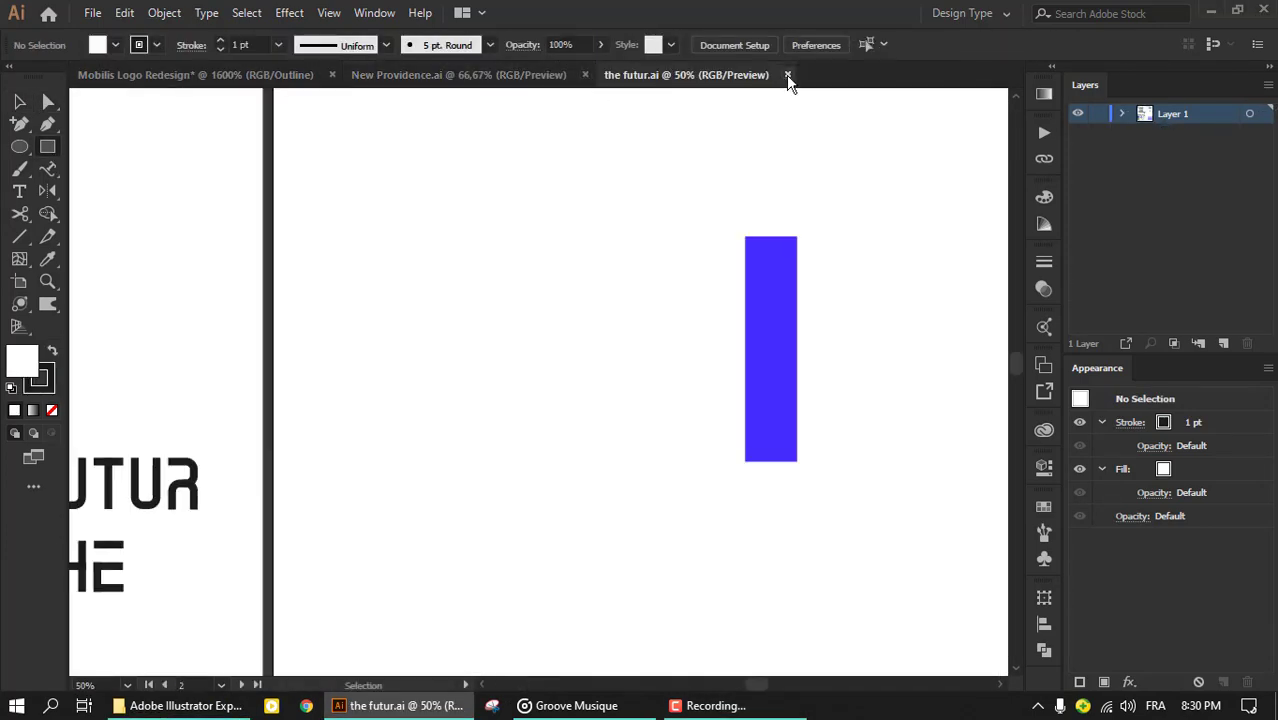
click(788, 75)
click(585, 75)
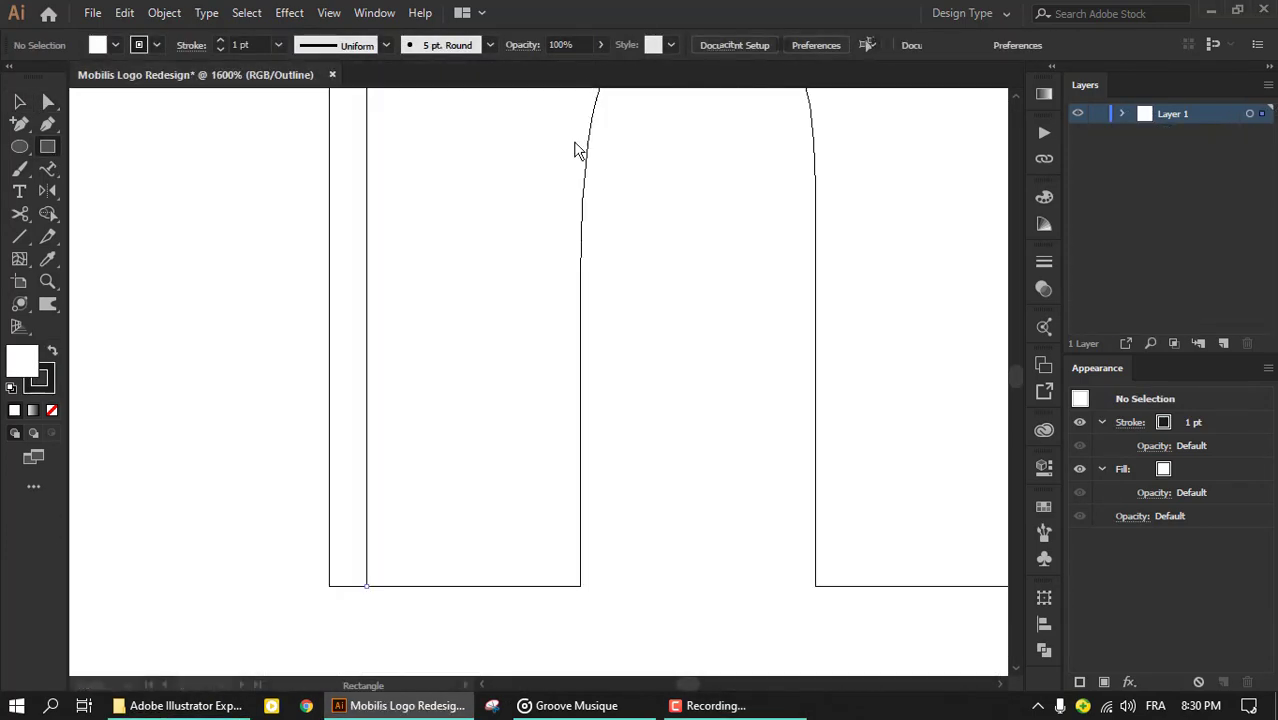
Step: Draw a helper rectangle under the stem and horizontally centre the line on it
drag(361, 524, 614, 491)
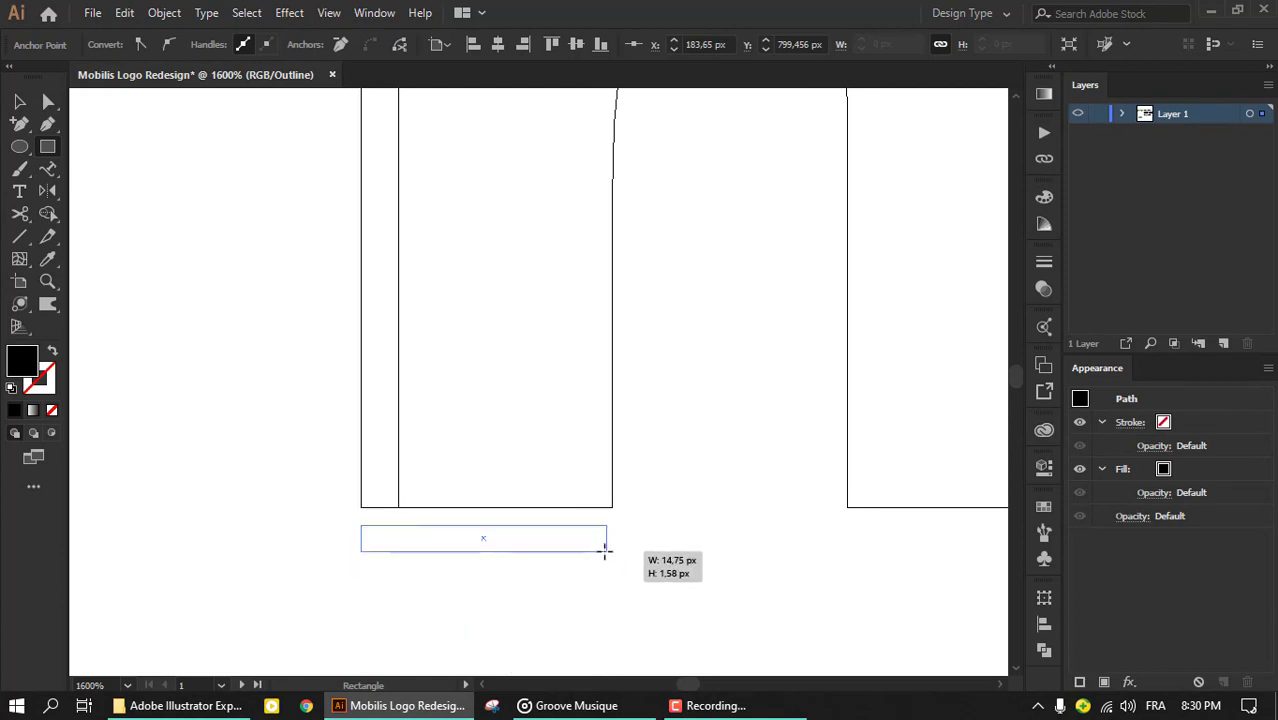
key(v)
drag(529, 526, 529, 592)
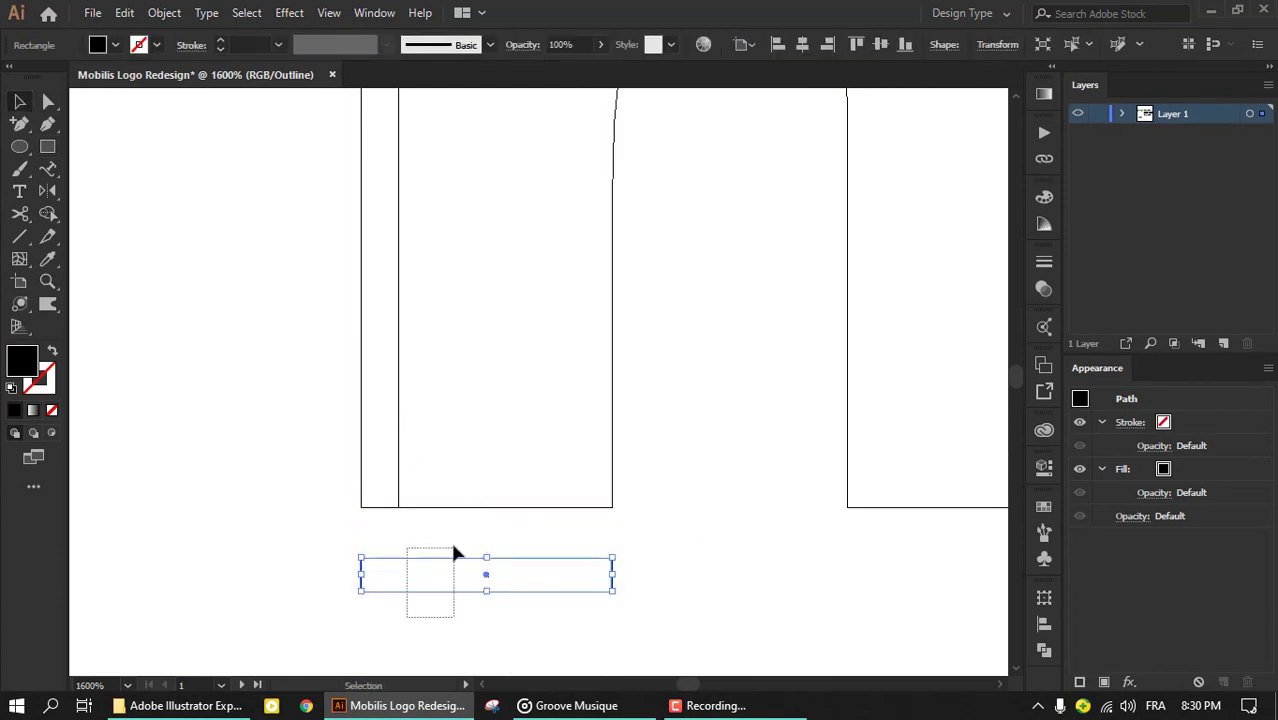
drag(453, 551, 533, 569)
click(803, 45)
click(668, 537)
Step: Delete the helper rectangle and reselect the thin centre line
click(521, 571)
key(Delete)
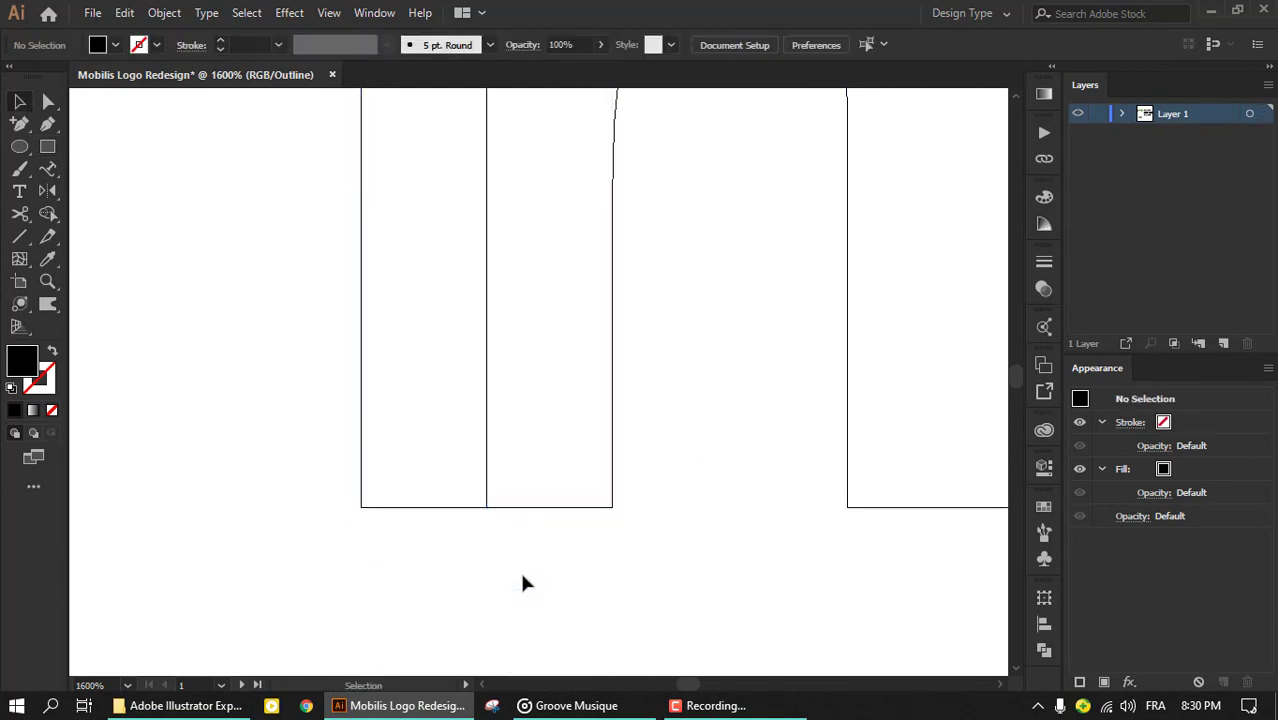
key(ctrl+minus)
click(500, 253)
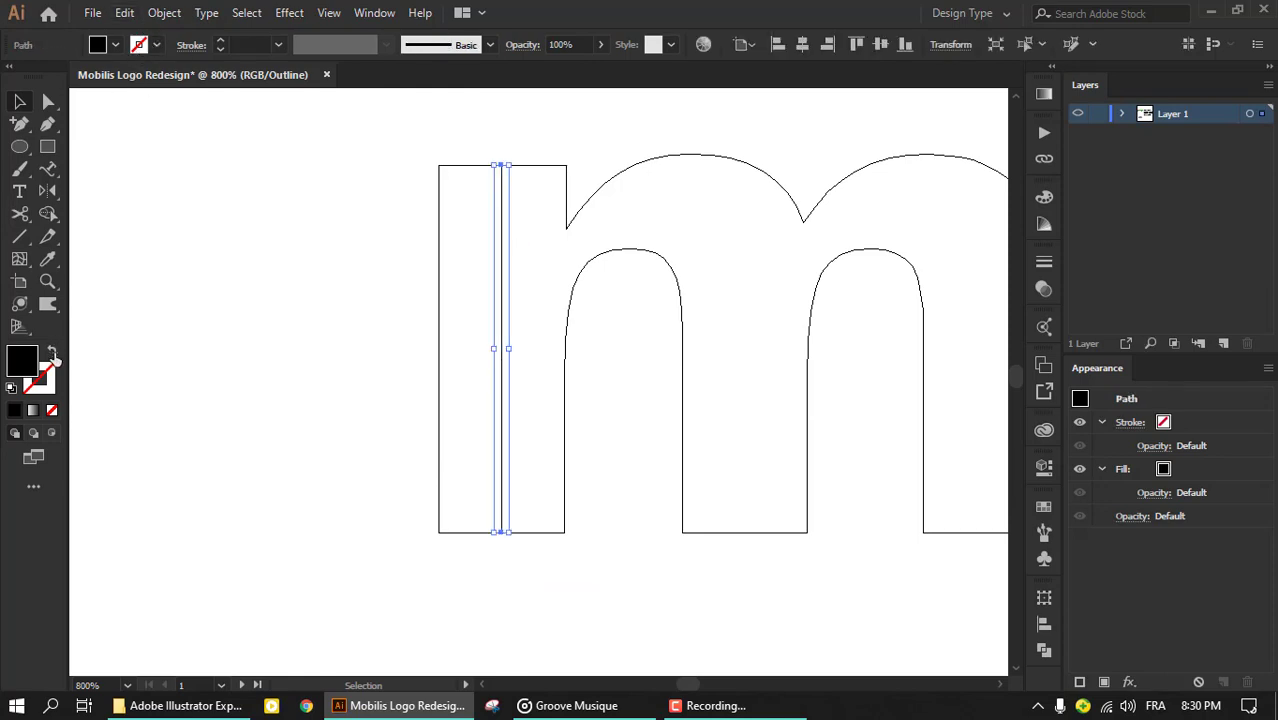
Step: Give the centre line a heavy 15 pt black stroke and move it left of mob
key(ctrl+y)
click(156, 44)
click(60, 74)
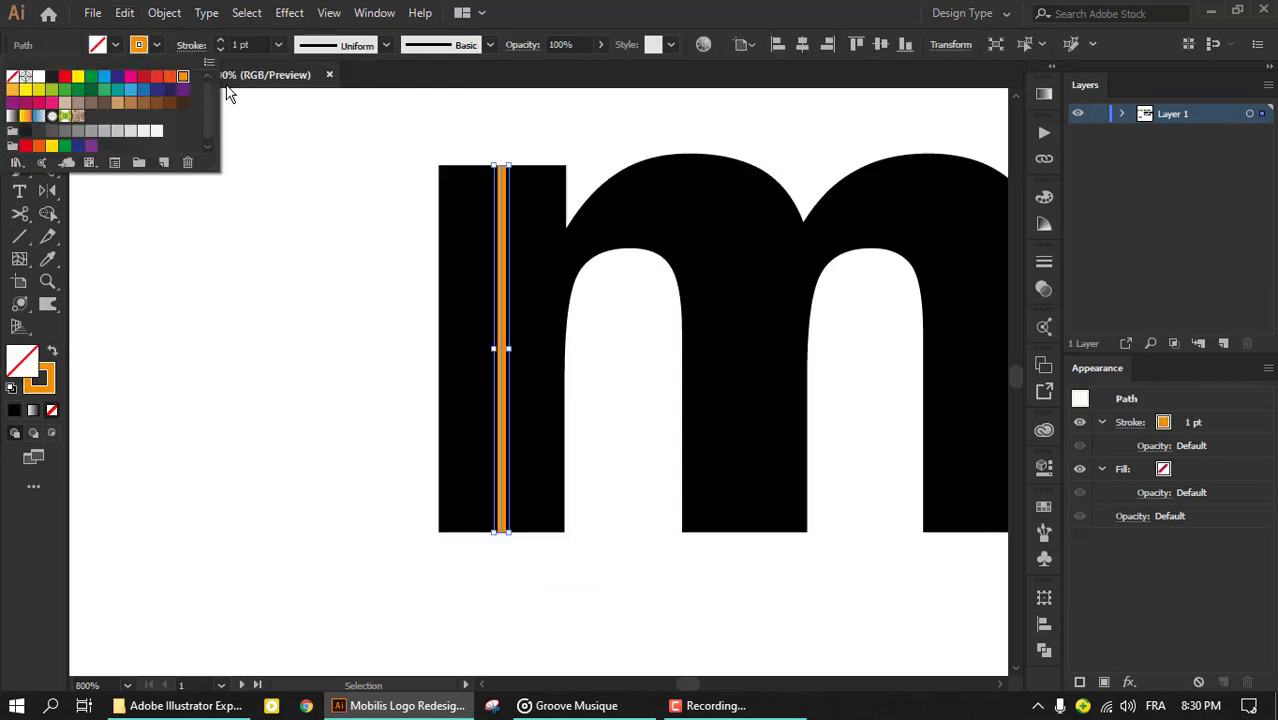
click(220, 40)
click(220, 40)
click(220, 40)
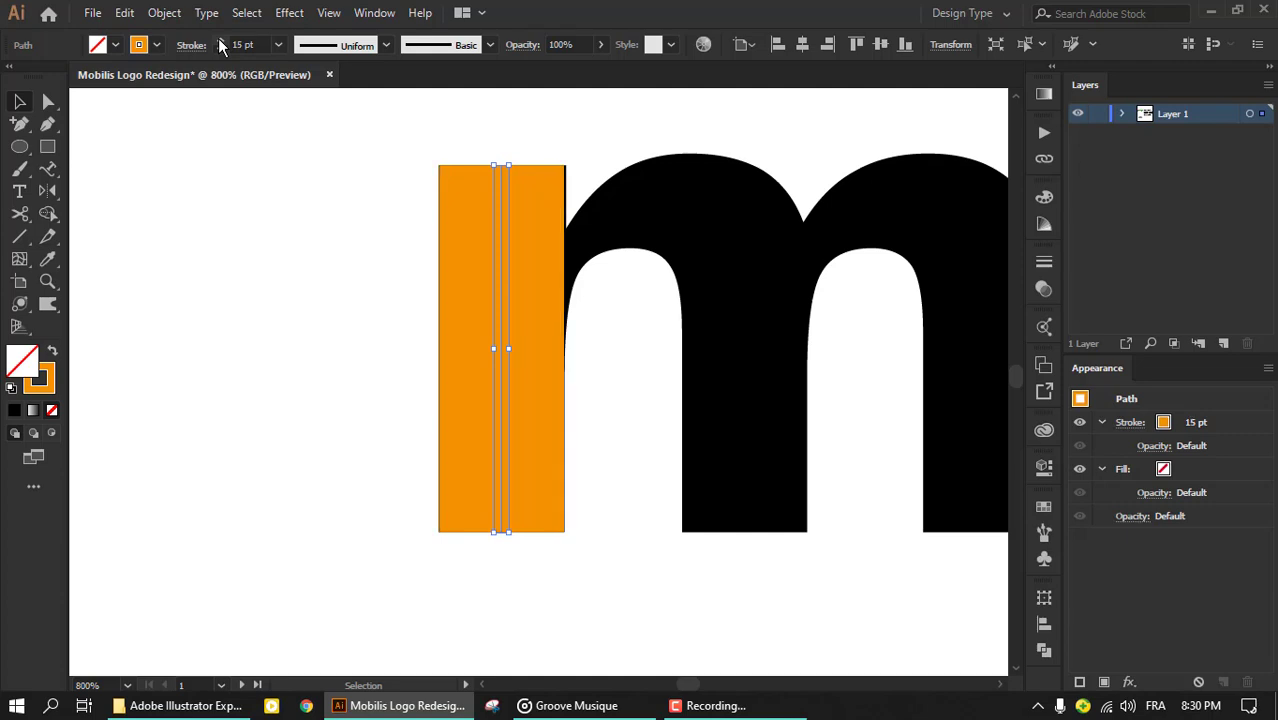
scroll(355, 233, down, 3)
drag(408, 250, 200, 250)
click(156, 44)
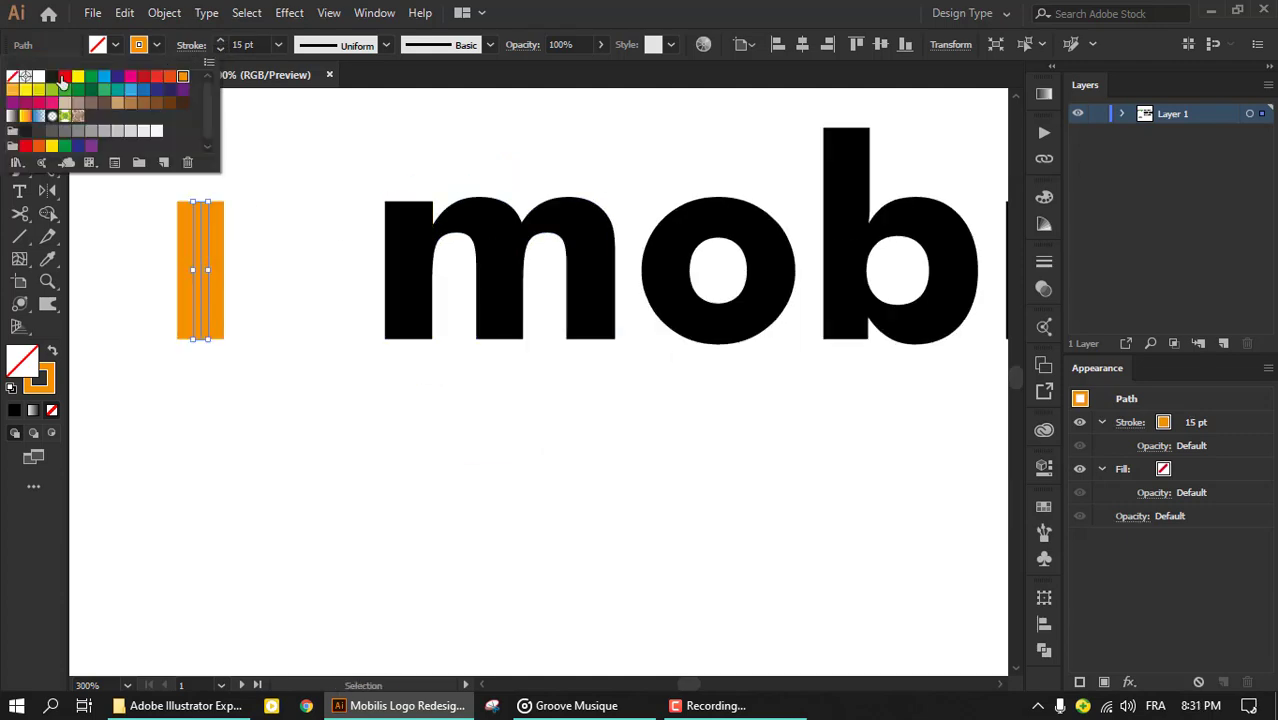
click(58, 73)
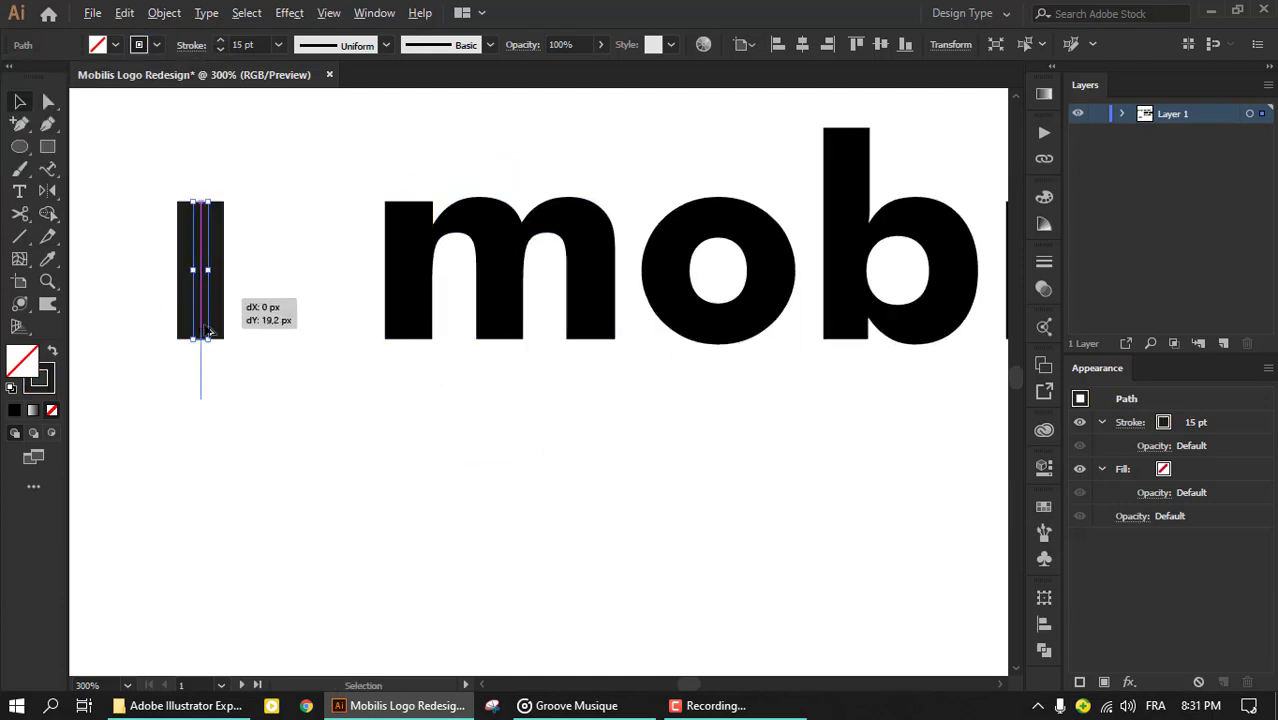
Step: Copy the stem below the lettering and lengthen it downward
drag(208, 333, 208, 567)
key(a)
click(243, 492)
drag(247, 495, 247, 497)
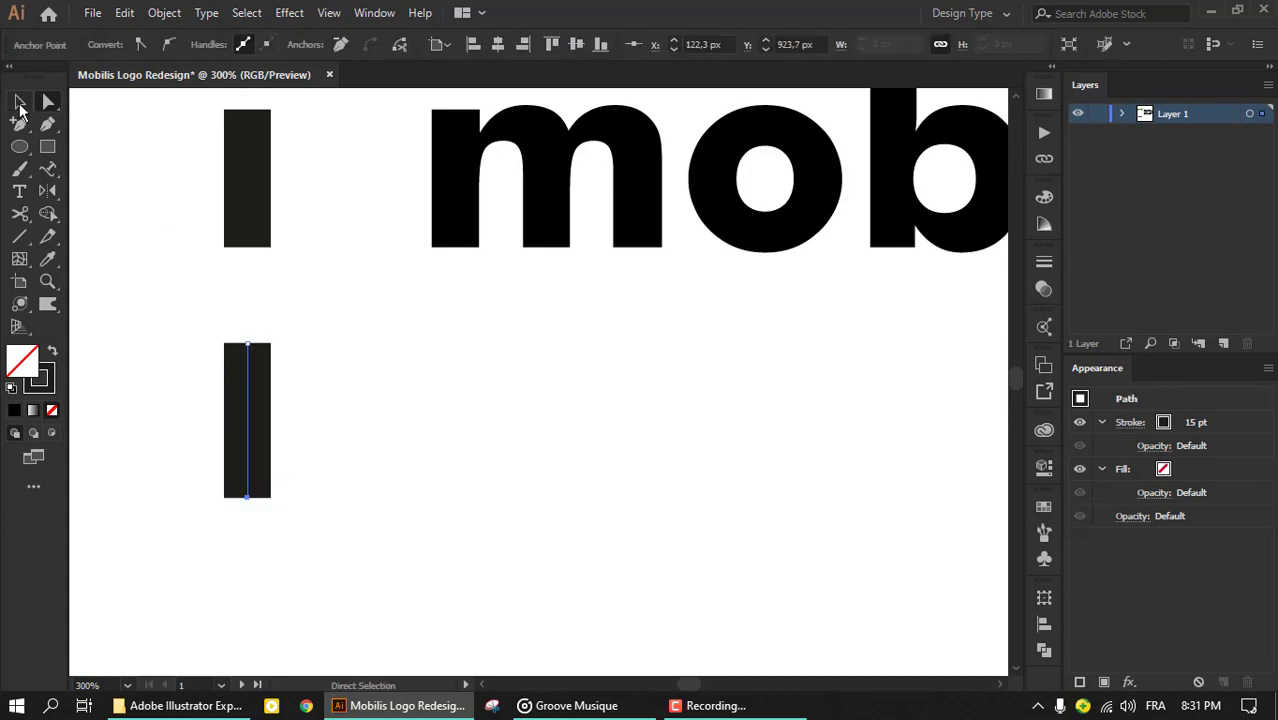
drag(298, 403, 356, 420)
key(ctrl+z)
Step: Expand the stem into a filled shape and duplicate it into a row of three stems
click(164, 12)
click(262, 206)
key(Return)
key(ctrl+d)
key(ctrl+d)
key(ctrl+d)
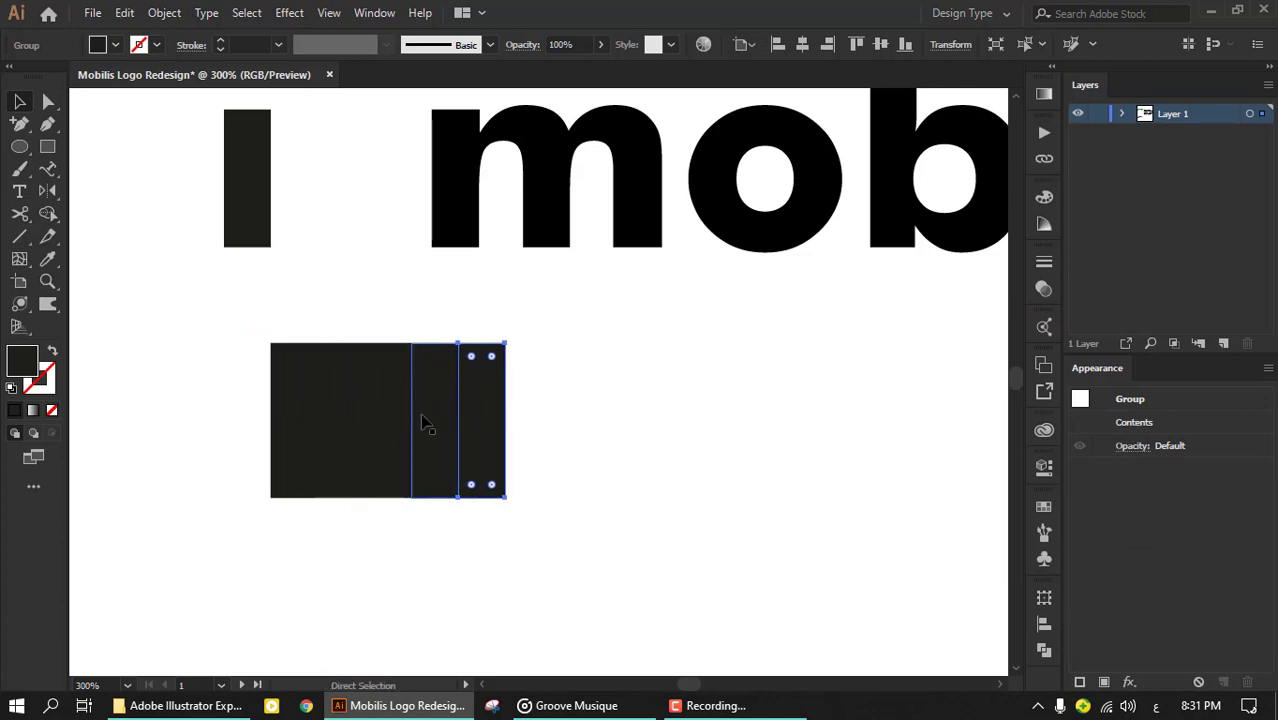
key(Delete)
Step: Draw circles overlapping the first two stems and the right stem
drag(383, 366, 399, 352)
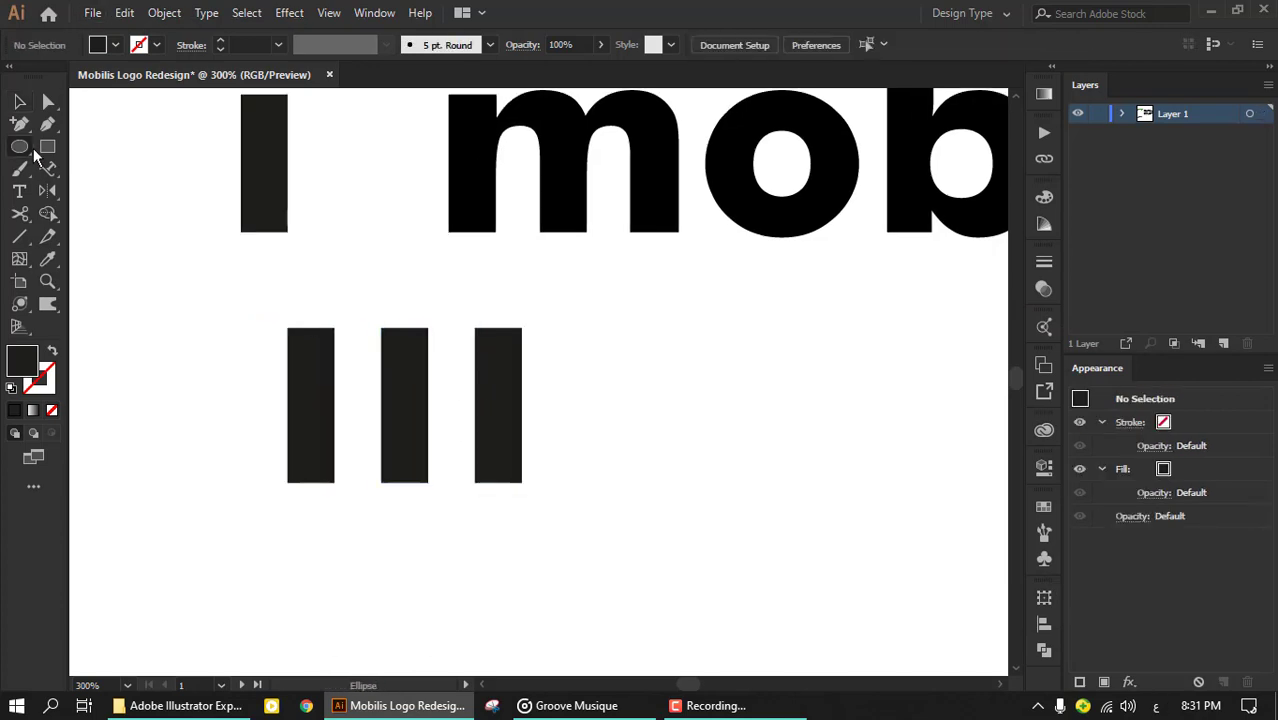
key(l)
scroll(355, 362, up, 1)
drag(334, 394, 323, 441)
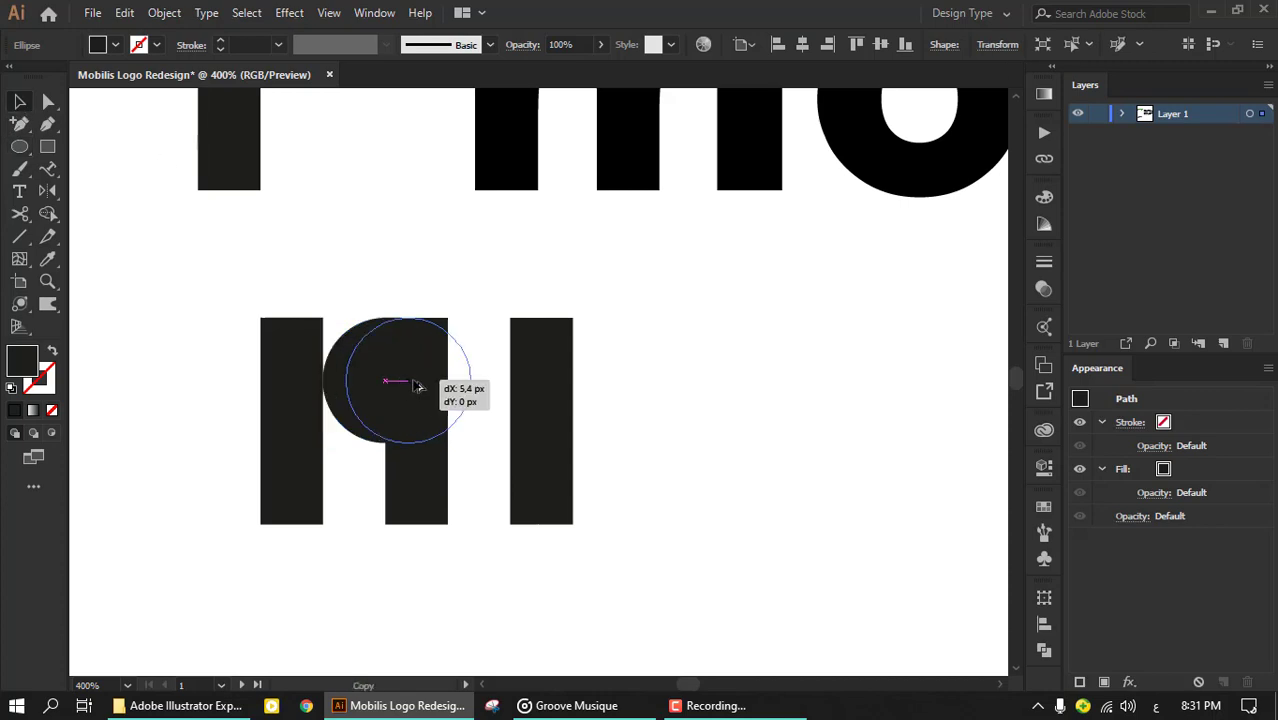
drag(416, 386, 540, 386)
key(ctrl+a)
key(shift+v)
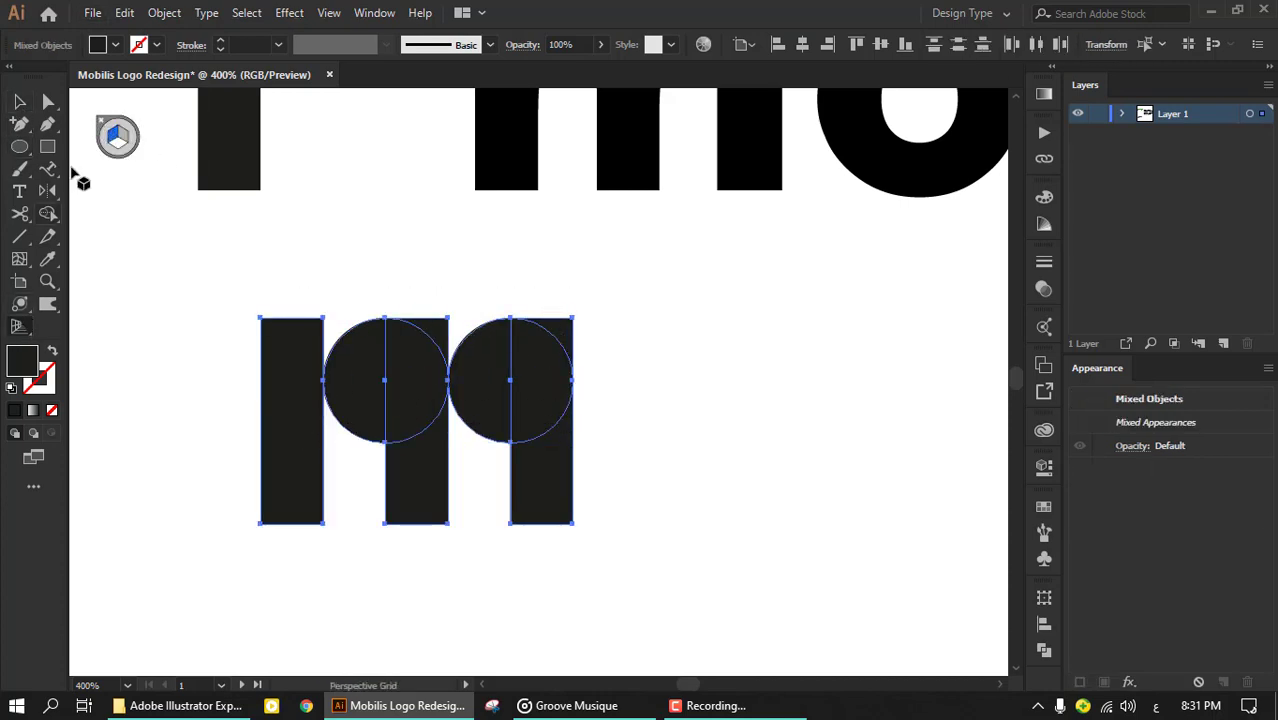
Step: Add smaller inner circles inside both arches
click(47, 213)
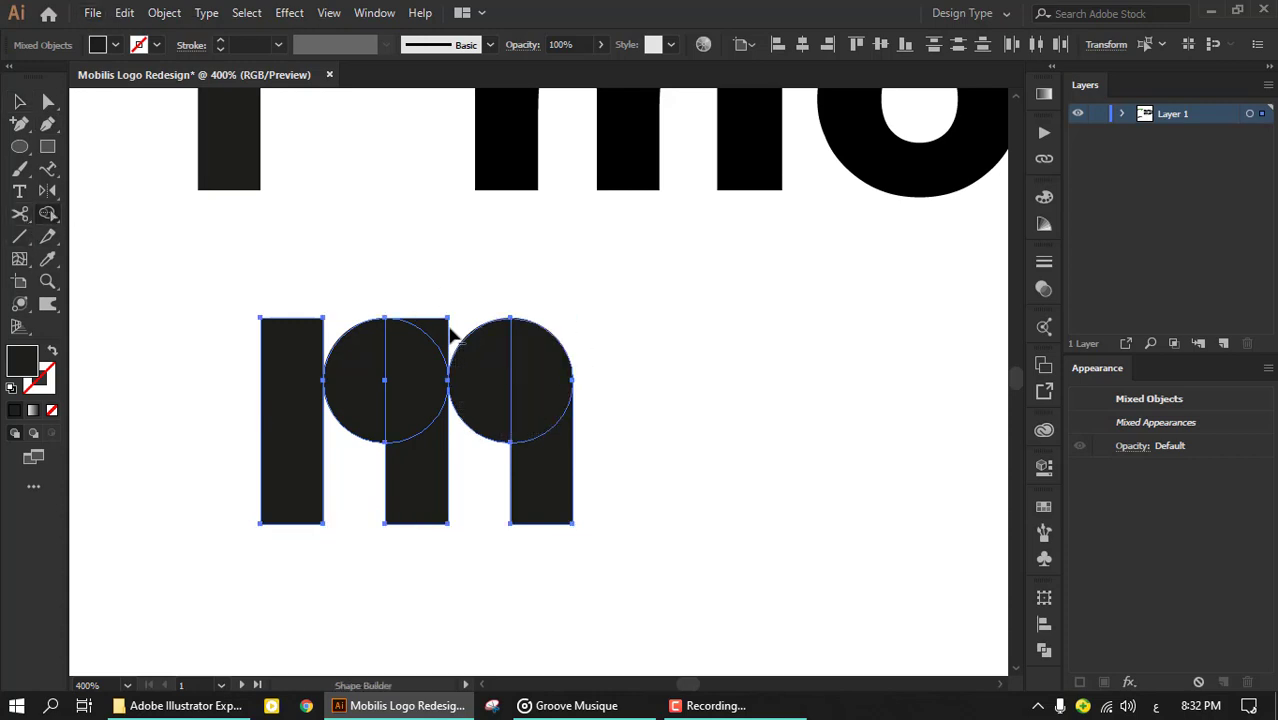
drag(386, 372, 323, 435)
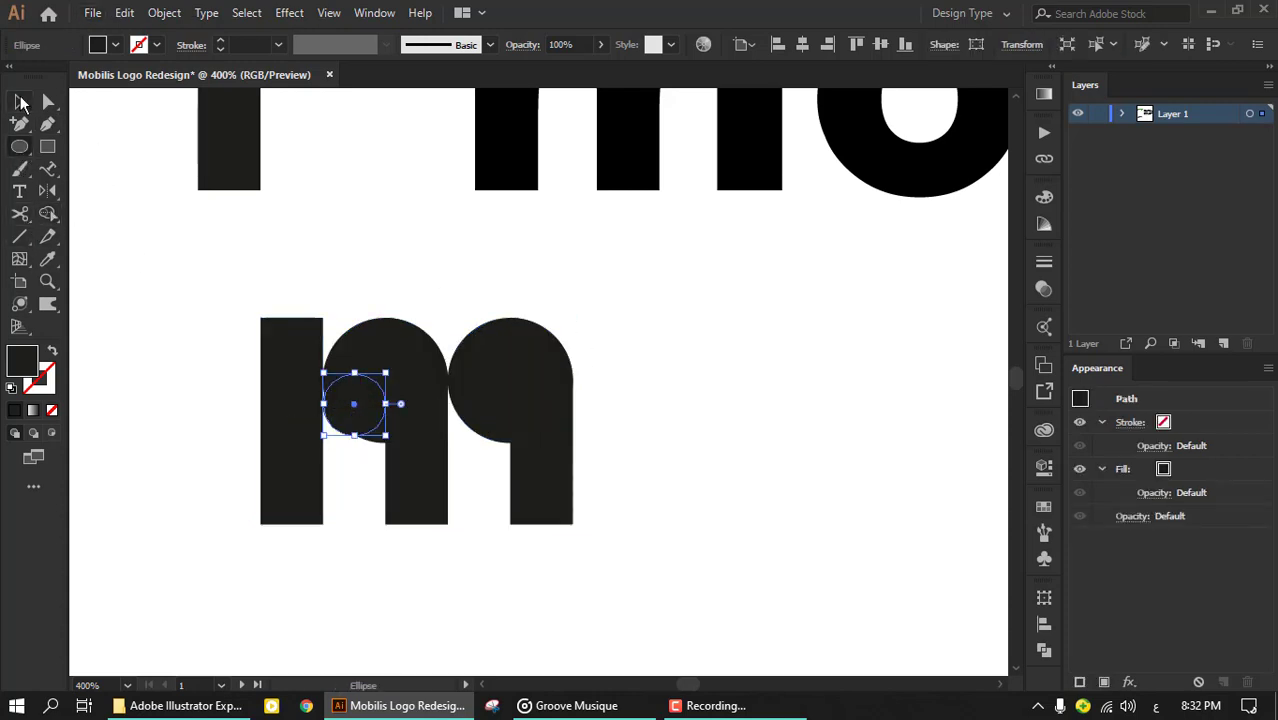
key(ctrl+y)
scroll(336, 383, up, 3)
mouse_move(399, 385)
mouse_down()
mouse_move(481, 313)
mouse_move(813, 303)
mouse_up()
key(ctrl+minus)
key(ctrl+minus)
key(ctrl+minus)
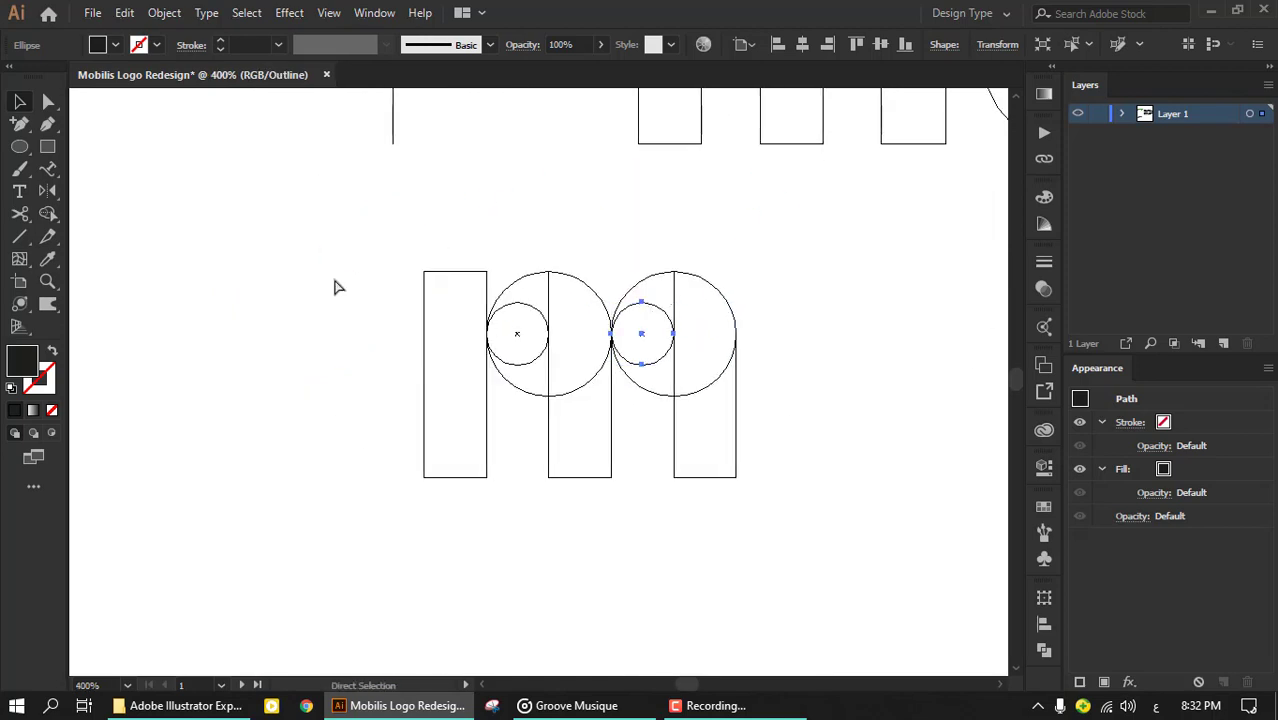
key(ctrl+y)
Step: Hollow the arches with Shape Builder and unite the middle and right arches in Pathfinder
drag(377, 287, 762, 455)
key(shift+m)
key(ctrl+plus)
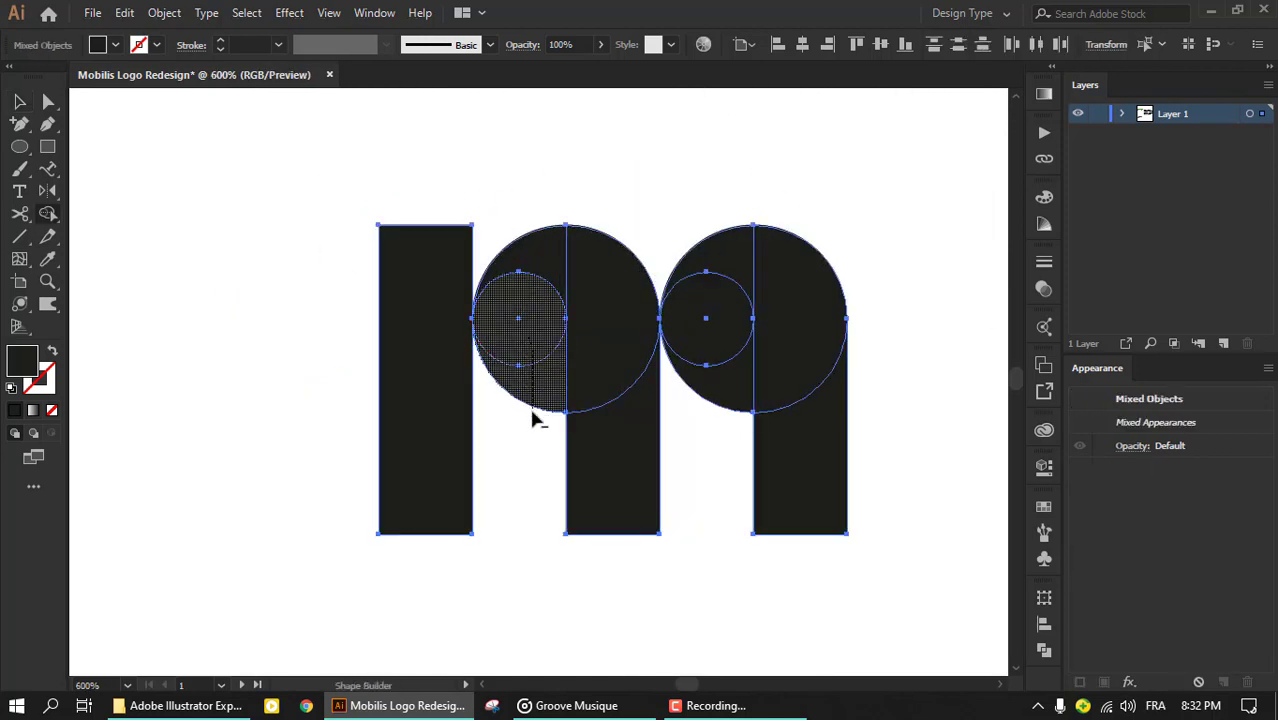
alt+click(533, 417)
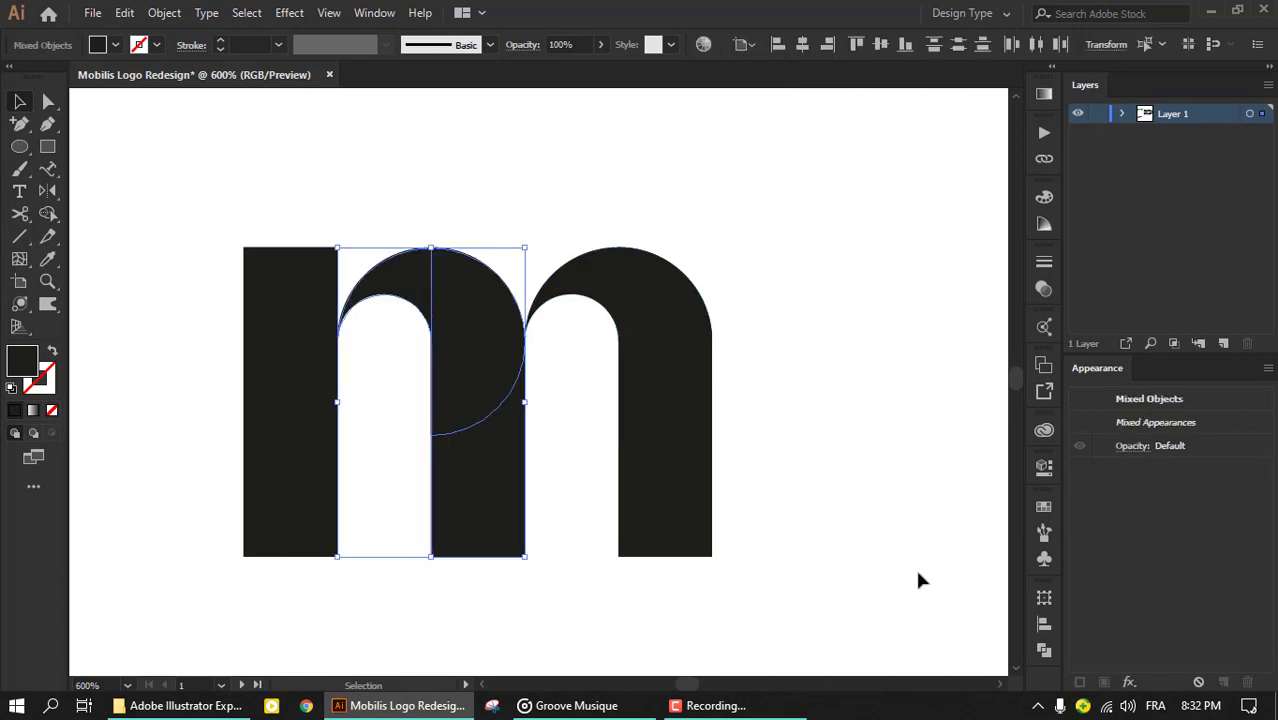
click(1044, 649)
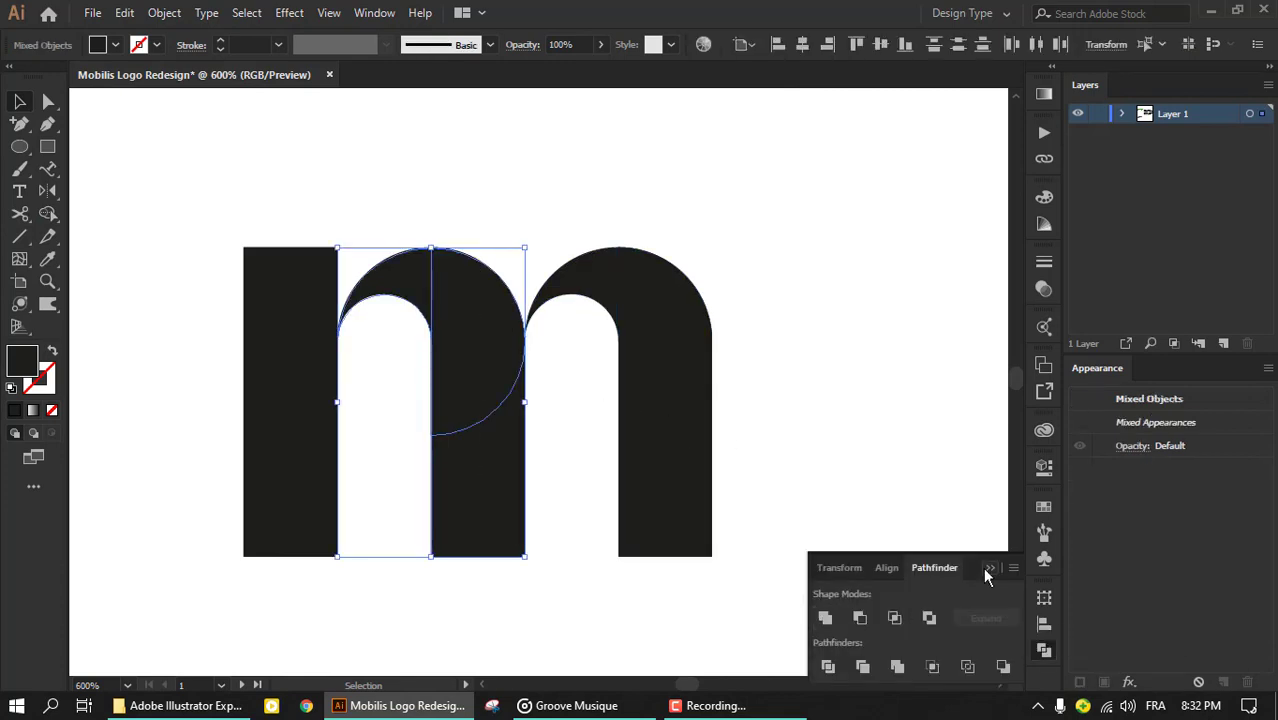
click(825, 617)
drag(766, 214, 608, 402)
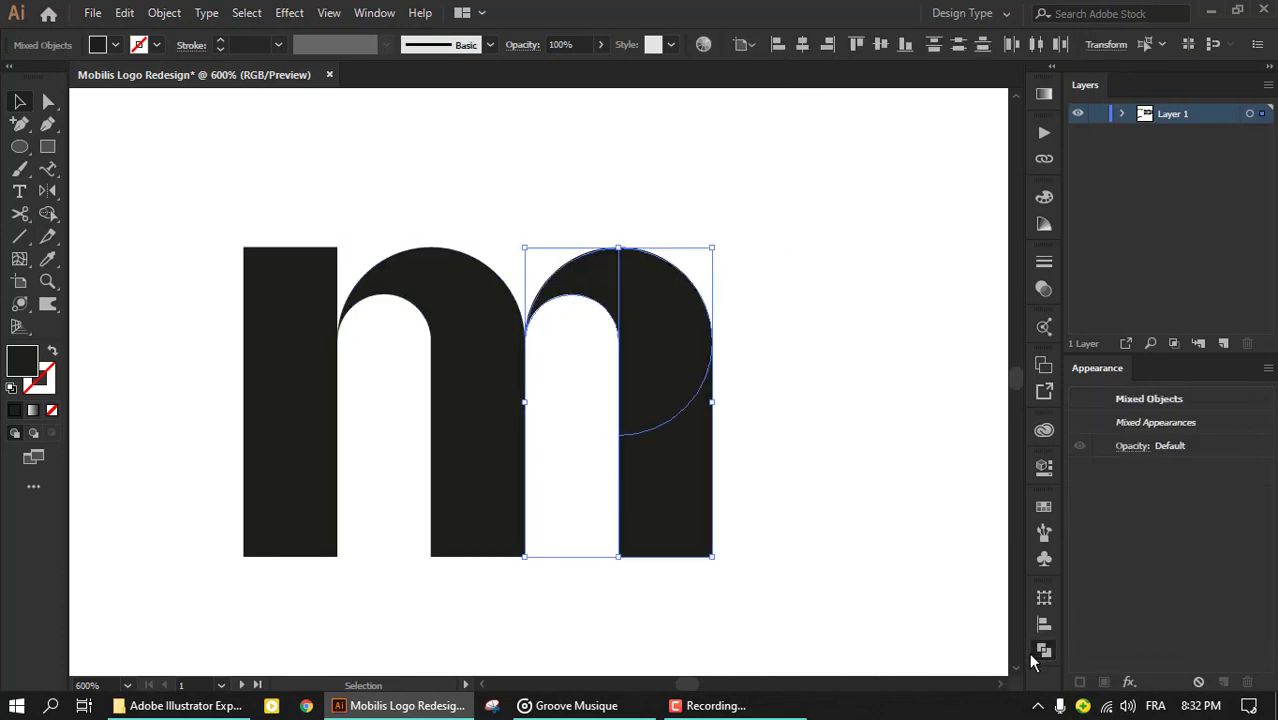
click(825, 617)
Step: Nudge the middle and right arches left to meet the stems
click(988, 568)
drag(486, 360, 474, 362)
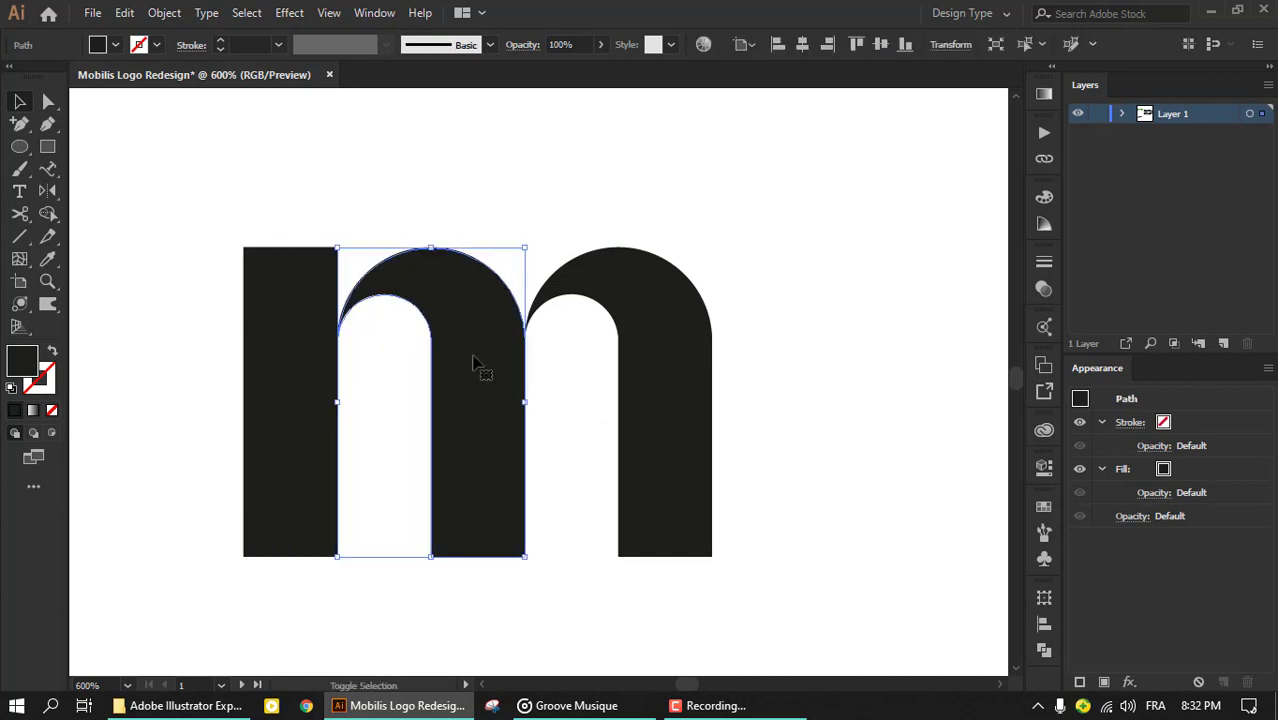
key(Left)
click(693, 336)
key(Left)
key(Left)
key(Left)
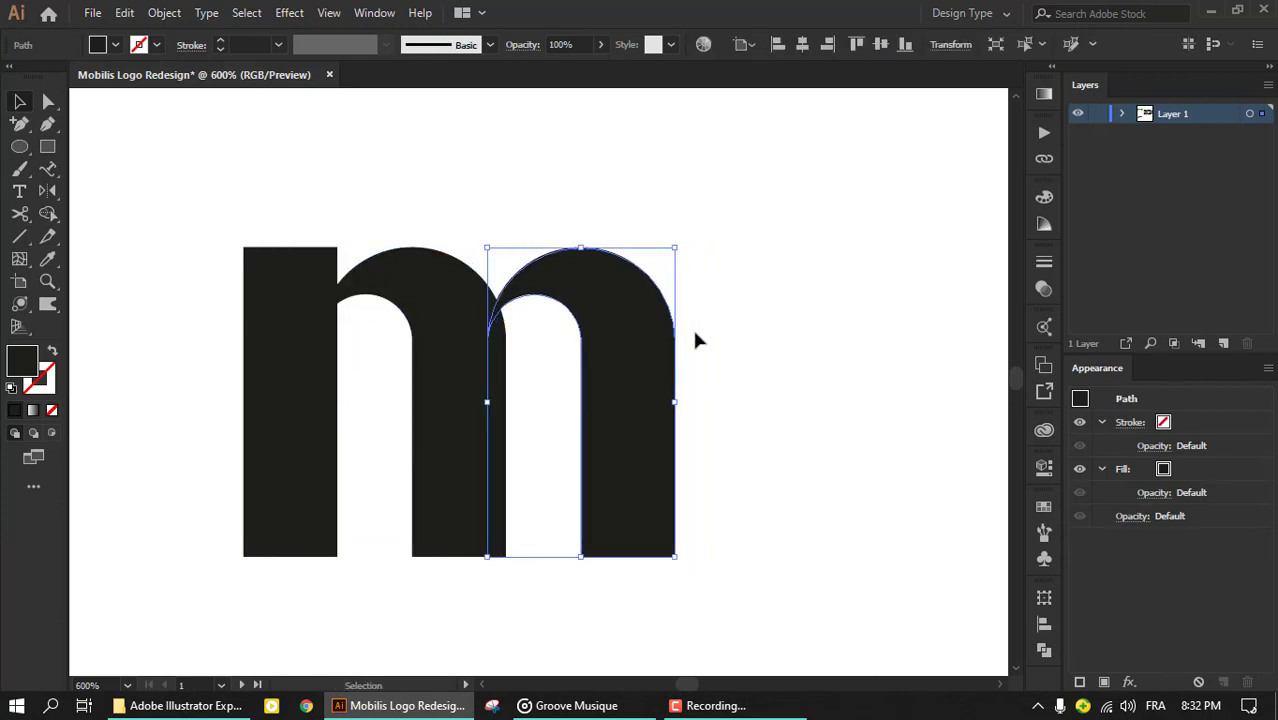
click(723, 343)
scroll(720, 343, down, 2)
drag(720, 343, 570, 355)
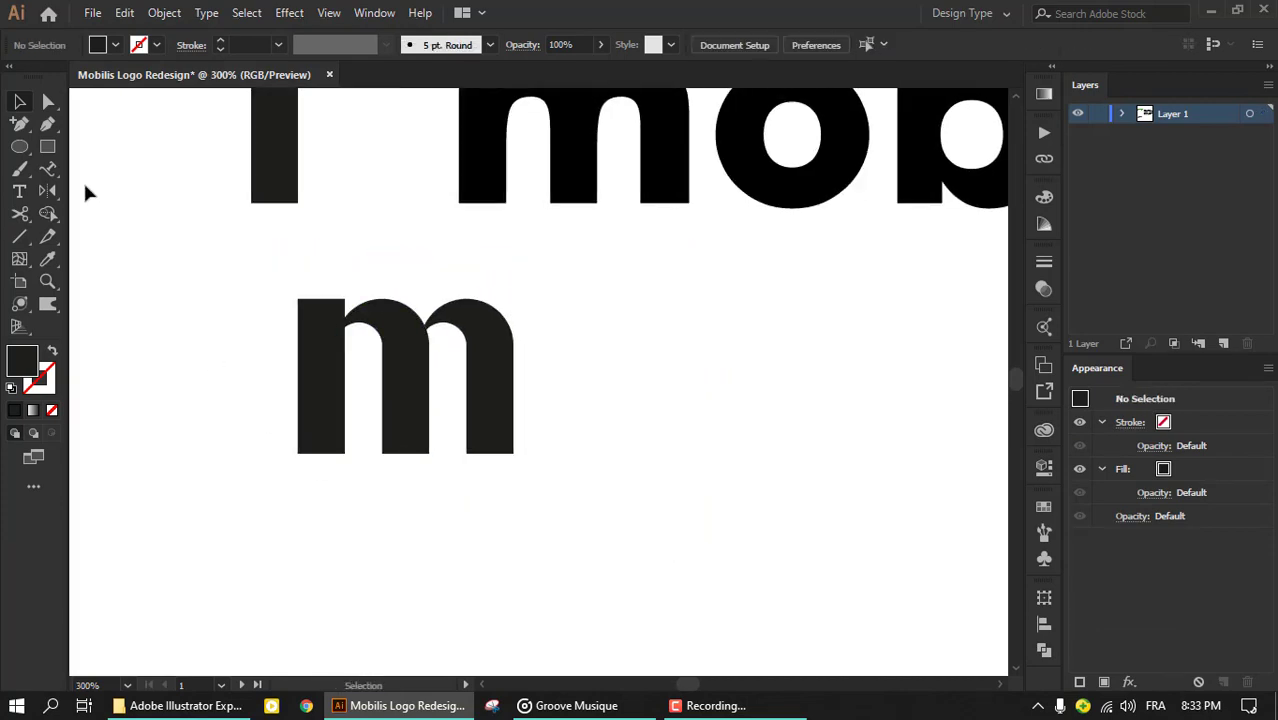
Step: Draw a circle under the m's middle stem, enlarge it to the stem's width, and copy it right
key(l)
scroll(403, 429, up, 2)
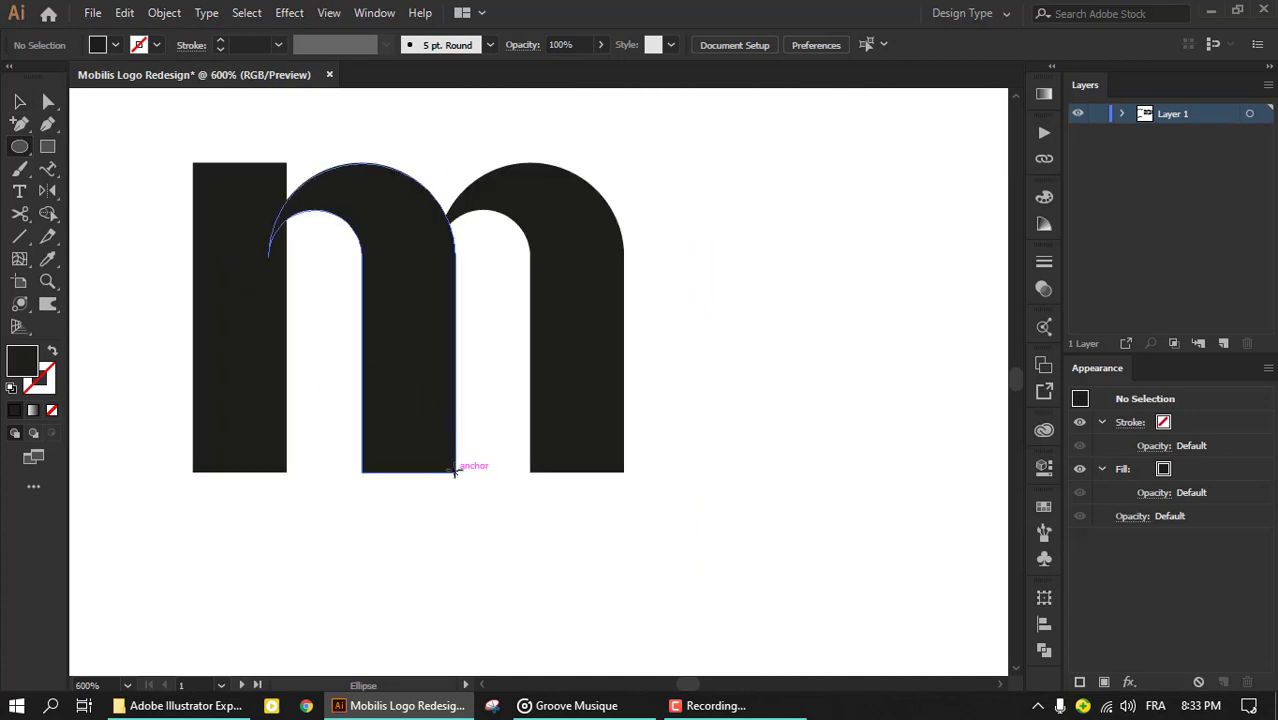
drag(473, 382, 379, 473)
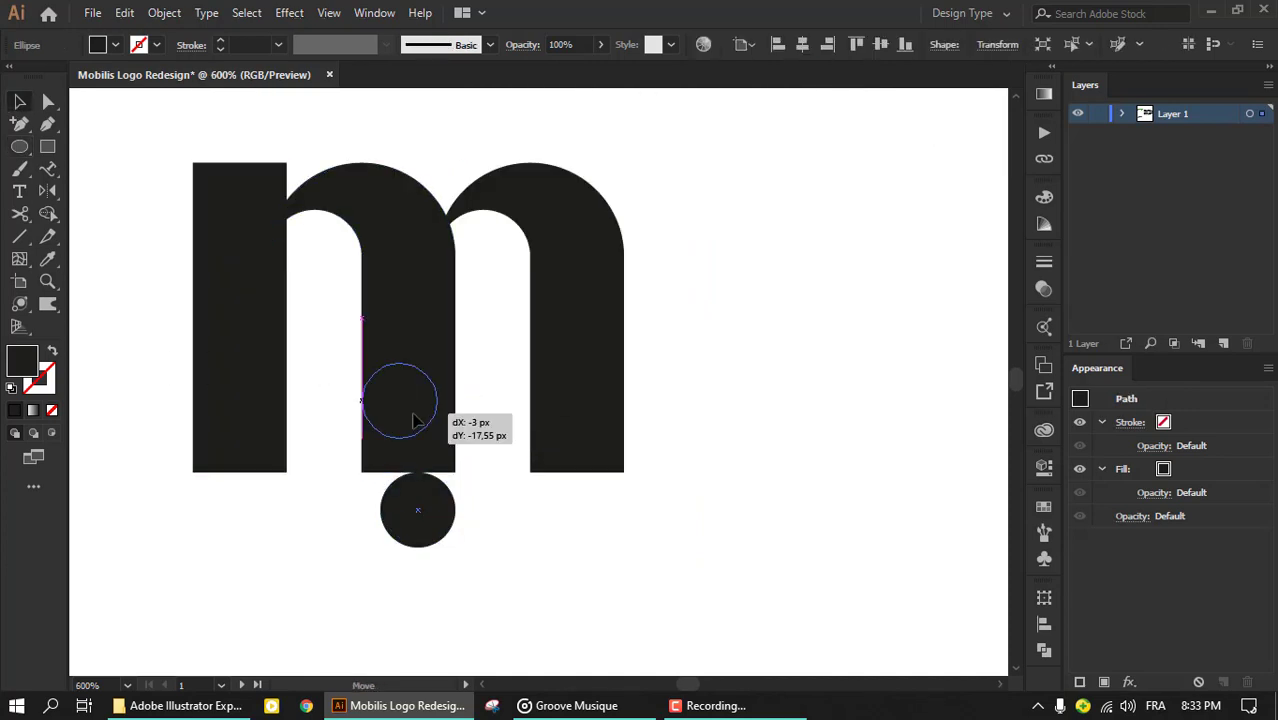
mouse_move(417, 420)
mouse_down()
mouse_move(415, 400)
mouse_move(530, 405)
mouse_up()
drag(485, 457, 640, 456)
drag(700, 490, 480, 430)
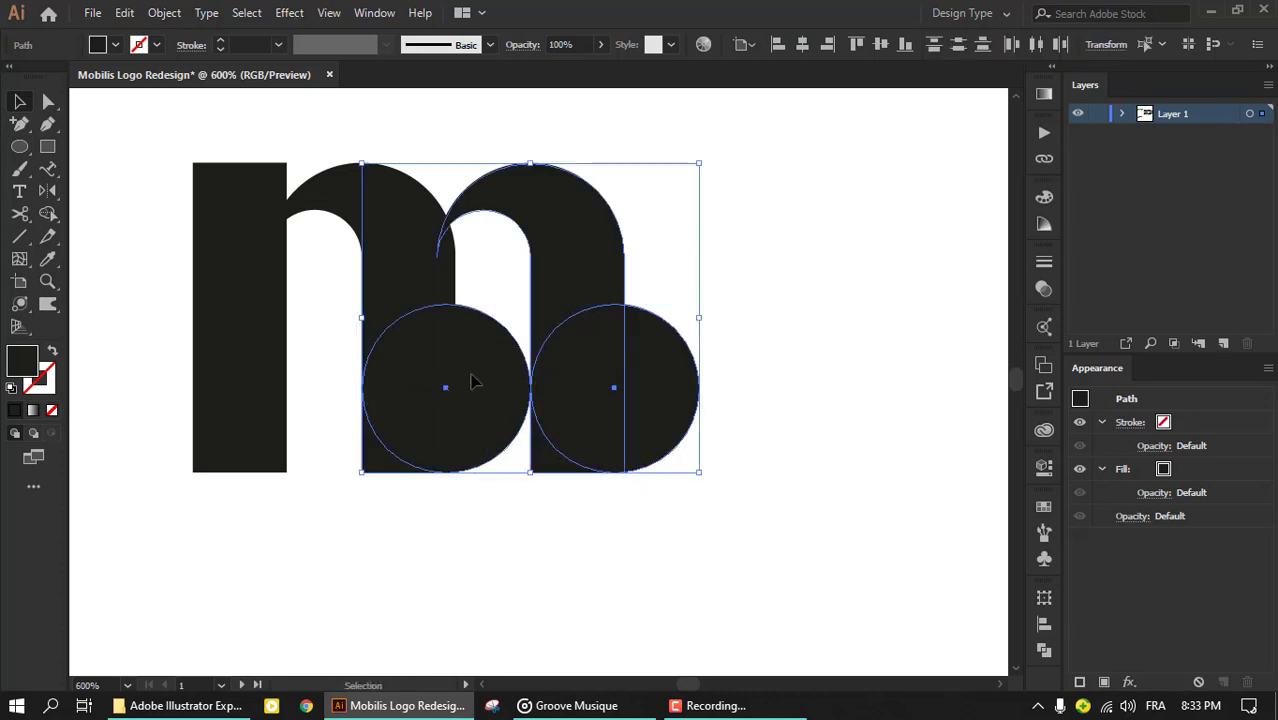
Step: Select all the shapes and move the two circles away to the right of the m
key(shift+m)
key(ctrl+a)
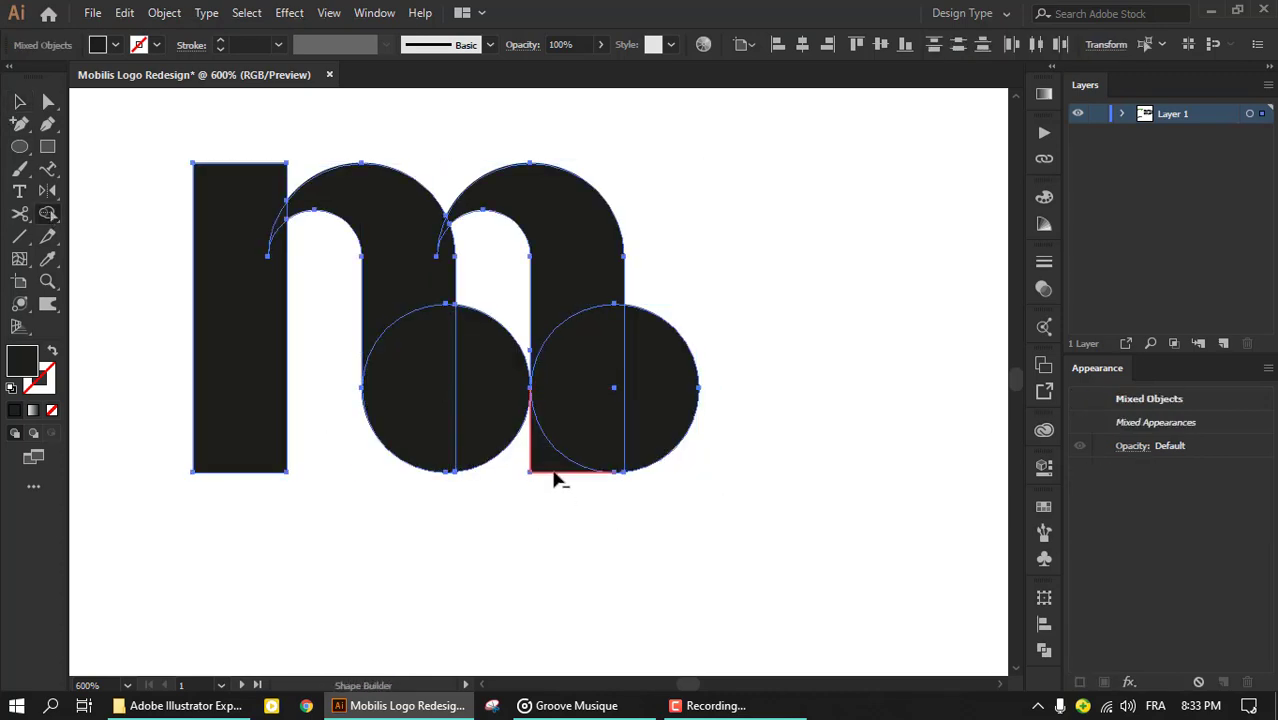
click(21, 111)
key(ctrl+minus)
drag(662, 394, 839, 411)
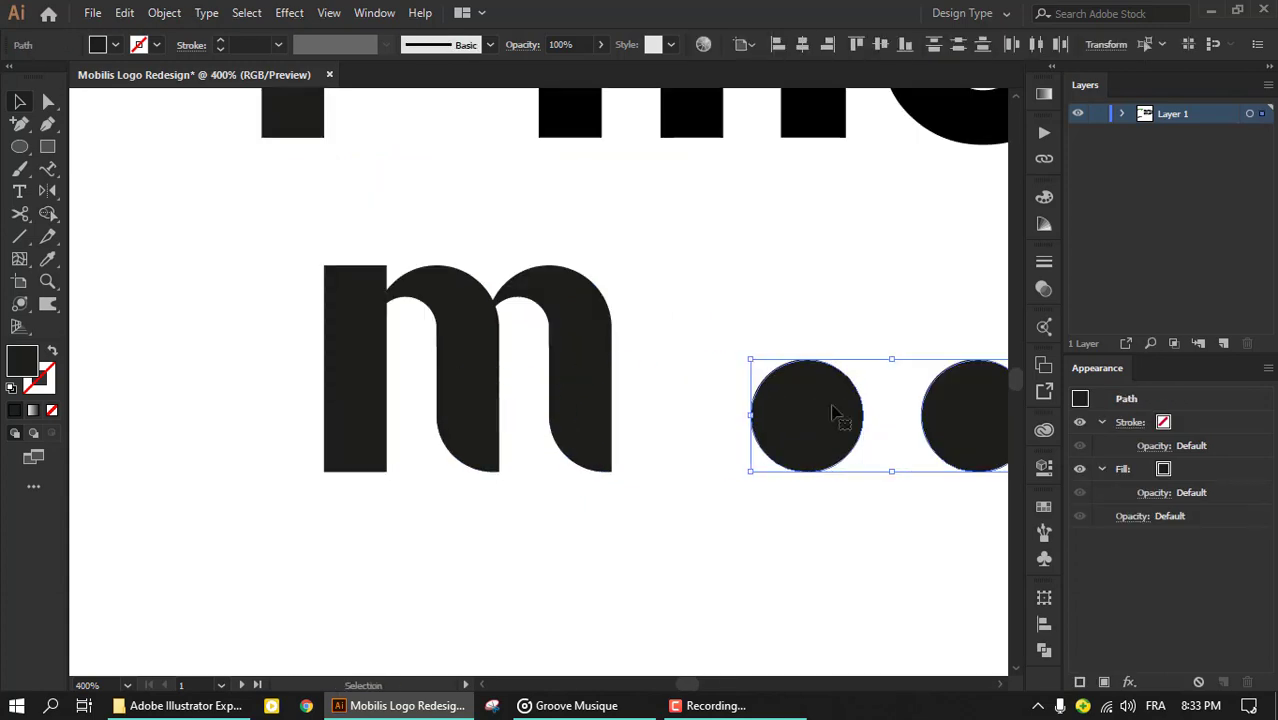
click(770, 489)
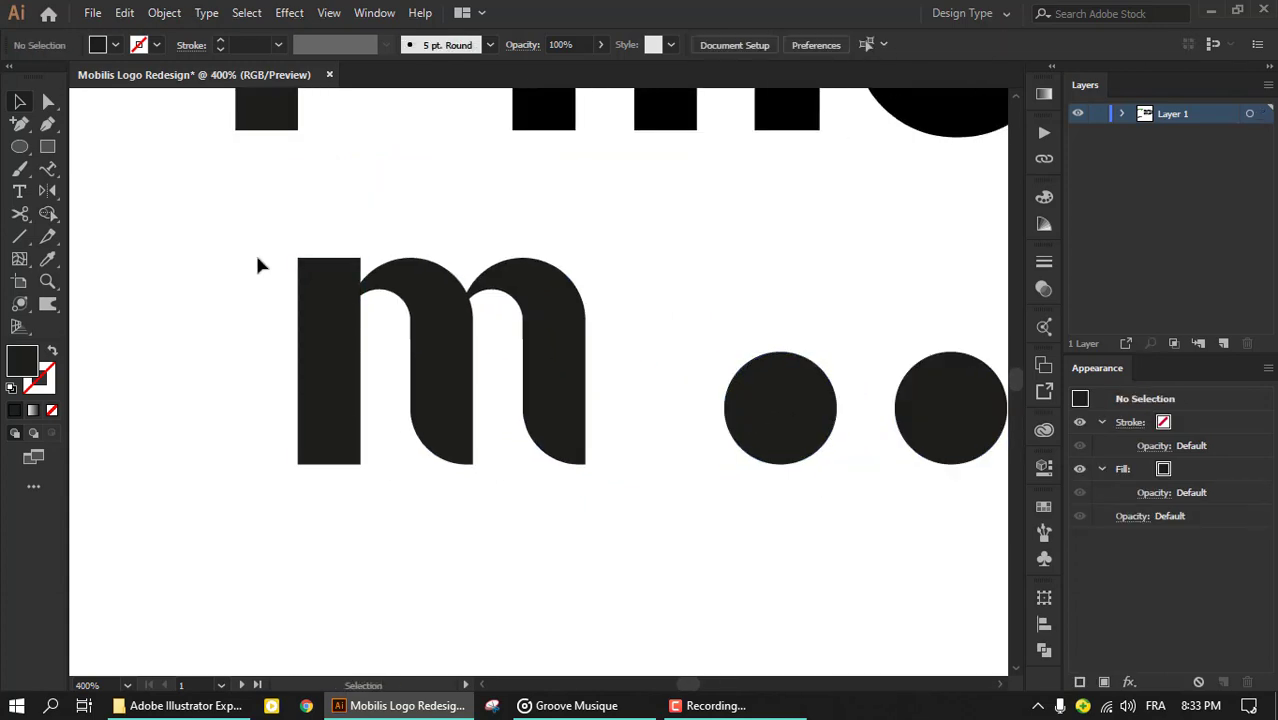
Step: Select the m's stem pieces with Direct Selection and undo so the circles return to its bottom
key(a)
click(300, 463)
click(134, 257)
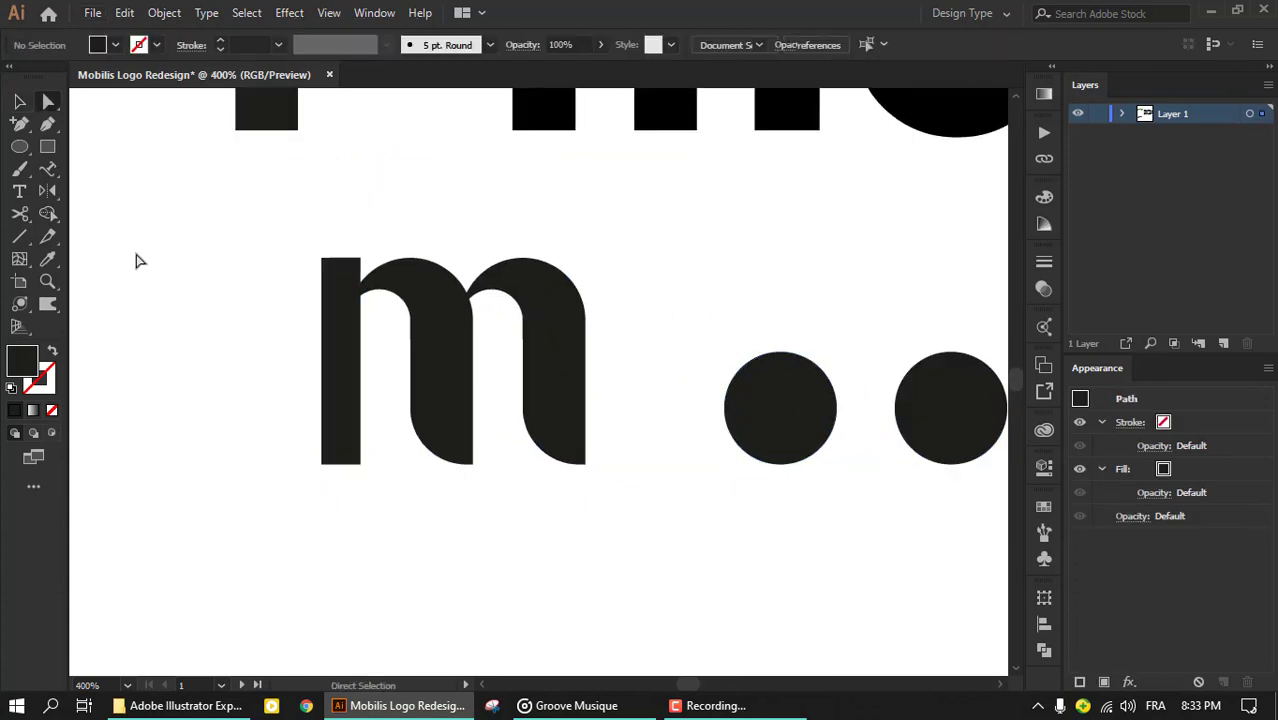
drag(134, 257, 701, 221)
key(ctrl+z)
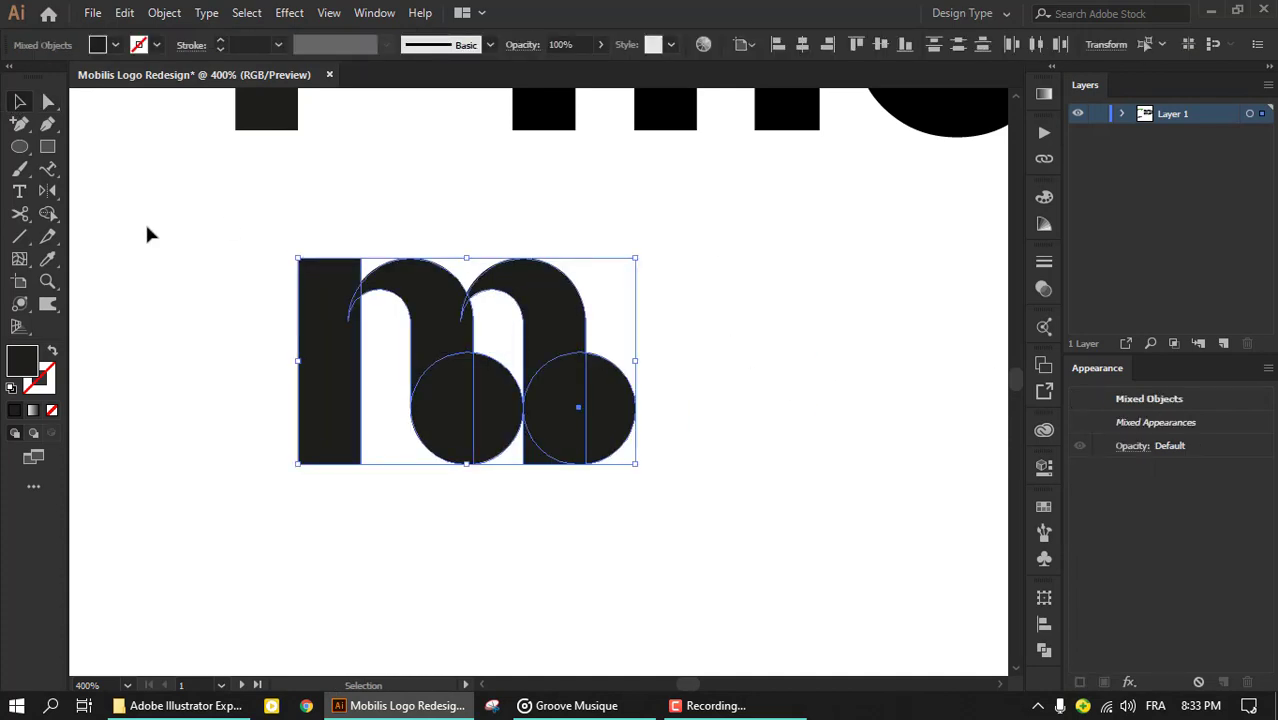
key(l)
key(ctrl+plus)
Step: Place a small circle in the m's left bowl and copy it into the right bowl
mouse_move(165, 225)
mouse_down()
mouse_move(265, 325)
mouse_move(462, 460)
mouse_up()
key(ctrl+y)
click(231, 331)
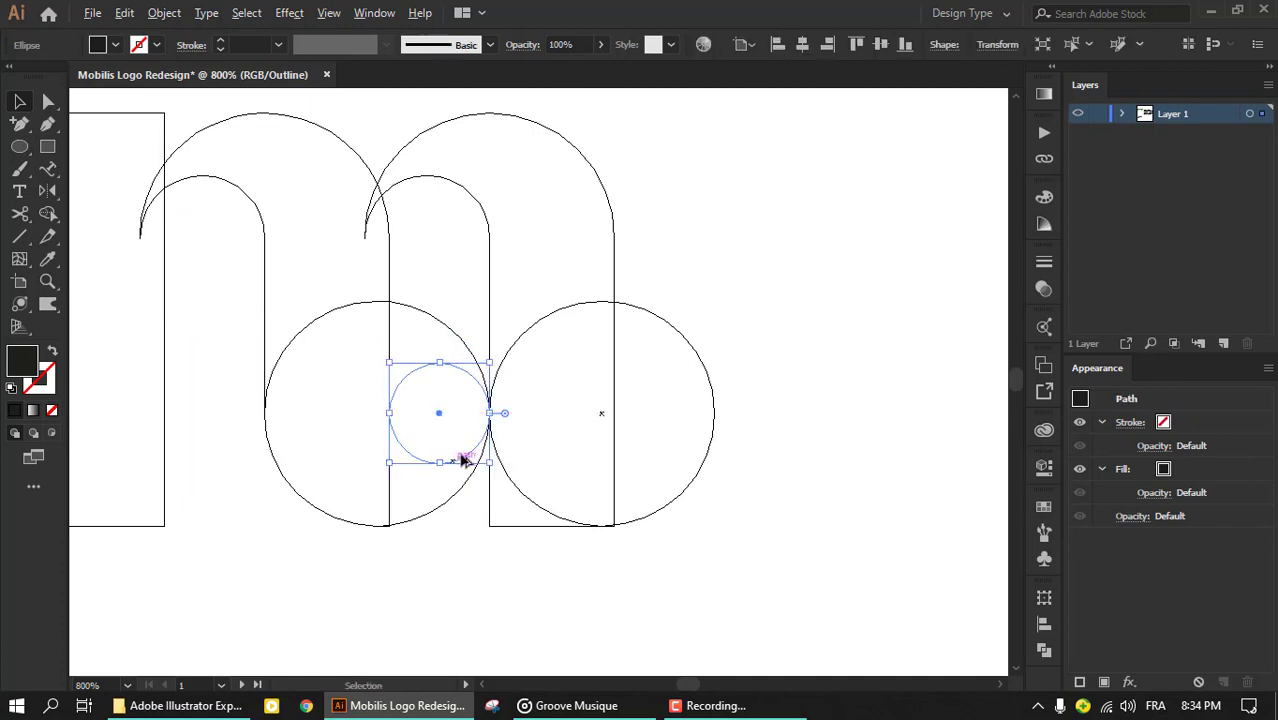
drag(465, 366, 690, 366)
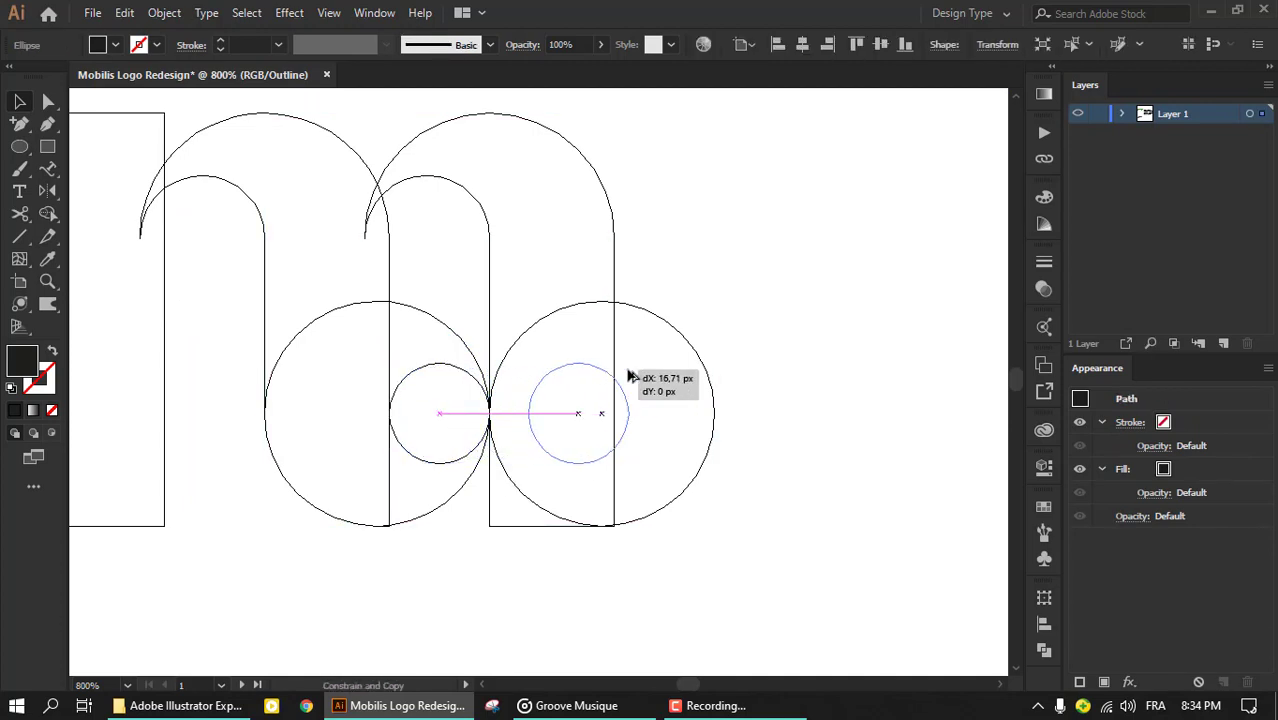
Step: Use Shape Builder on all the m's paths to remove the right bowl's top-right region
key(ctrl+a)
click(47, 213)
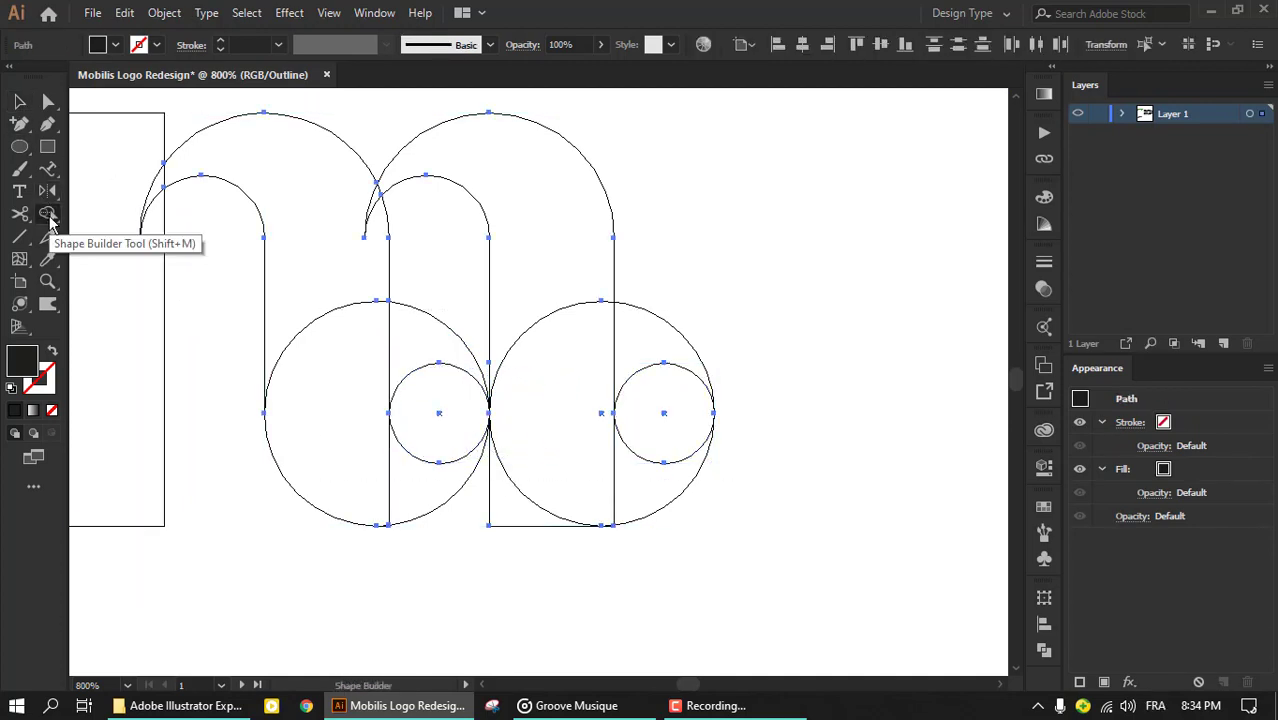
key(ctrl+y)
alt+click(697, 342)
key(ctrl+minus)
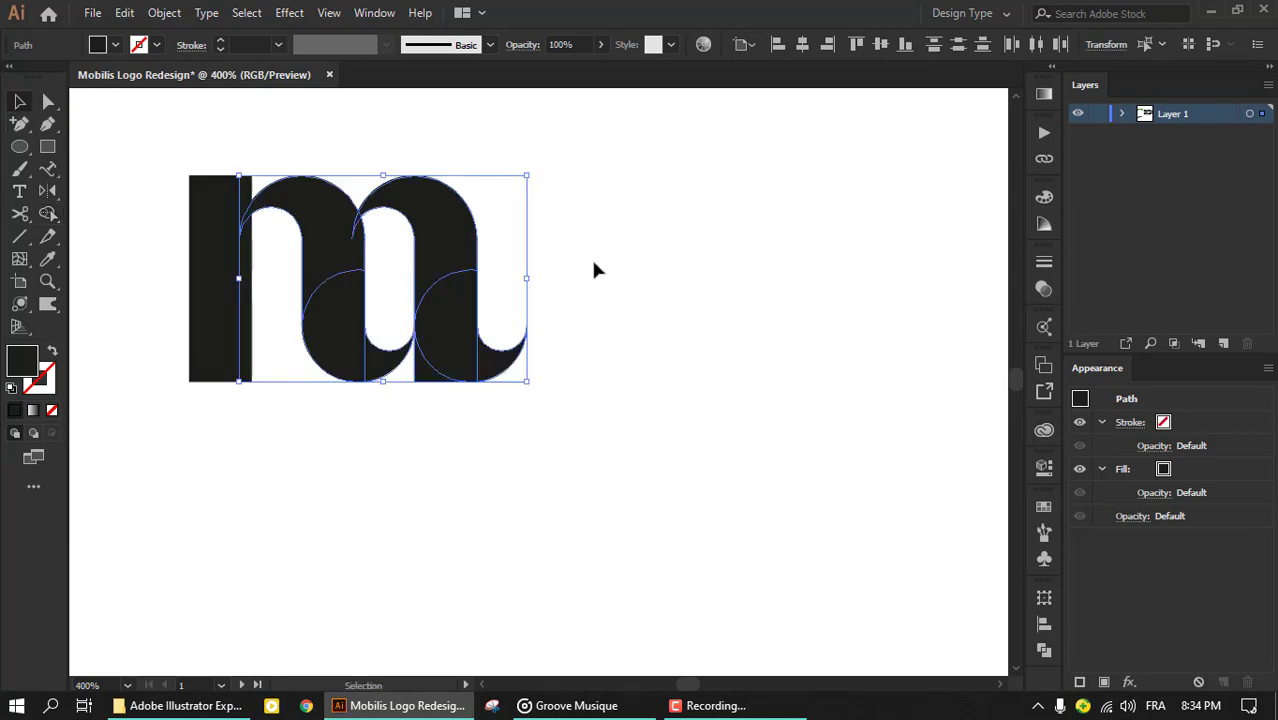
drag(371, 434, 515, 303)
click(21, 102)
click(385, 465)
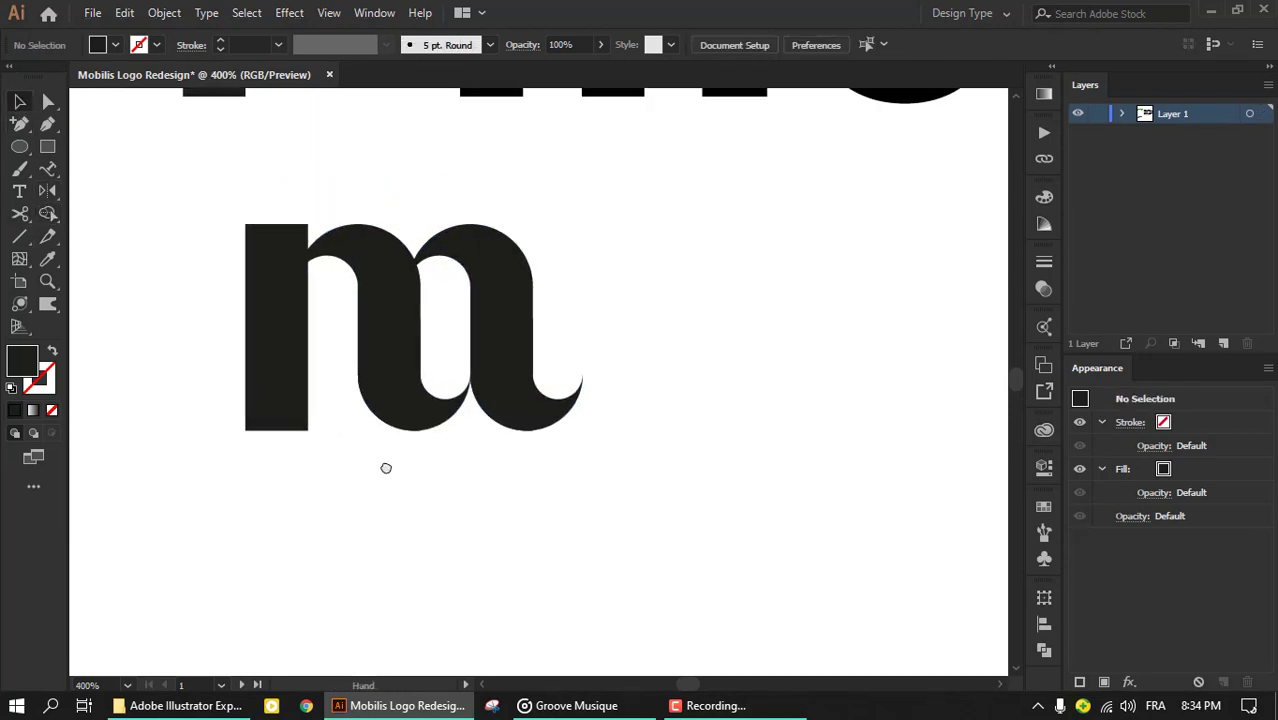
click(442, 378)
Step: Select and refine the cusp anchor between the m's bowls with Direct Selection
key(ctrl+plus)
key(a)
key(ctrl+plus)
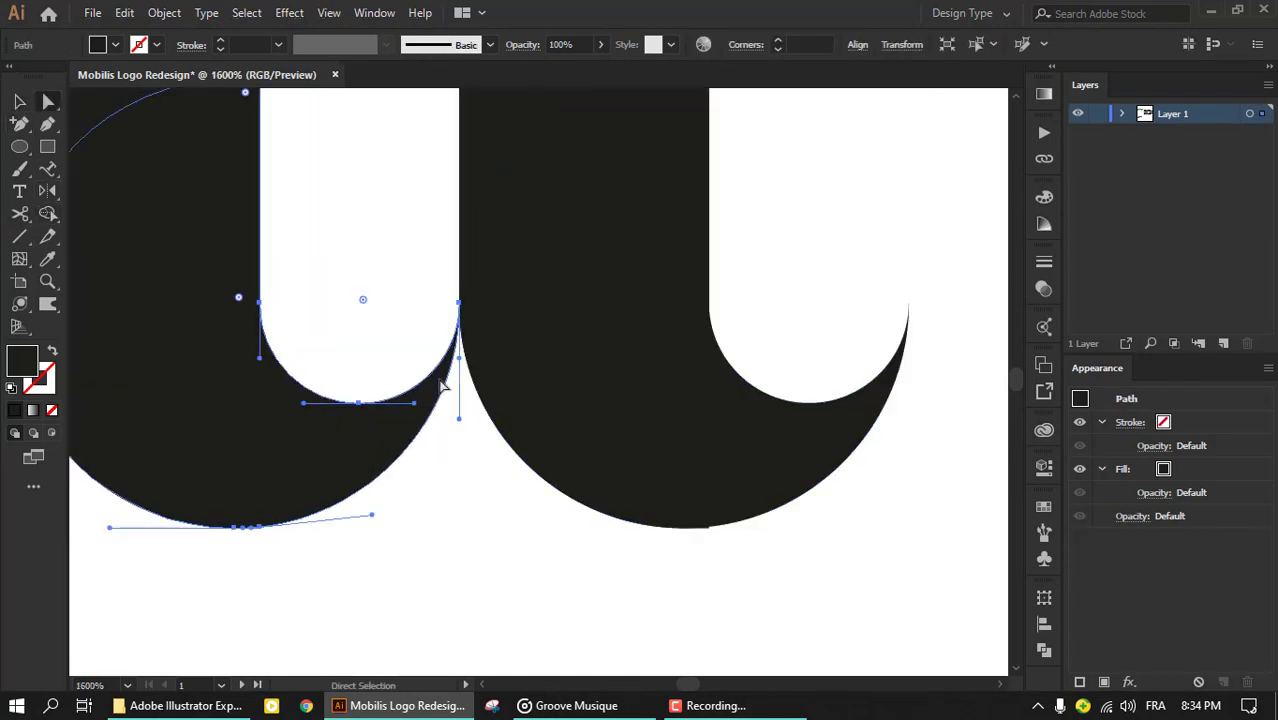
click(462, 303)
key(ctrl+plus)
key(ctrl+minus)
key(ctrl+minus)
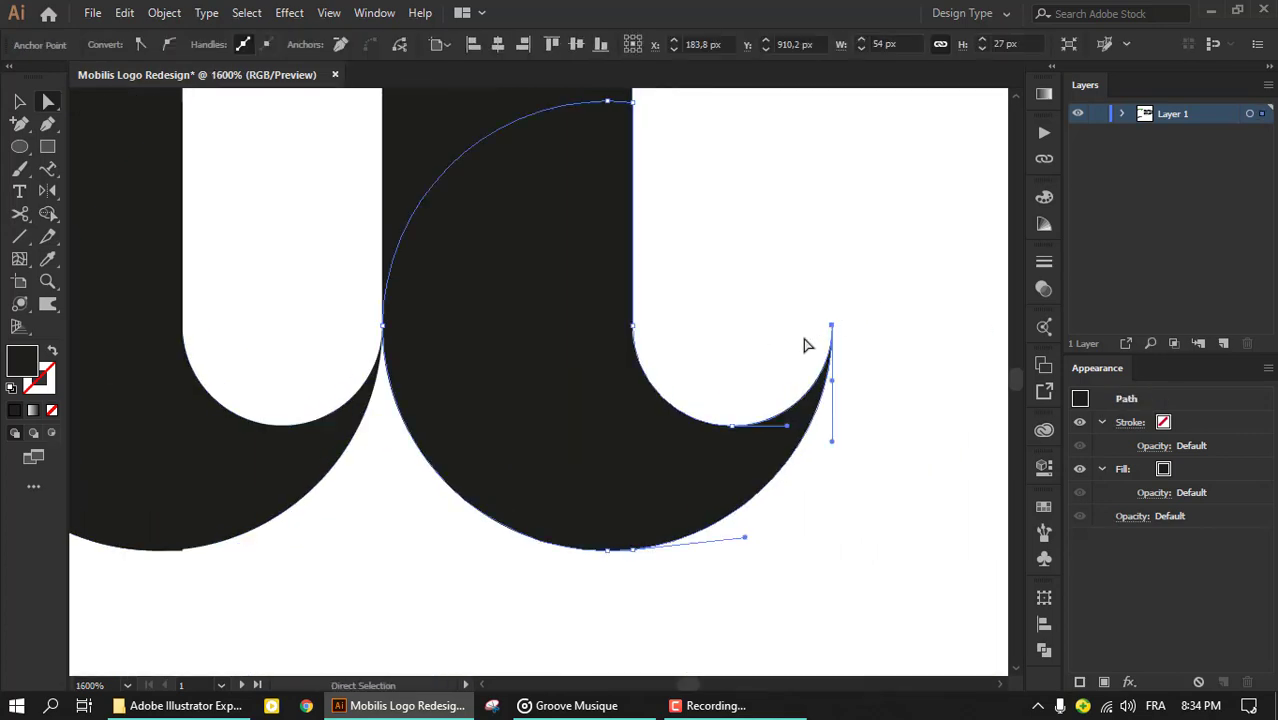
key(ctrl+minus)
key(ctrl+minus)
key(ctrl+shift+a)
key(ctrl+minus)
key(ctrl+minus)
key(ctrl+minus)
key(ctrl+minus)
Step: Alt-drag a copy of the m to its left and unite its pieces in Pathfinder
key(v)
scroll(420, 371, right, 3)
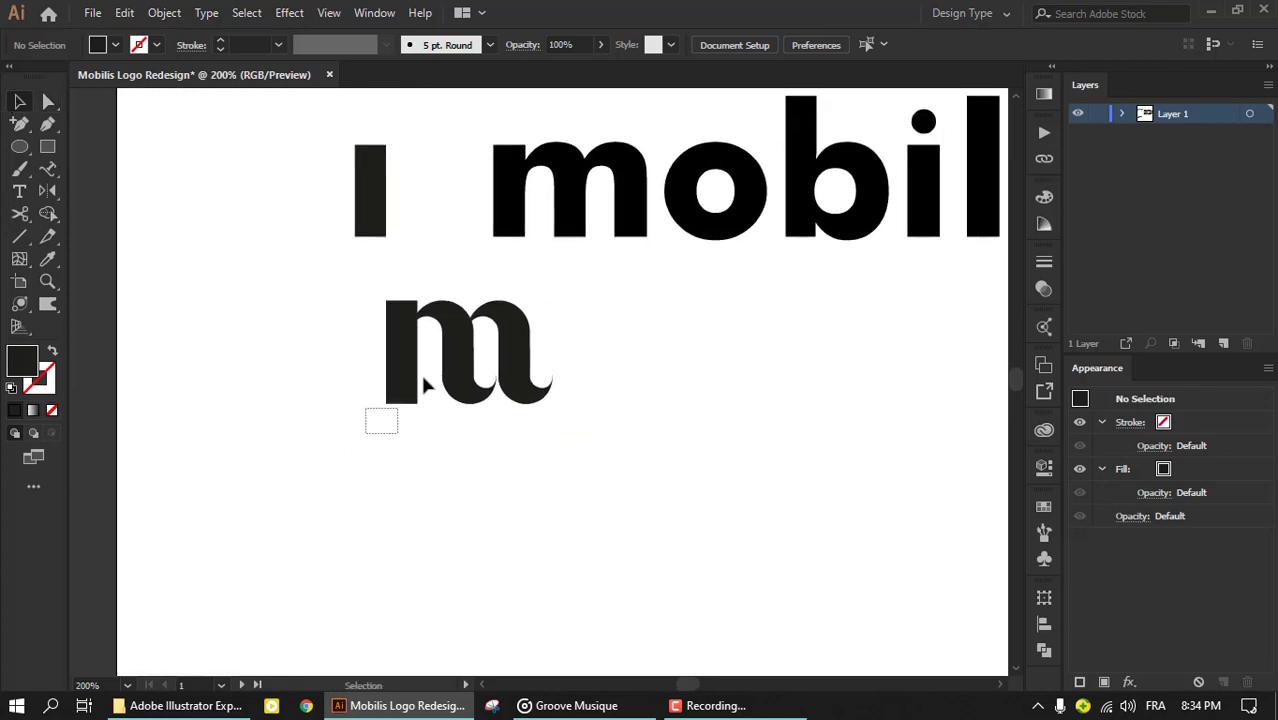
click(420, 371)
drag(480, 385, 306, 348)
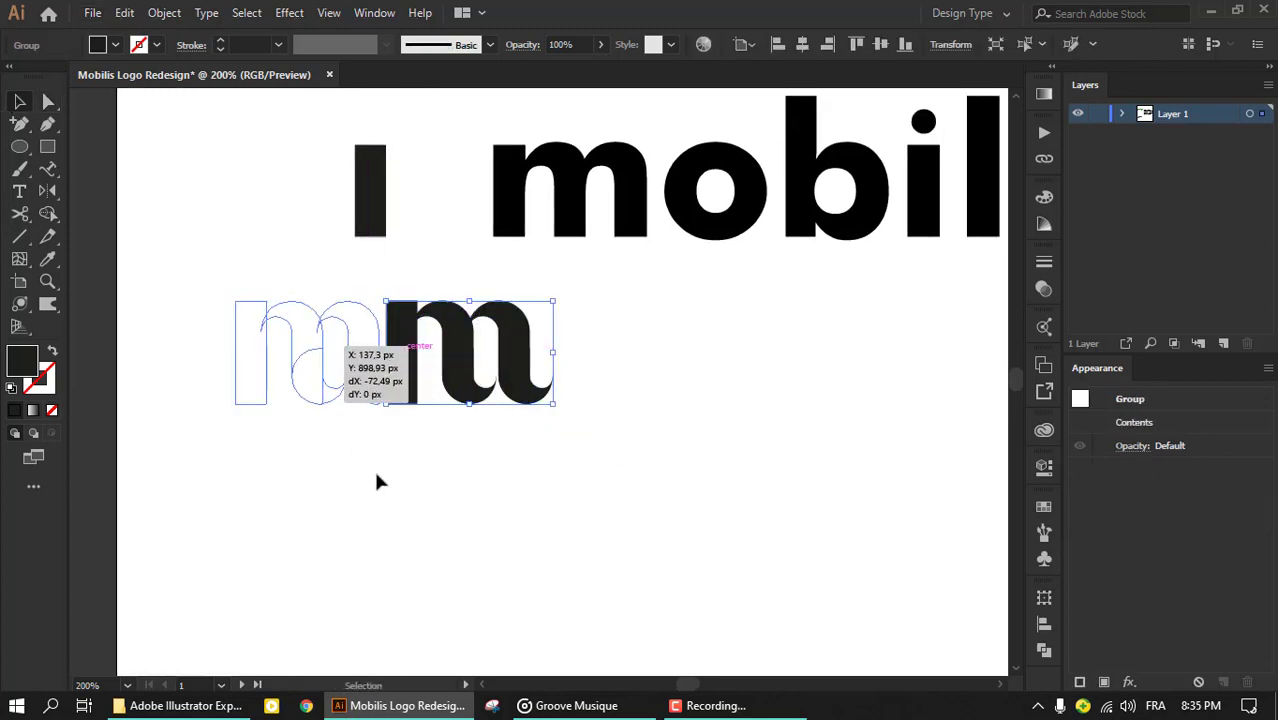
key(ctrl+v)
click(1044, 652)
click(825, 618)
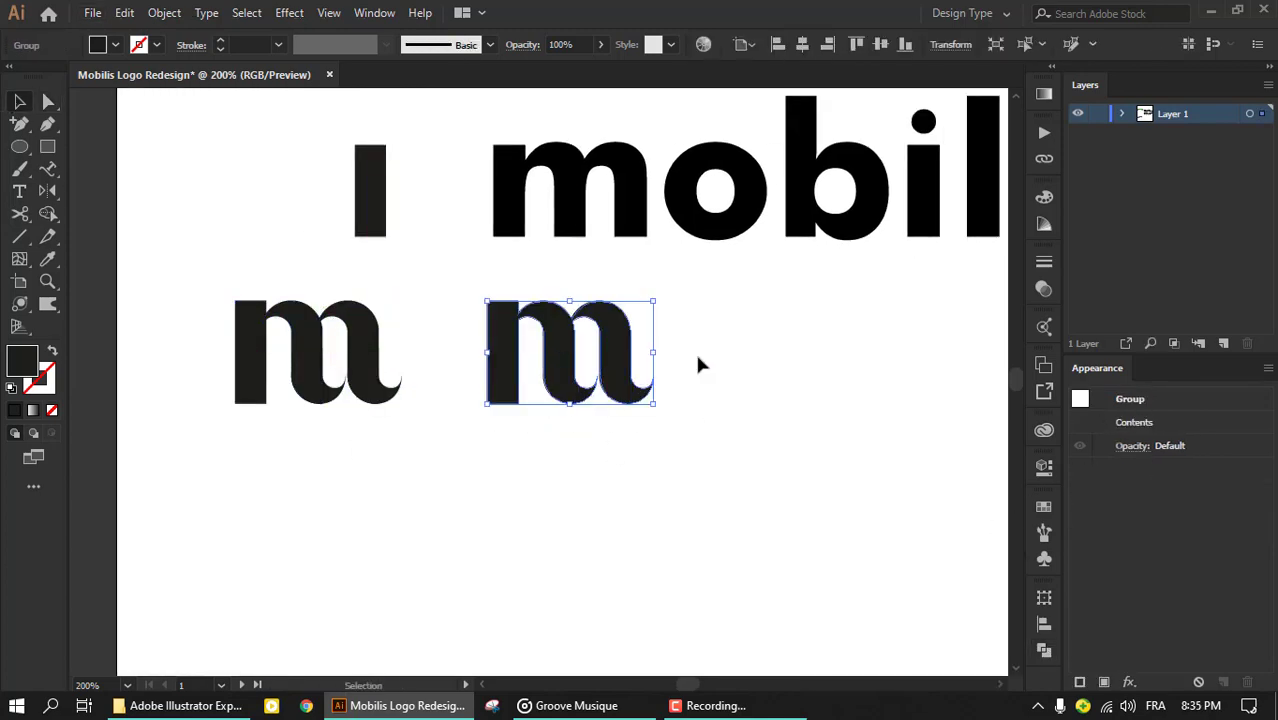
click(700, 365)
Step: Draw a circle right of the m with no fill and a 4 pt stroke
scroll(710, 371, right, 3)
scroll(422, 300, right, 4)
key(l)
drag(540, 323, 684, 467)
key(shift+x)
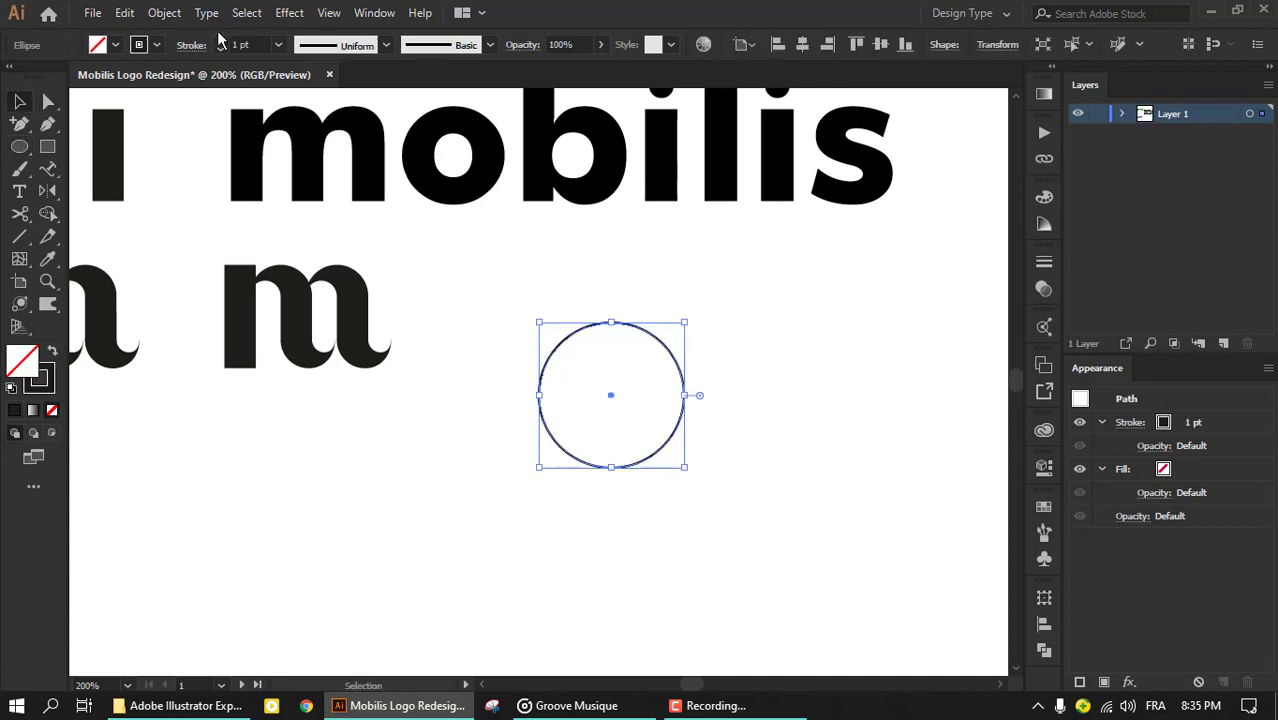
click(220, 40)
click(220, 40)
click(220, 40)
click(593, 348)
click(597, 325)
Step: Apply a smooth, relative Zig Zag effect to the circle, making an eight-point wavy star
click(246, 12)
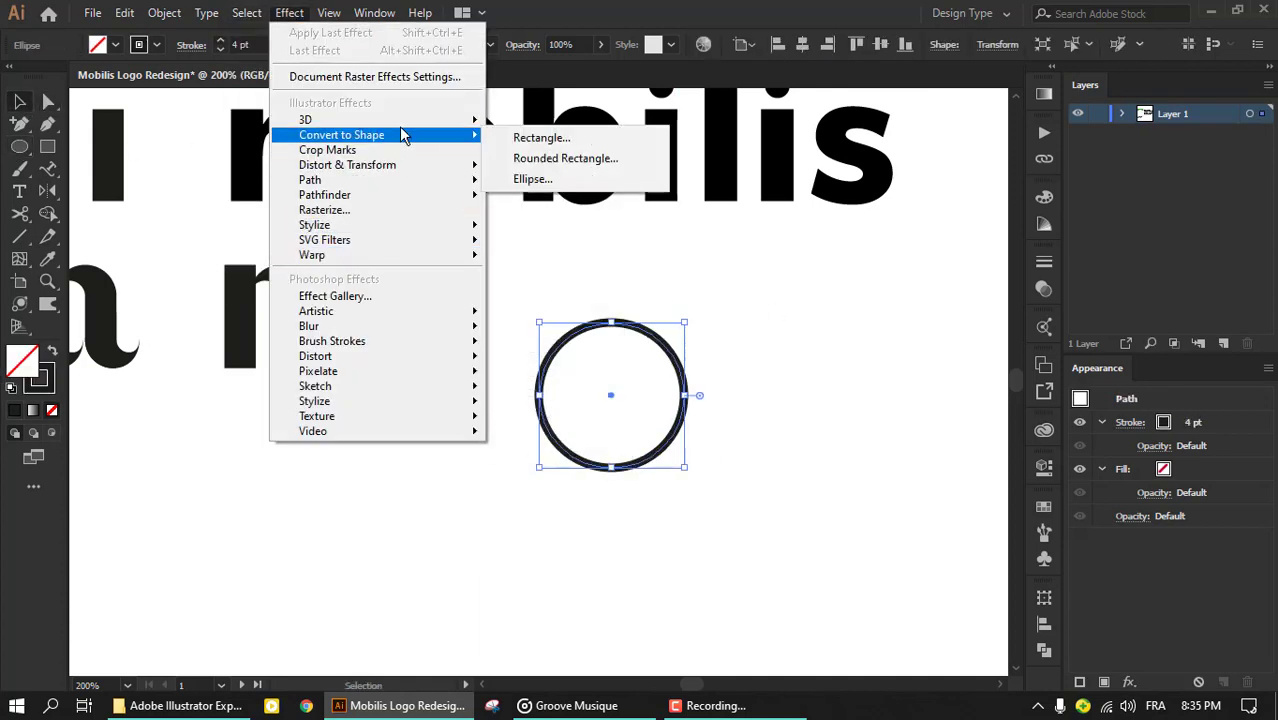
mouse_move(347, 165)
click(540, 288)
click(952, 387)
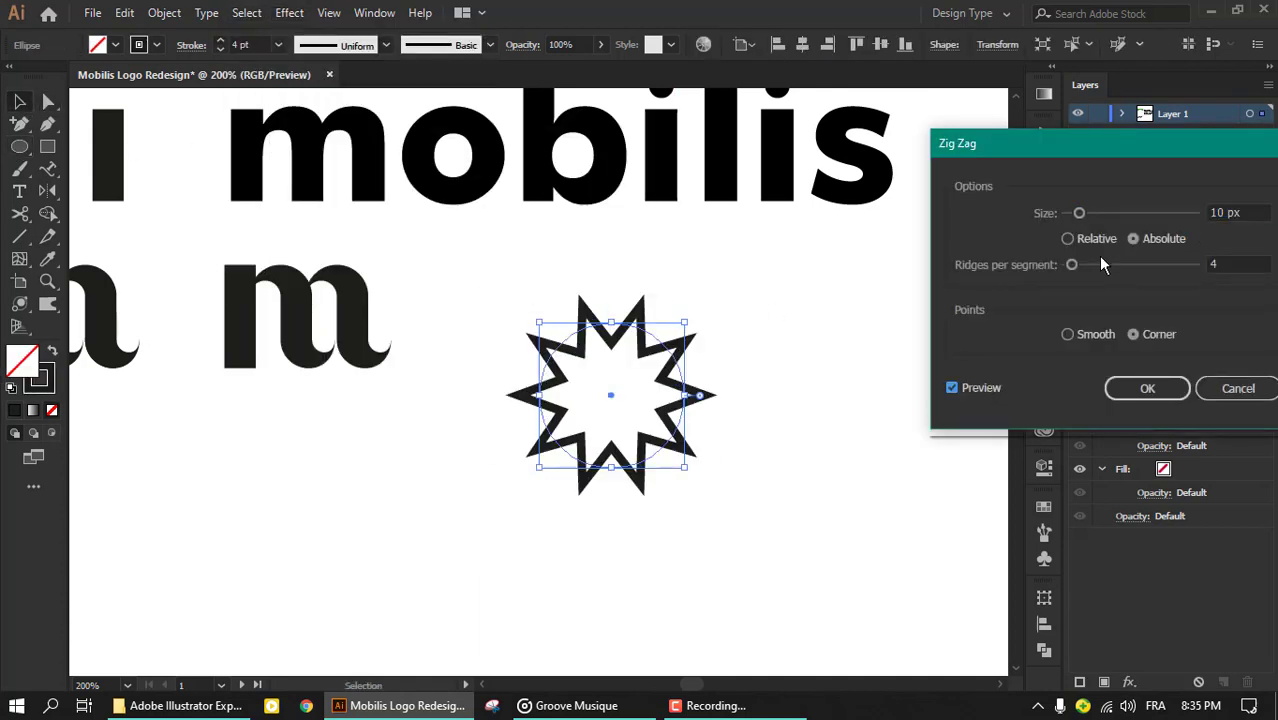
click(1067, 333)
mouse_move(1079, 213)
mouse_down()
mouse_move(1113, 213)
mouse_move(1083, 213)
mouse_up()
drag(1072, 264, 1073, 264)
key(Down)
key(Down)
key(Down)
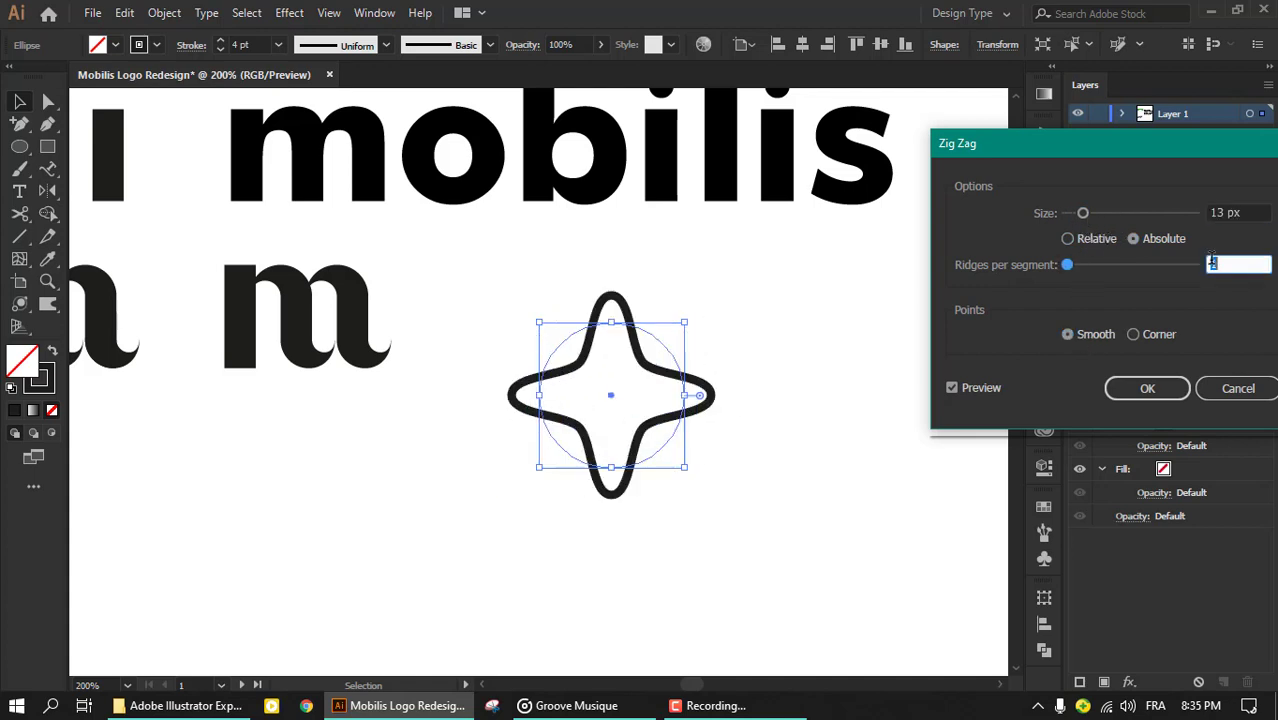
key(Up)
key(Up)
click(1097, 239)
mouse_move(1082, 213)
mouse_down()
mouse_move(1098, 213)
mouse_move(1079, 215)
mouse_up()
click(1147, 388)
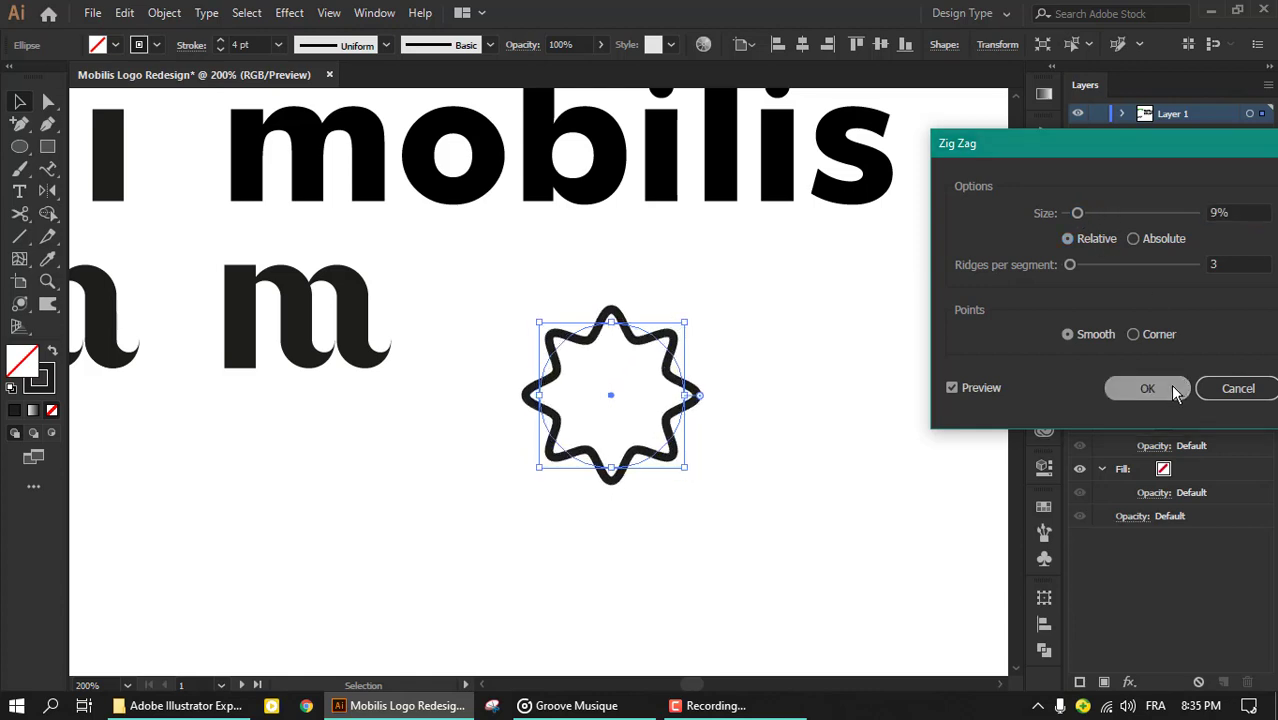
Step: Give the star a white stroke, expand it into a path, and move it onto the m
click(156, 44)
click(156, 130)
click(160, 13)
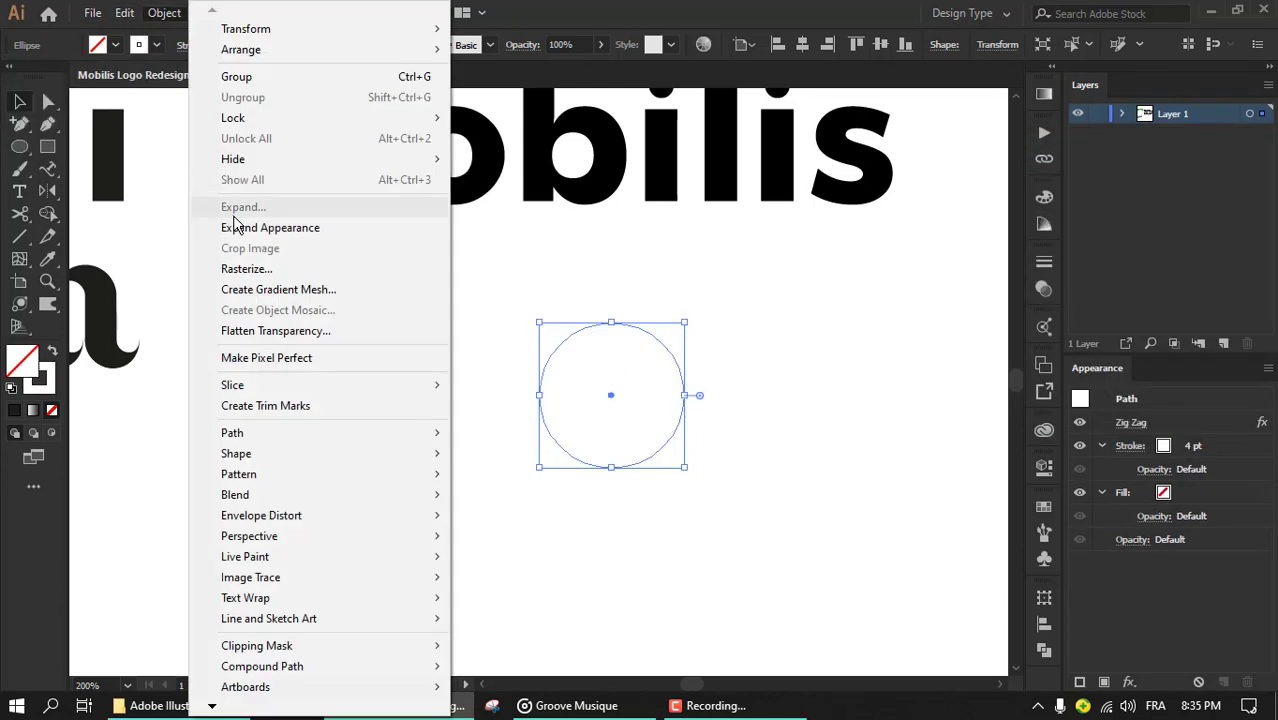
click(290, 271)
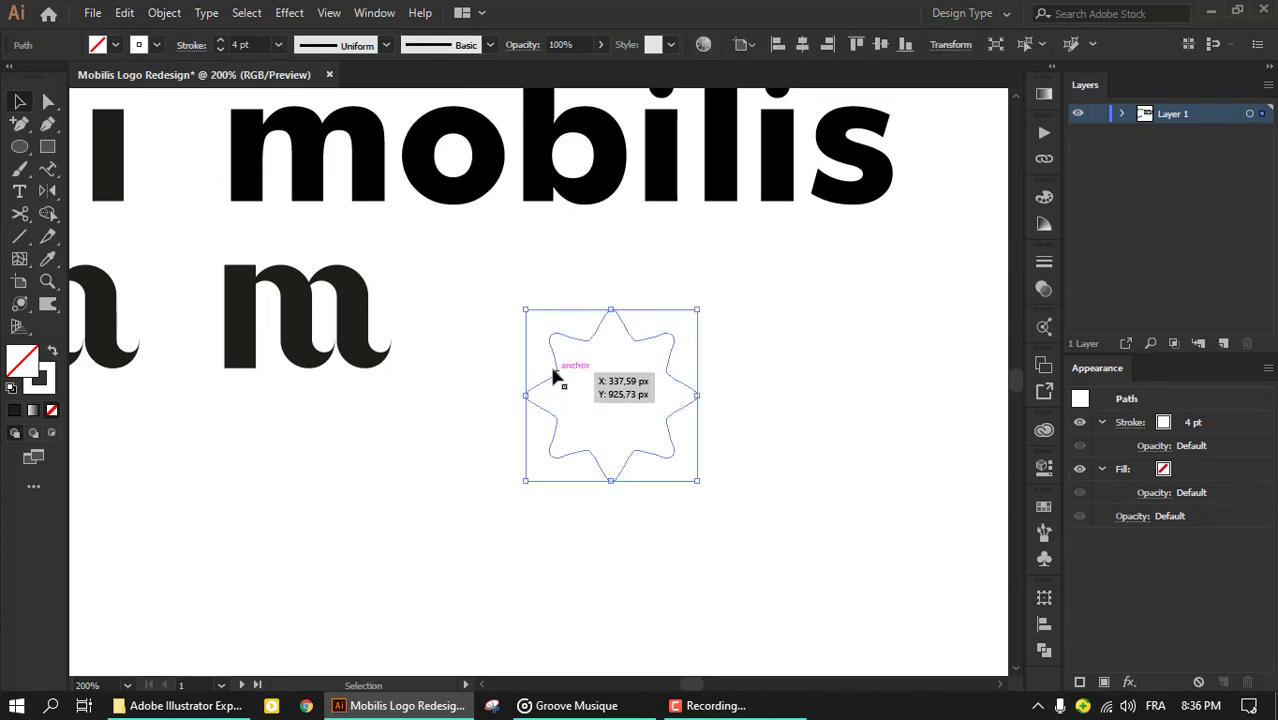
drag(559, 374, 385, 243)
right_click(251, 241)
click(164, 13)
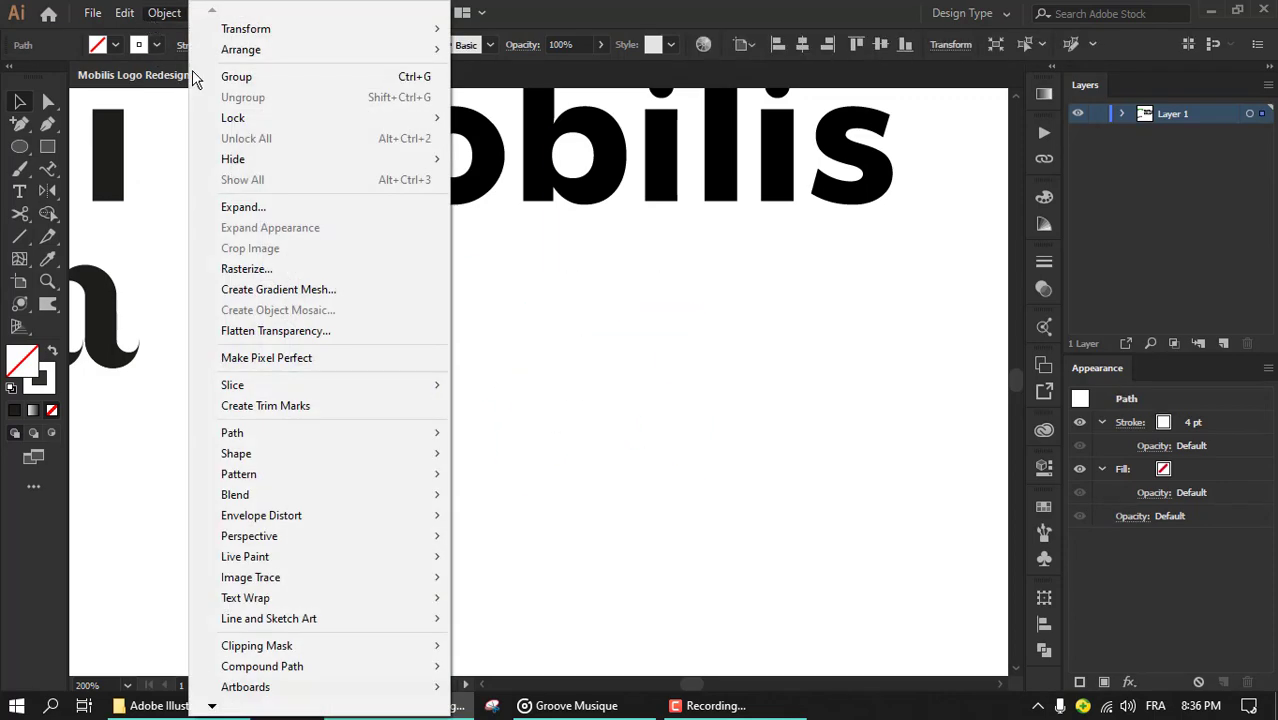
click(228, 205)
click(1004, 590)
Step: Shrink the star and position it over the m to judge the cut-lines
scroll(271, 280, up, 2)
drag(605, 162, 427, 256)
mouse_move(335, 390)
mouse_down()
mouse_move(239, 292)
mouse_move(413, 479)
mouse_up()
click(648, 370)
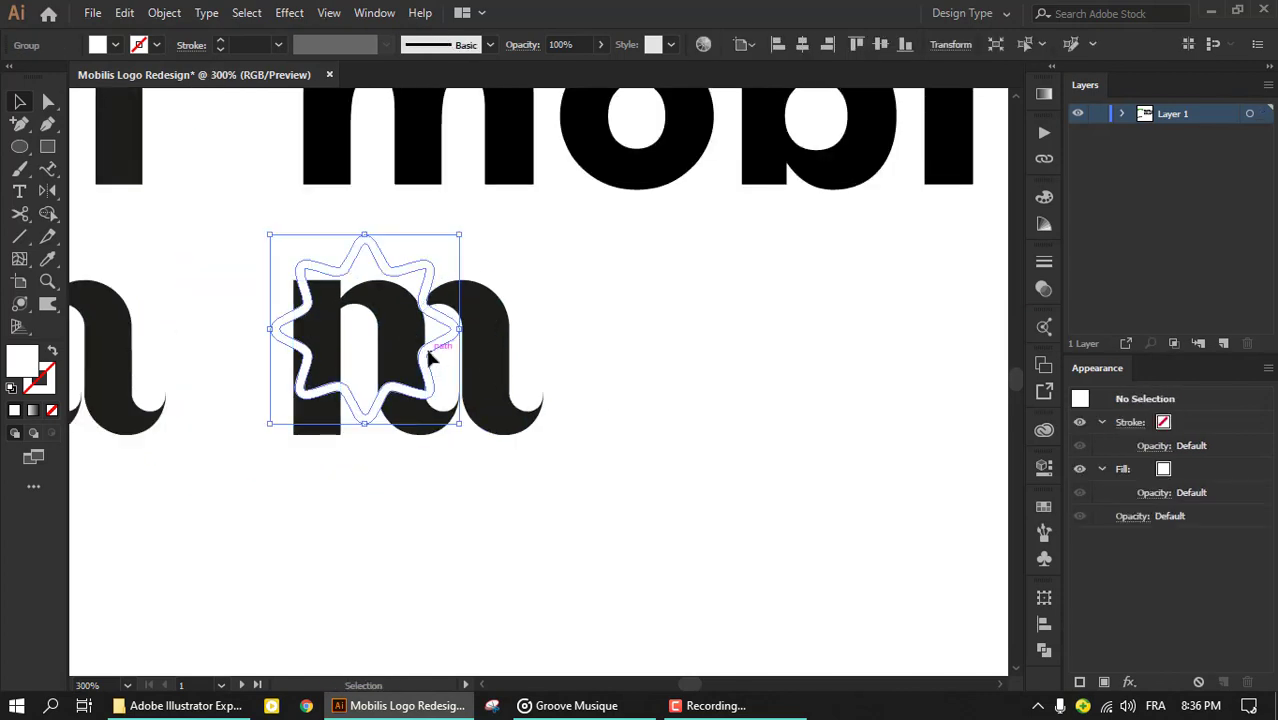
click(530, 449)
scroll(510, 313, up, 3)
scroll(425, 343, down, 1)
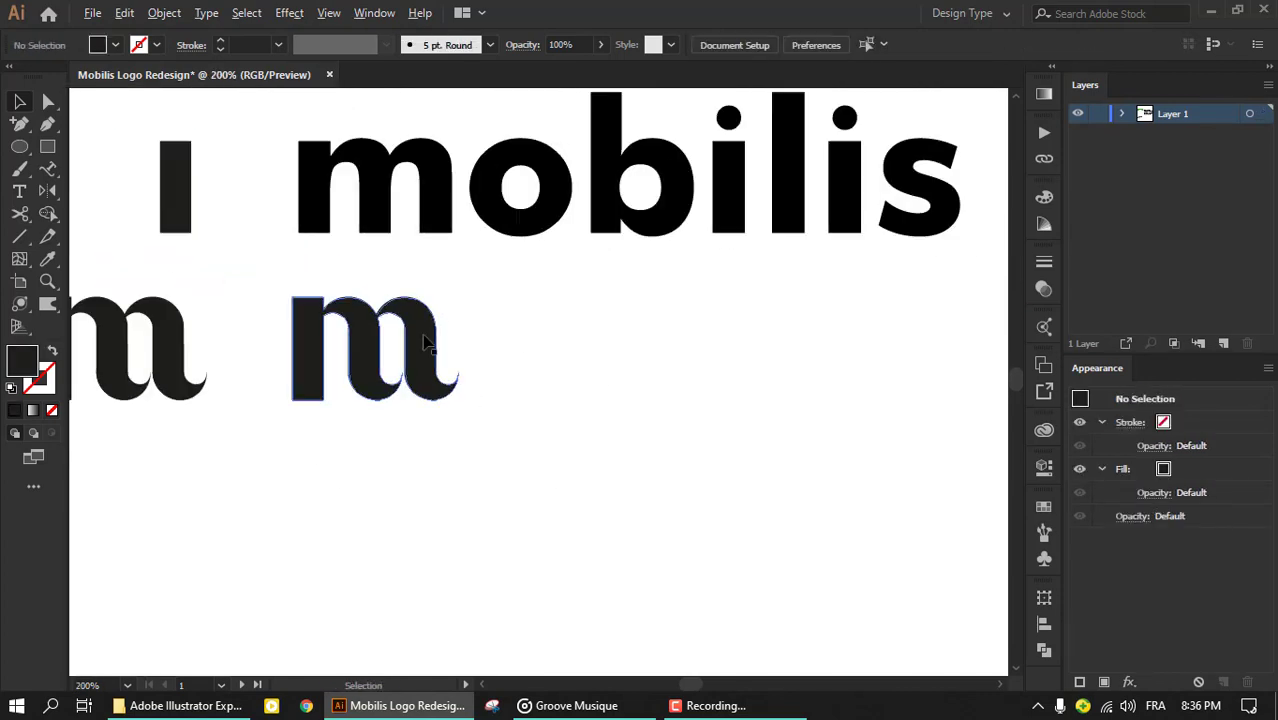
scroll(276, 305, up, 1)
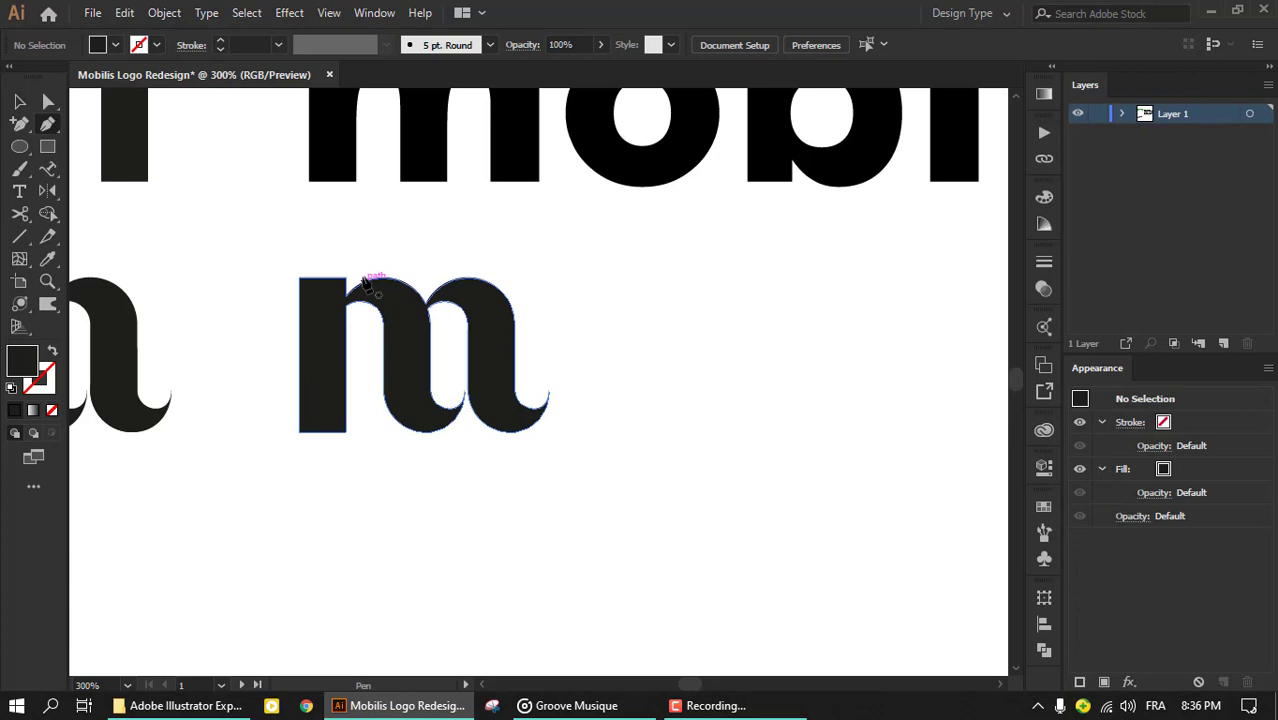
Step: Draw white horizontal stripe lines across the m and adjust their stroke weight
click(284, 331)
click(539, 331)
key(v)
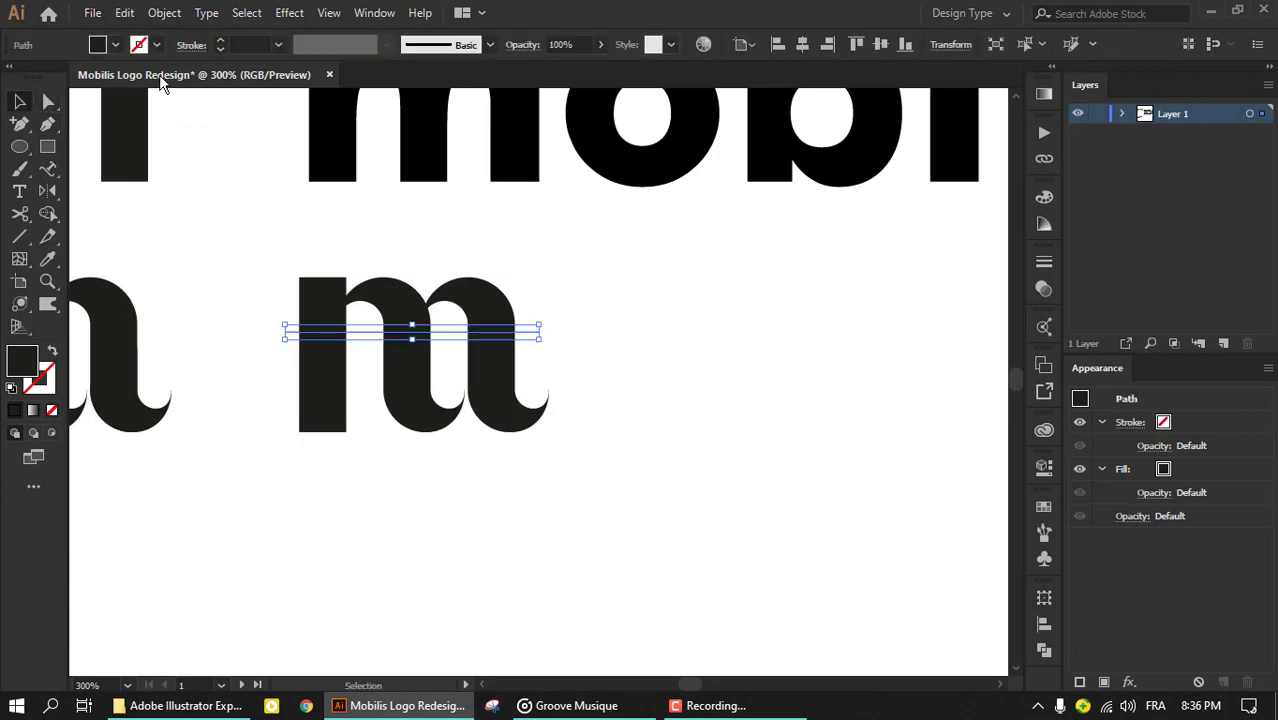
key(shift+x)
click(115, 44)
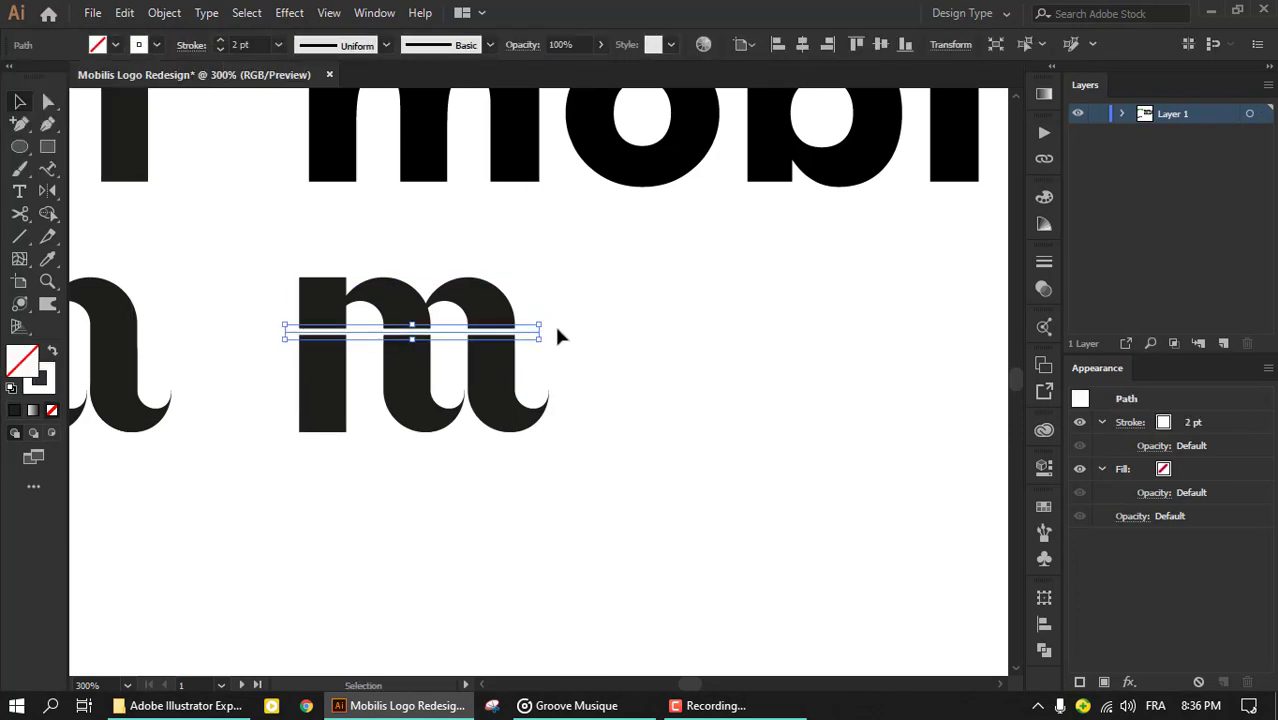
drag(503, 338, 503, 373)
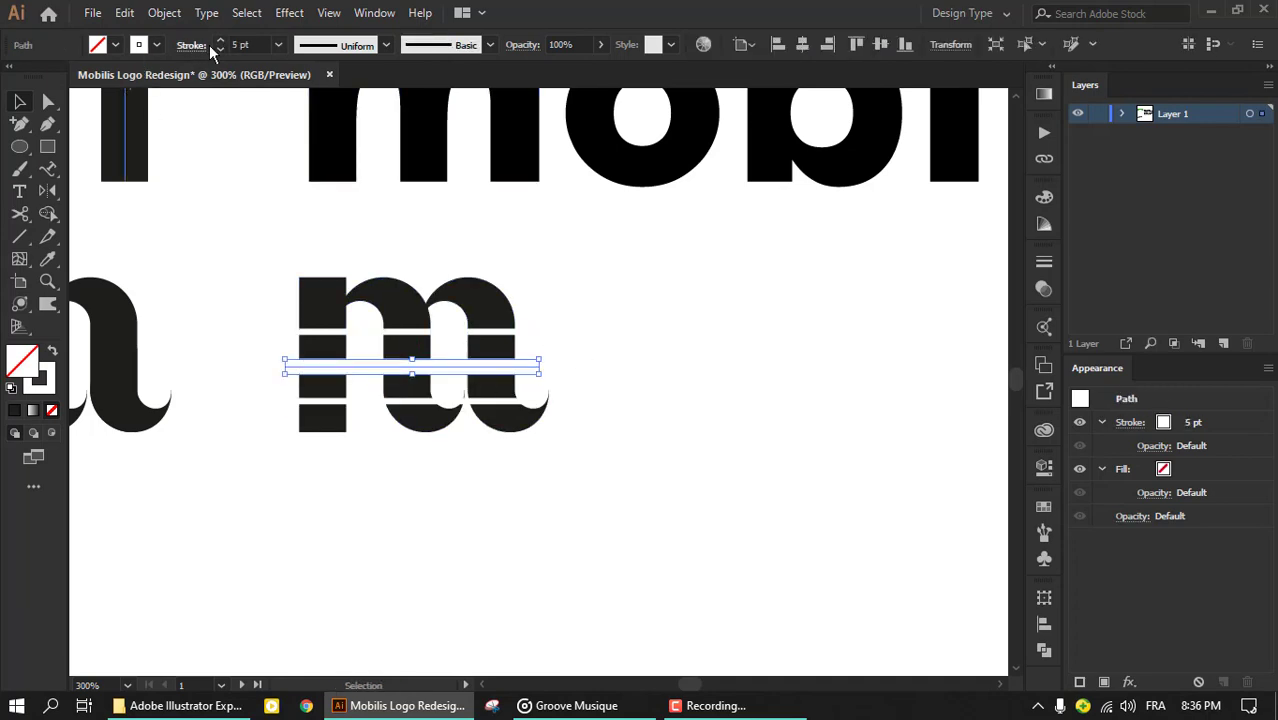
click(220, 41)
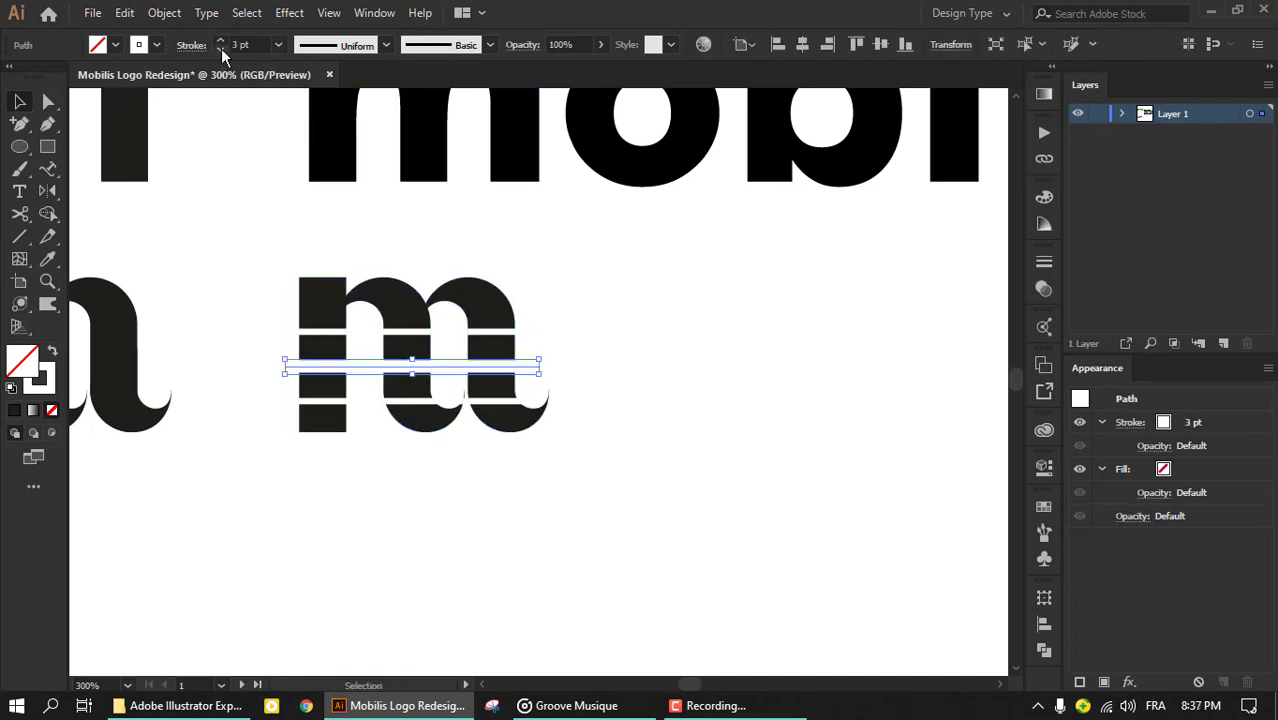
click(450, 380)
Step: Undo the white stripes and Alt-drag a copy of the m to the right
key(ctrl+z)
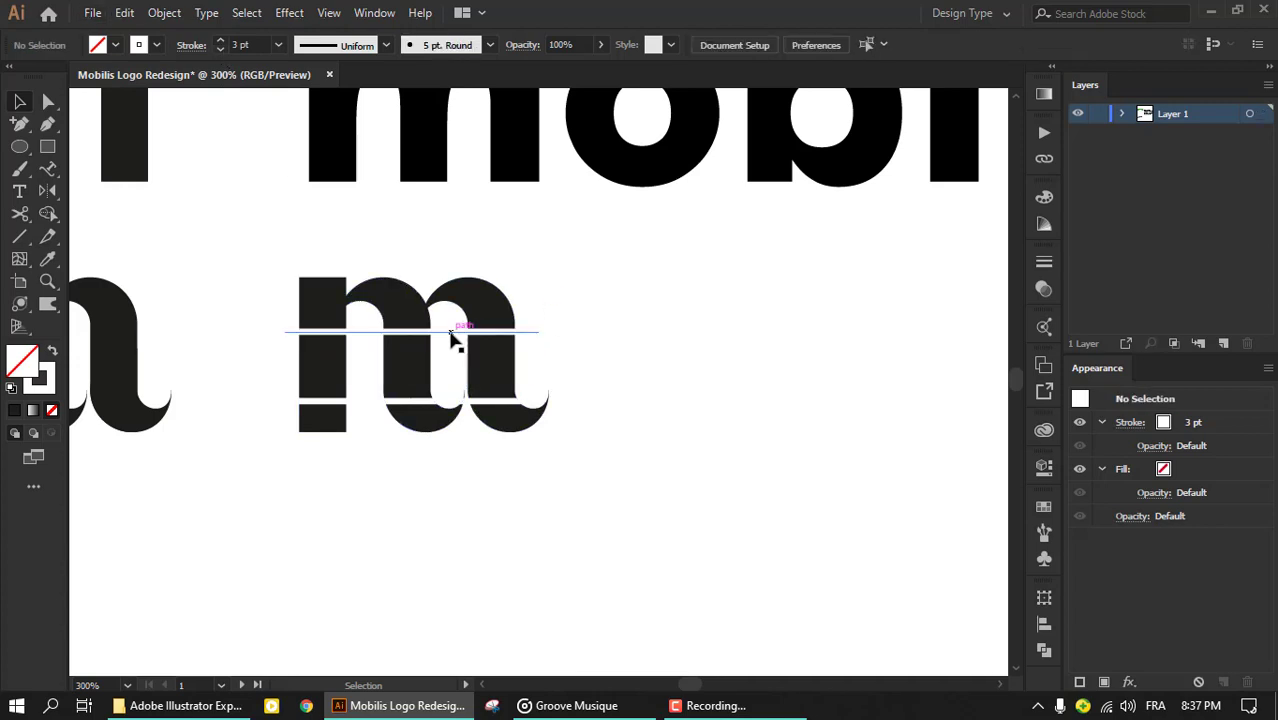
key(ctrl+z)
key(ctrl+z)
key(ctrl+z)
key(ctrl+z)
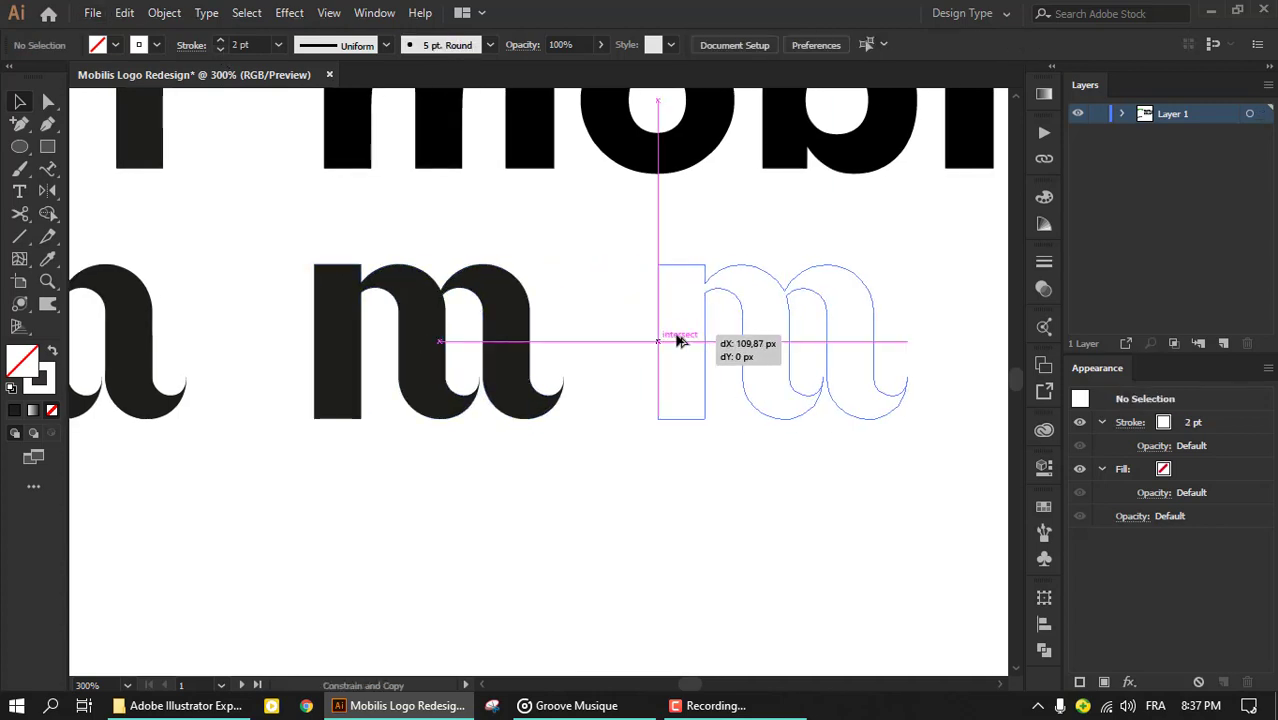
drag(338, 344, 686, 344)
Step: Draw a white-filled square over the top of the copied m's first stem
key(ctrl+equal)
key(ctrl+equal)
key(ctrl+equal)
key(m)
mouse_move(484, 306)
mouse_down()
mouse_move(667, 451)
mouse_move(669, 489)
mouse_up()
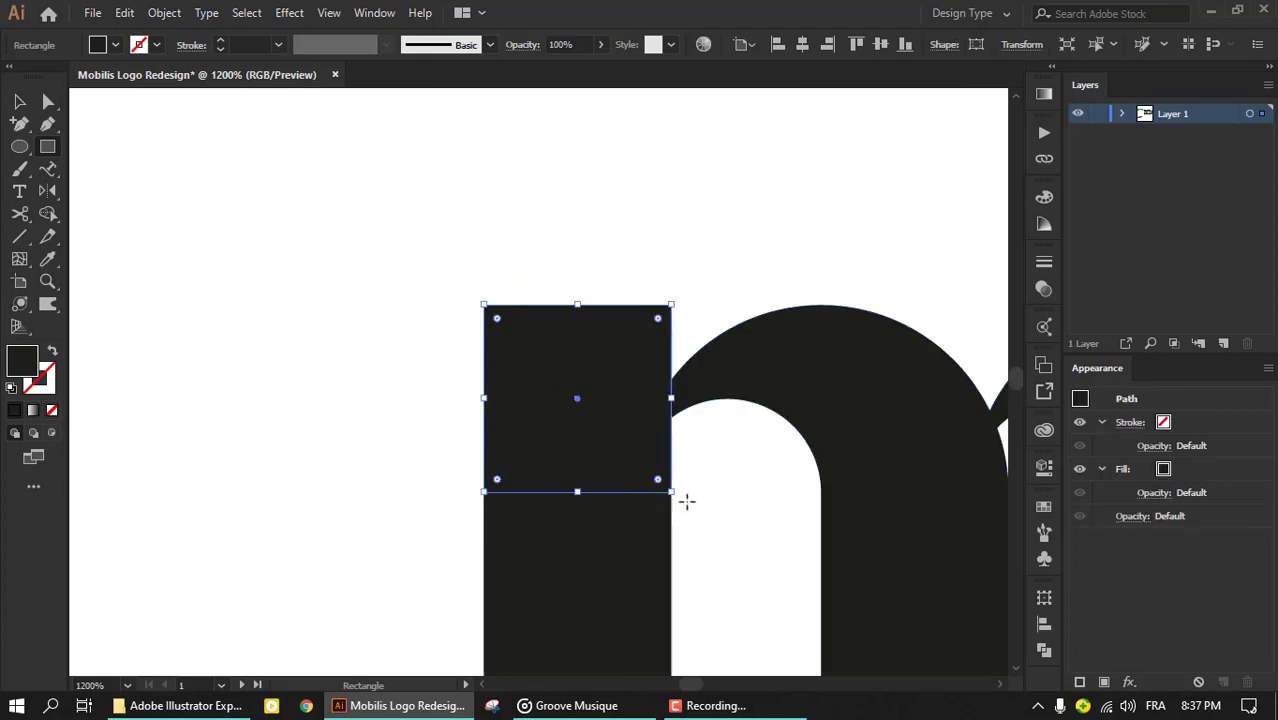
key(v)
click(401, 237)
key(ctrl+minus)
key(ctrl+minus)
key(ctrl+minus)
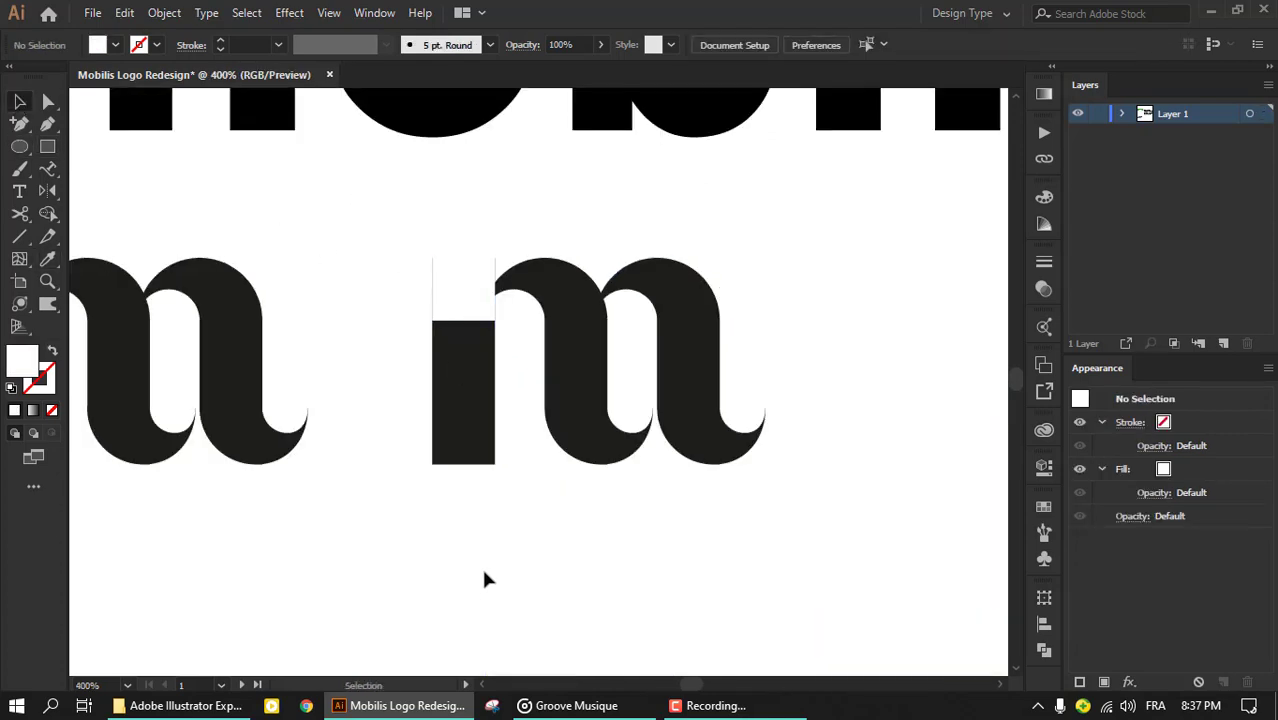
key(ctrl+equal)
key(ctrl+equal)
click(491, 248)
key(ctrl+equal)
Step: Drag the square's corner onto its diagonal to form a triangle, then resize it
key(a)
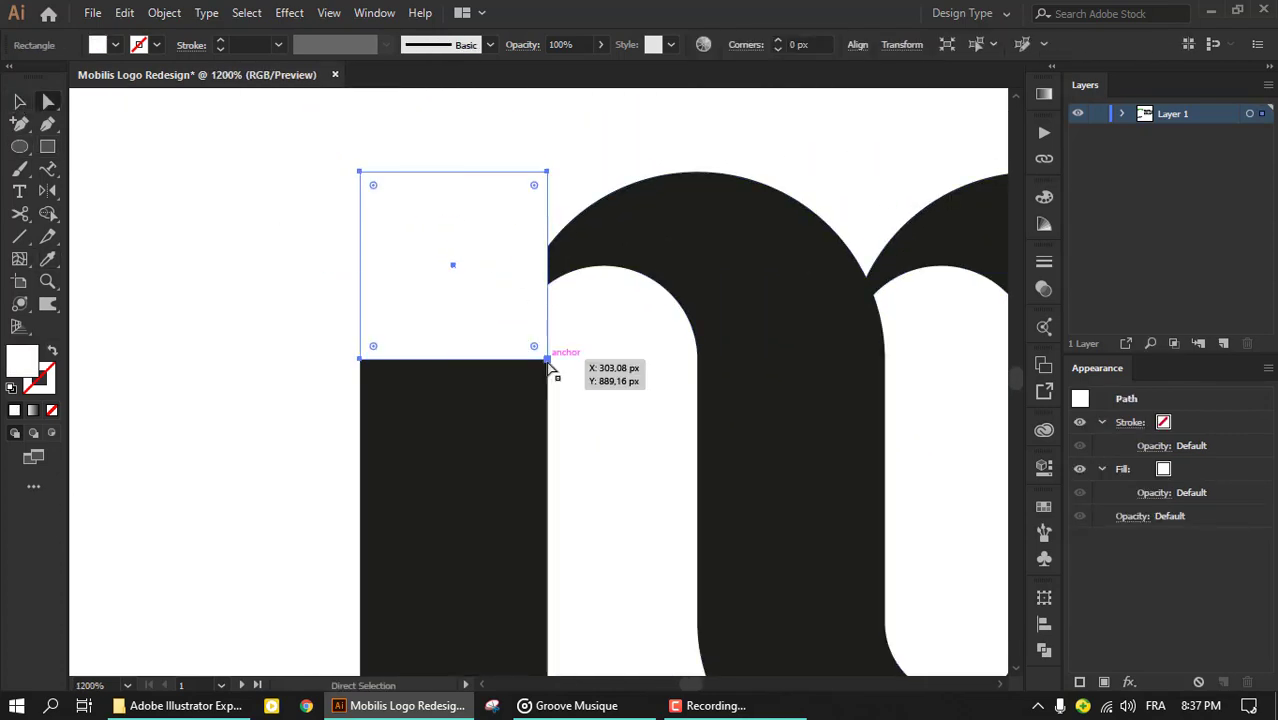
drag(548, 360, 454, 266)
key(v)
click(205, 276)
key(ctrl+minus)
key(ctrl+minus)
key(ctrl+minus)
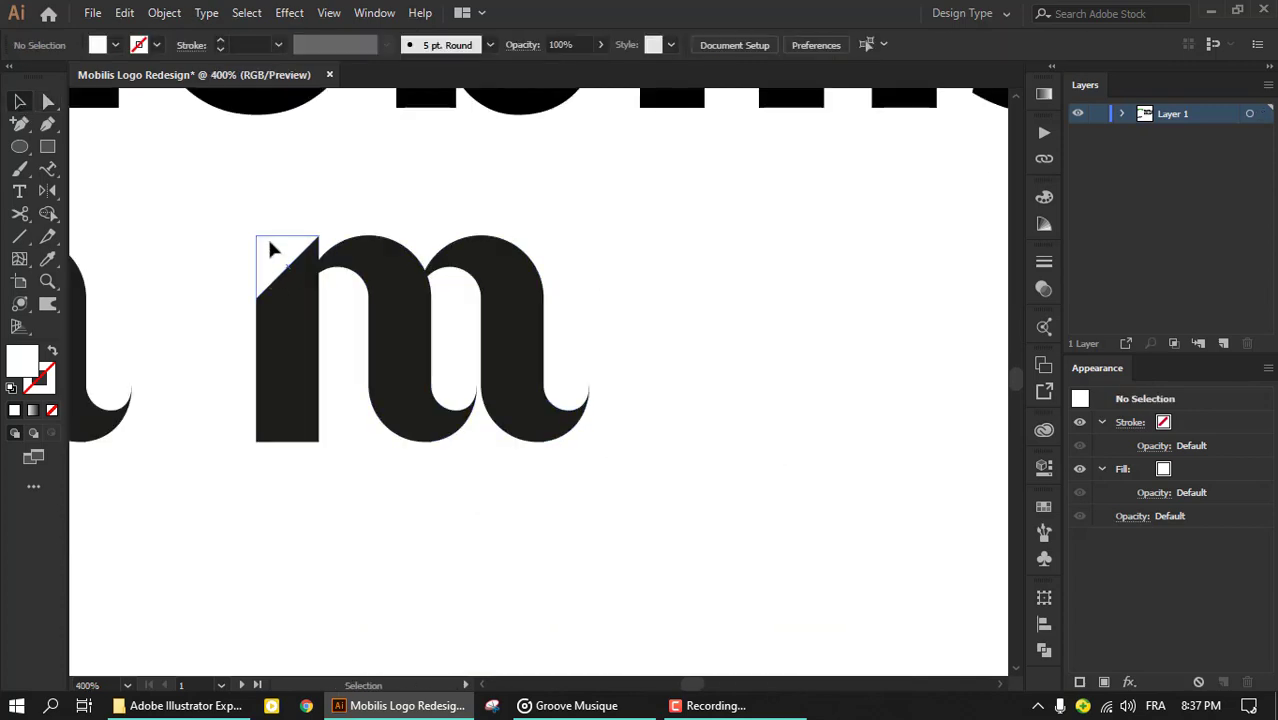
click(274, 248)
key(ctrl+equal)
key(ctrl+equal)
key(ctrl+equal)
drag(248, 218, 233, 204)
key(ctrl+minus)
key(ctrl+minus)
key(ctrl+minus)
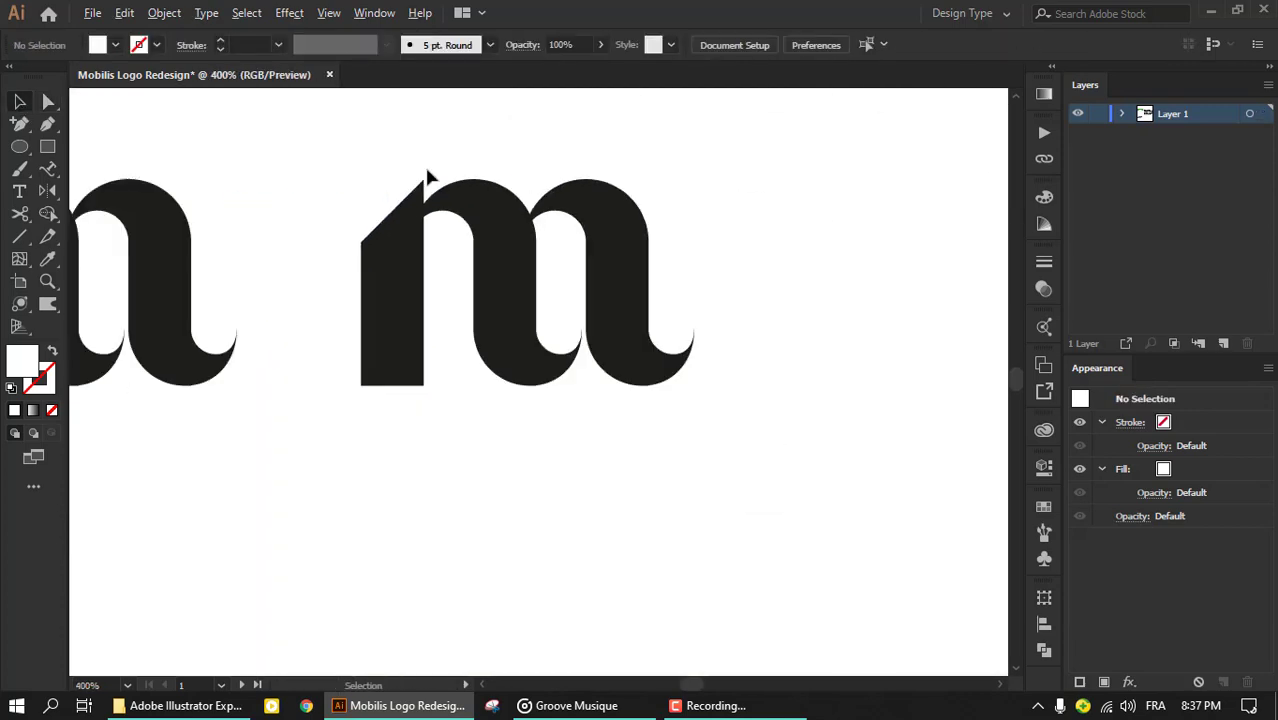
Step: Eyedropper the m's black fill onto the triangle
scroll(450, 277, up, 2)
key(ctrl+minus)
key(ctrl+minus)
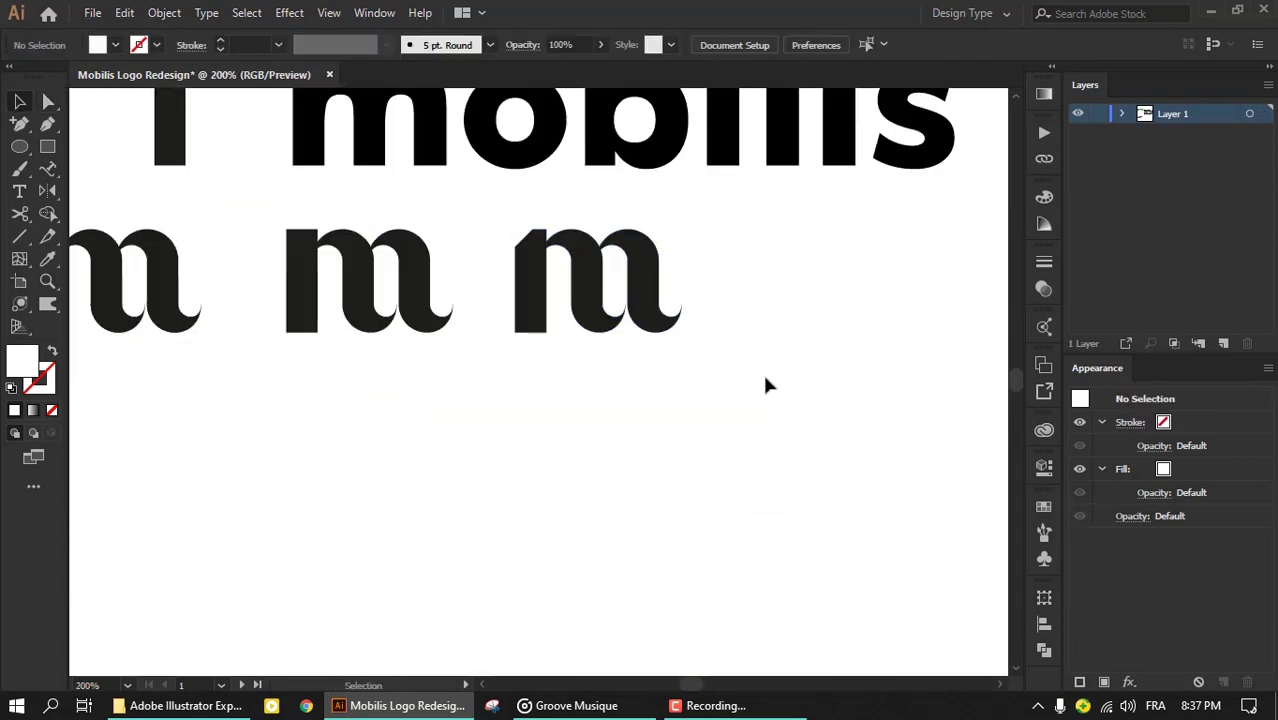
drag(548, 290, 513, 228)
key(ctrl+equal)
key(ctrl+equal)
key(ctrl+equal)
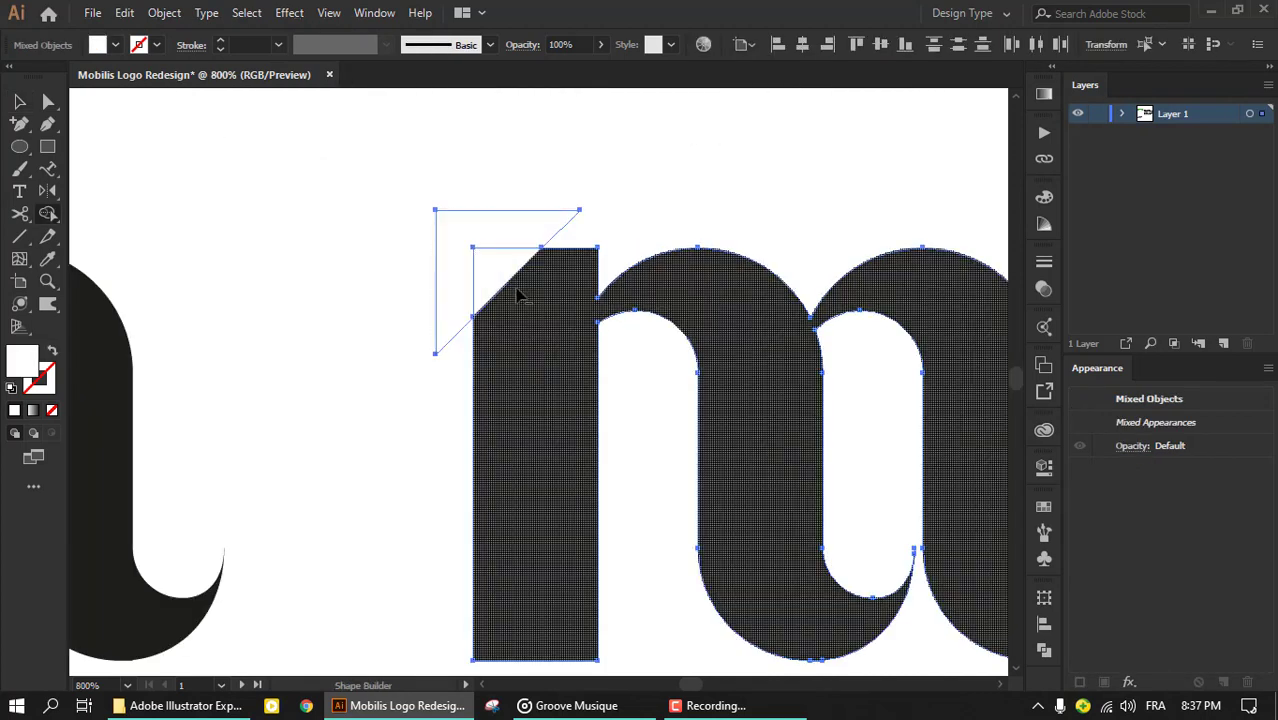
key(a)
key(i)
click(552, 376)
key(v)
click(248, 165)
Step: Place the black triangle on the m's top-left stem corner for a slanted edge
key(ctrl+minus)
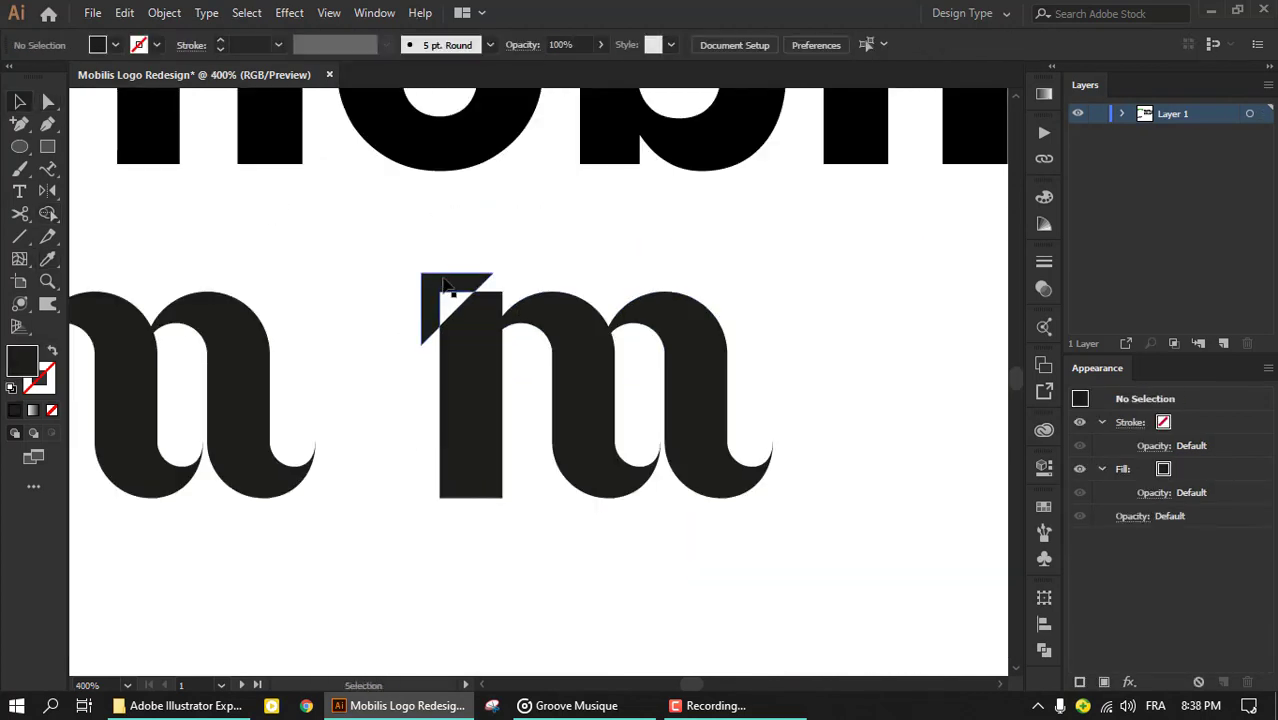
drag(500, 230, 500, 230)
key(ctrl+minus)
key(ctrl+minus)
key(ctrl+minus)
key(ctrl+equal)
key(ctrl+equal)
click(513, 442)
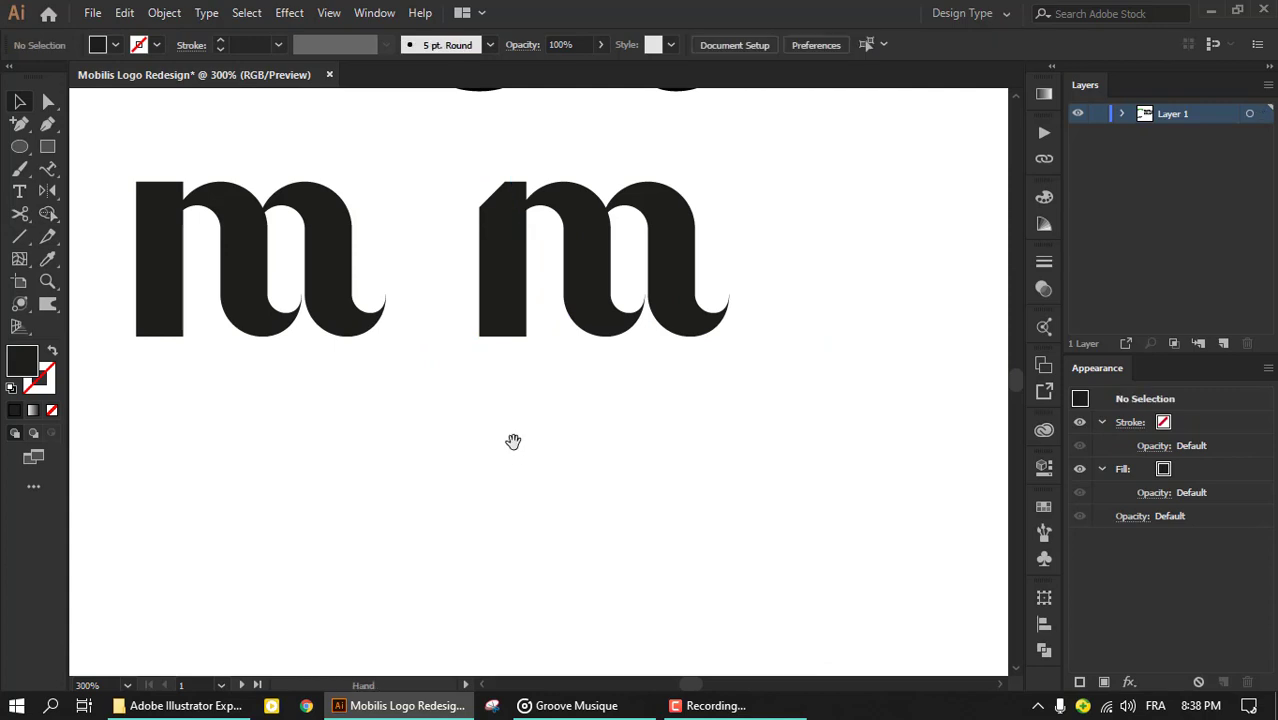
drag(513, 442, 480, 462)
key(ctrl+equal)
key(ctrl+equal)
Step: Cover the third m's curled right tail with a white rectangle
key(m)
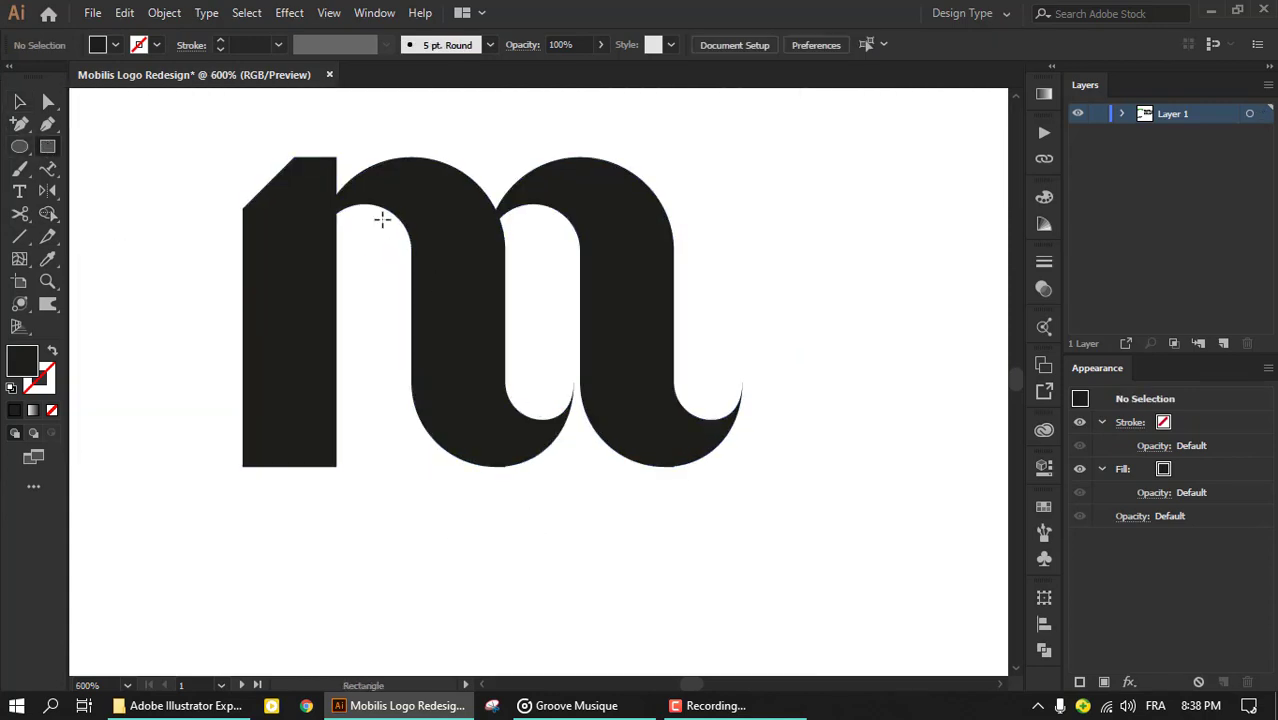
drag(510, 284, 575, 511)
key(i)
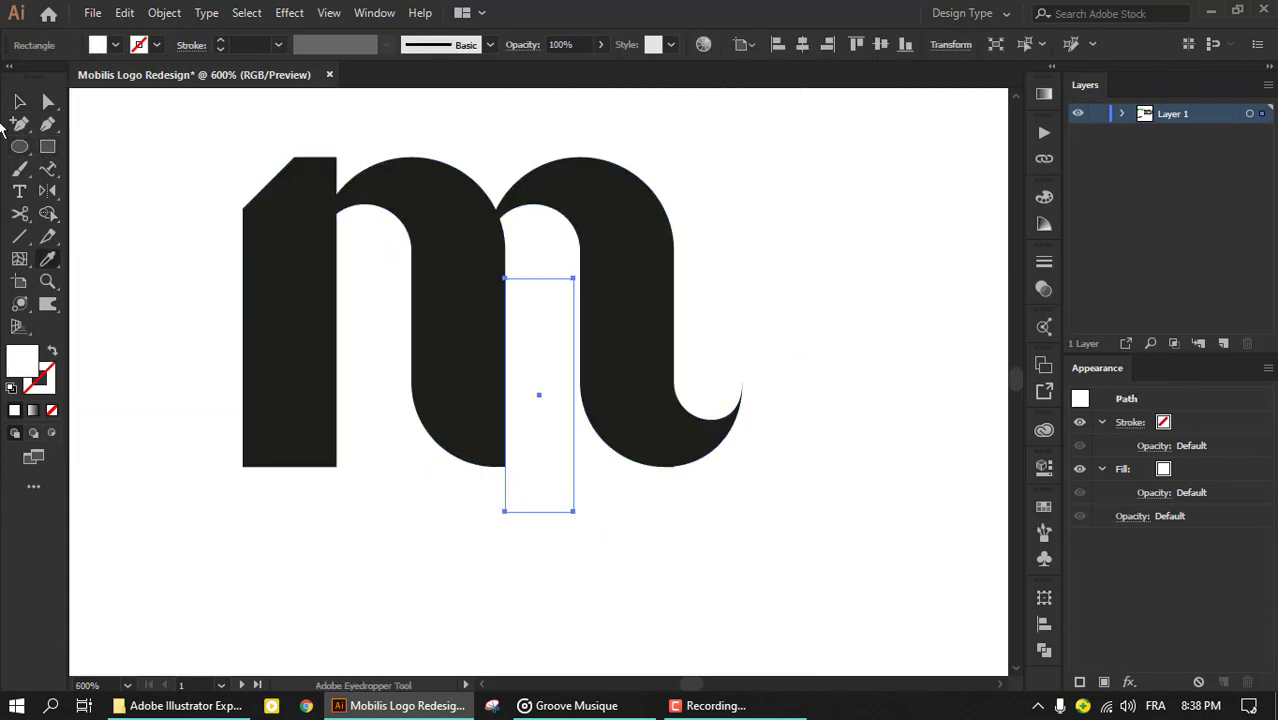
drag(553, 351, 728, 351)
key(ctrl+minus)
key(ctrl+minus)
key(ctrl+minus)
Step: Group the third m together with its covering rectangles
drag(848, 348, 674, 286)
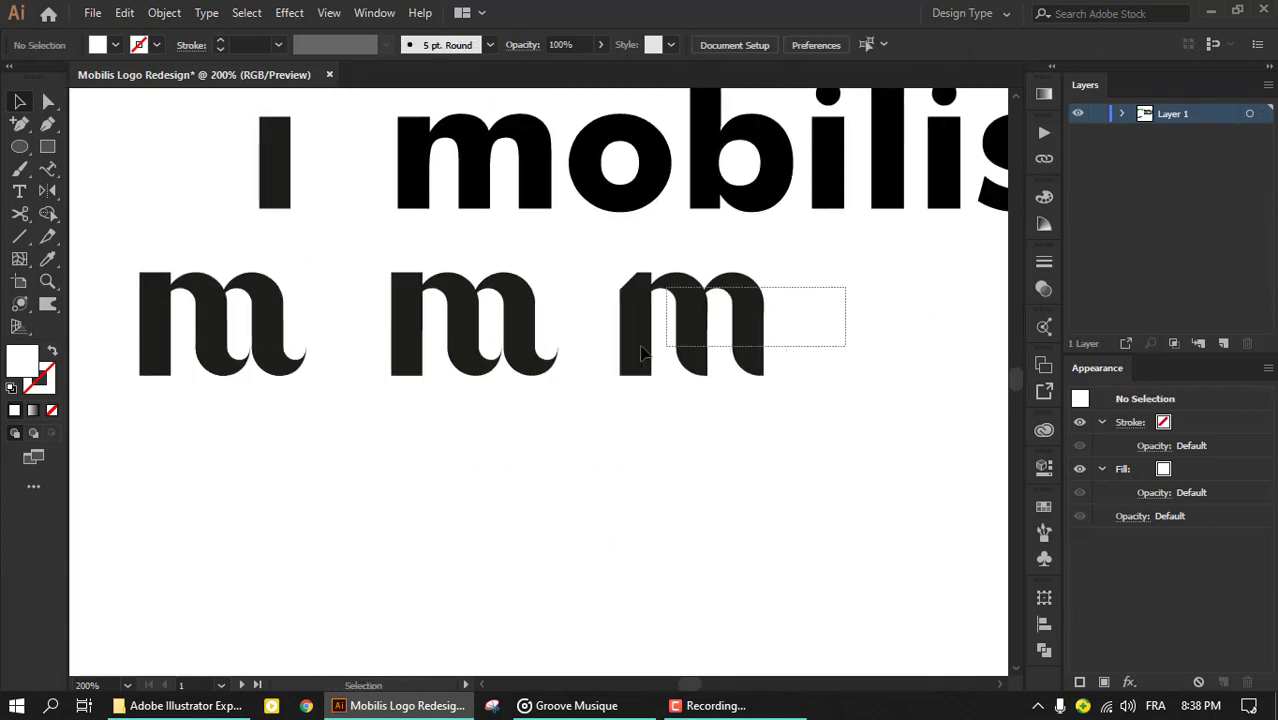
scroll(425, 360, right, 3)
drag(425, 360, 632, 360)
click(530, 422)
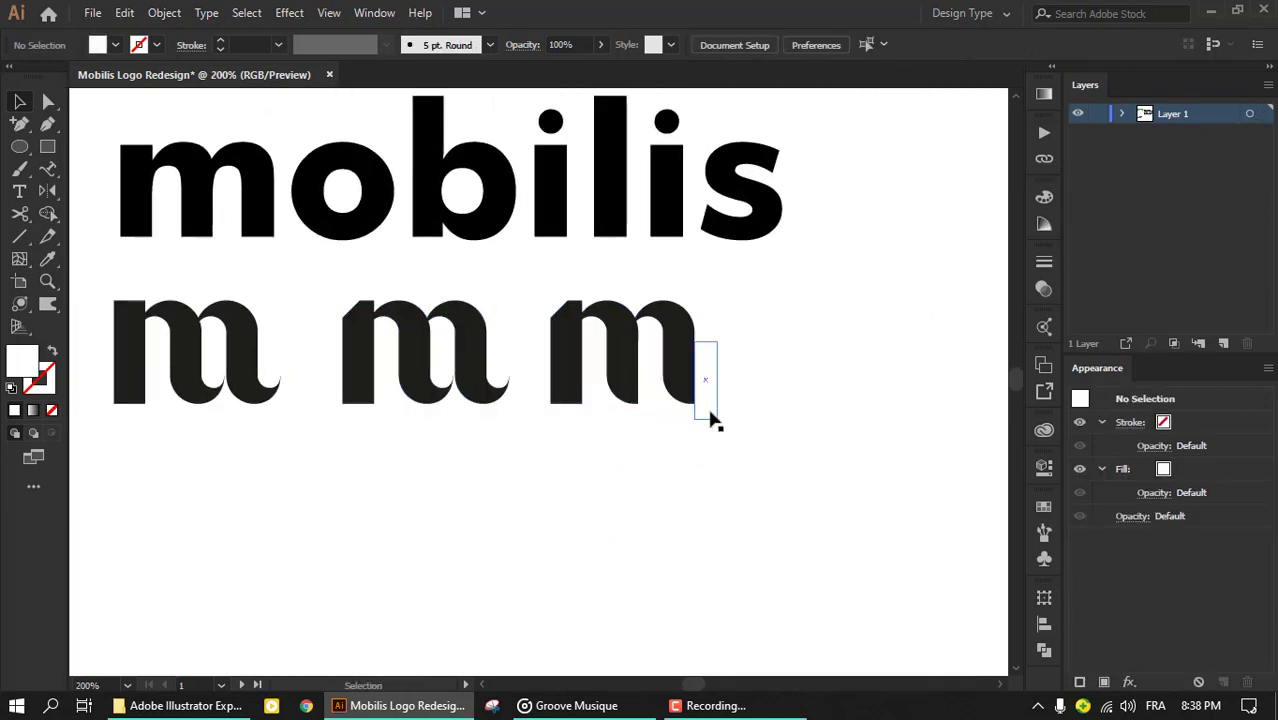
drag(712, 420, 585, 385)
key(ctrl+g)
key(ctrl+plus)
key(ctrl+plus)
key(ctrl+plus)
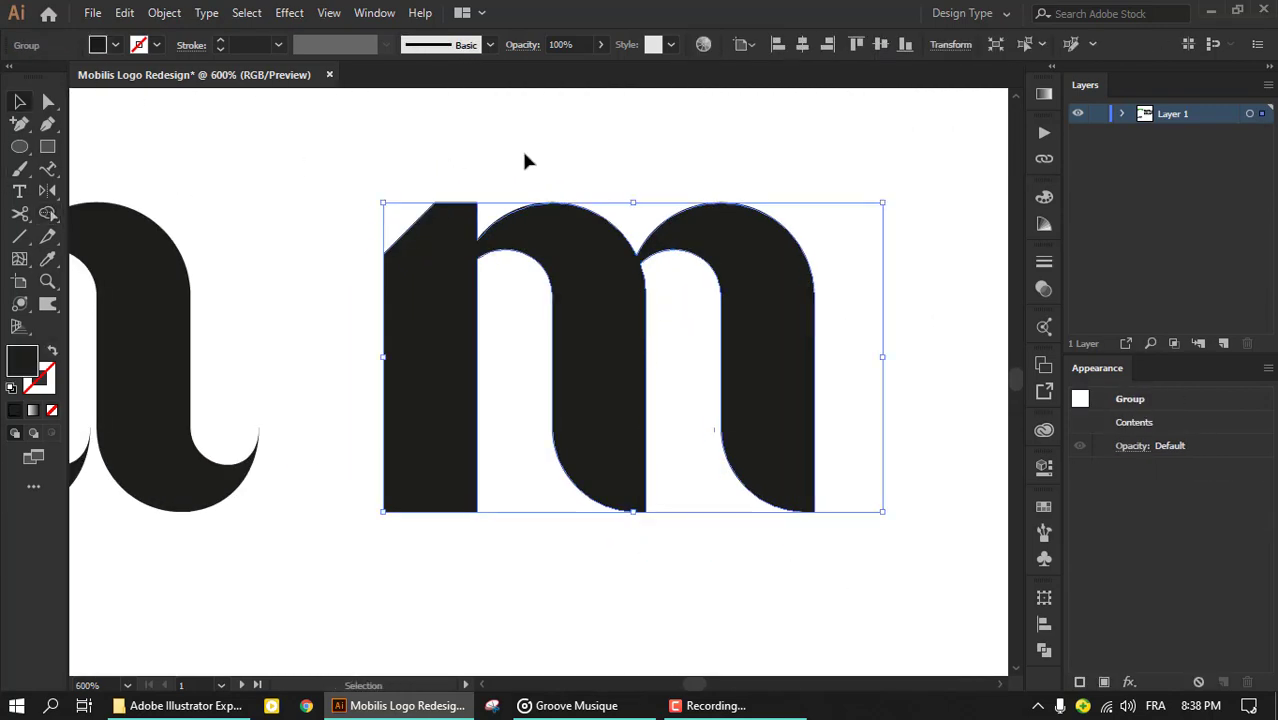
click(528, 162)
key(ctrl+minus)
key(ctrl+minus)
Step: Place a copy of the grouped straight-leg m further right
scroll(500, 292, right, 3)
scroll(593, 253, down, 2)
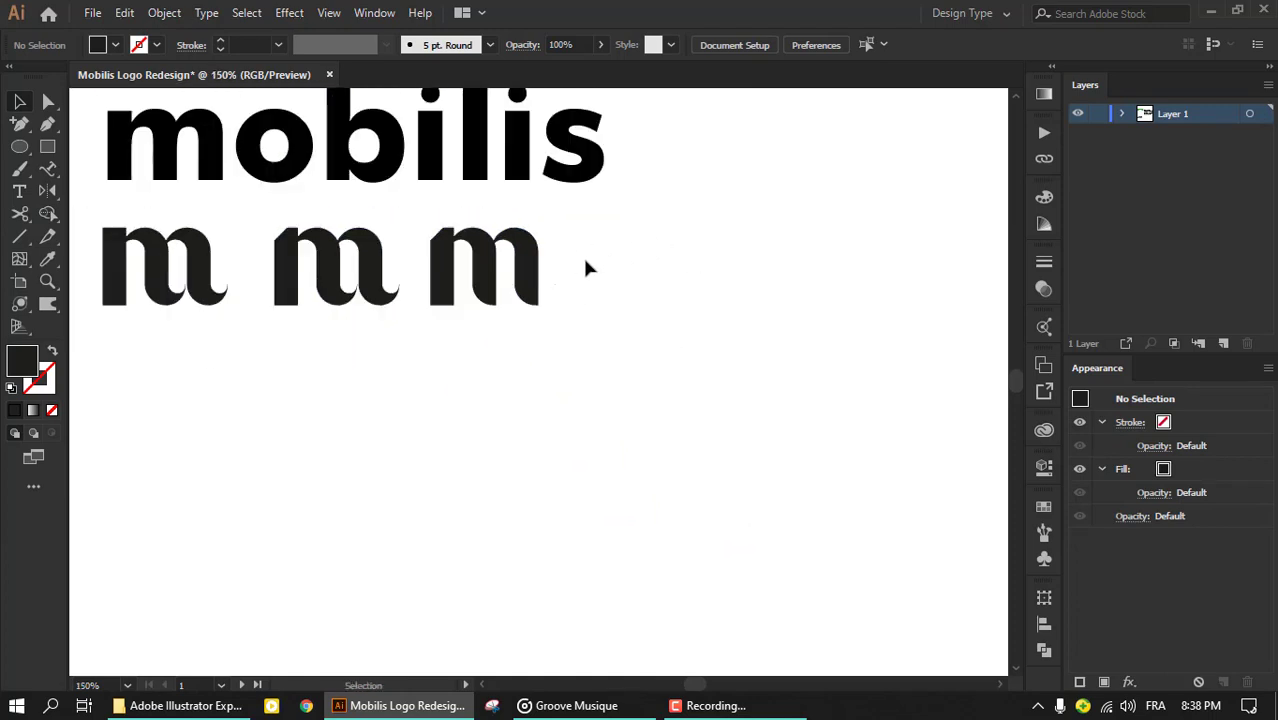
scroll(408, 271, up, 1)
scroll(408, 271, right, 1)
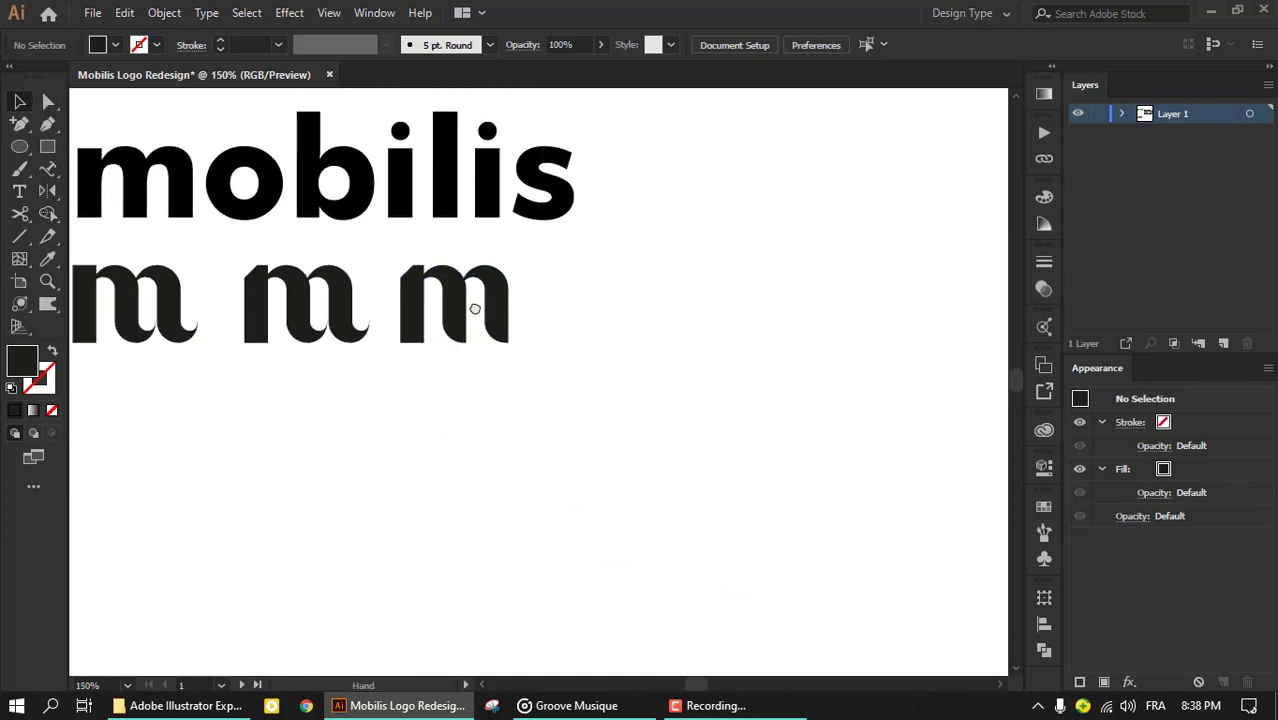
drag(454, 304, 651, 304)
Step: Draw an outline-only helper rectangle fitted to the new m copy
key(ctrl+plus)
key(ctrl+plus)
key(ctrl+plus)
key(l)
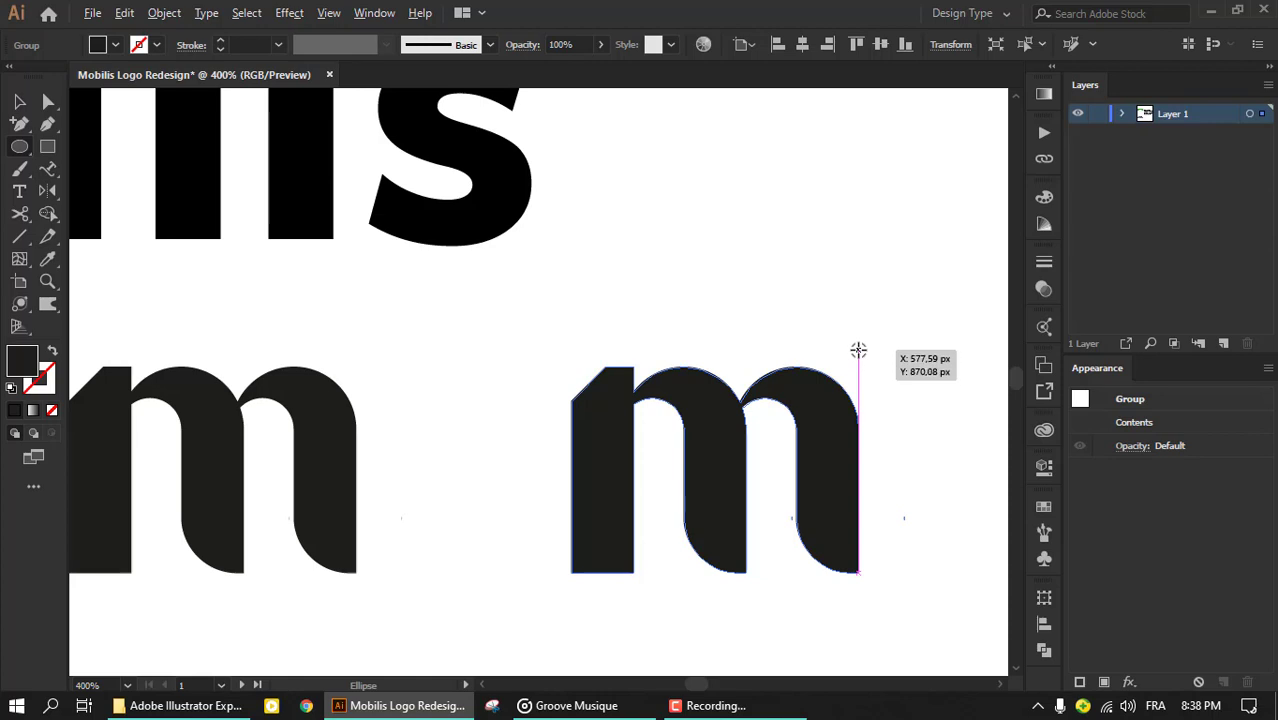
drag(737, 247, 659, 217)
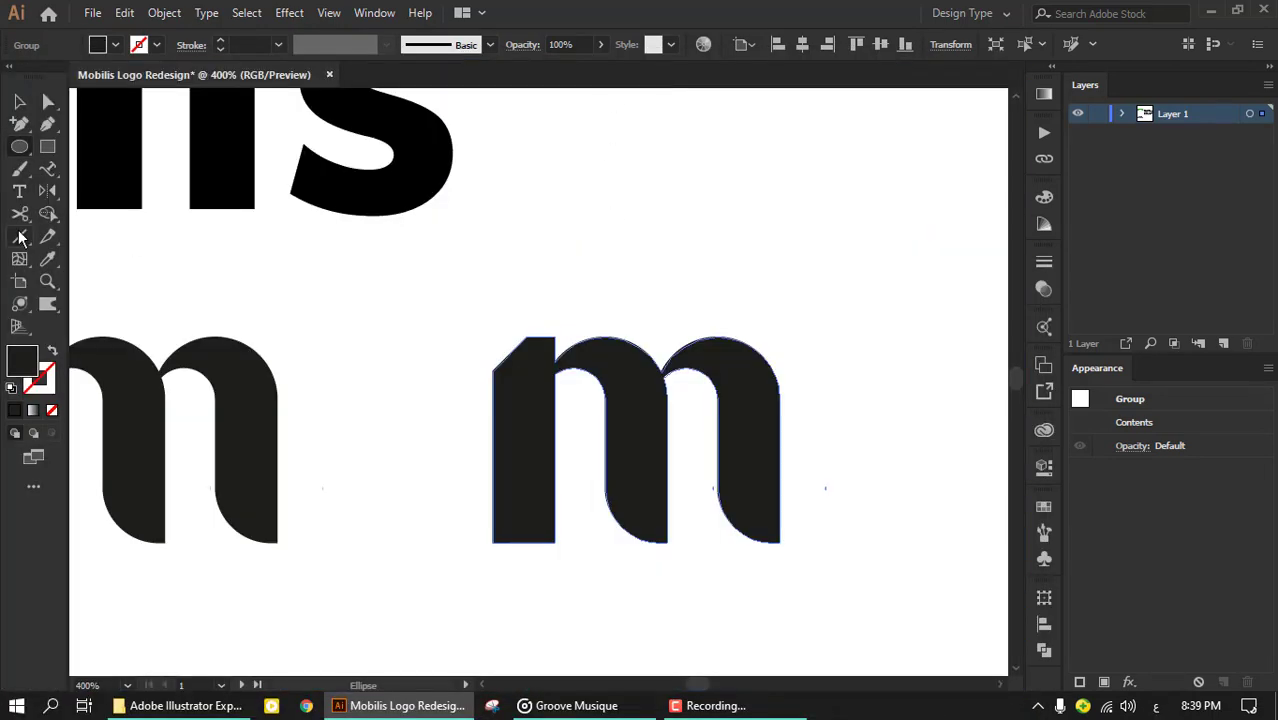
drag(525, 251, 799, 536)
key(shift+x)
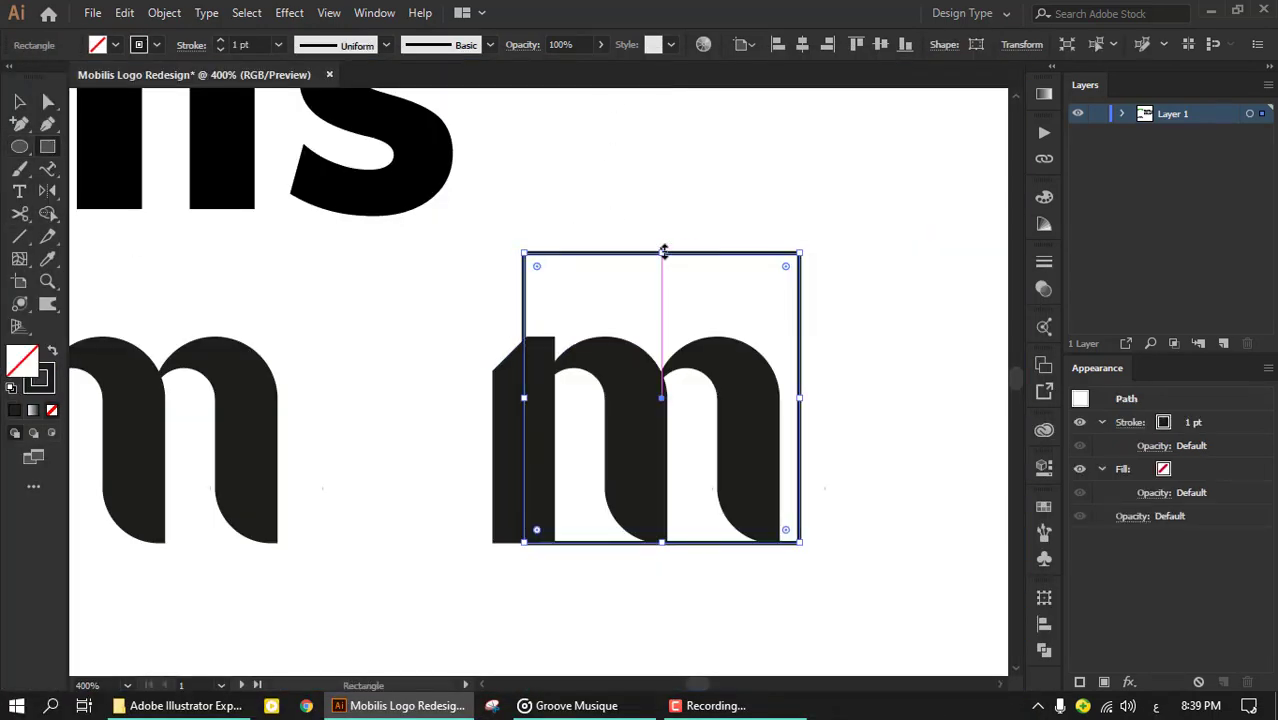
drag(662, 251, 662, 337)
drag(800, 440, 781, 438)
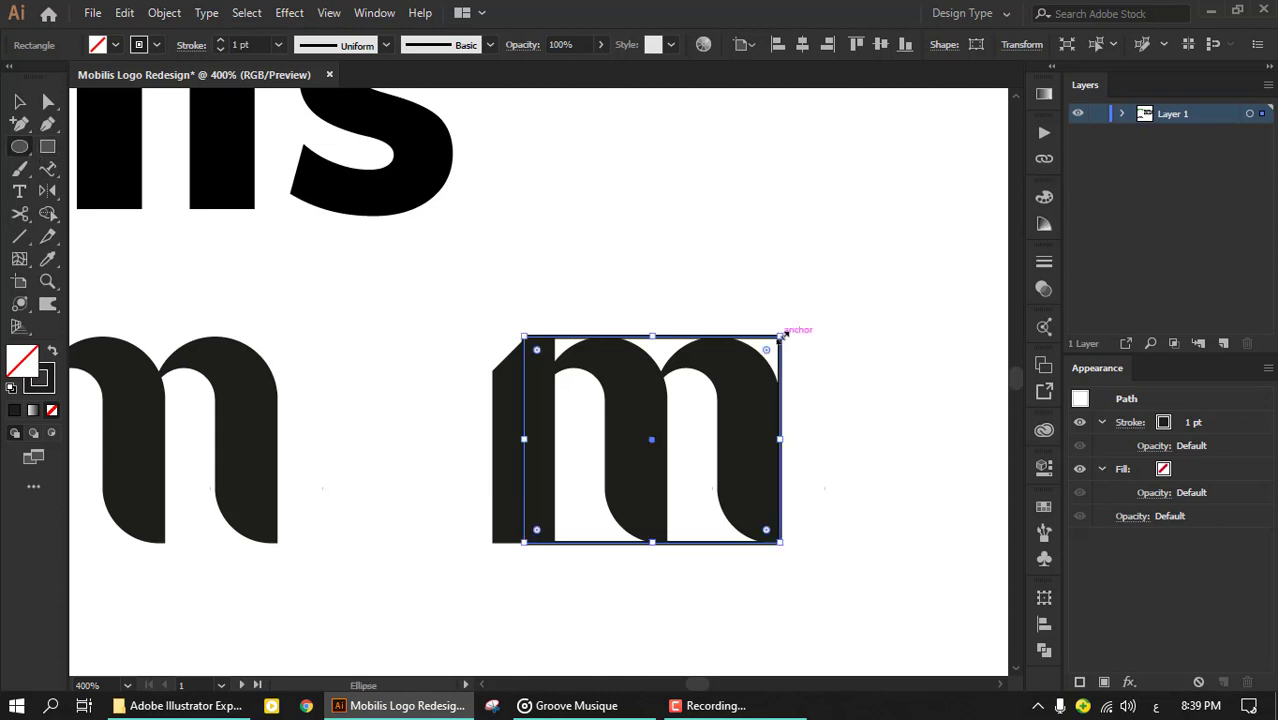
Step: Draw a circle at the m's top-right corner and delete the helper rectangle
key(ctrl+shift+a)
drag(727, 357, 678, 438)
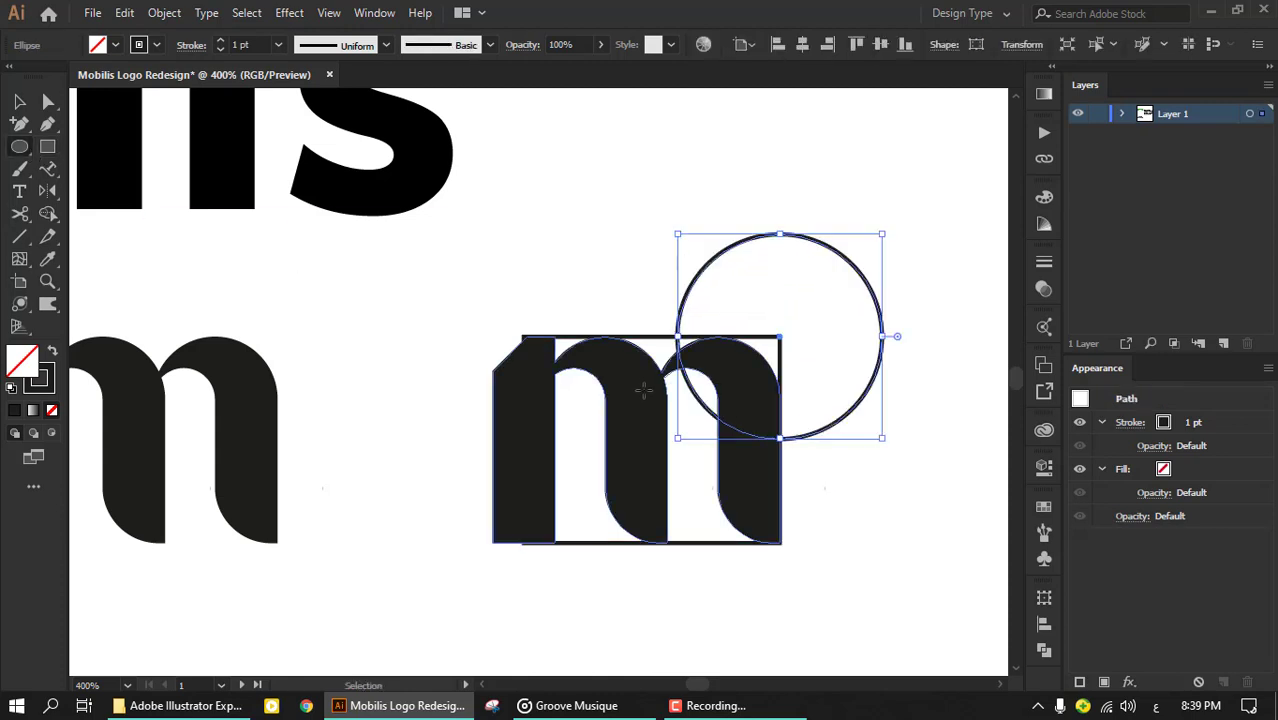
key(v)
click(592, 544)
key(Delete)
click(752, 428)
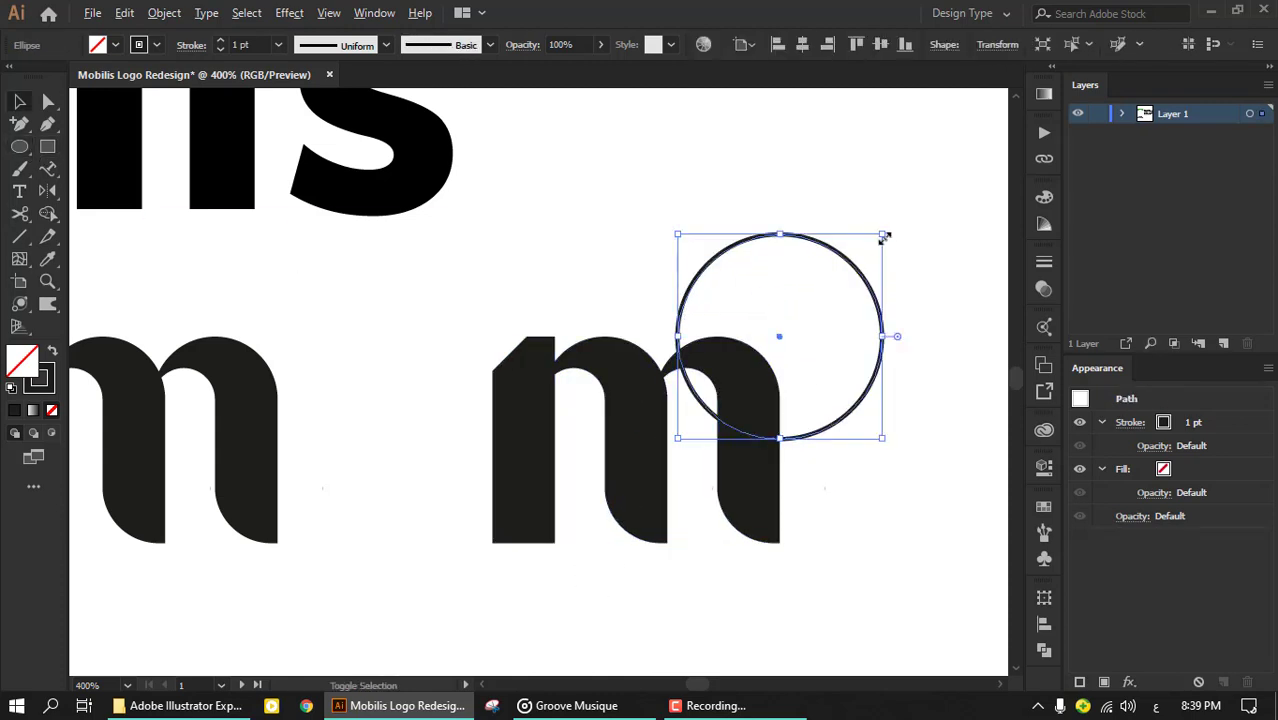
Step: Add larger concentric copies of the circle
mouse_move(884, 237)
mouse_down()
mouse_move(840, 260)
mouse_move(882, 258)
mouse_up()
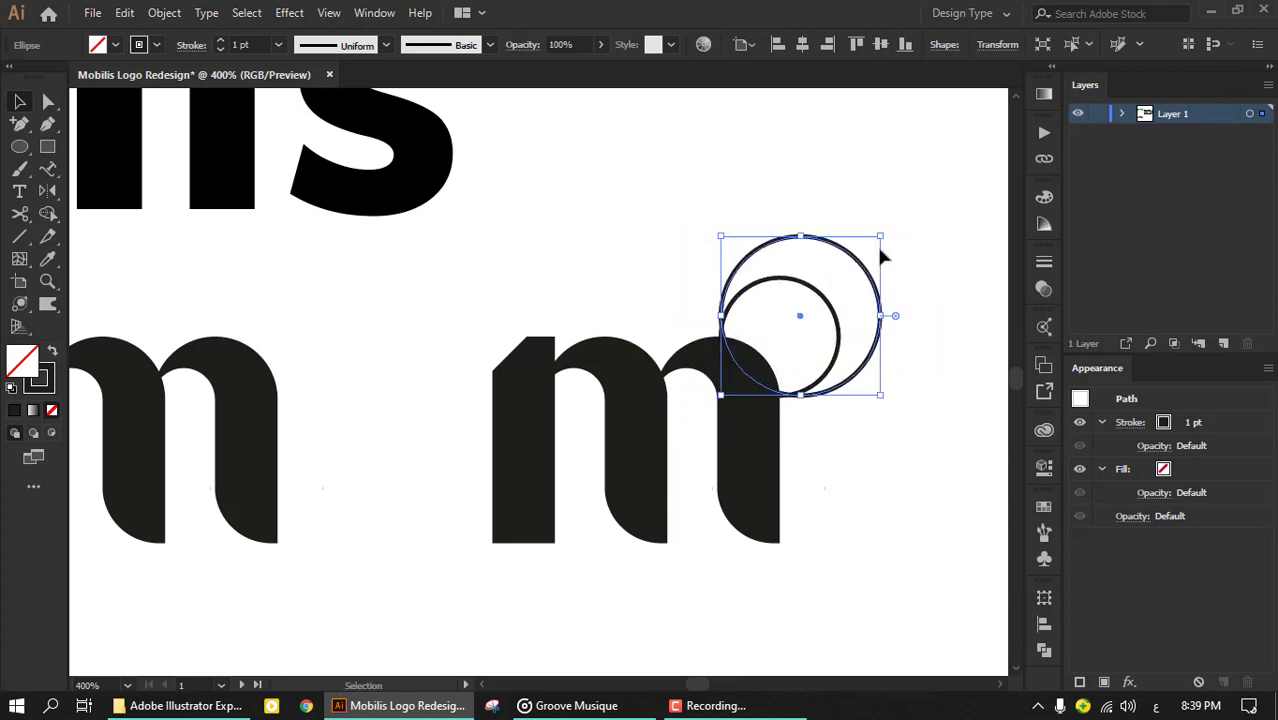
key(ctrl+z)
drag(838, 277, 928, 188)
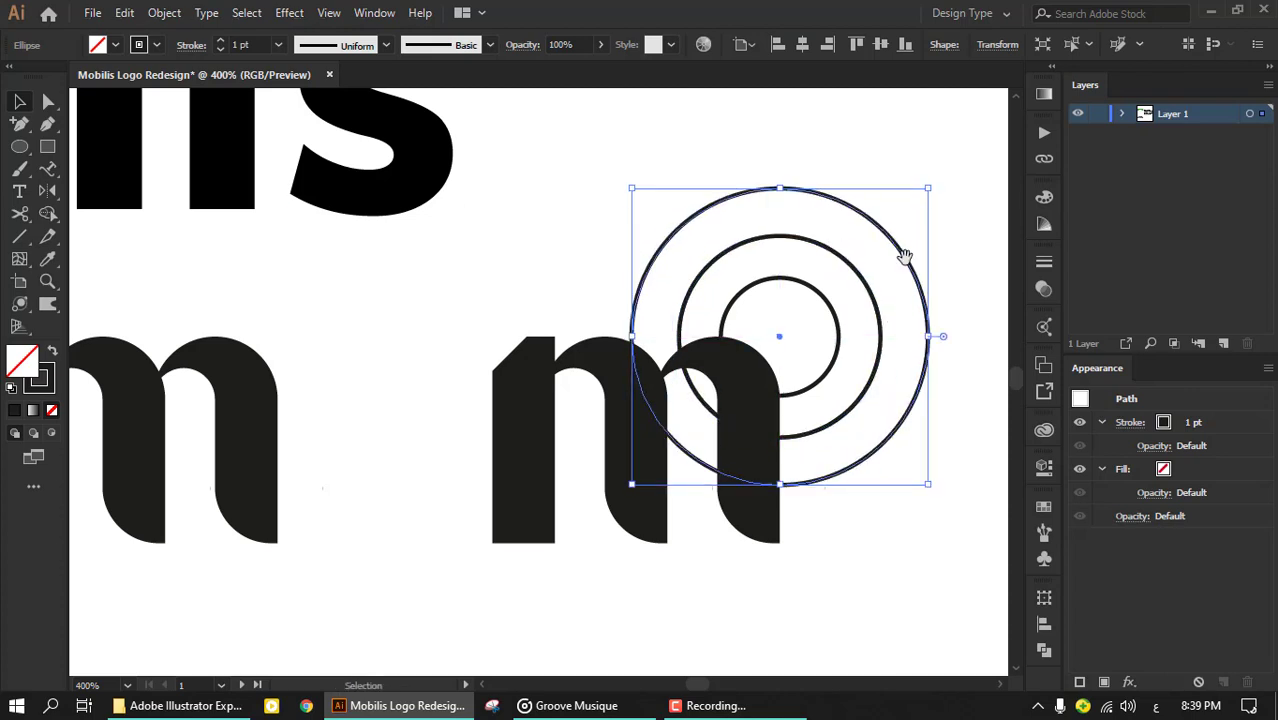
drag(904, 257, 838, 245)
Step: Trim the concentric circles down to their top-right quarter arcs
double_click(762, 286)
key(q)
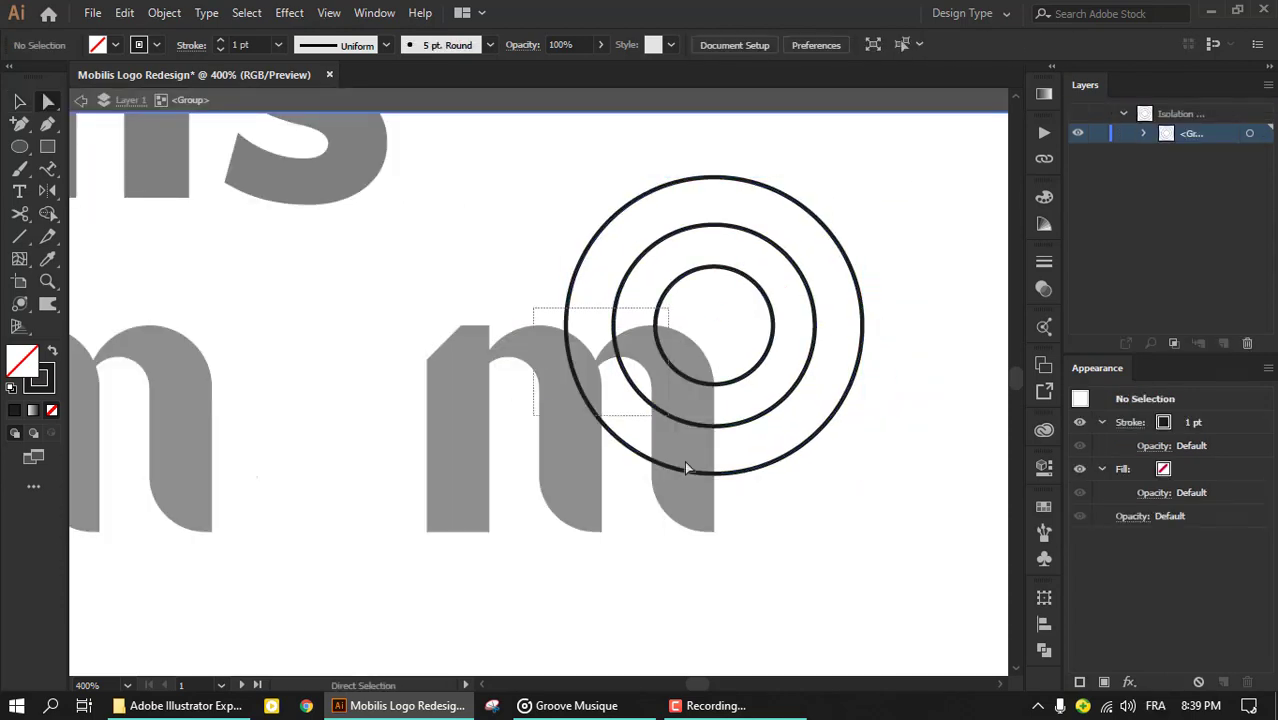
drag(686, 468, 704, 522)
key(Delete)
key(v)
key(ctrl+y)
click(778, 364)
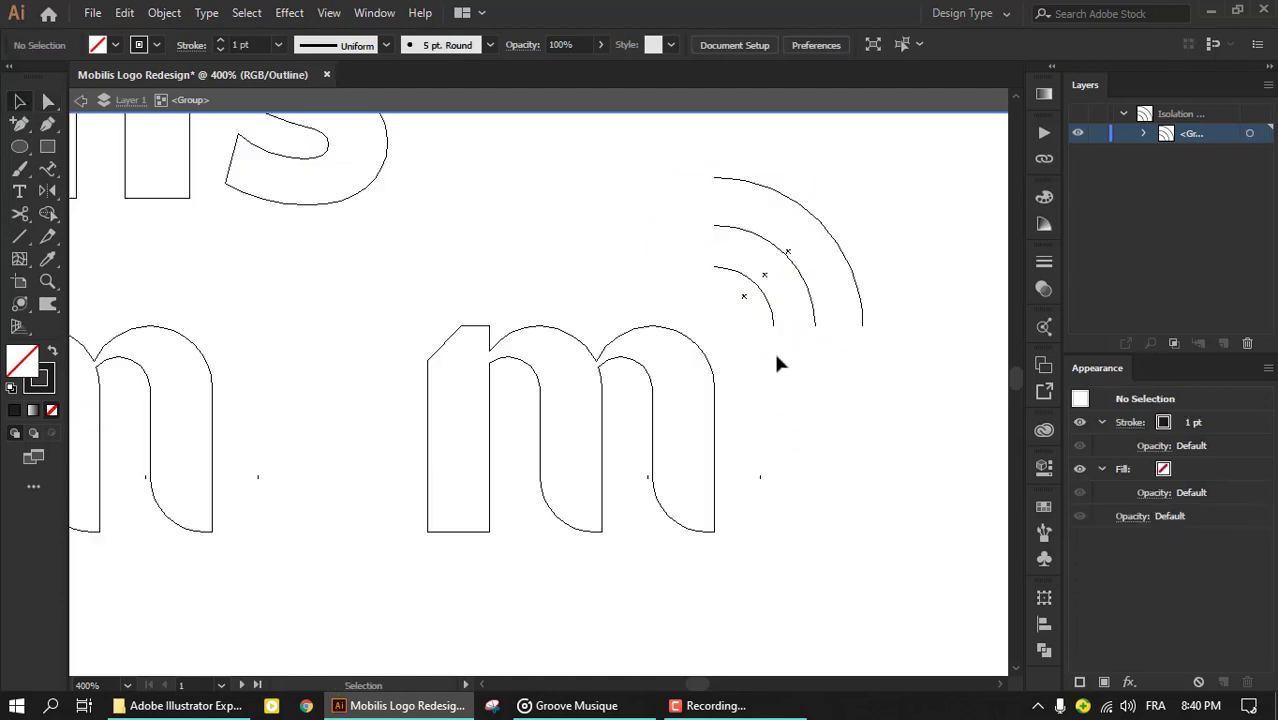
key(ctrl+y)
key(Escape)
Step: Give the arcs a 5 pt stroke with square projecting caps
click(220, 43)
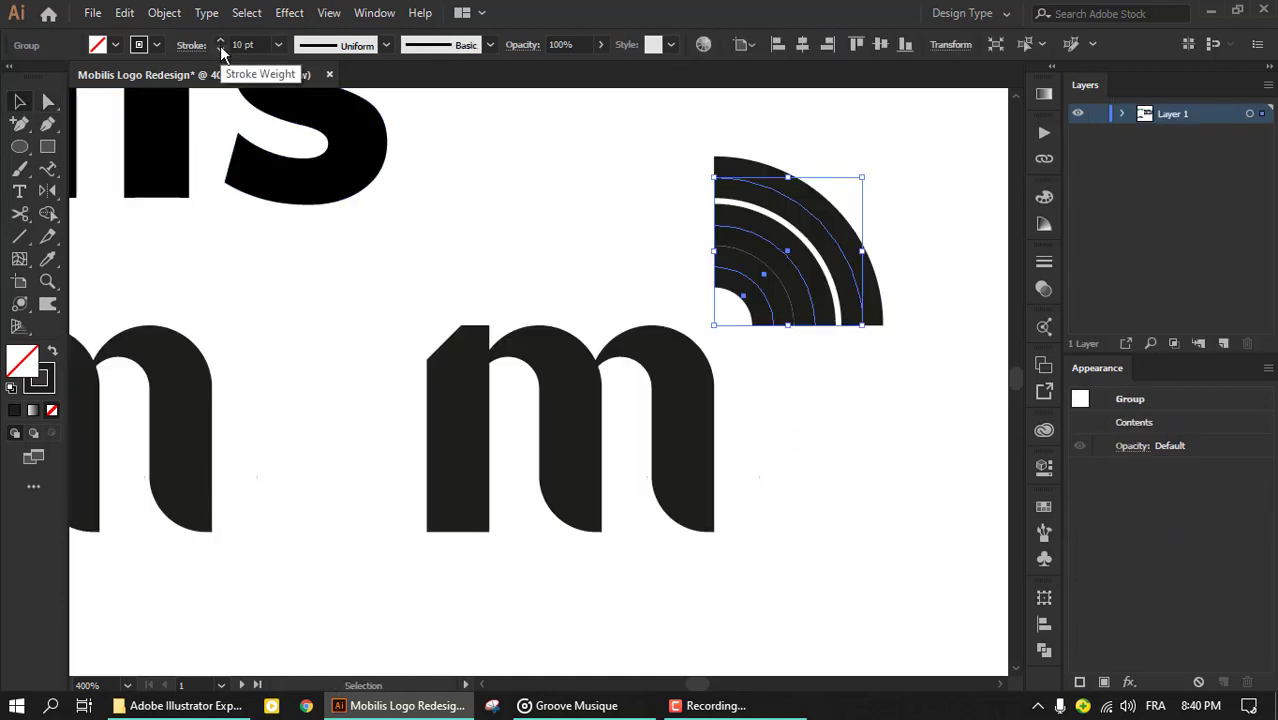
click(219, 49)
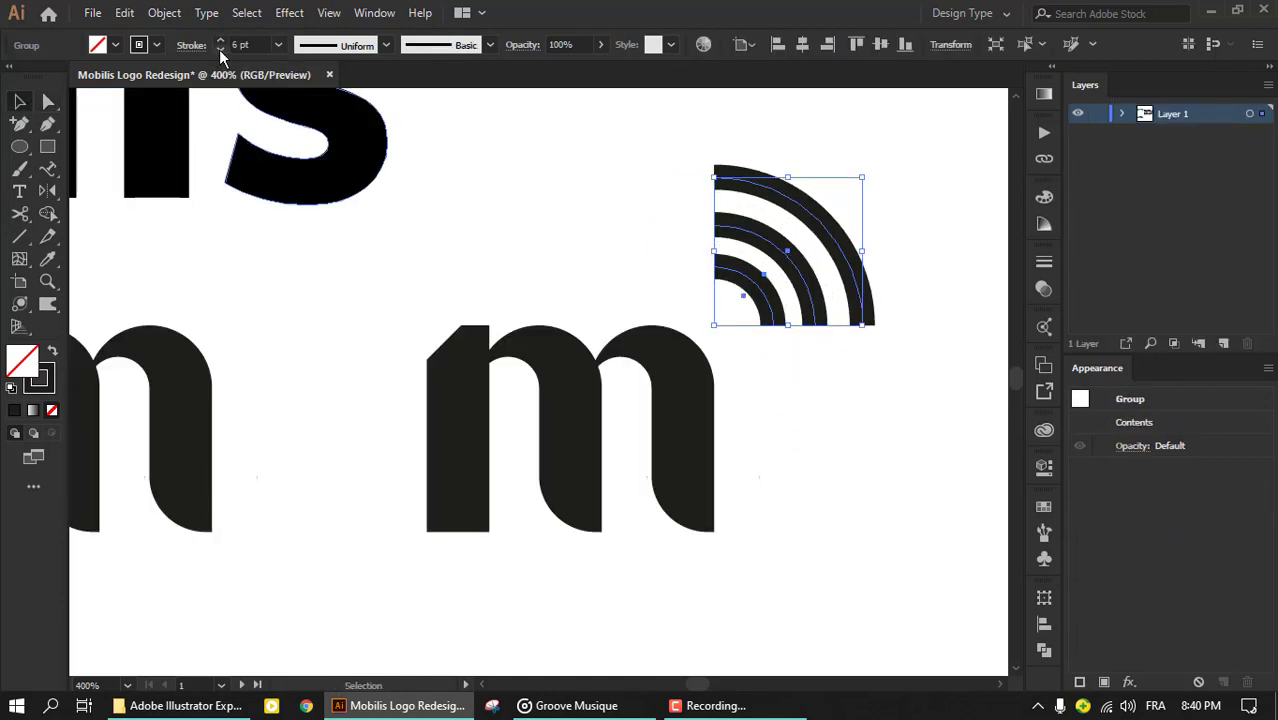
click(97, 93)
click(115, 93)
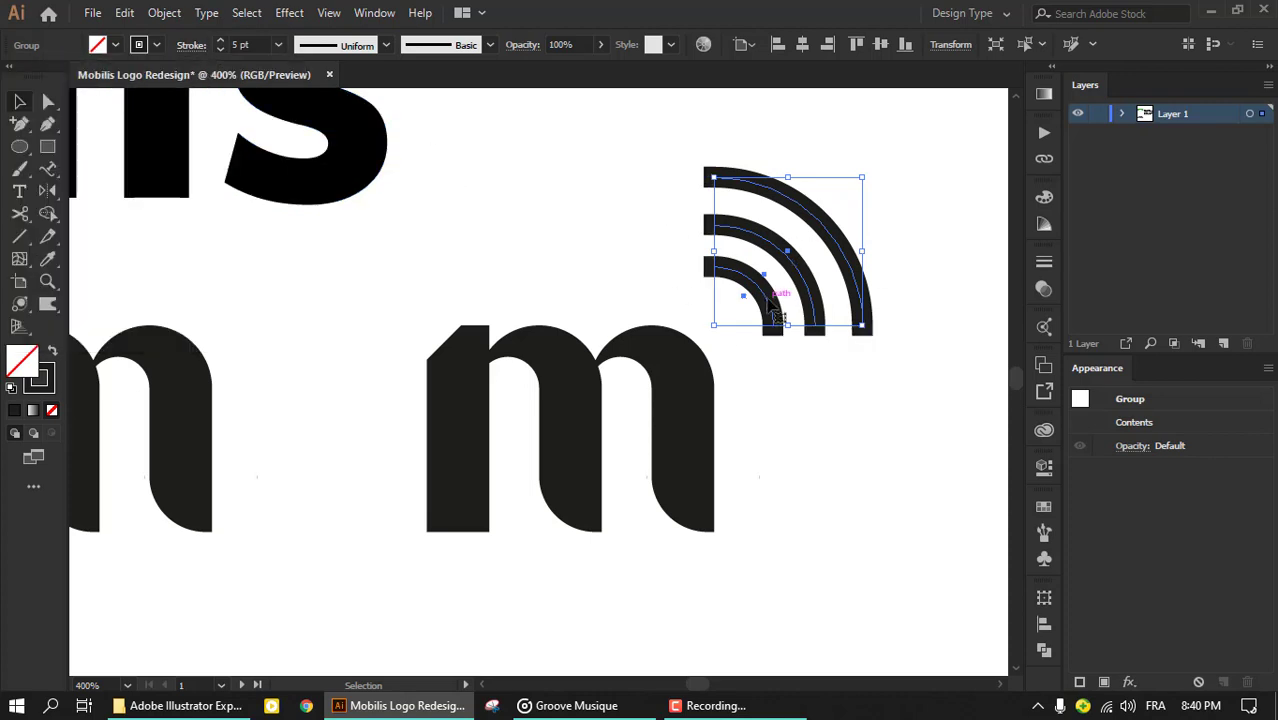
Step: Nudge the arc group slightly left and down beside the m
drag(778, 316, 755, 339)
scroll(790, 420, up, 2)
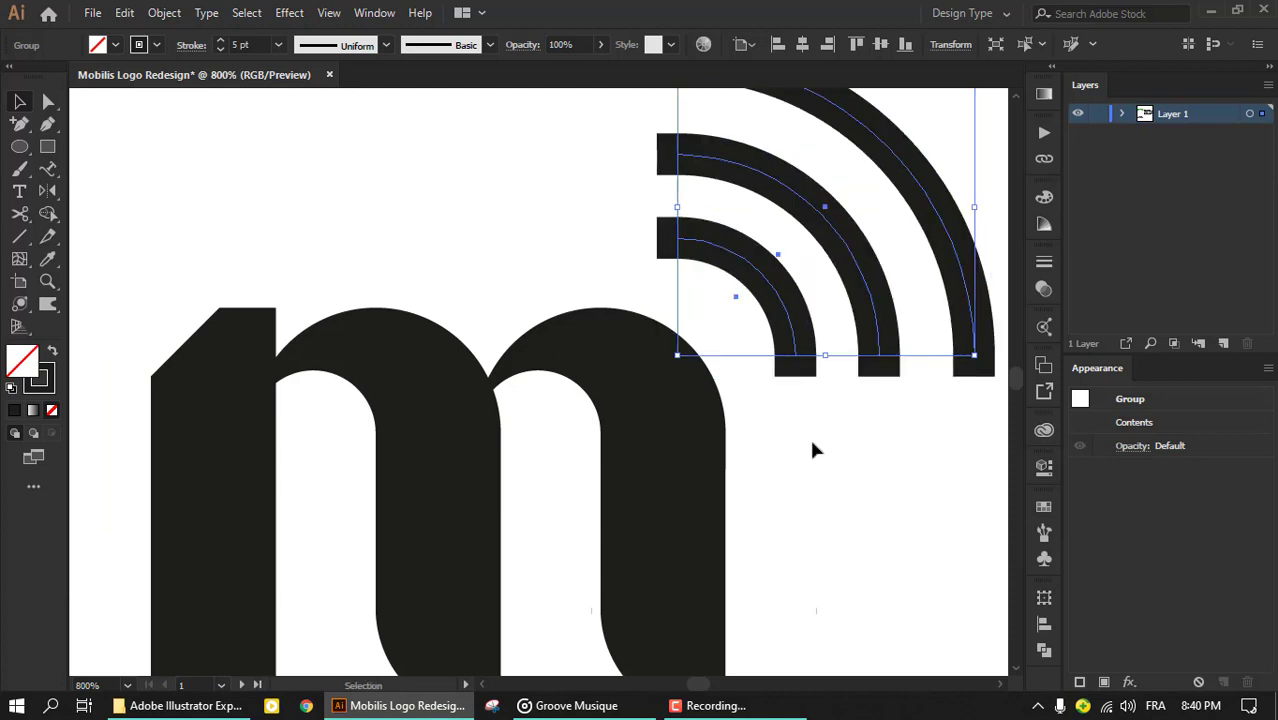
scroll(812, 440, down, 3)
scroll(819, 409, down, 1)
click(289, 13)
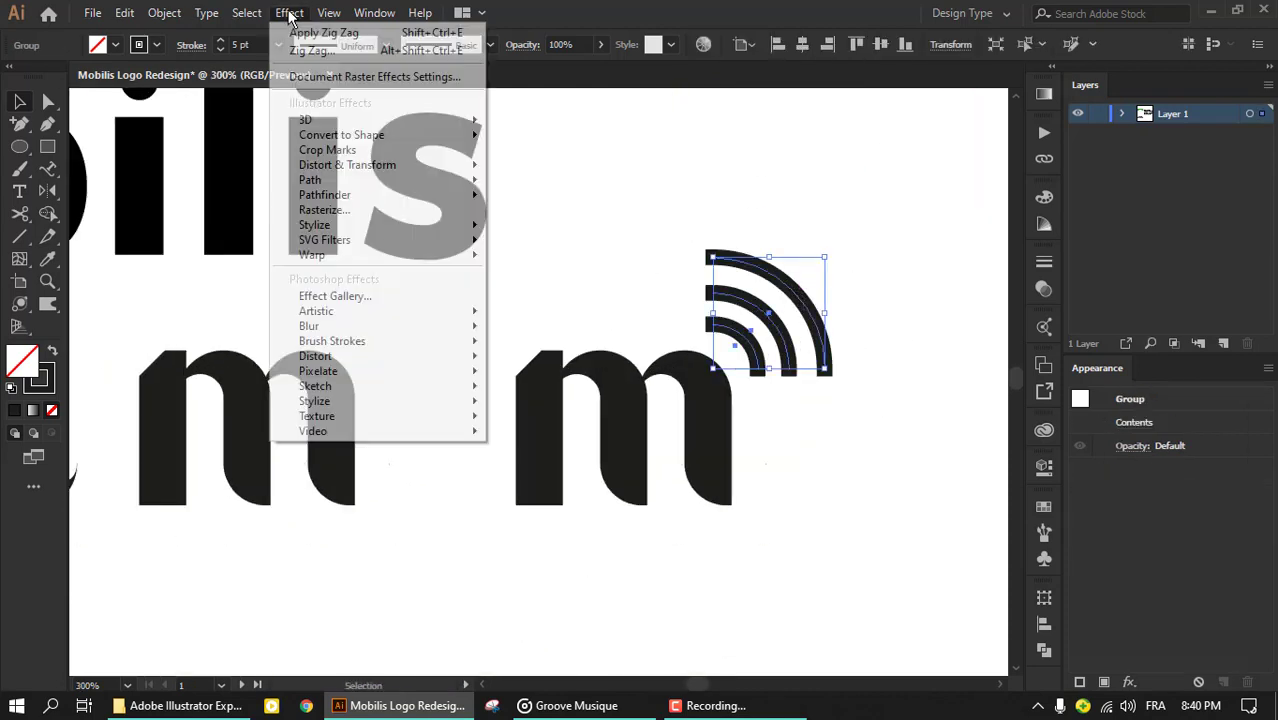
click(623, 288)
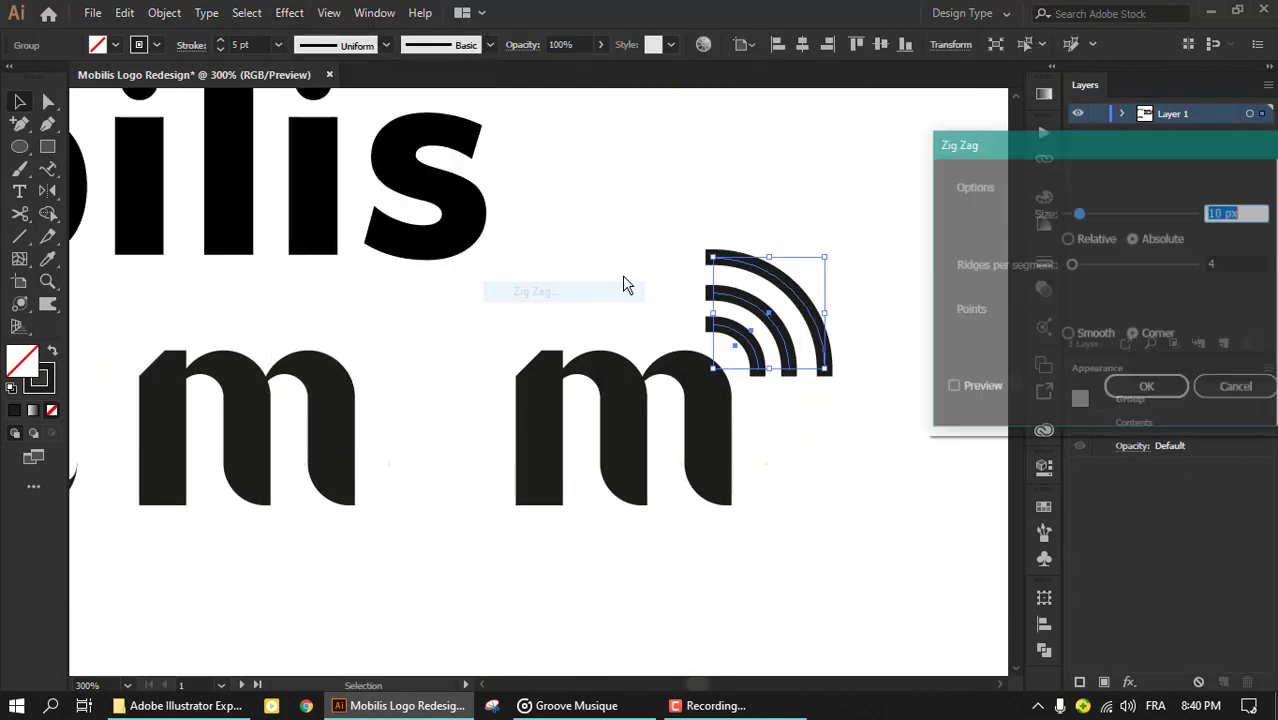
click(953, 387)
click(1240, 212)
text(1)
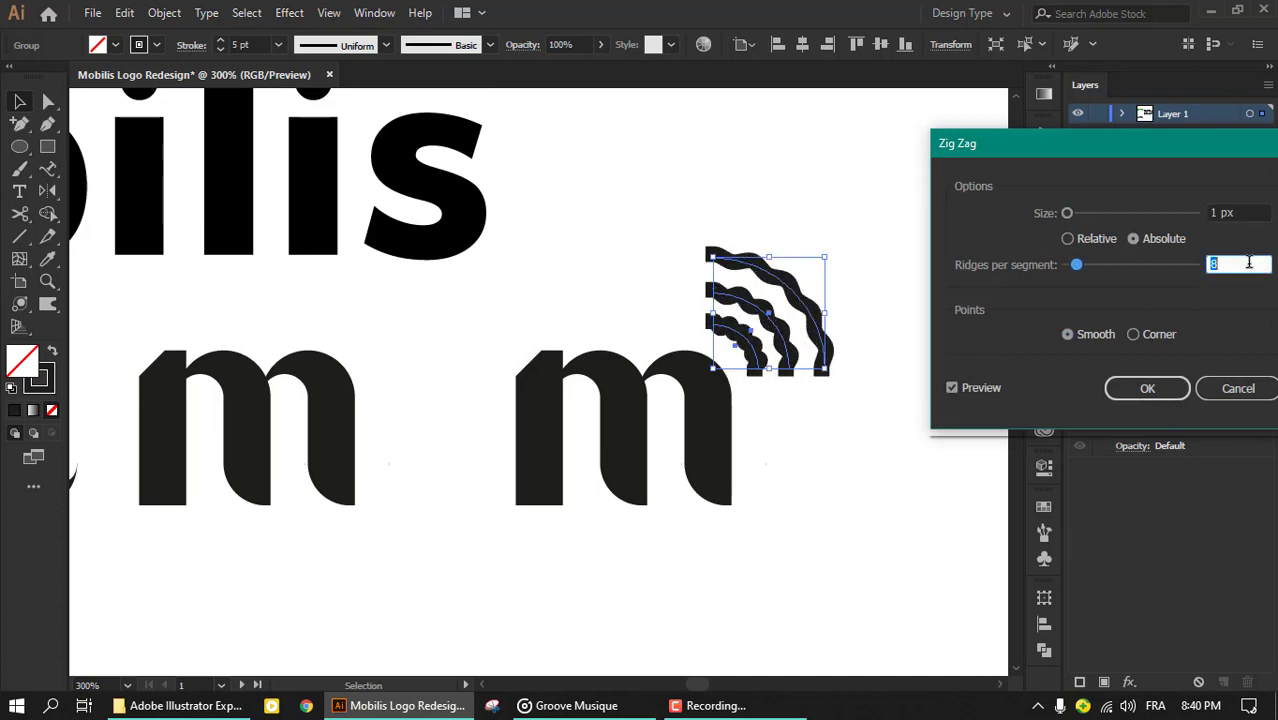
text(5)
click(1256, 207)
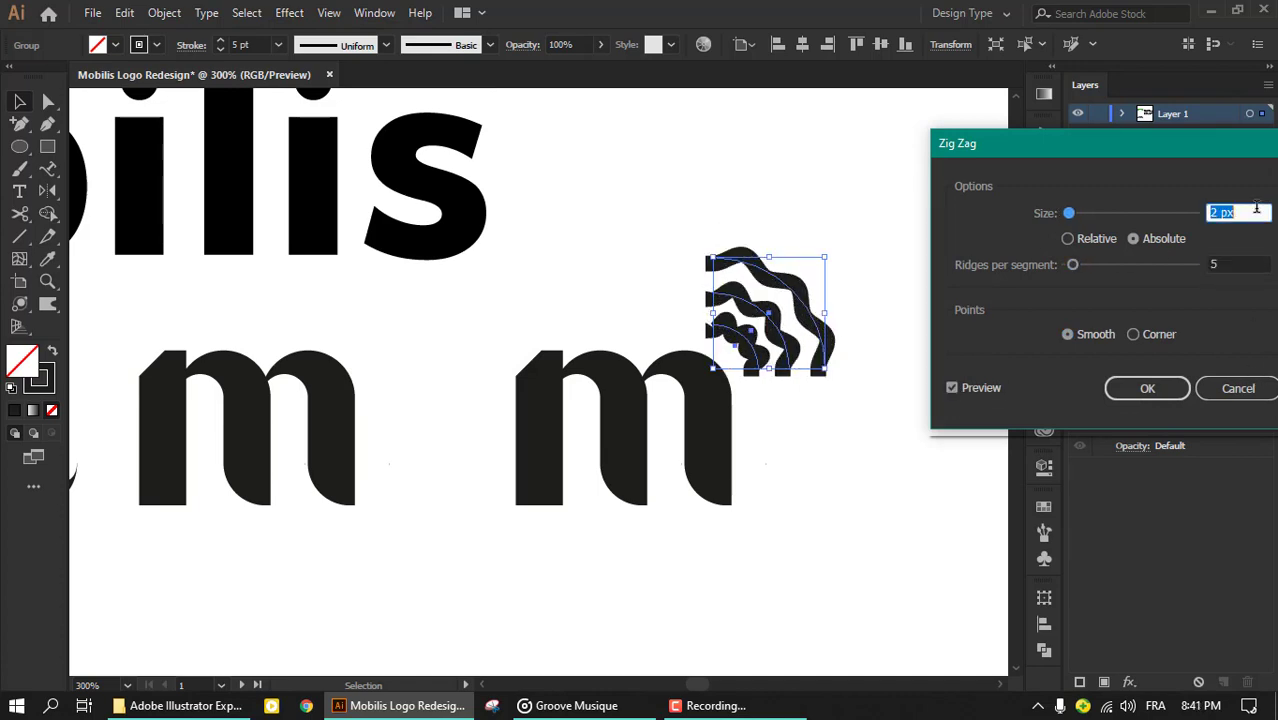
key(Down)
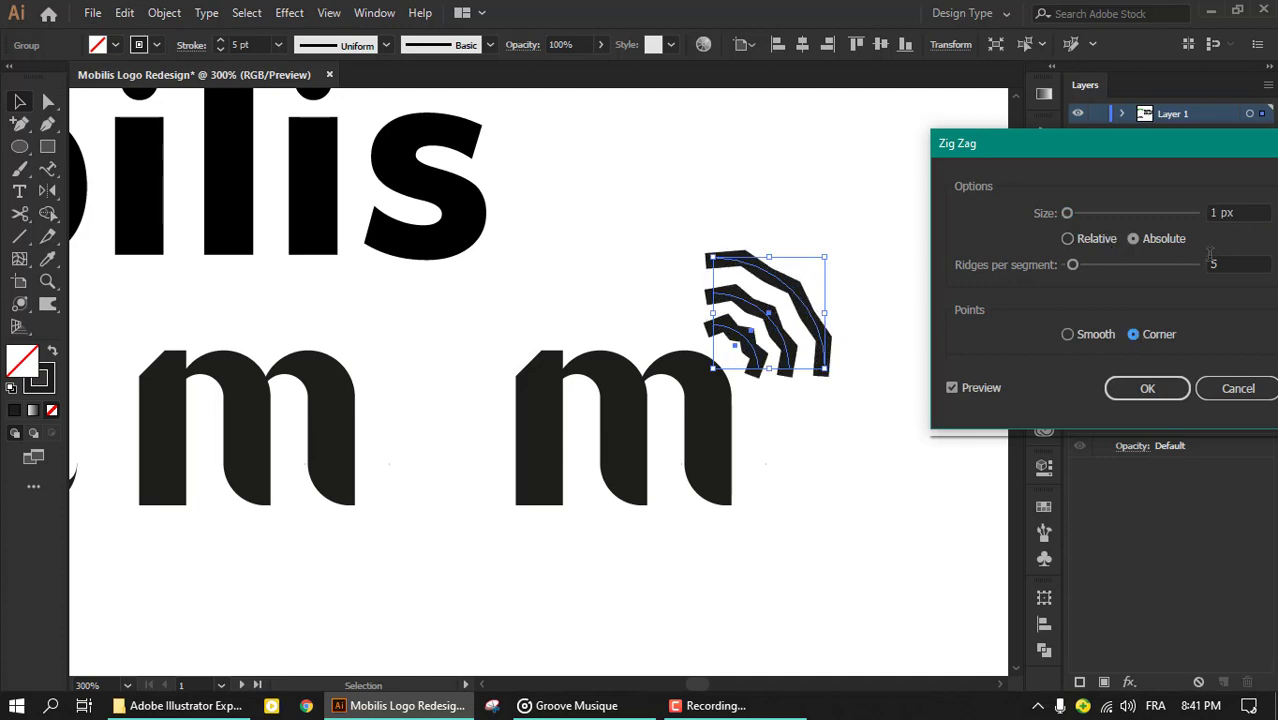
key(Return)
click(850, 270)
key(ctrl+minus)
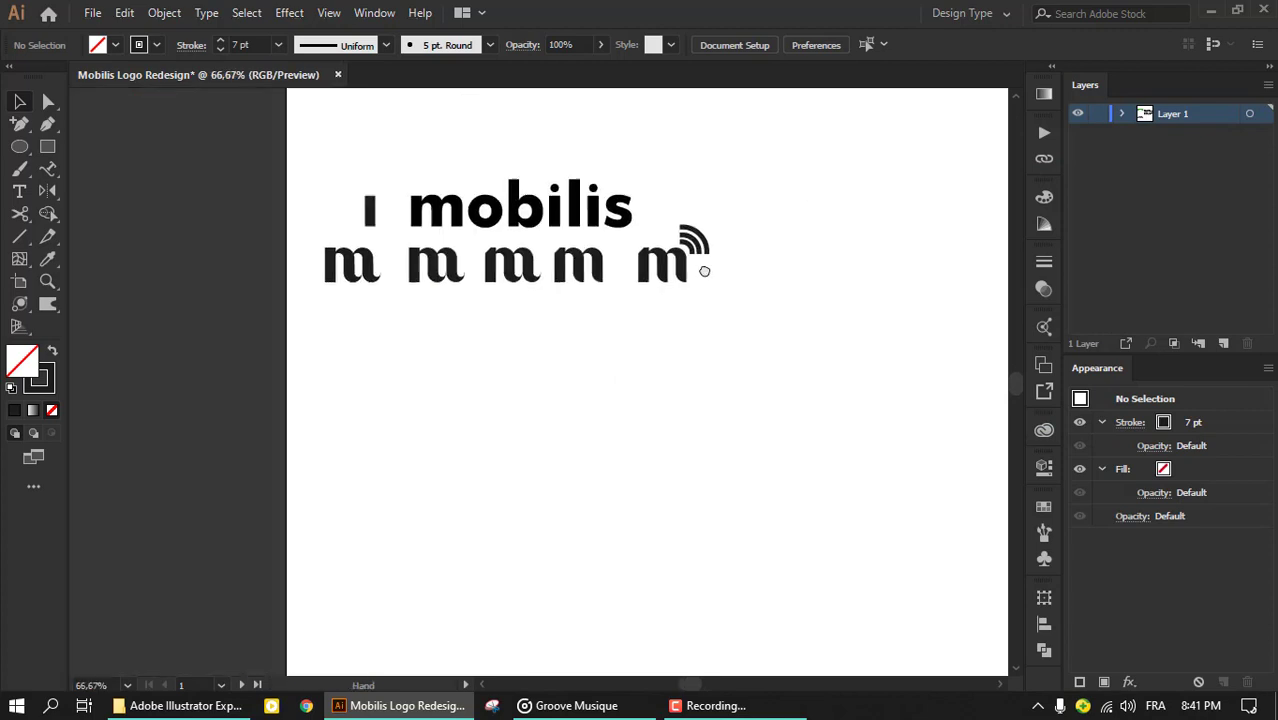
Step: Duplicate the arc m logo to the right and expand the copy
click(690, 250)
key(ctrl+plus)
key(ctrl+plus)
drag(520, 280, 755, 280)
click(164, 12)
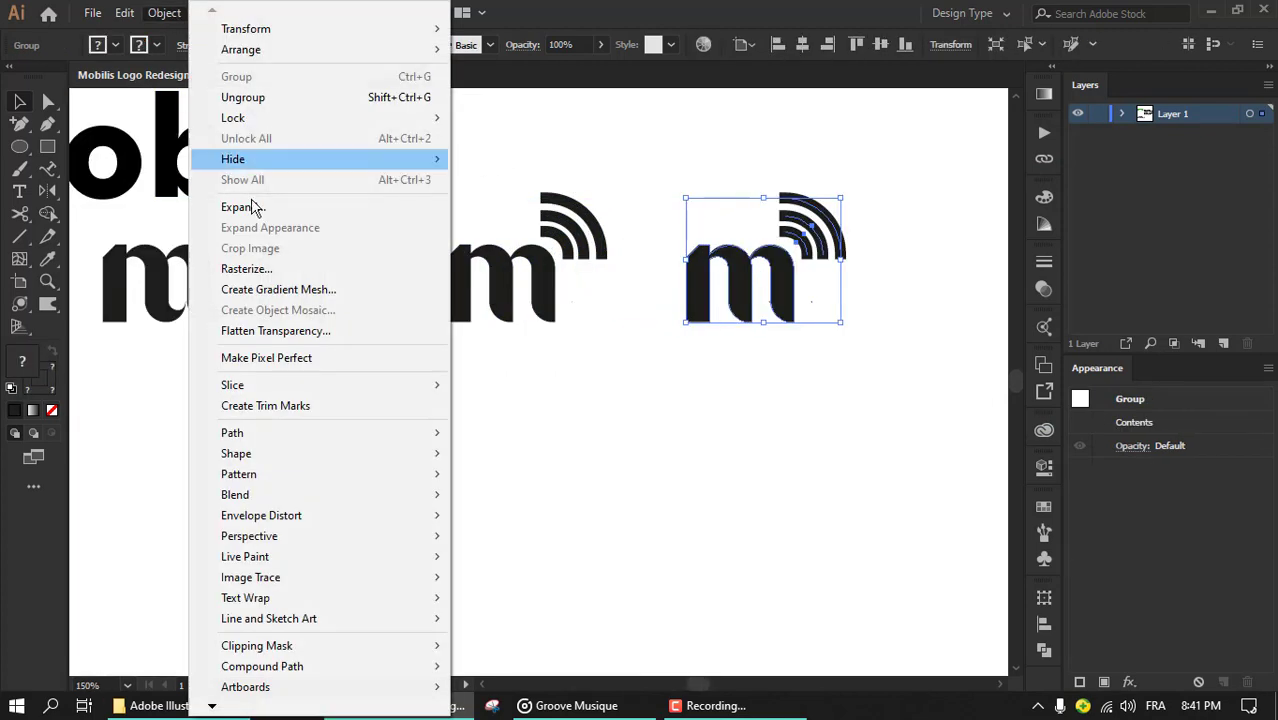
click(252, 206)
click(984, 591)
click(790, 345)
drag(790, 345, 567, 362)
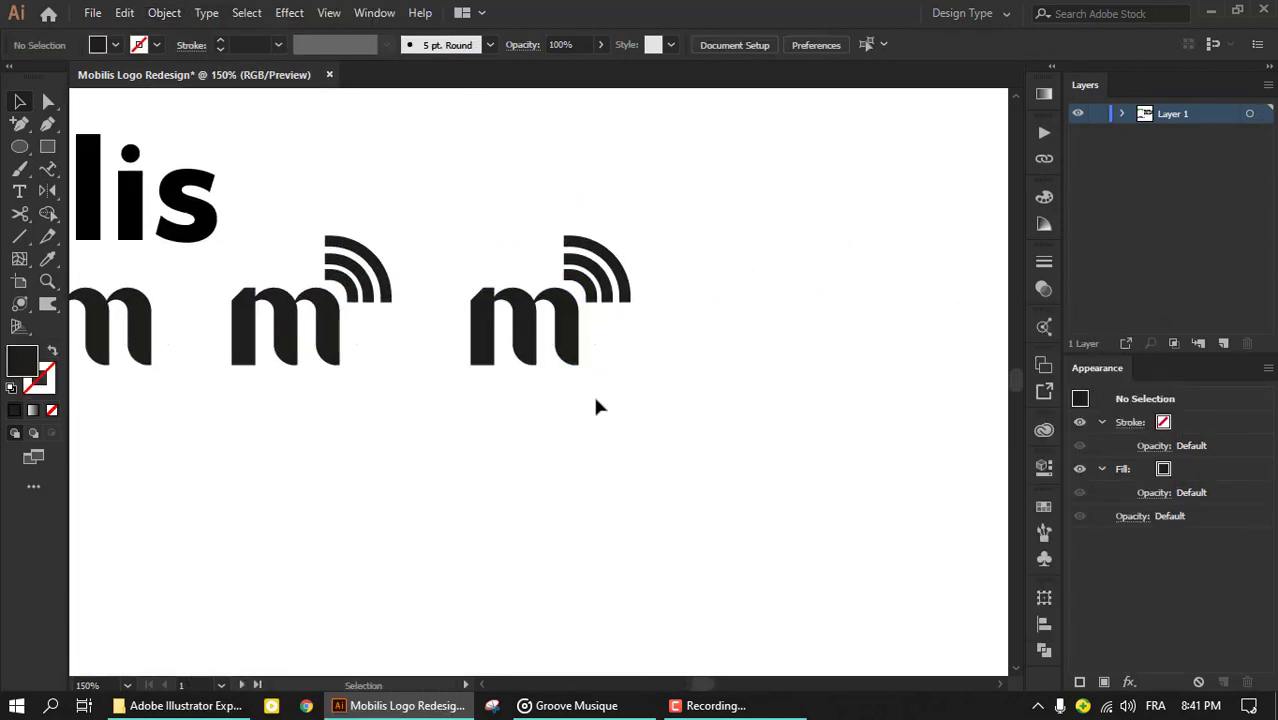
Step: Copy the logo further right and round the left ends of its top arc
drag(633, 277, 861, 272)
double_click(865, 250)
key(a)
click(885, 258)
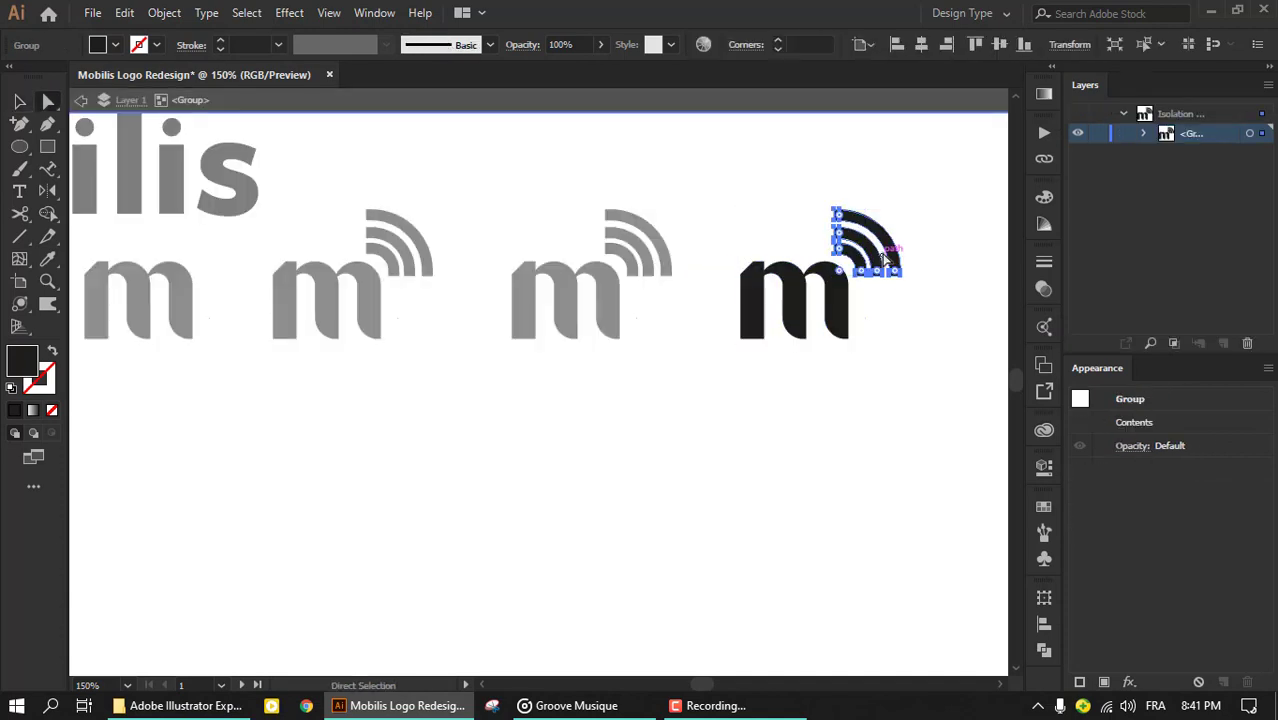
scroll(880, 225, up, 5)
drag(633, 185, 695, 250)
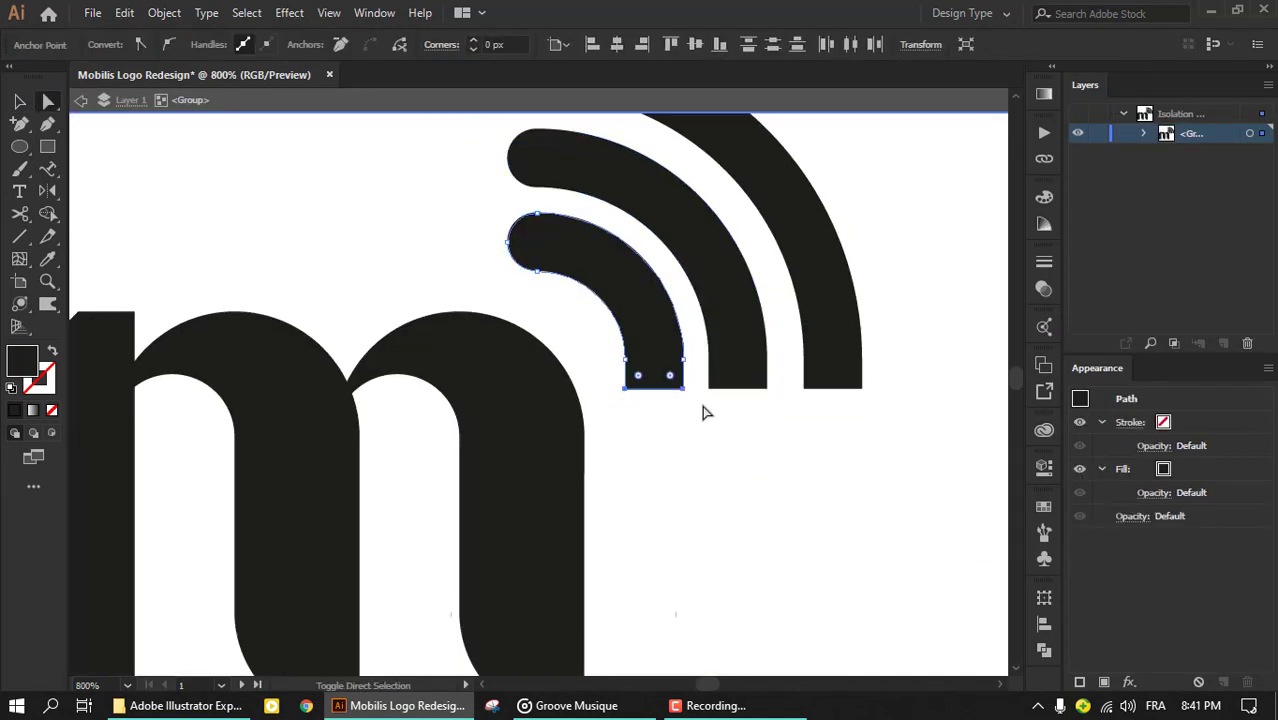
scroll(800, 311, down, 3)
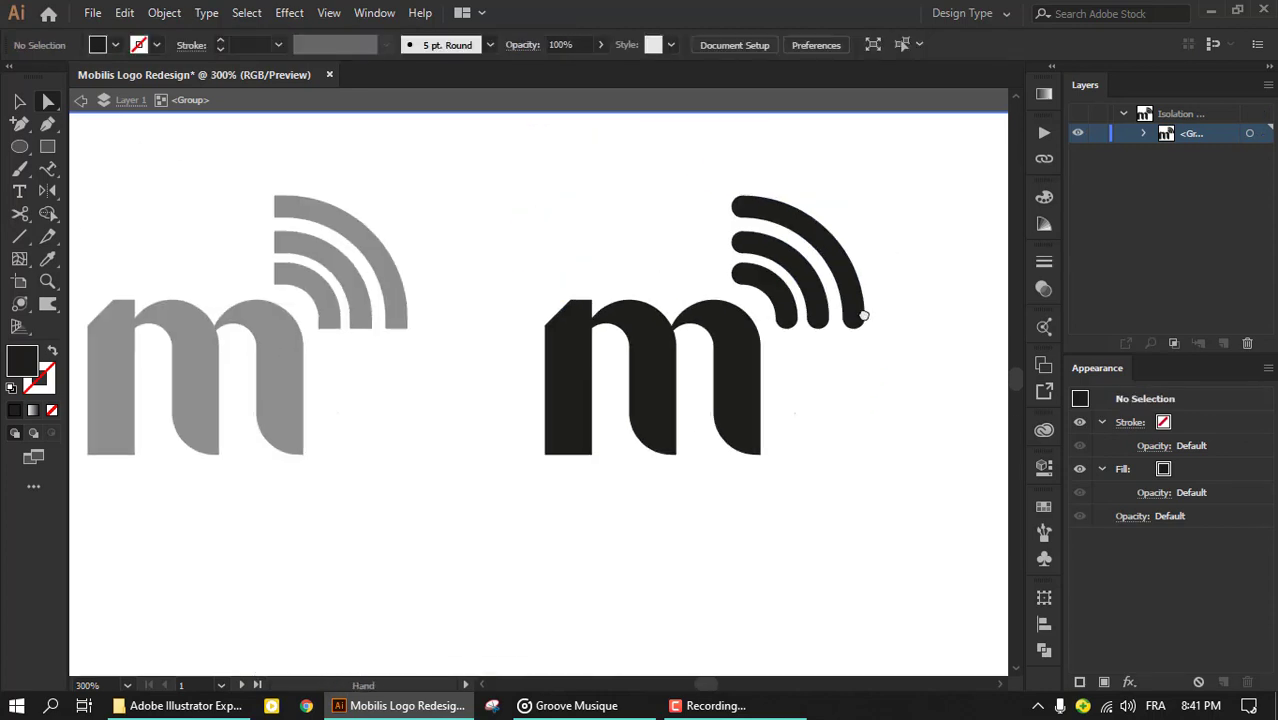
Step: Rotate the new copy's arc group slightly
key(v)
click(822, 276)
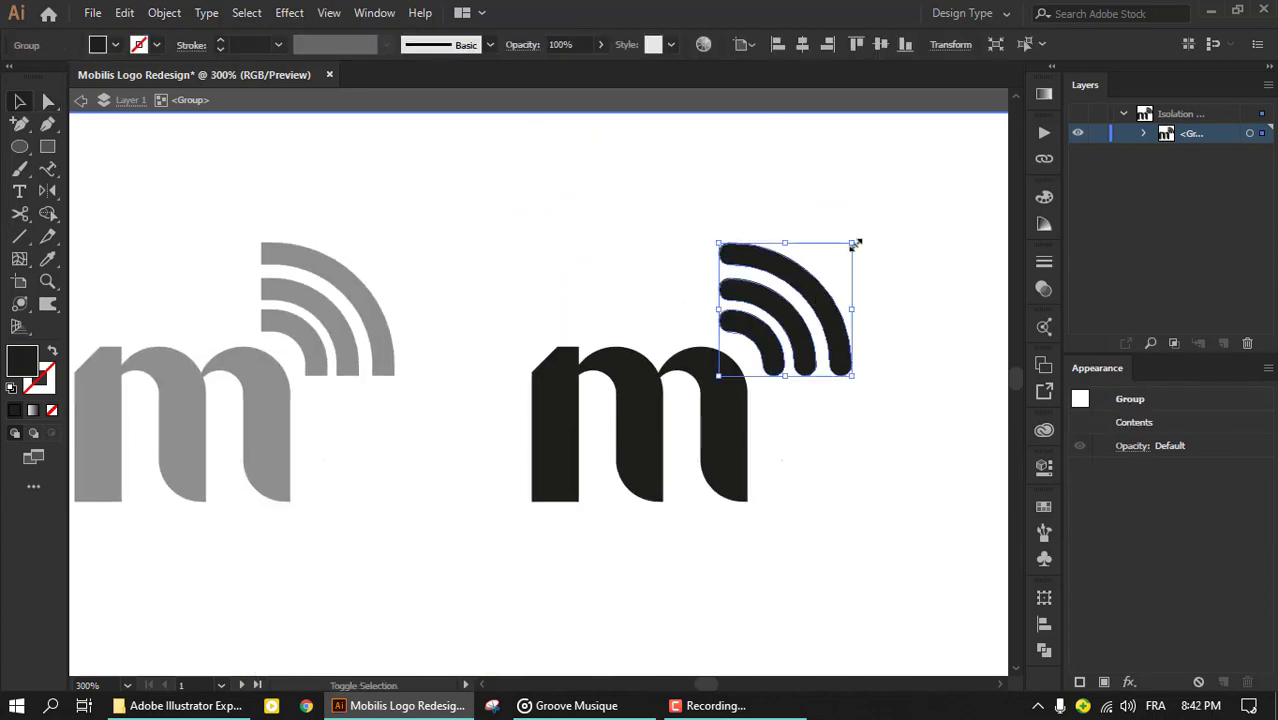
drag(866, 249, 916, 241)
double_click(914, 242)
scroll(836, 337, down, 4)
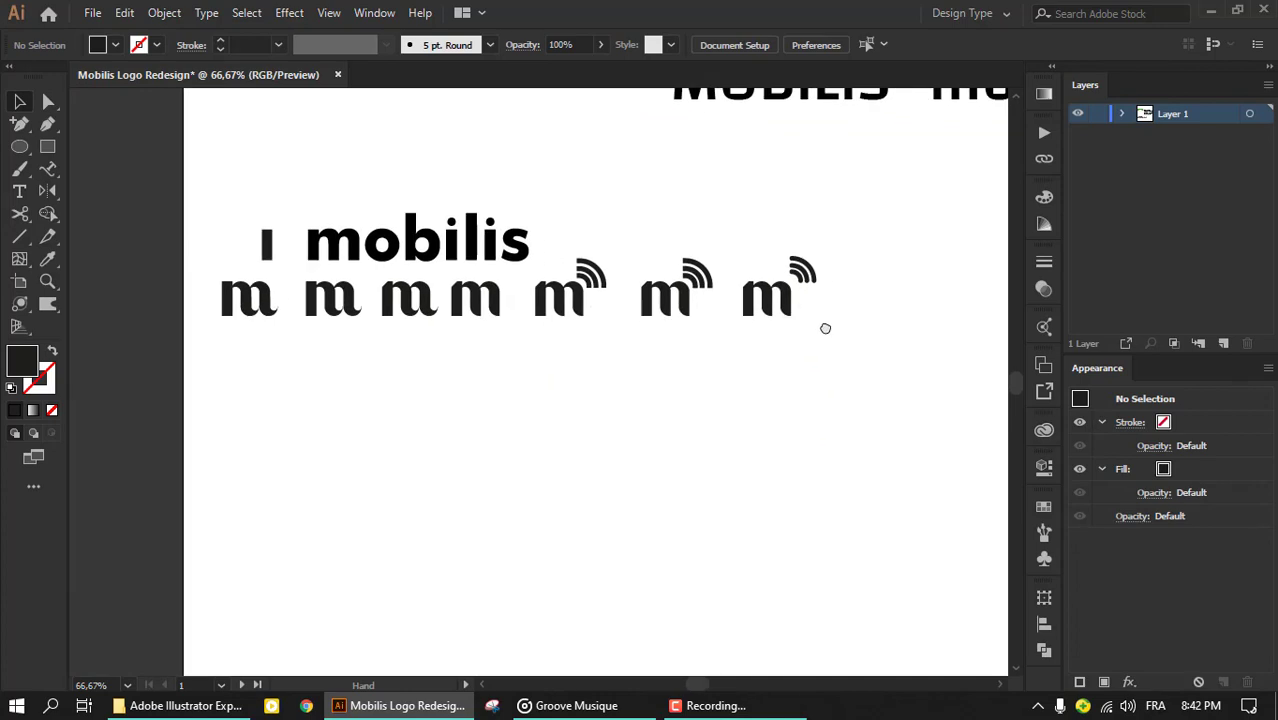
scroll(806, 290, up, 5)
Step: Draw a small black dot at the base of the arcs
key(l)
scroll(872, 270, up, 2)
drag(851, 265, 851, 265)
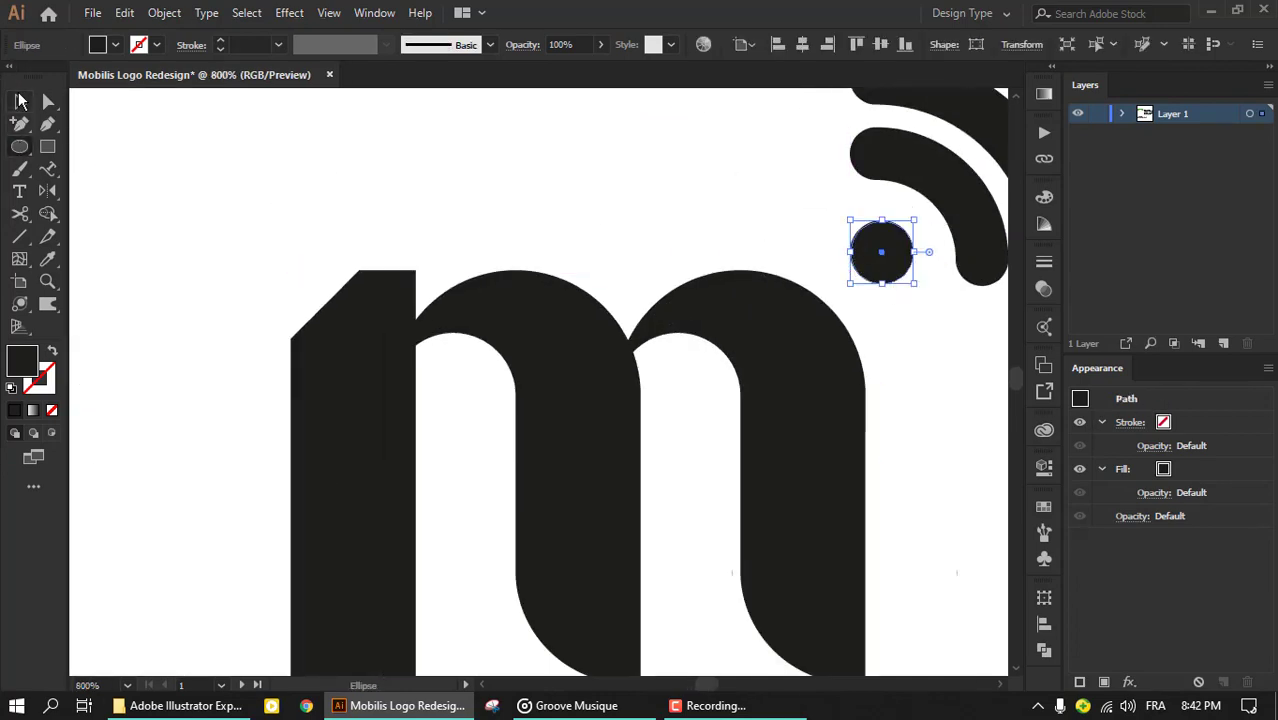
key(v)
scroll(603, 282, down, 4)
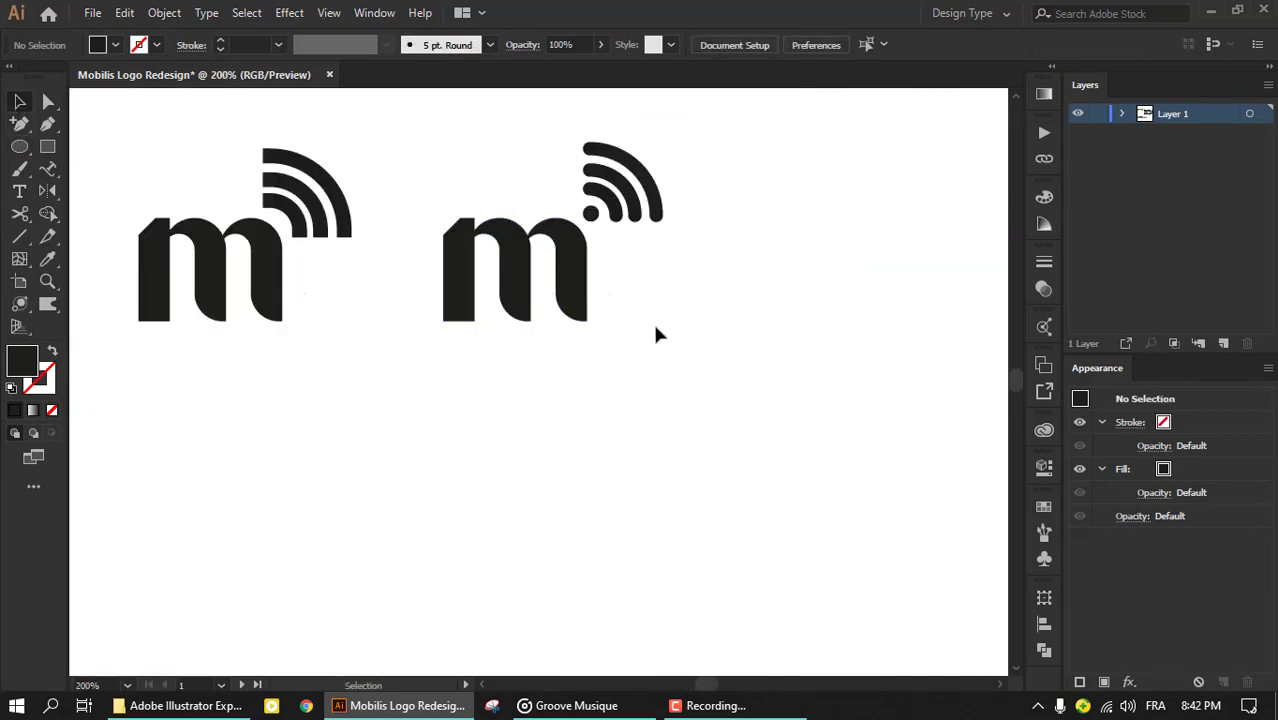
Step: Delete the innermost arc and shift the remaining two arcs slightly
double_click(612, 216)
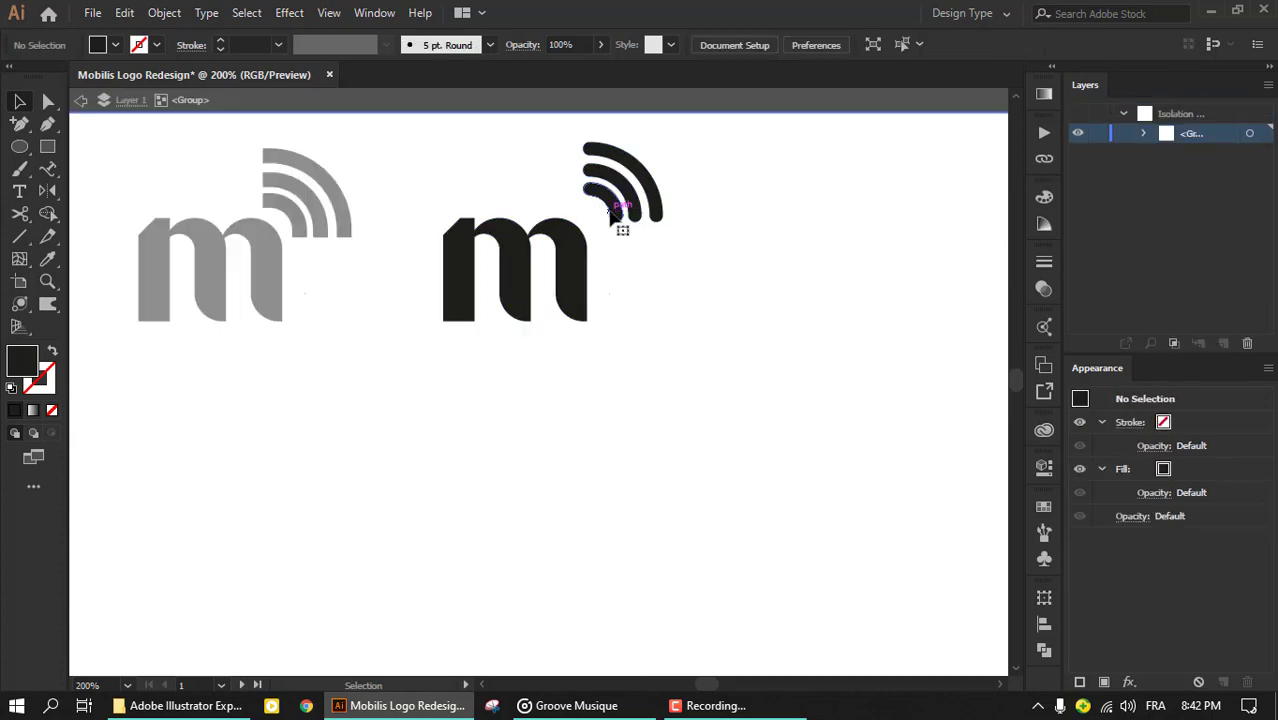
click(612, 216)
key(Delete)
key(Escape)
click(632, 210)
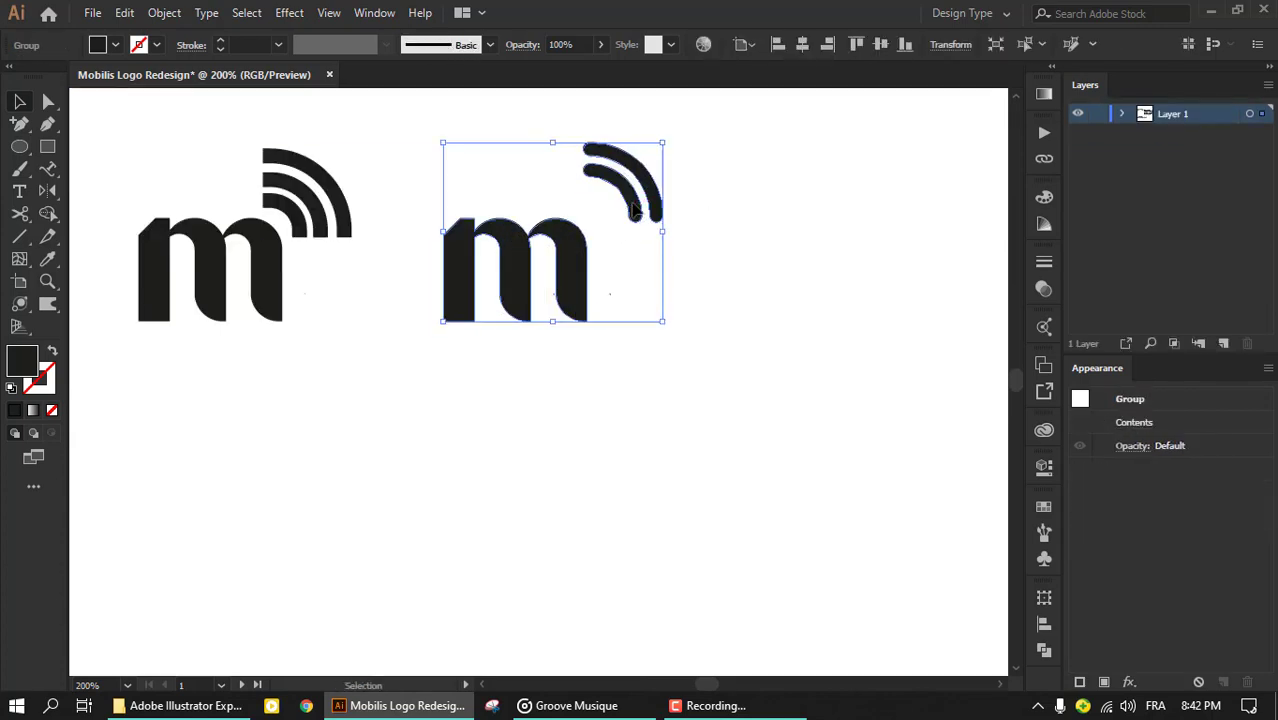
double_click(632, 210)
drag(632, 210, 607, 223)
key(Escape)
Step: Round the left-end corners of the two-arc logo's top arc
scroll(685, 217, down, 3)
scroll(575, 248, up, 1)
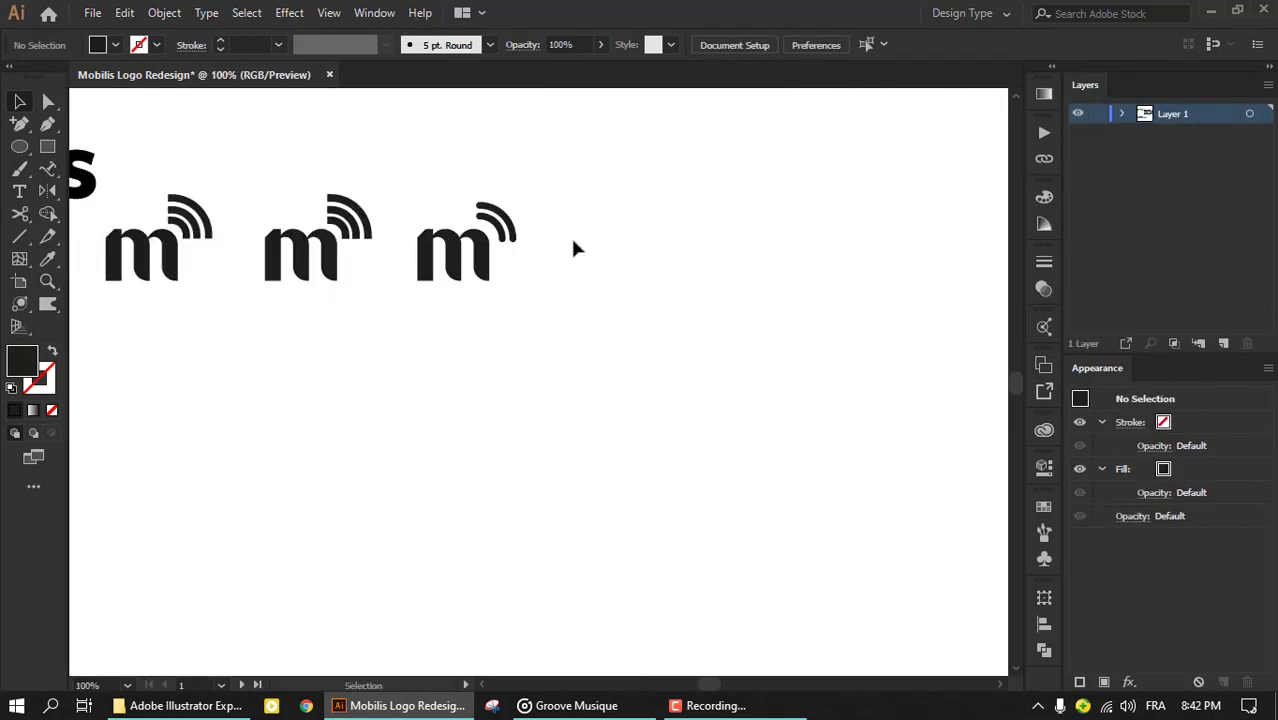
scroll(483, 230, up, 3)
click(483, 230)
key(a)
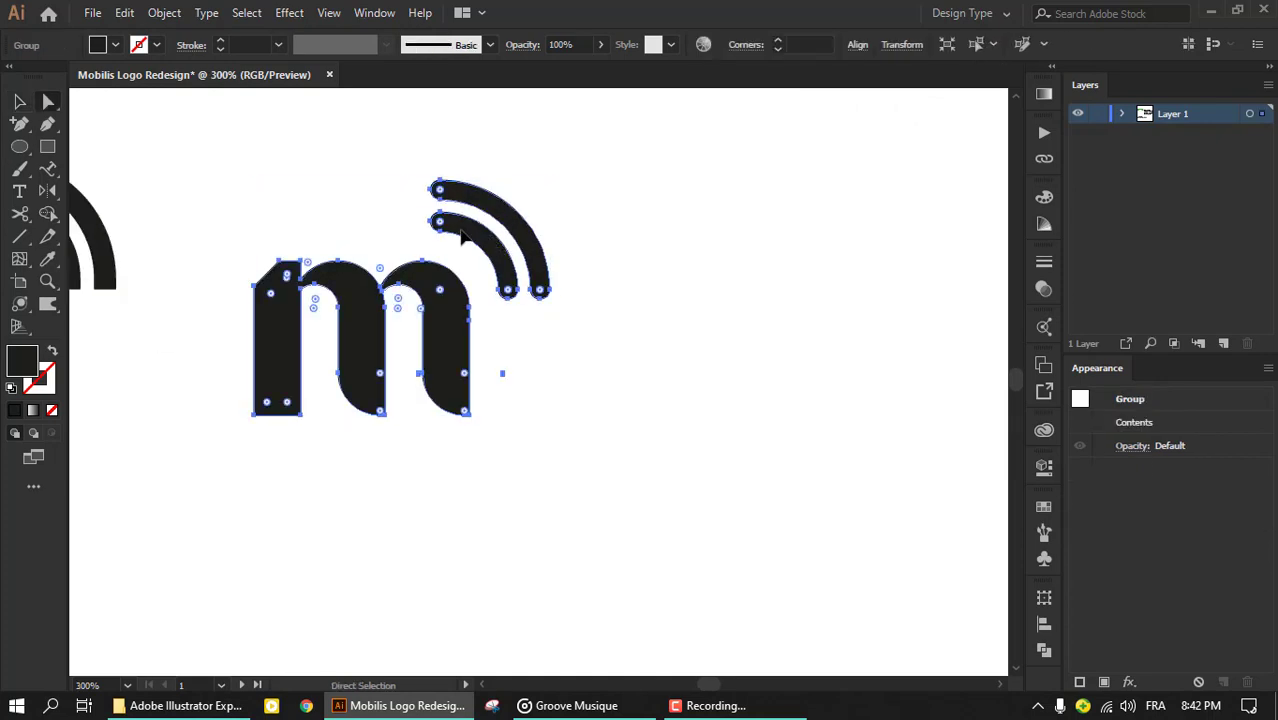
click(584, 179)
scroll(505, 194, up, 2)
drag(431, 134, 505, 262)
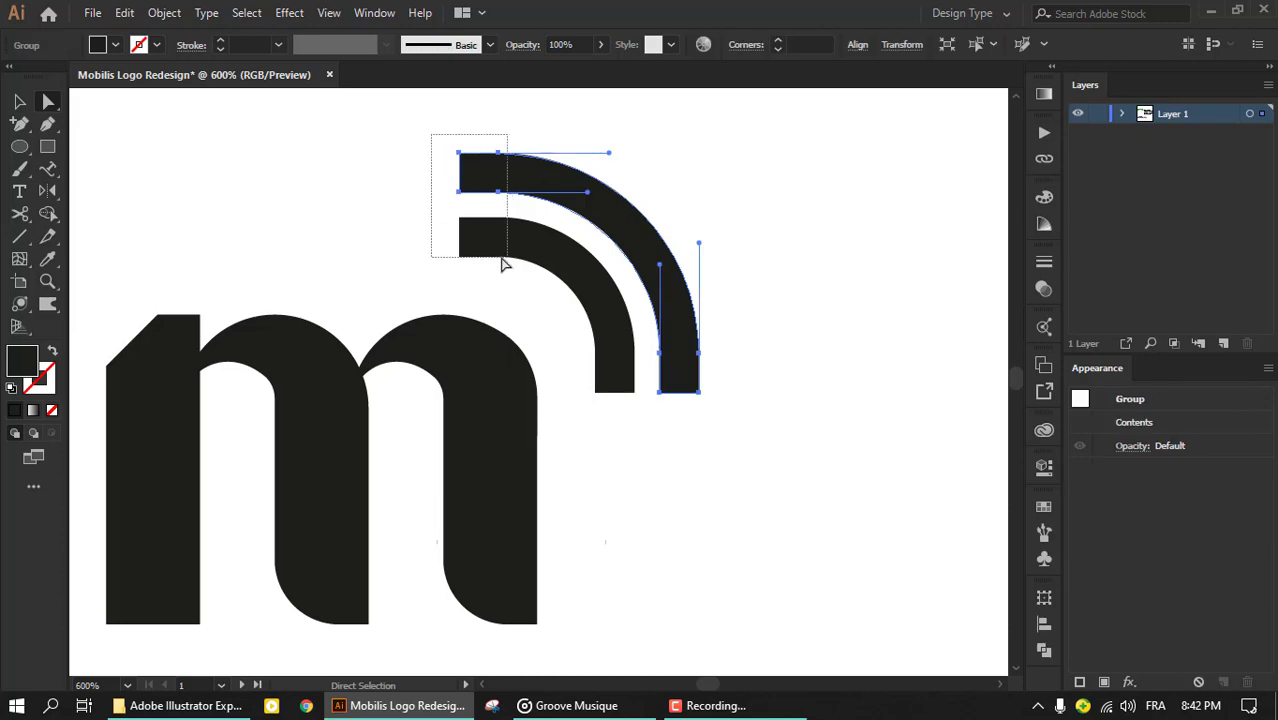
scroll(400, 274, up, 5)
scroll(285, 288, up, 1)
Step: Clear the selection and save the document
key(v)
click(418, 197)
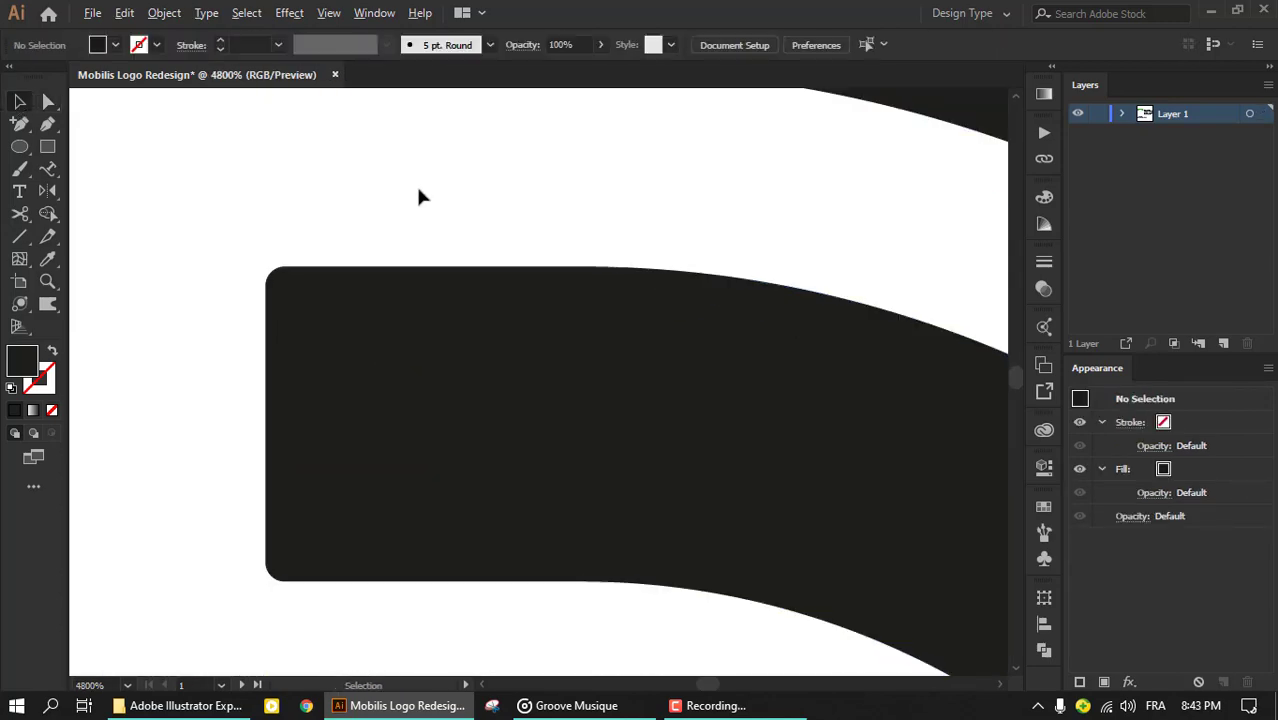
scroll(456, 257, down, 8)
scroll(765, 340, down, 3)
key(ctrl+s)
Step: Place a copy of the last two-arc m logo straight below it
key(Escape)
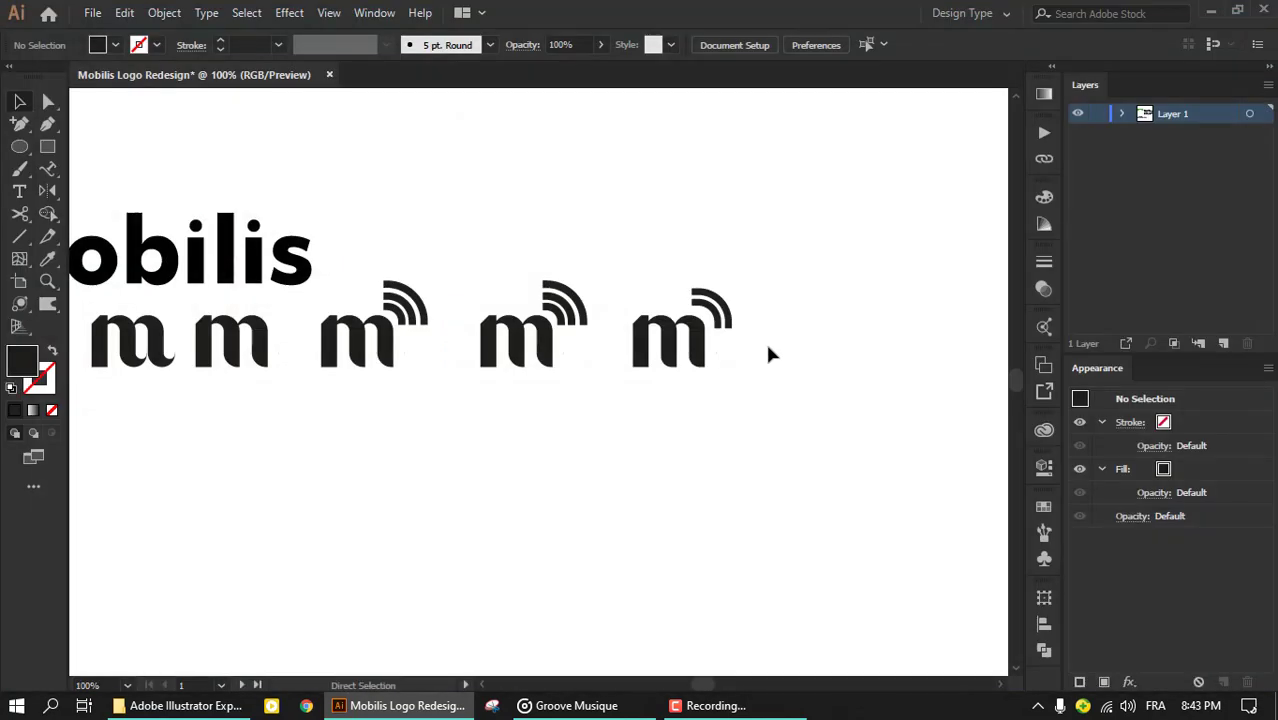
drag(764, 363, 710, 448)
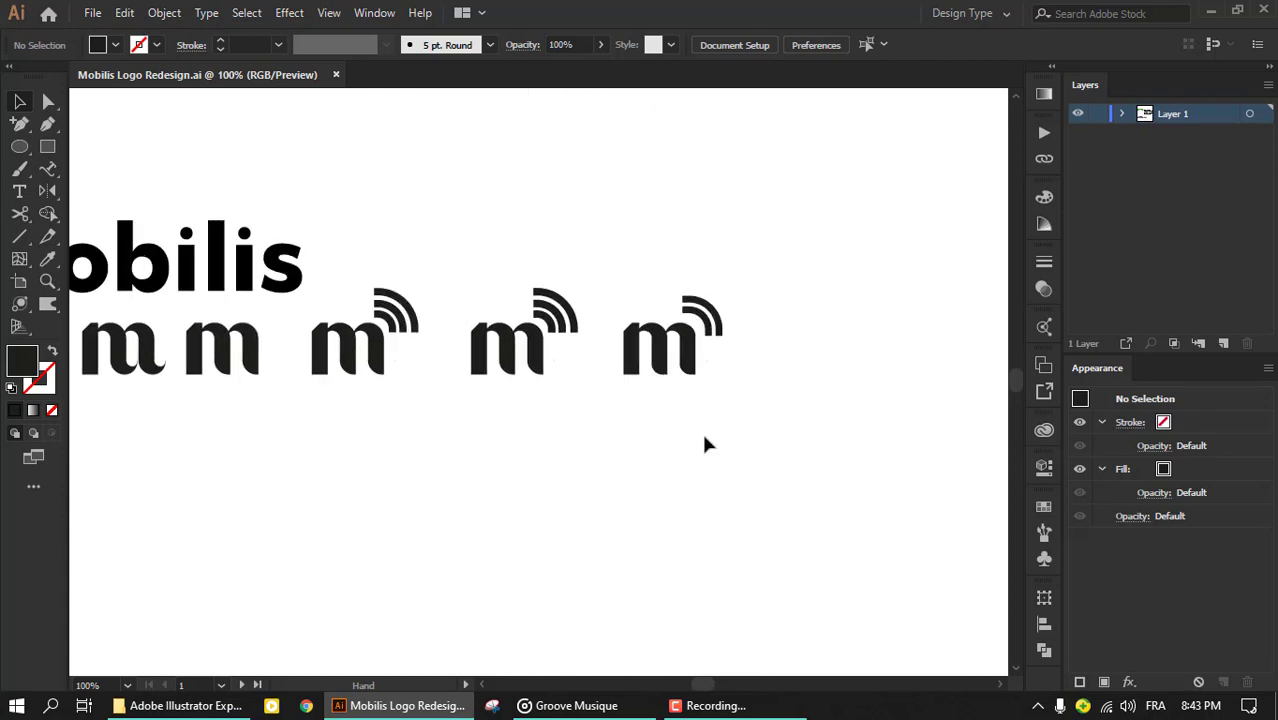
scroll(705, 443, down, 2)
drag(491, 354, 595, 357)
scroll(593, 390, down, 2)
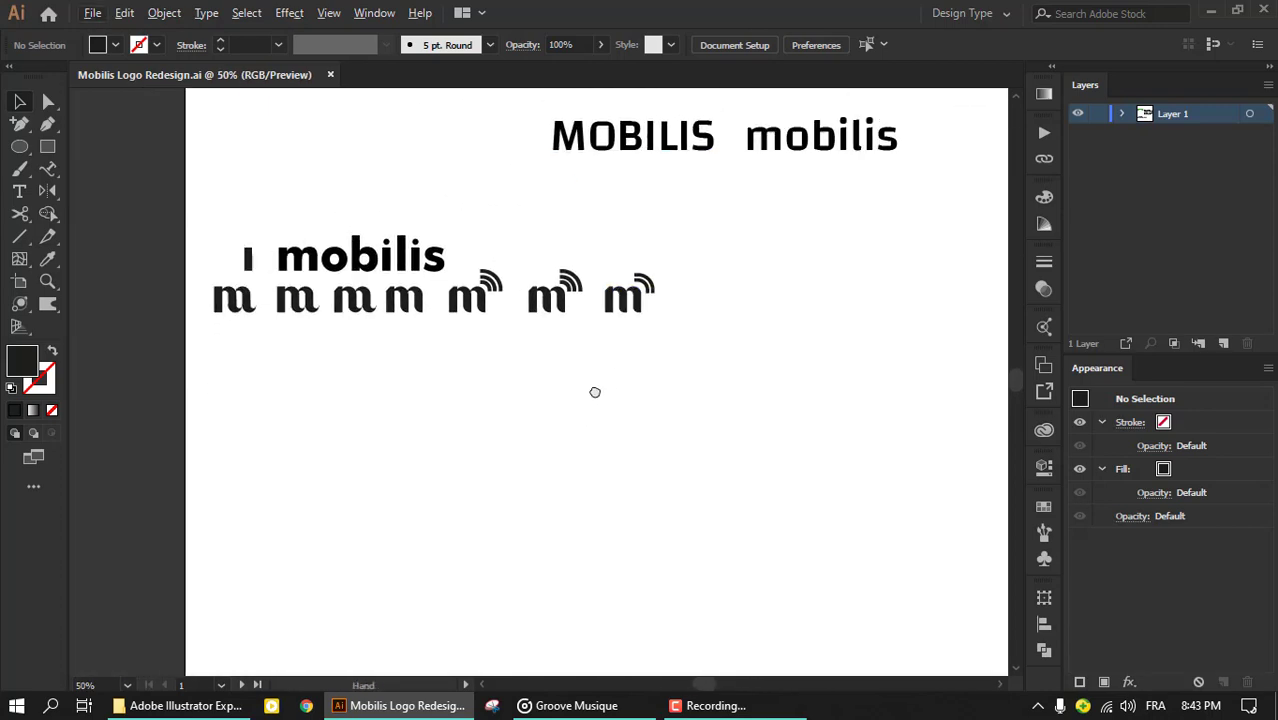
scroll(625, 237, down, 2)
drag(630, 300, 631, 277)
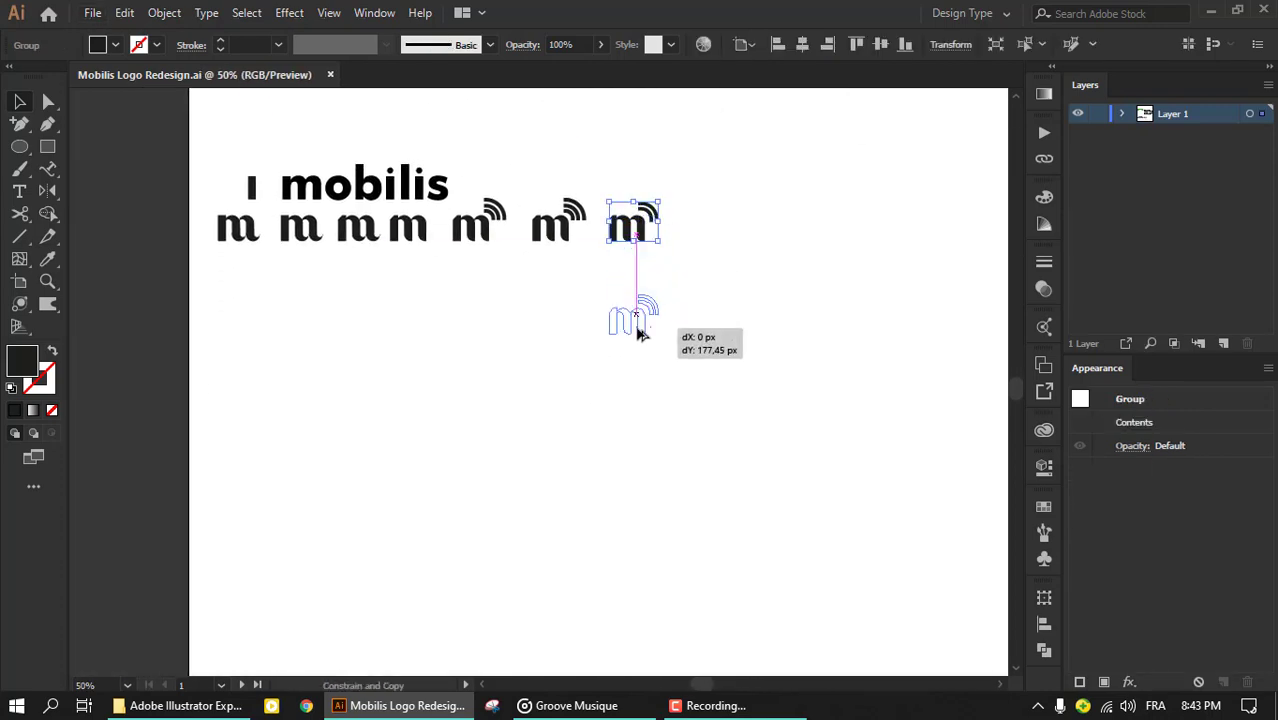
Step: Draw a small black square to the right of the logos
drag(640, 333, 640, 333)
click(800, 500)
scroll(600, 400, up, 2)
drag(757, 403, 762, 408)
Step: Duplicate the square twice to stack a column of three squares
key(ctrl+plus)
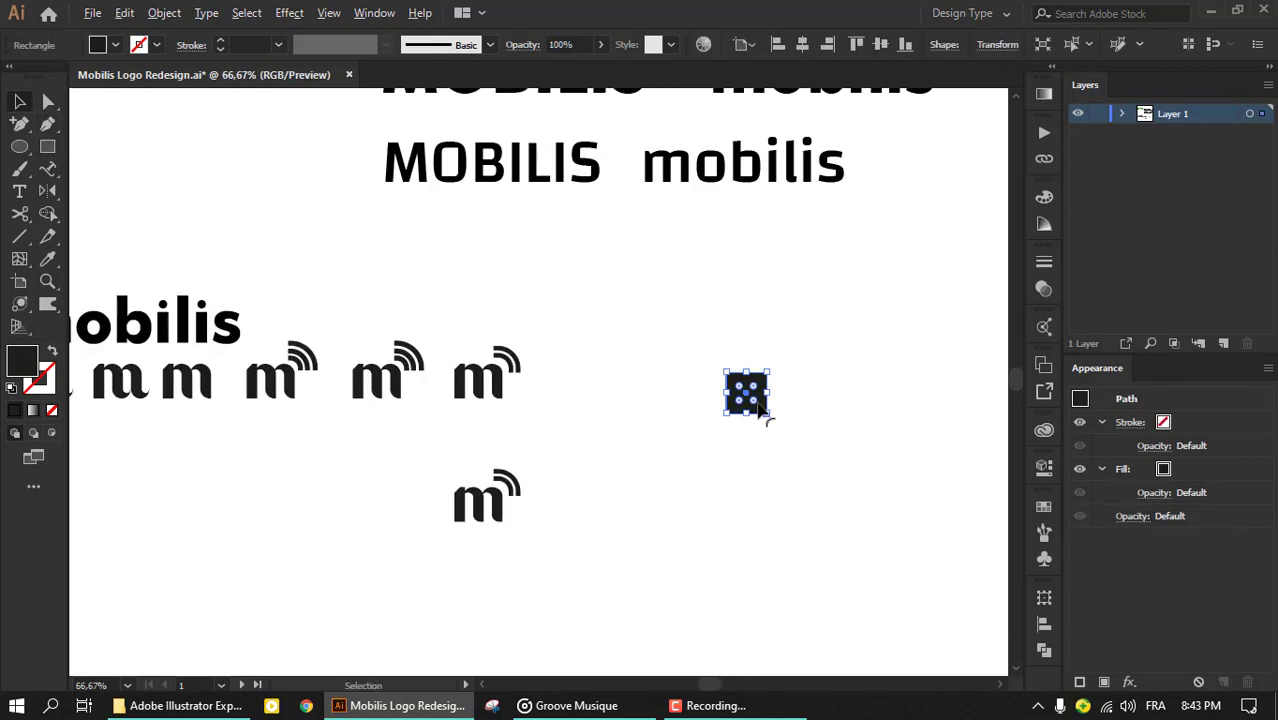
scroll(760, 418, up, 2)
drag(747, 640, 747, 527)
key(ctrl+d)
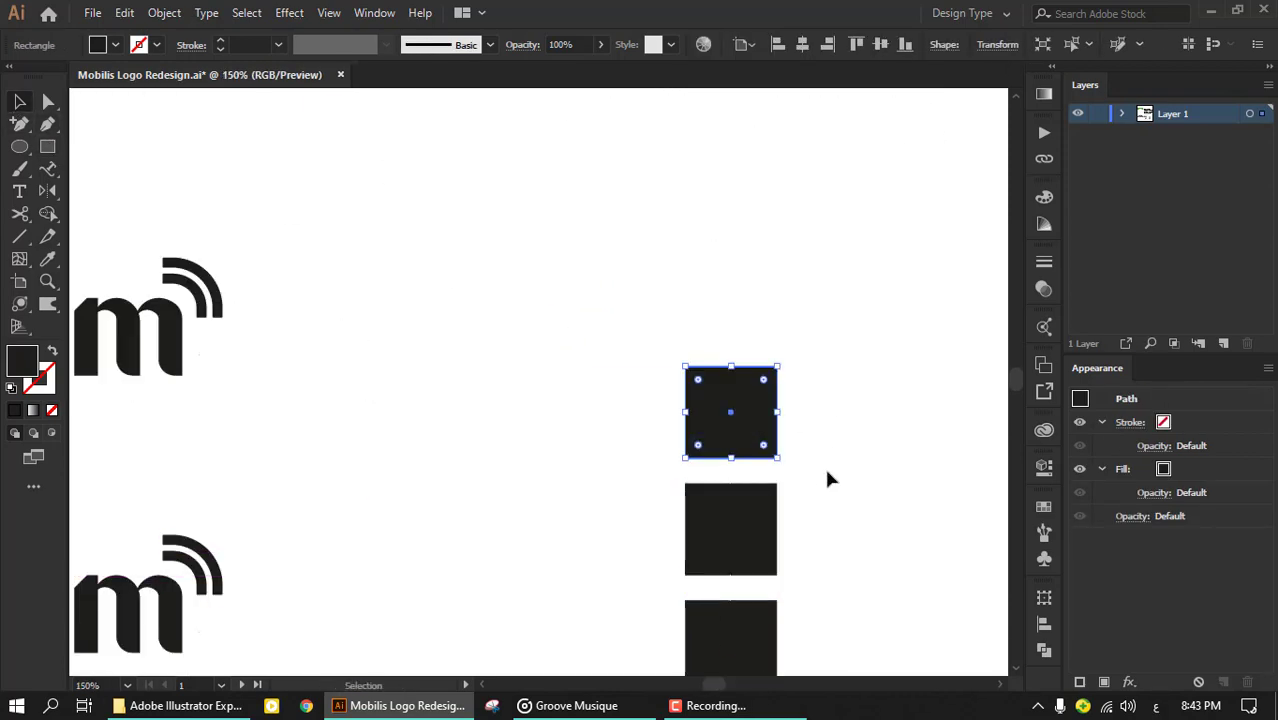
scroll(810, 460, down, 5)
scroll(622, 236, up, 1)
Step: Give the middle square the logo's red using the eyedropper
key(i)
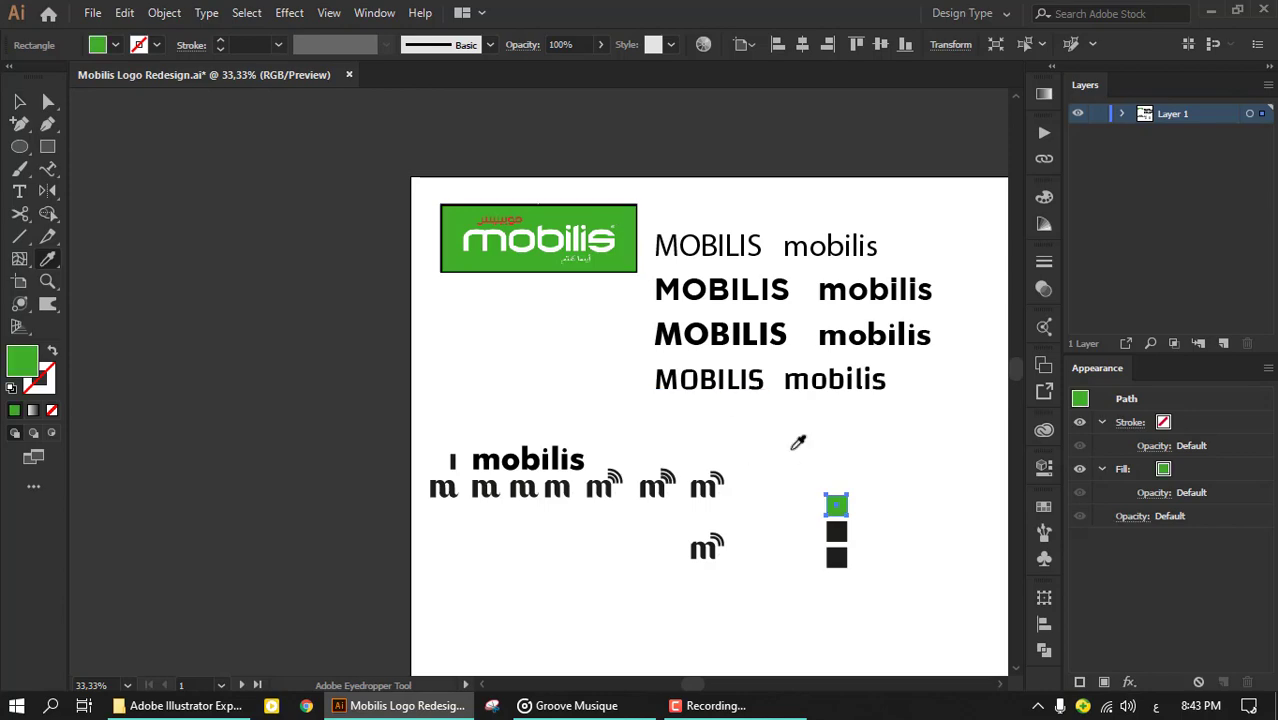
scroll(519, 213, up, 5)
click(620, 205)
scroll(620, 205, down, 5)
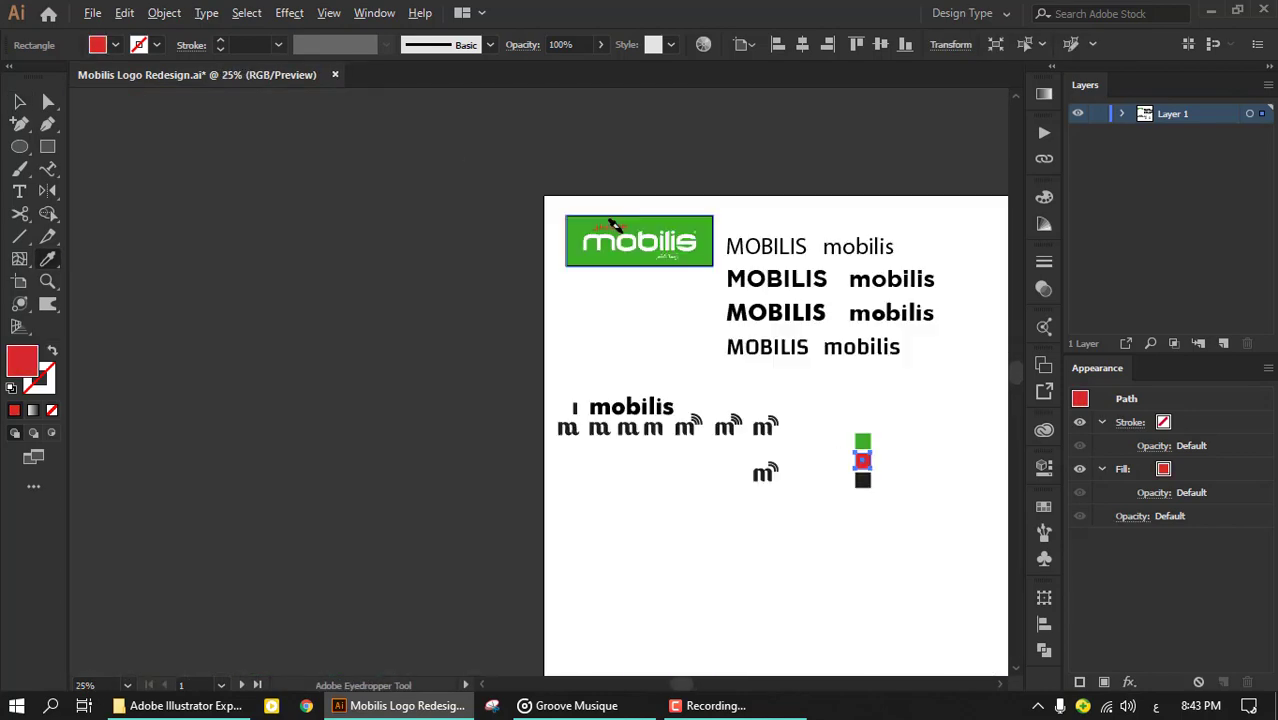
scroll(862, 460, up, 1)
key(q)
click(697, 290)
Step: Move the green, red and white squares up about 68 px together
drag(515, 191, 517, 430)
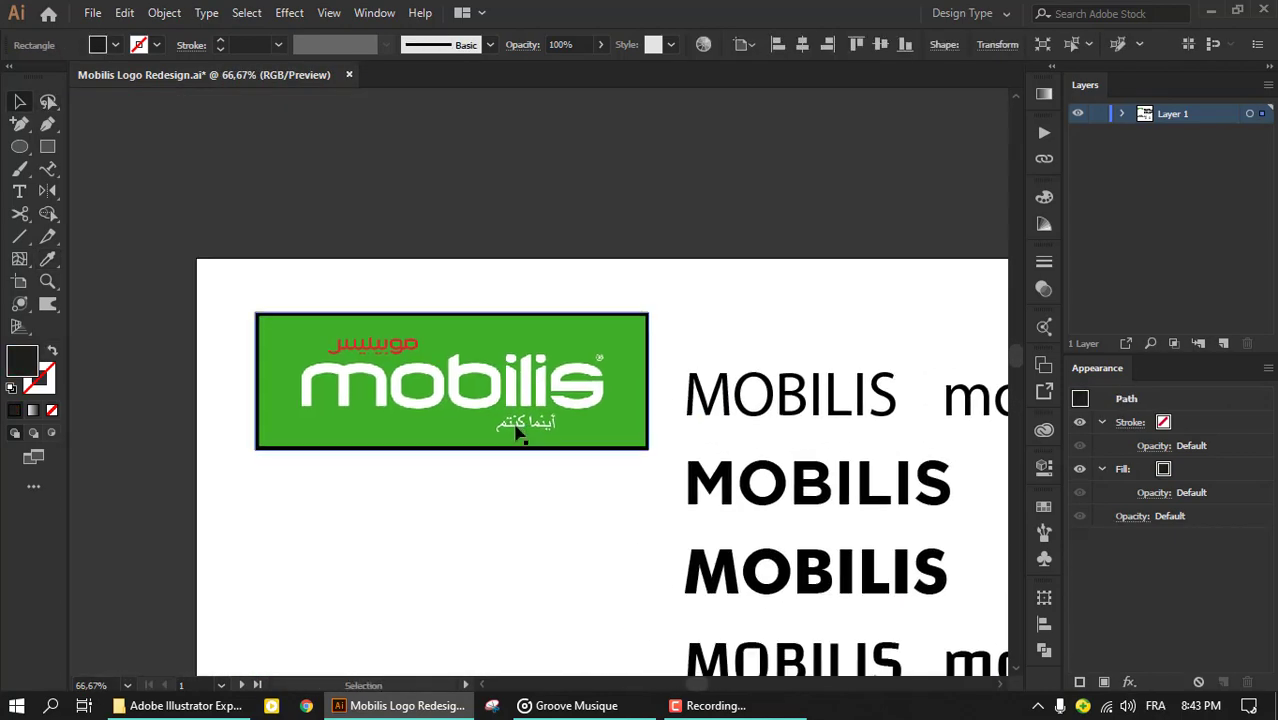
click(17, 103)
drag(863, 459, 630, 275)
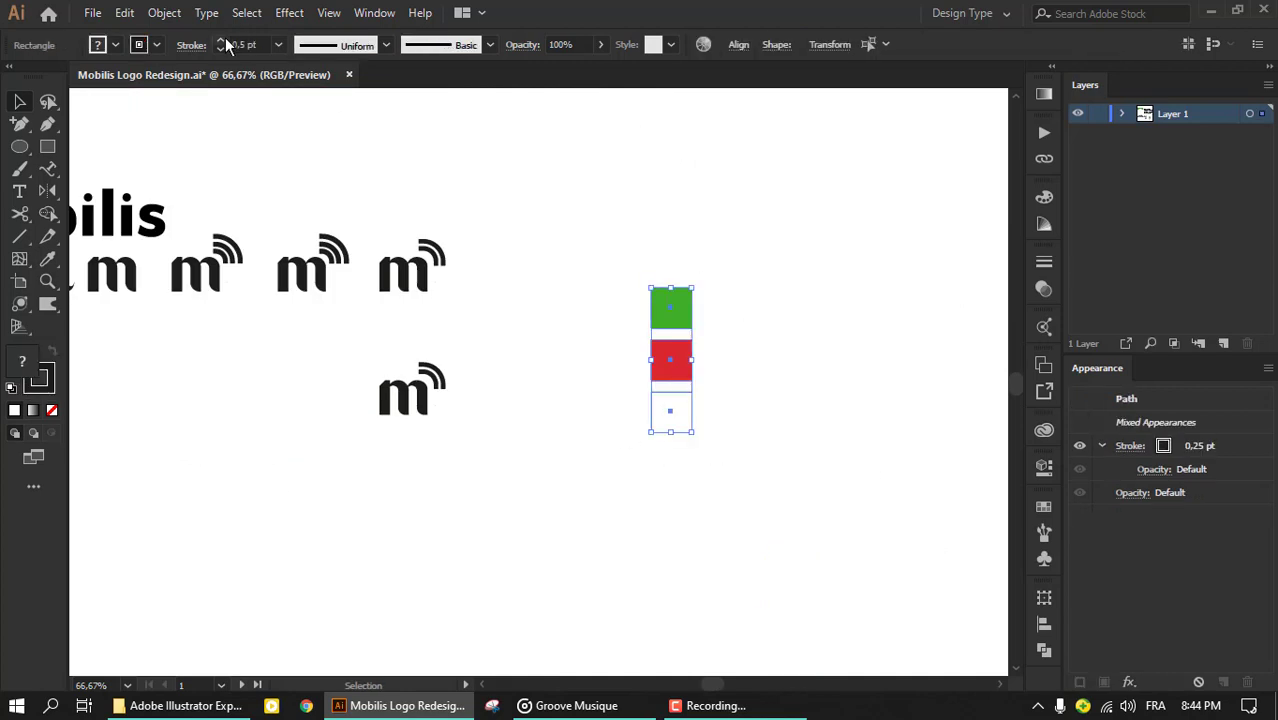
click(720, 258)
drag(528, 341, 640, 330)
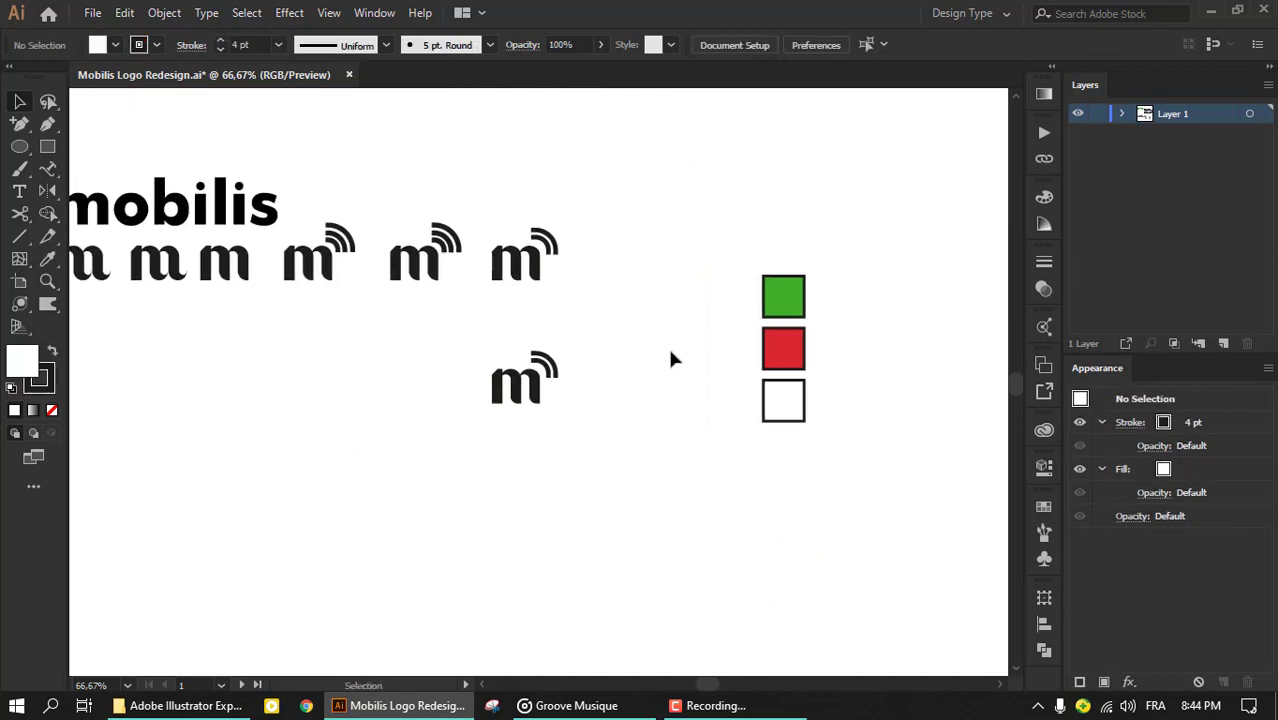
drag(693, 263, 805, 447)
drag(772, 316, 772, 248)
click(718, 352)
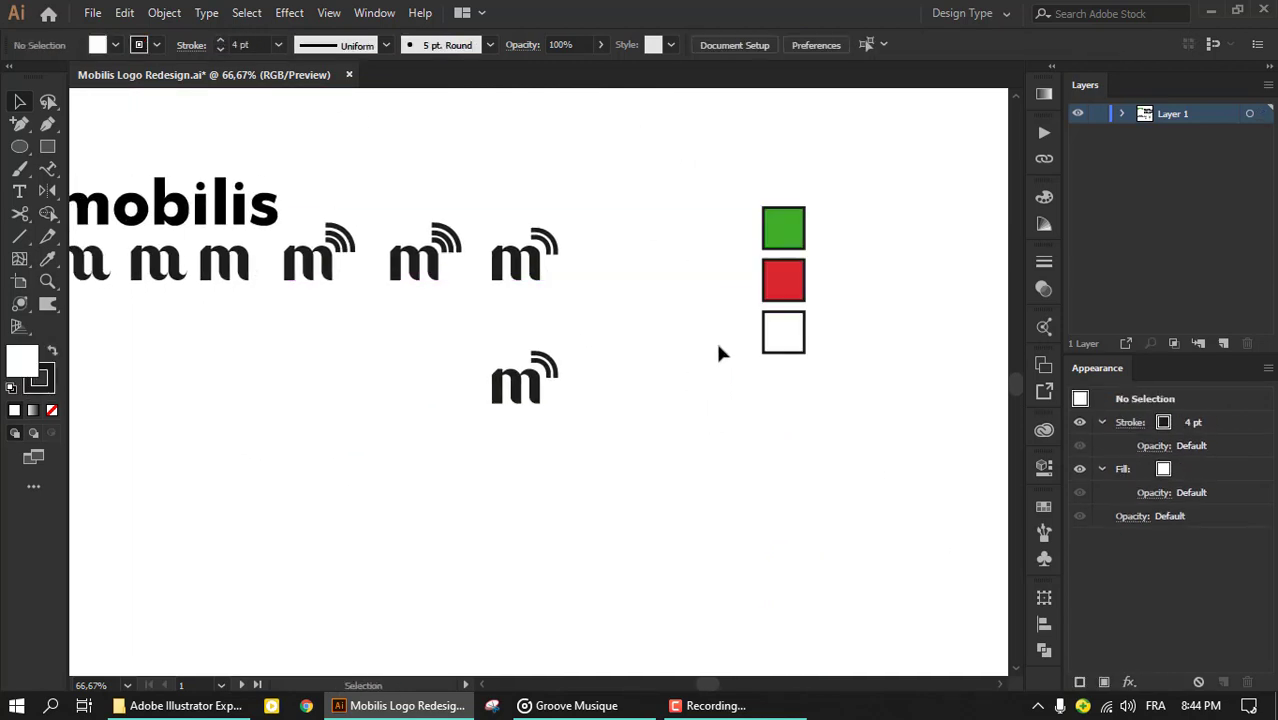
Step: Eyedropper the green square's fill onto the small m logo
click(540, 397)
key(i)
click(783, 228)
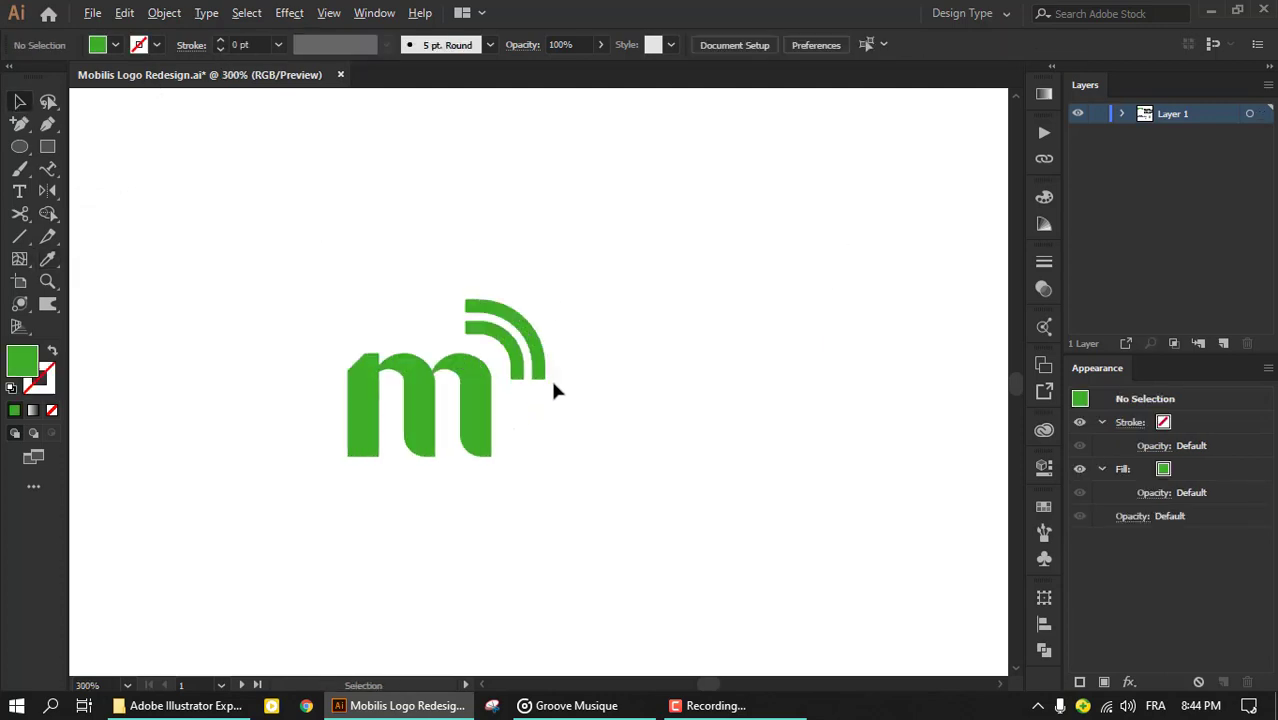
Step: Fill the m's isolated arcs with the red square's colour, then Alt-drag a red square copy leftward
double_click(380, 425)
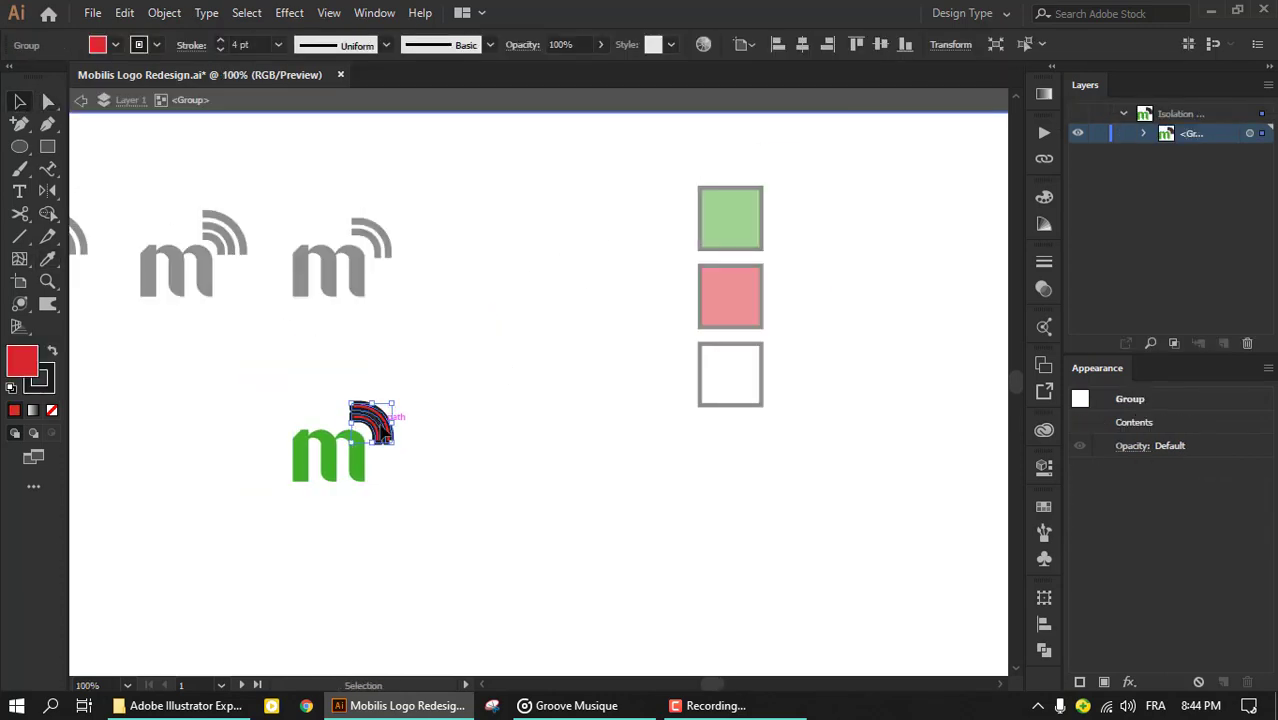
click(217, 50)
double_click(448, 365)
scroll(418, 398, up, 3)
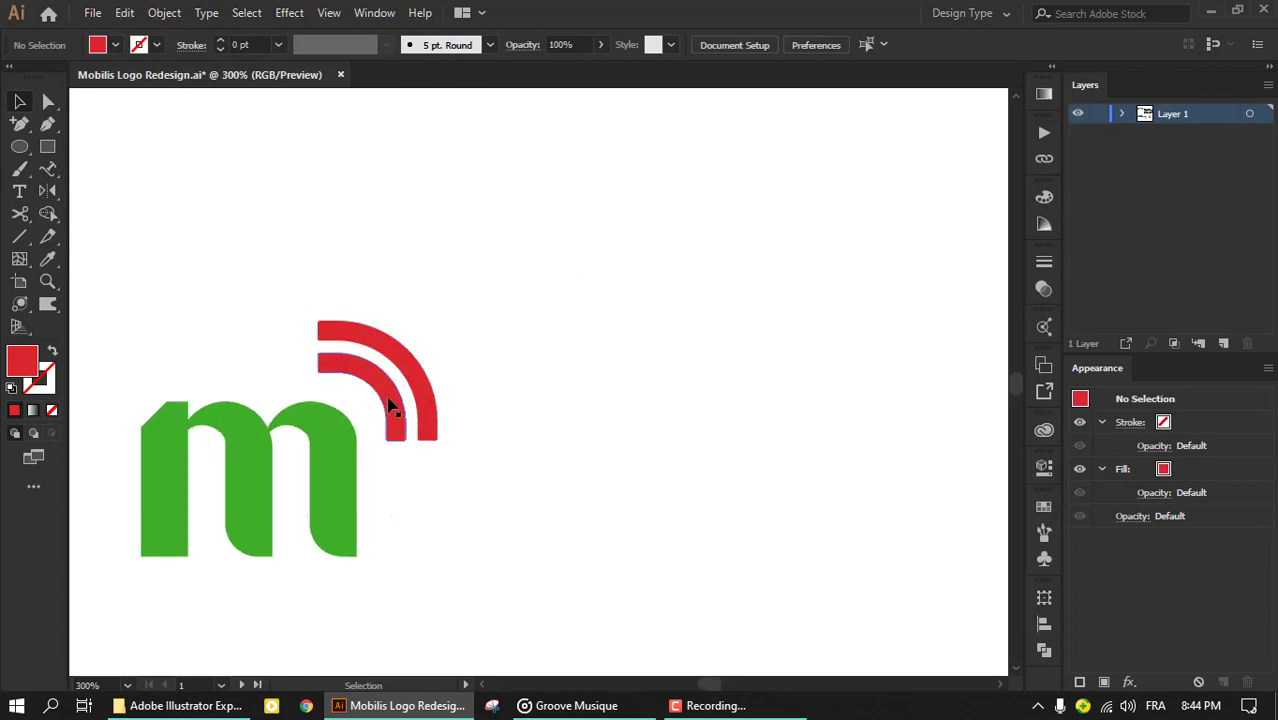
double_click(380, 402)
scroll(416, 402, down, 2)
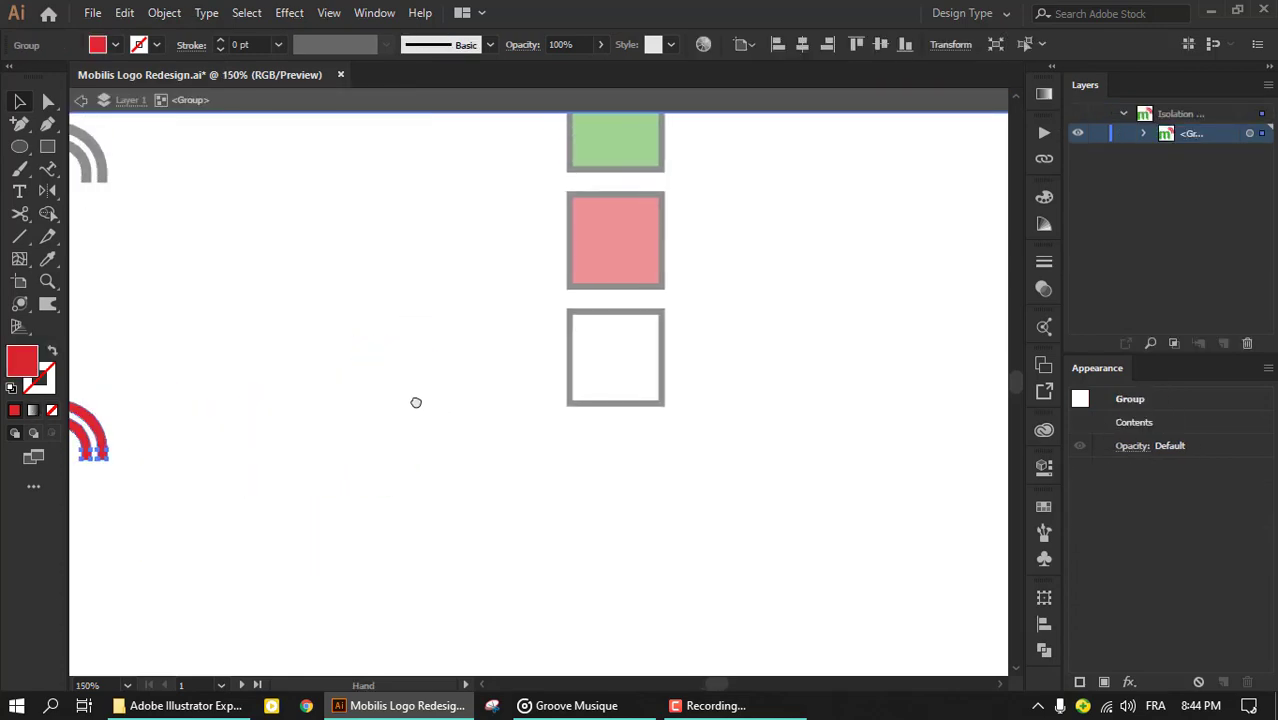
double_click(419, 347)
mouse_move(712, 222)
mouse_down()
mouse_move(529, 222)
mouse_move(568, 240)
mouse_move(568, 208)
mouse_up()
Step: Lighten the upper bar's red to a light pink by lowering brightness and saturation
double_click(22, 360)
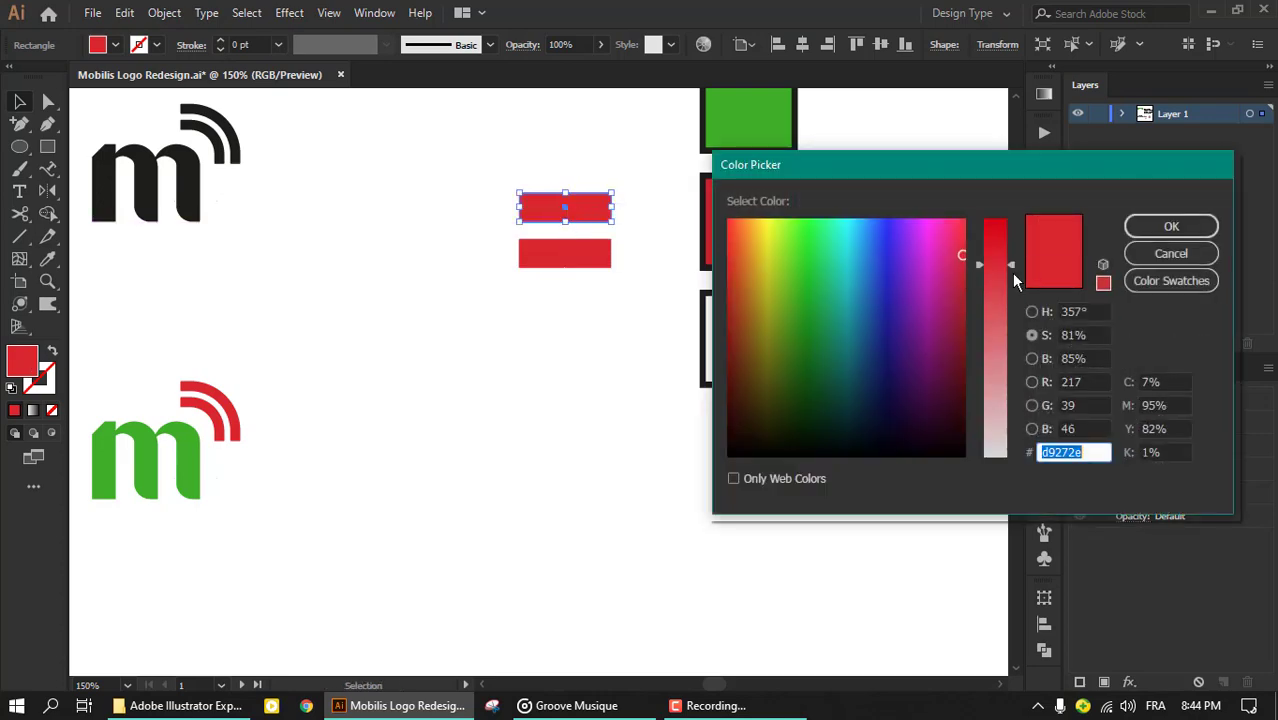
click(1032, 358)
click(960, 321)
click(995, 245)
click(1171, 226)
double_click(22, 360)
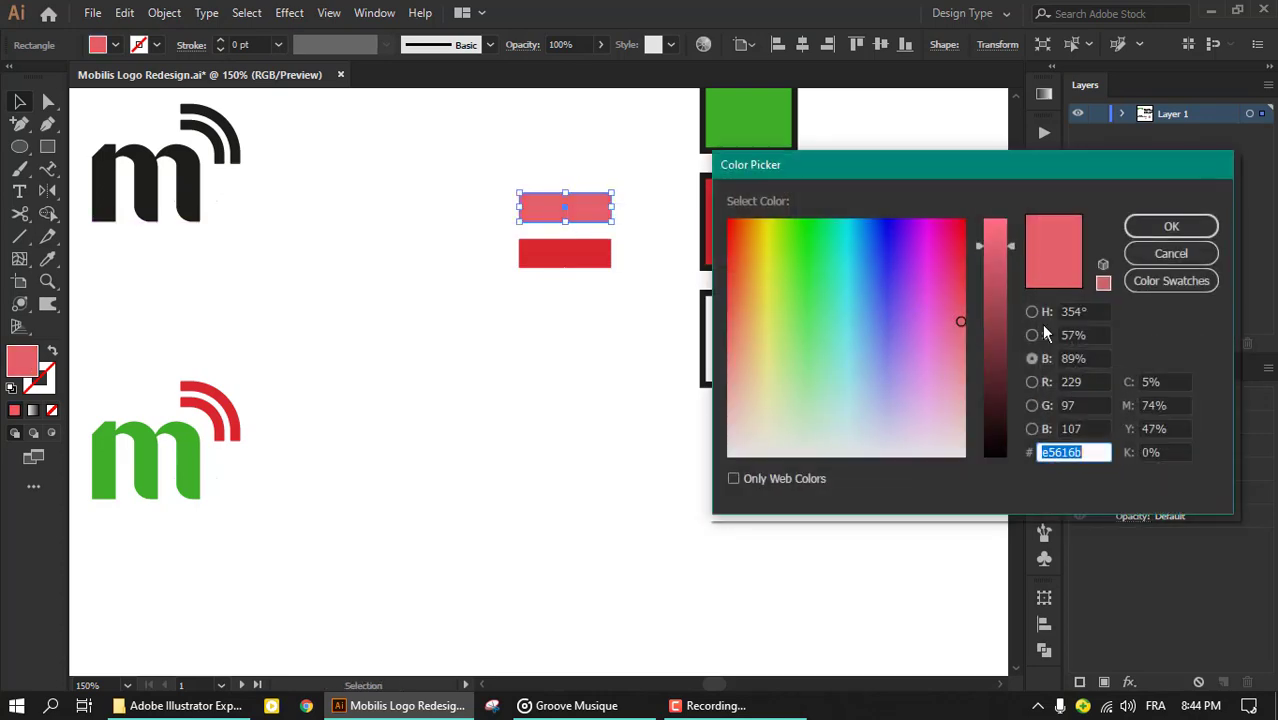
click(1032, 335)
click(995, 346)
click(1032, 358)
click(1171, 226)
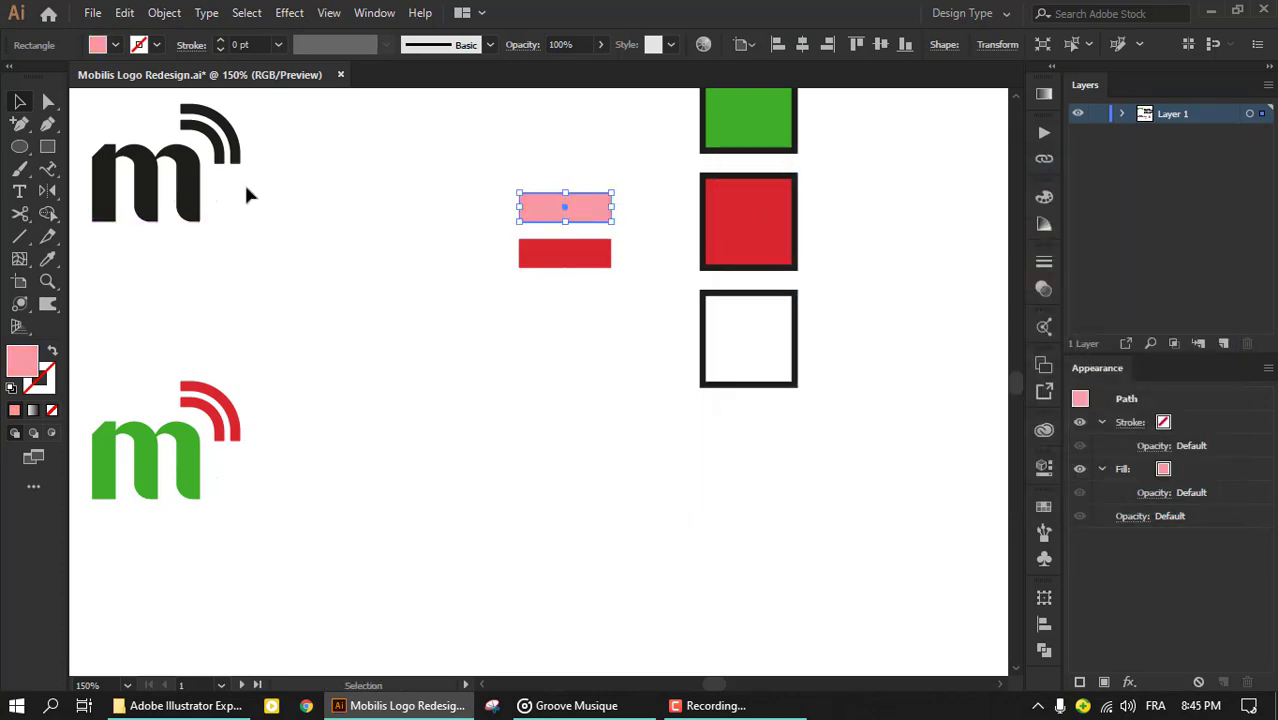
Step: Give the small m's arcs a gradient fill with its stop coloured red from the swatch
click(238, 430)
double_click(238, 430)
key(period)
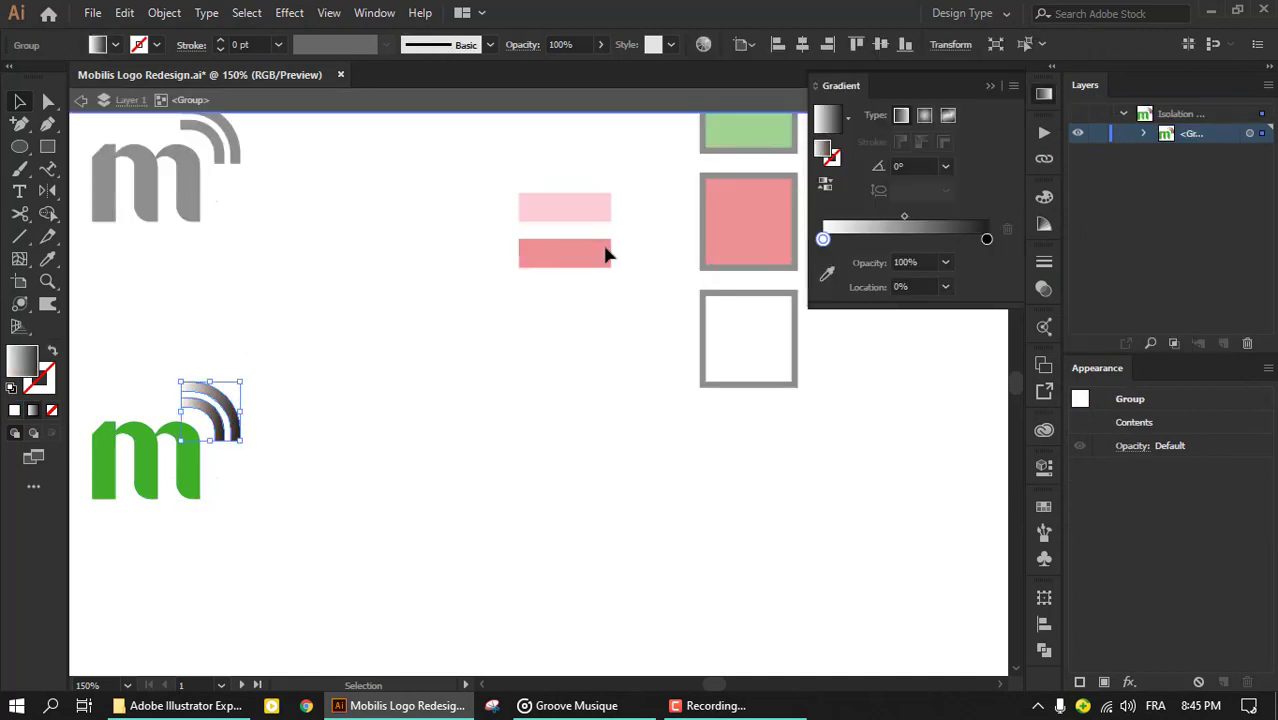
click(826, 273)
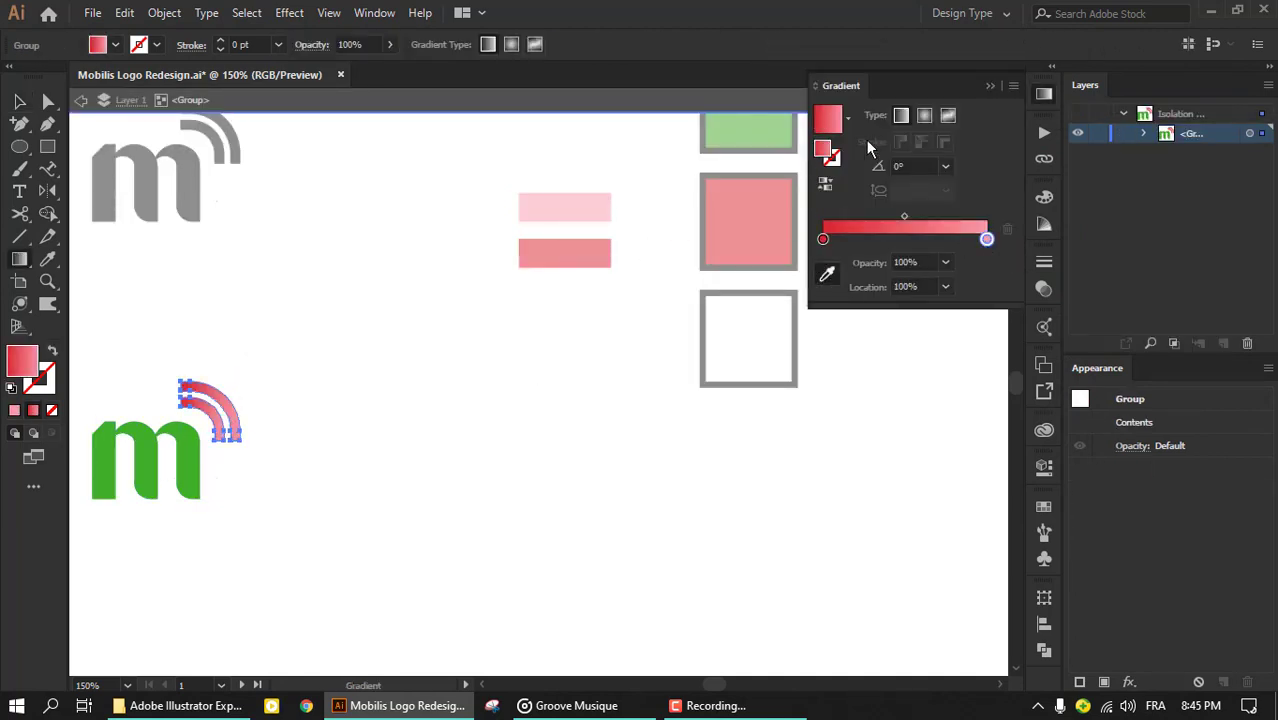
click(260, 402)
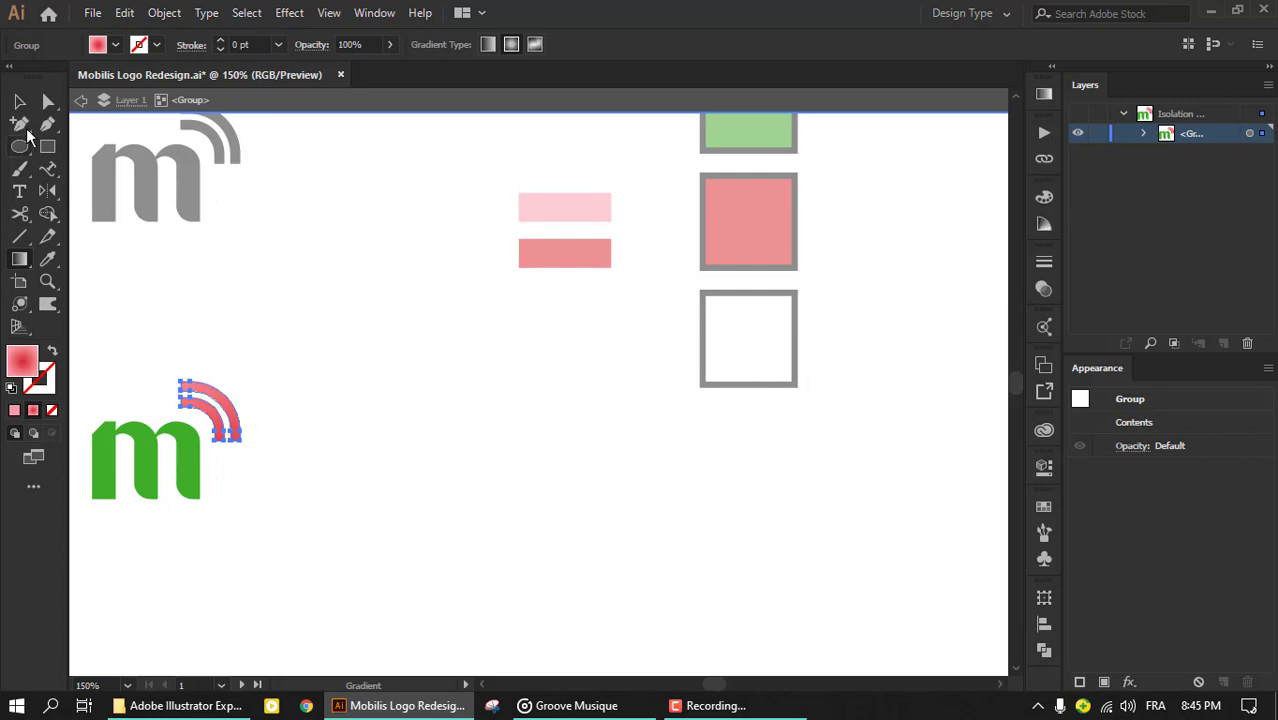
scroll(530, 333, down, 2)
scroll(530, 333, left, 5)
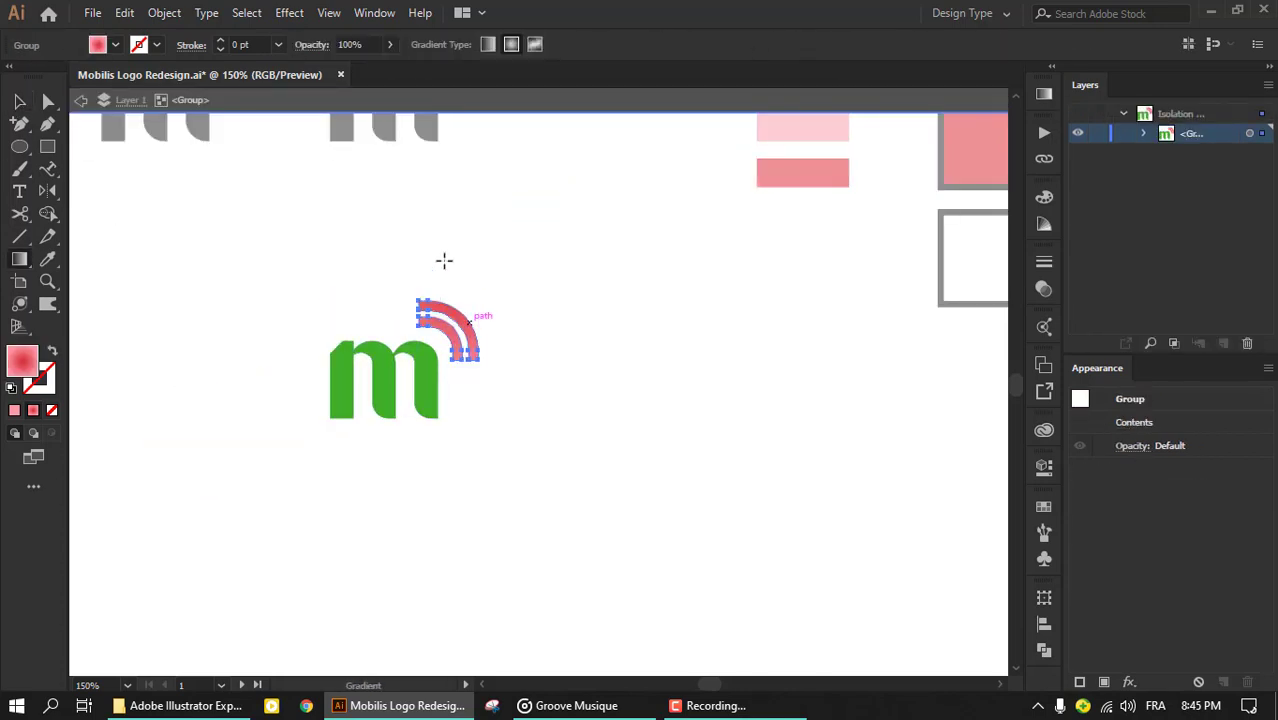
double_click(589, 285)
scroll(494, 318, up, 5)
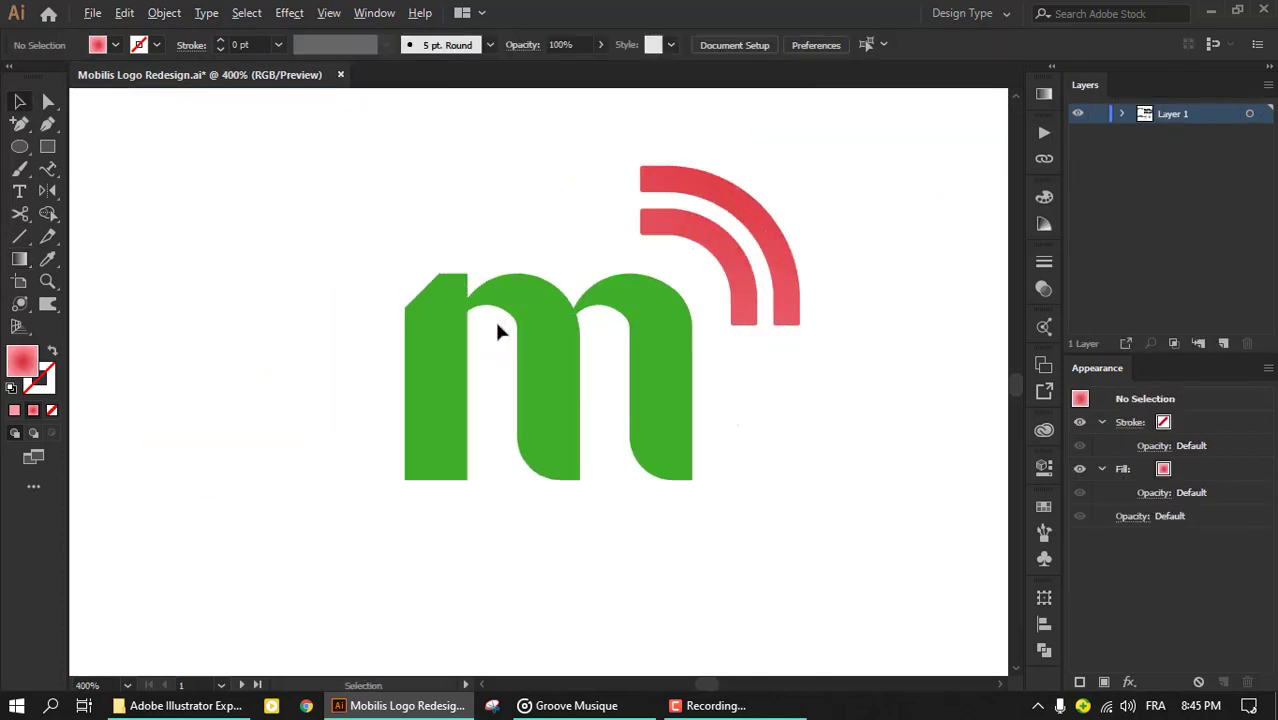
scroll(560, 330, down, 6)
Step: Alt-drag a copy of the m to the right and refill its arcs solid red
drag(588, 312, 703, 312)
scroll(703, 312, up, 1)
click(696, 270)
key(i)
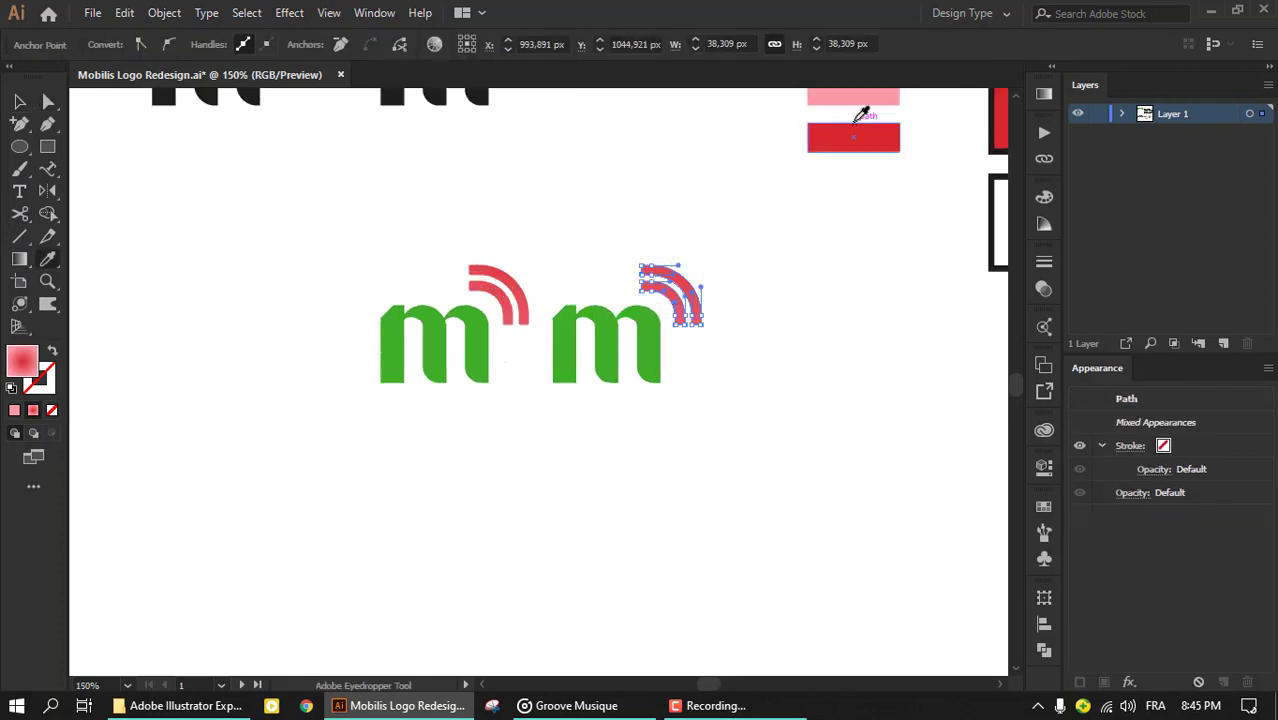
click(848, 130)
key(v)
click(349, 198)
scroll(650, 328, up, 3)
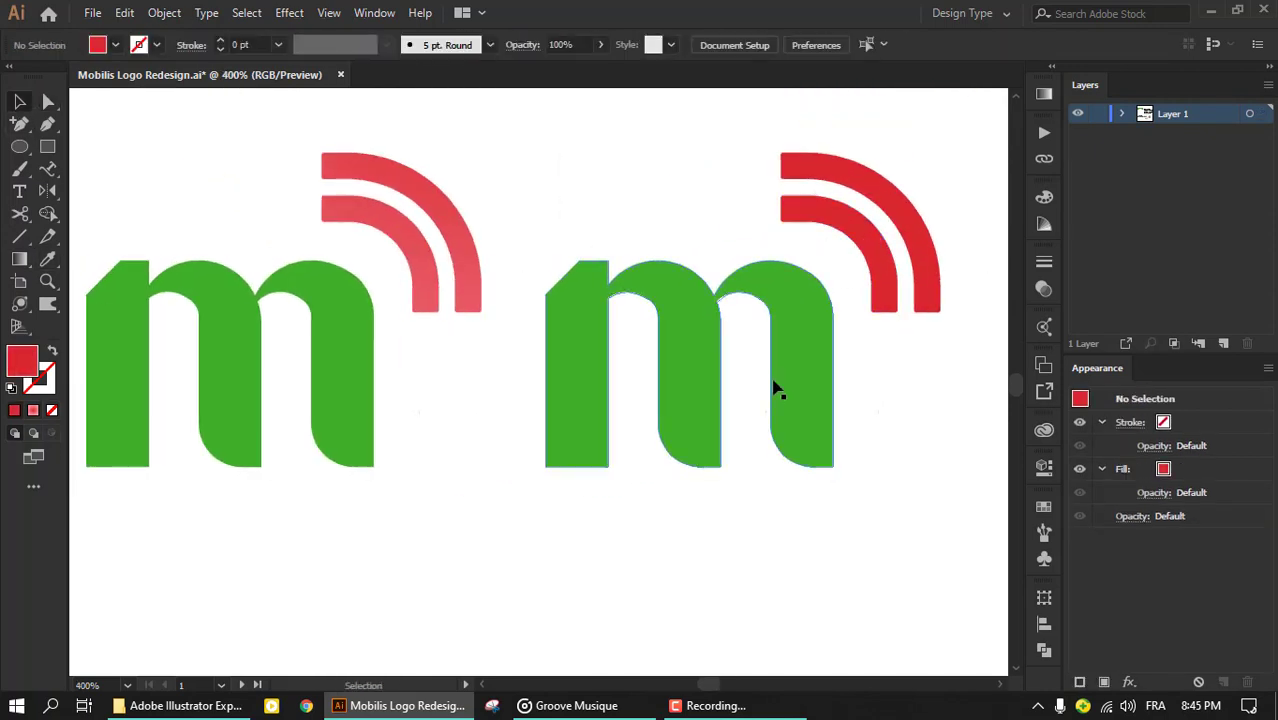
scroll(776, 385, down, 2)
Step: Duplicate the second m below it and lower its arcs' saturation to a lighter red
drag(765, 330, 765, 475)
double_click(785, 418)
key(ctrl+z)
drag(790, 229, 790, 434)
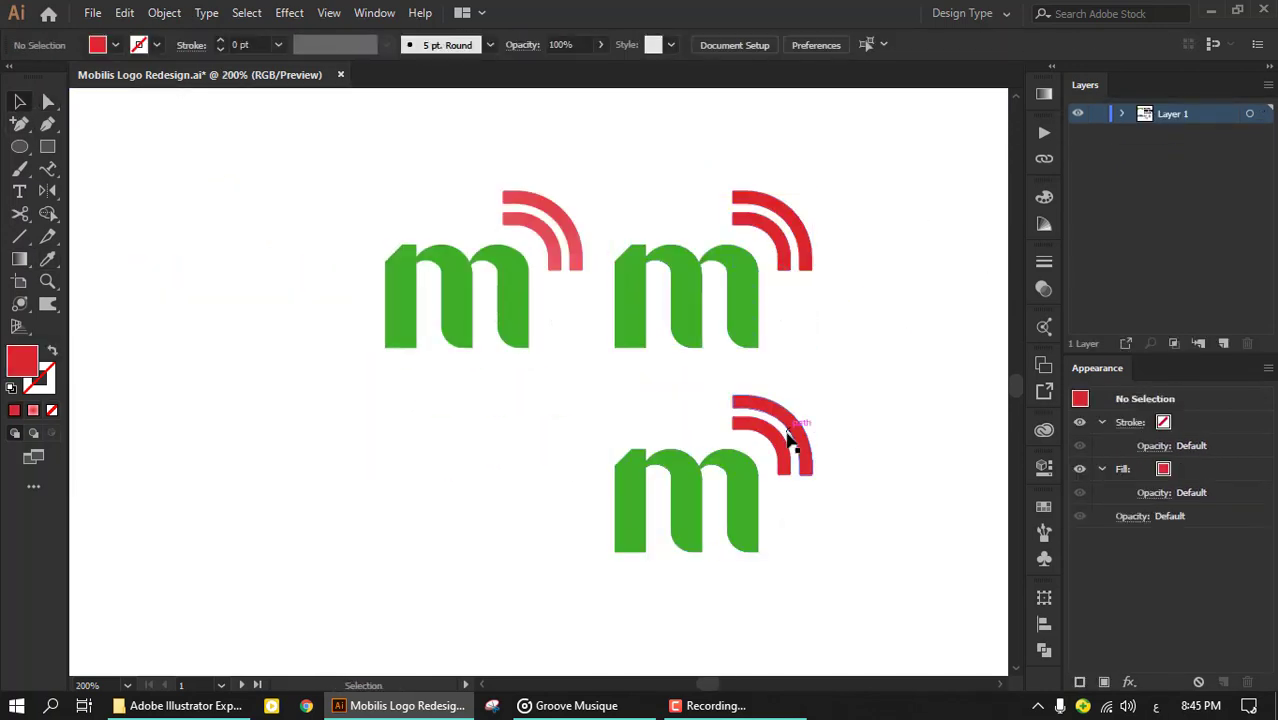
double_click(803, 443)
double_click(22, 360)
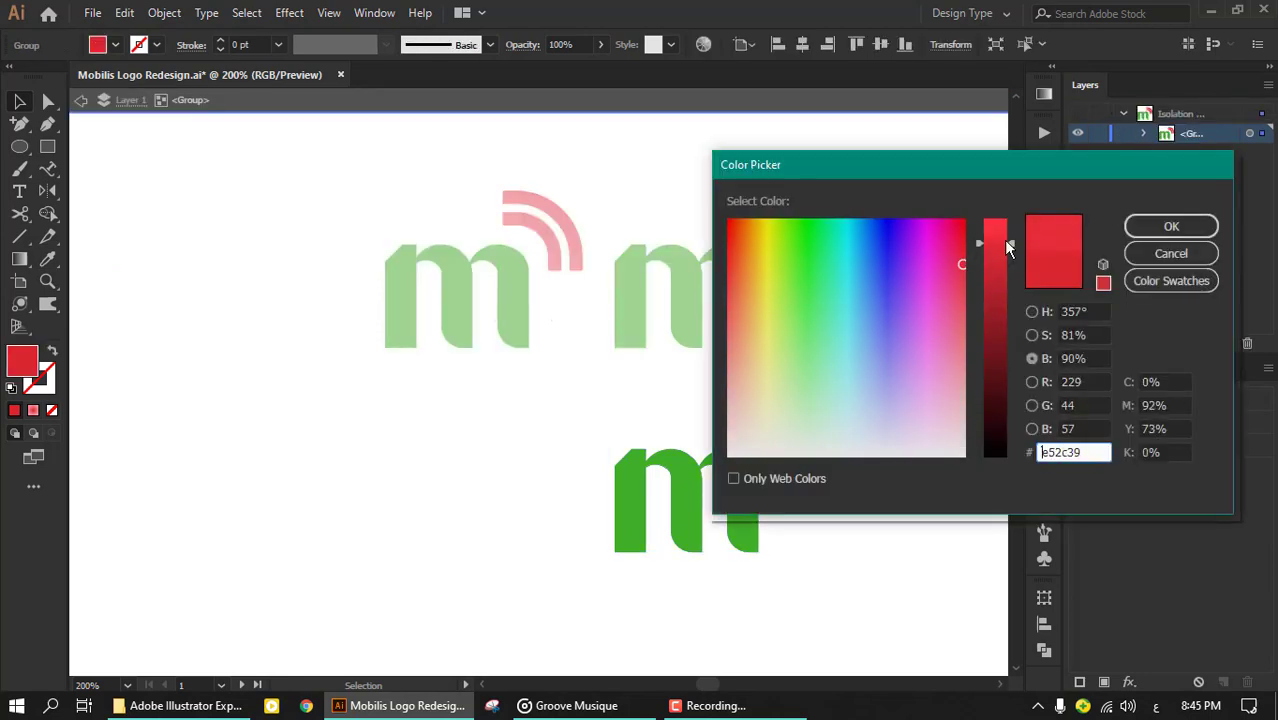
click(1033, 334)
drag(999, 240, 999, 268)
click(1164, 223)
double_click(668, 380)
Step: Delete the two trial m copies and move the green m to the left
click(699, 486)
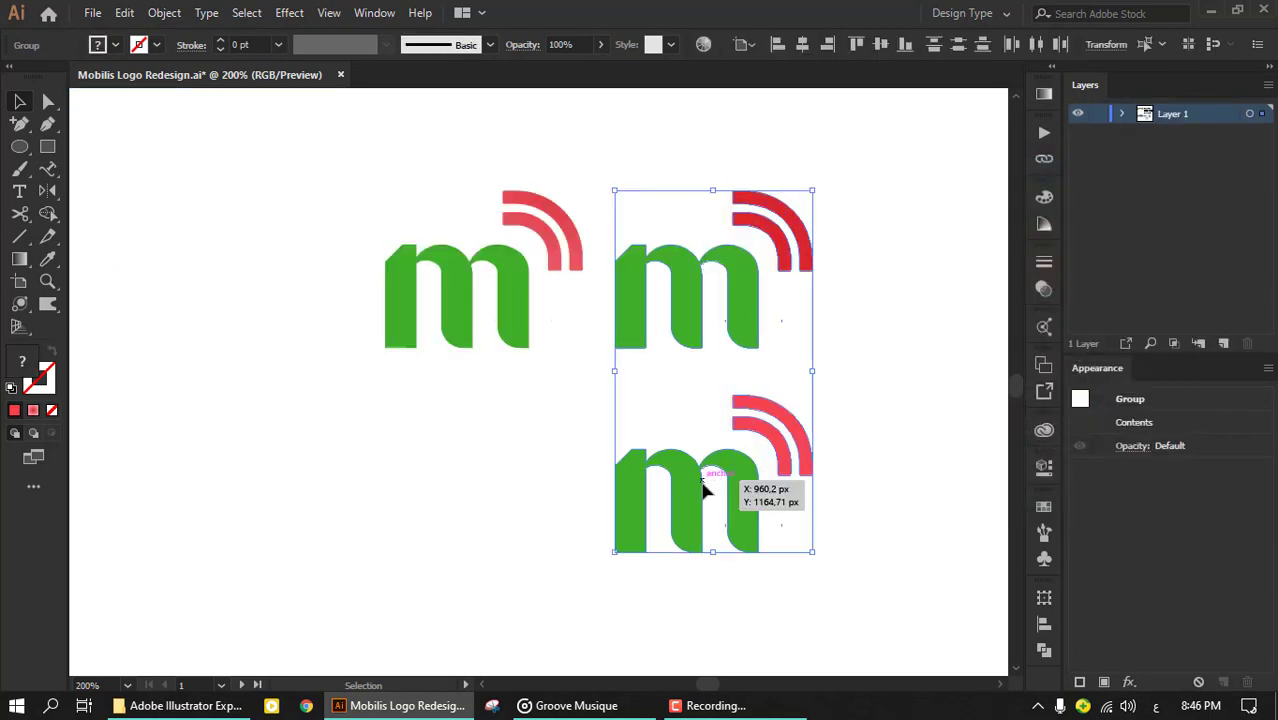
key(Delete)
scroll(679, 390, down, 3)
scroll(679, 390, up, 1)
mouse_move(745, 357)
mouse_down()
mouse_move(185, 342)
mouse_move(425, 346)
mouse_move(482, 393)
mouse_up()
click(459, 421)
scroll(414, 363, up, 2)
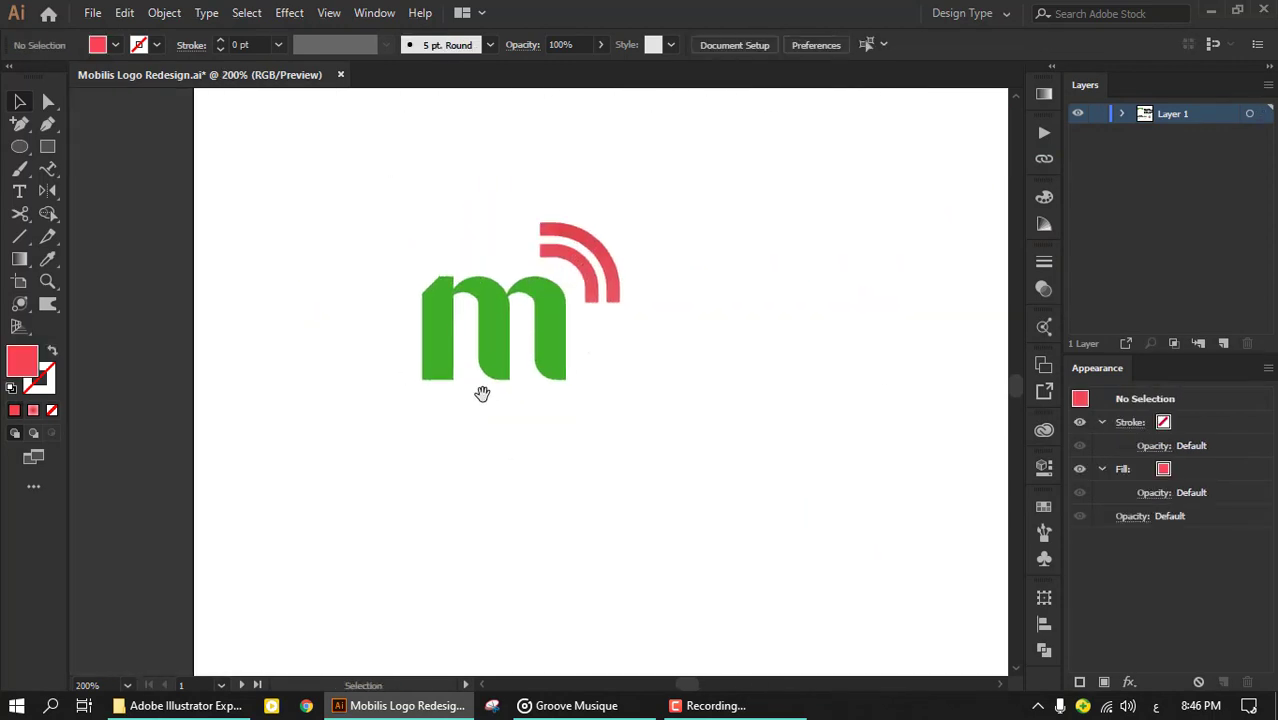
scroll(414, 363, down, 3)
Step: Place the mobilis text under the green m and centre the m above it
scroll(522, 342, down, 2)
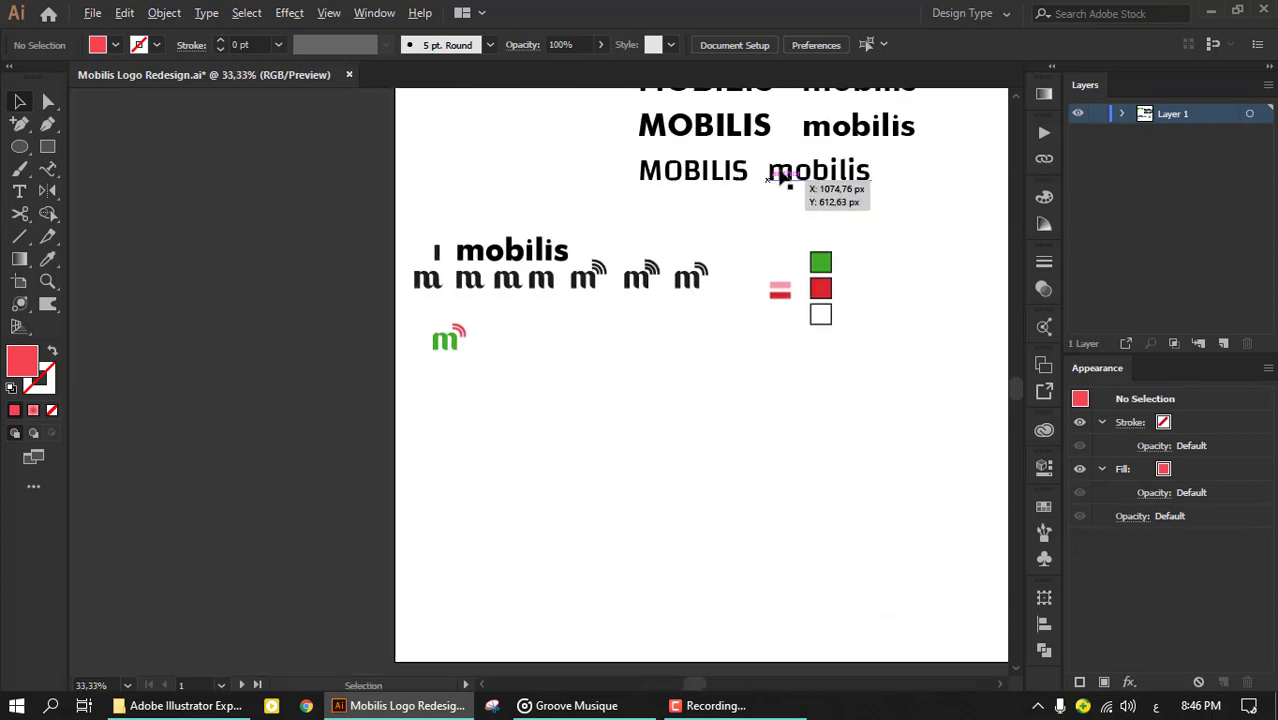
drag(493, 358, 452, 400)
drag(448, 340, 513, 366)
scroll(508, 378, up, 1)
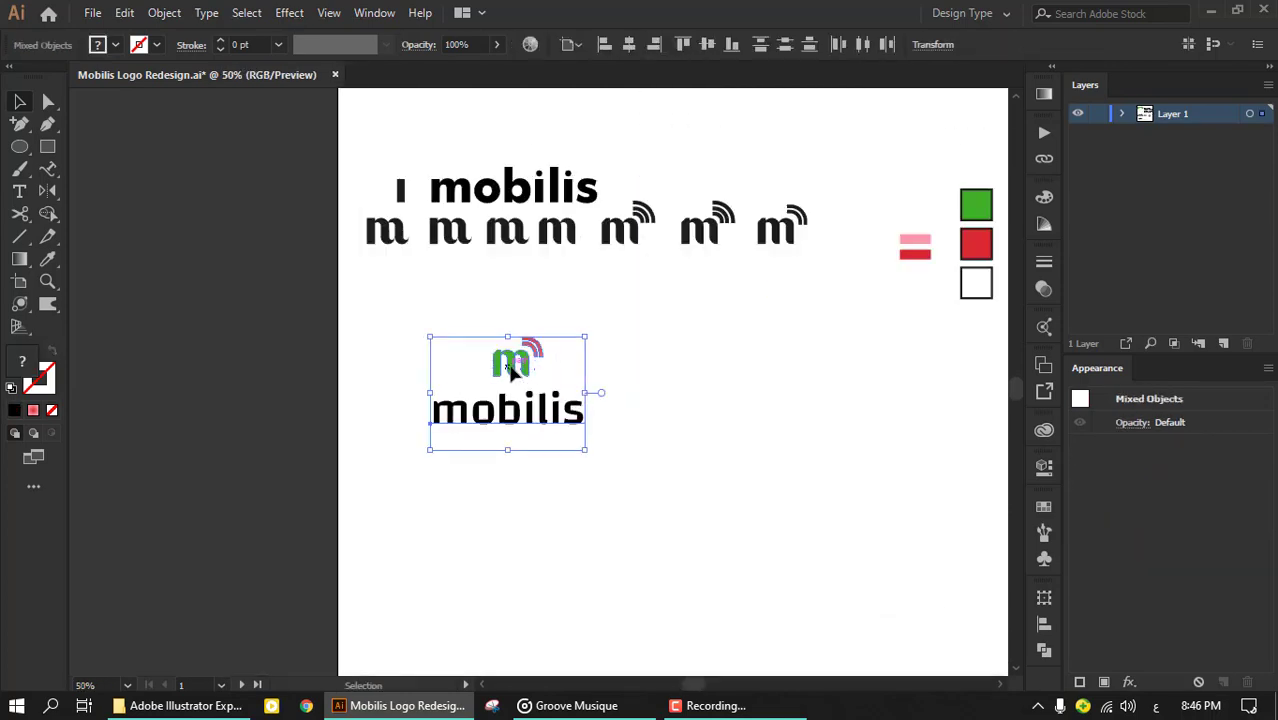
click(551, 456)
scroll(551, 456, up, 3)
Step: Set the mobilis text to SemiBold at 70 pt
click(495, 362)
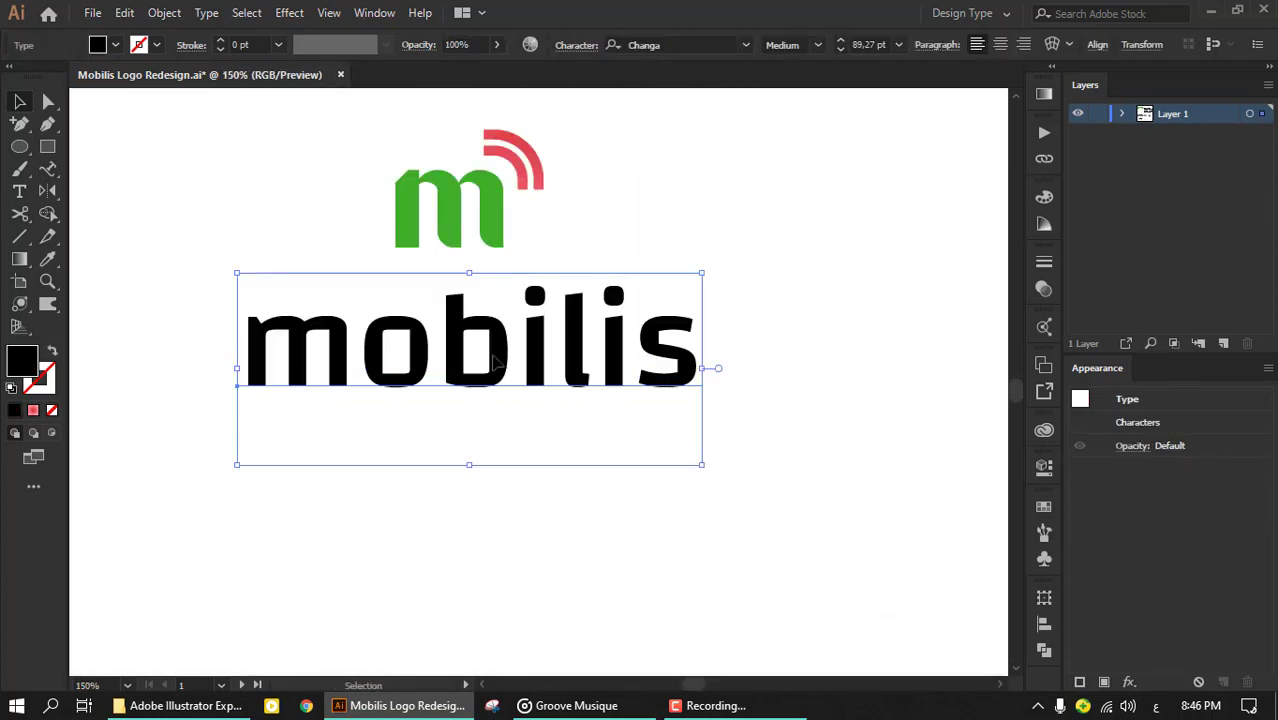
click(815, 46)
click(802, 160)
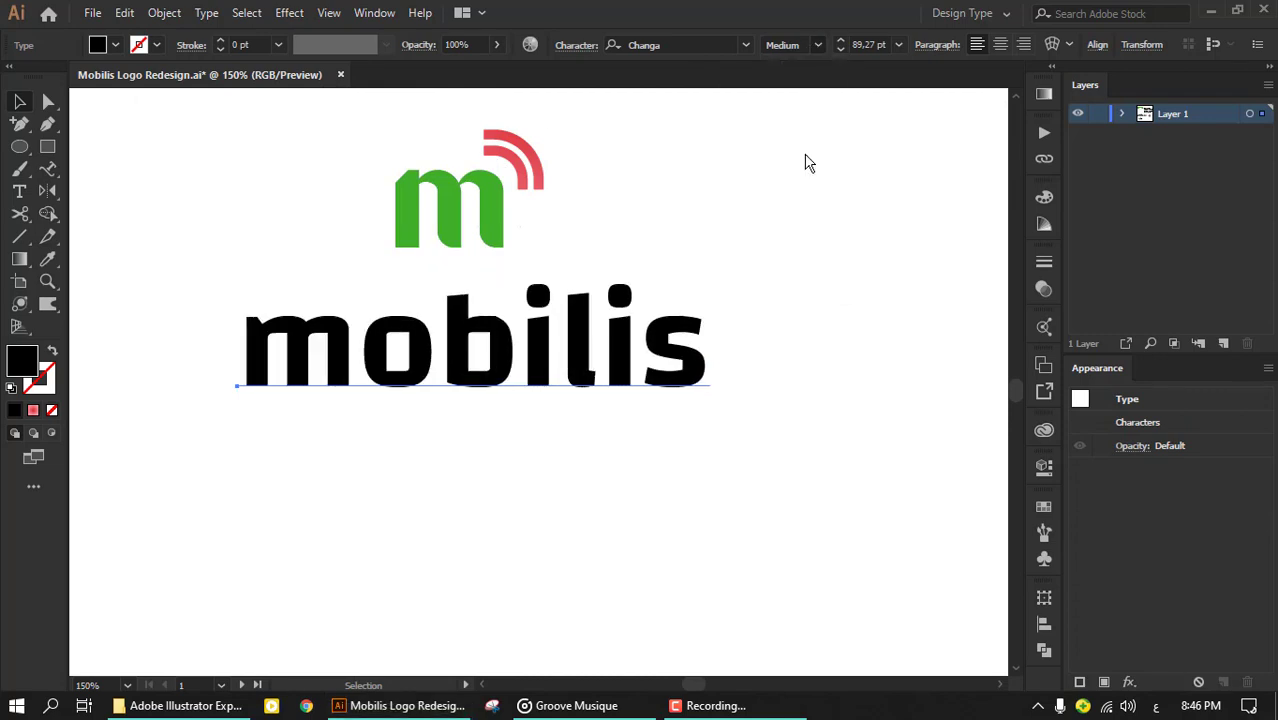
click(841, 49)
Step: Align the mobilis text horizontally centred under the m
drag(470, 345, 303, 345)
shift+click(422, 240)
click(629, 44)
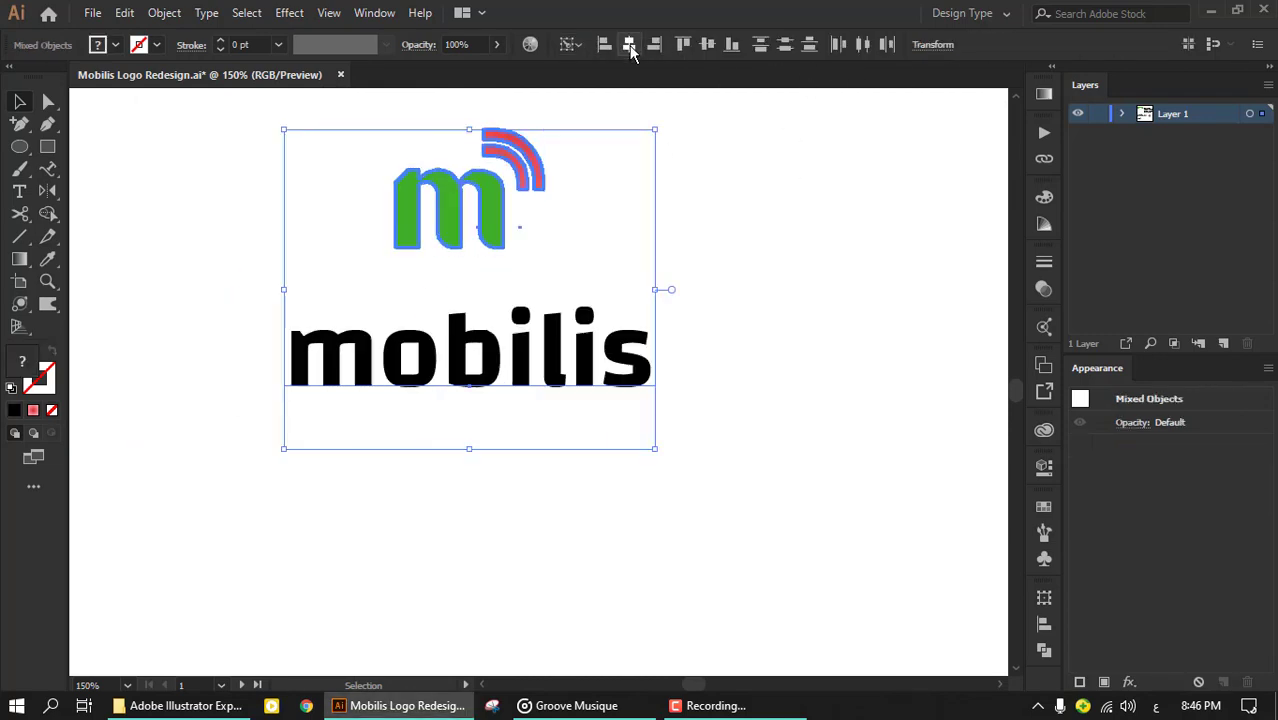
key(ctrl+shift+a)
click(520, 368)
Step: Eyedropper green onto mobilis, then darken it in the Color Picker
key(i)
click(19, 101)
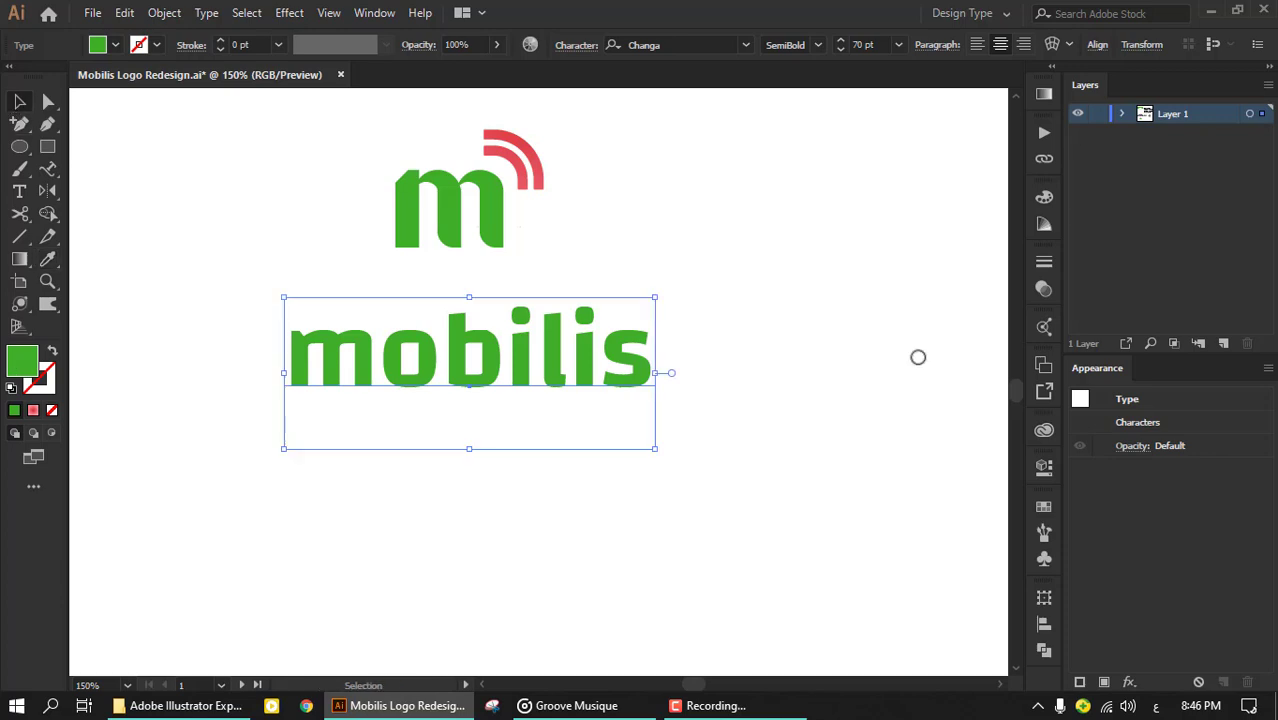
drag(1002, 298, 1003, 281)
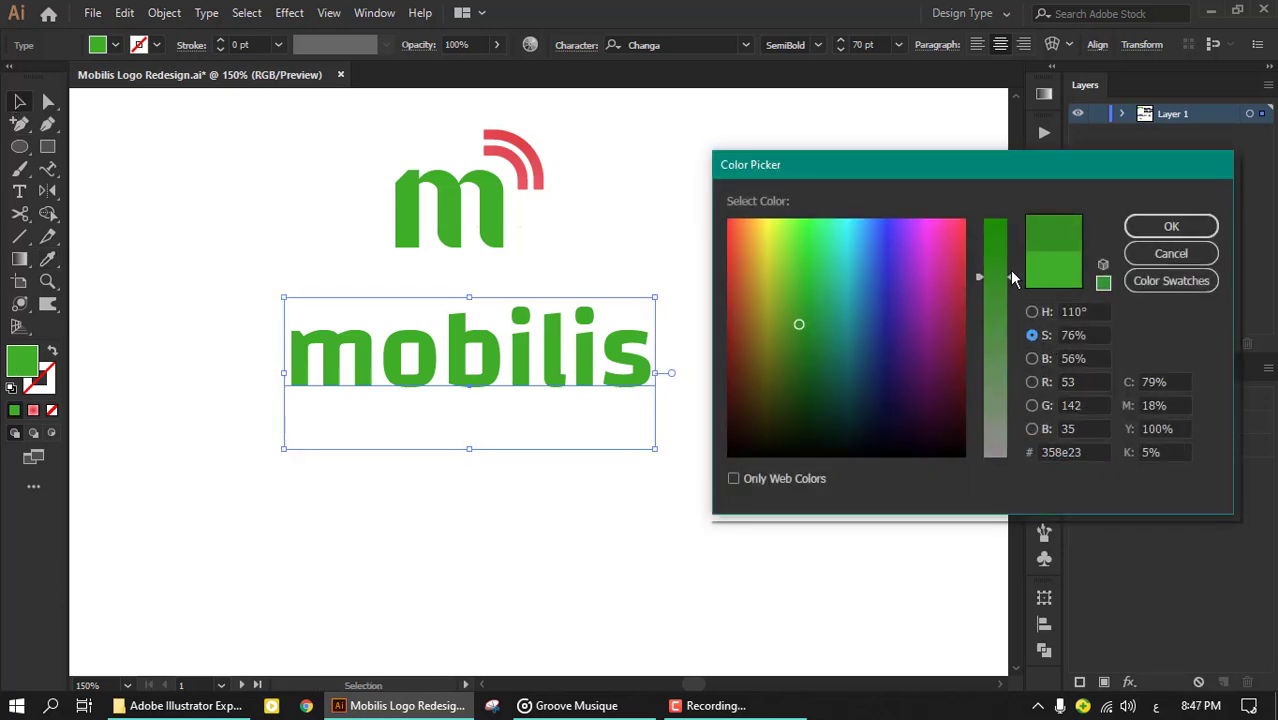
key(Return)
click(542, 288)
Step: Zoom and pan around to check the two-tone green logo
scroll(474, 347, up, 3)
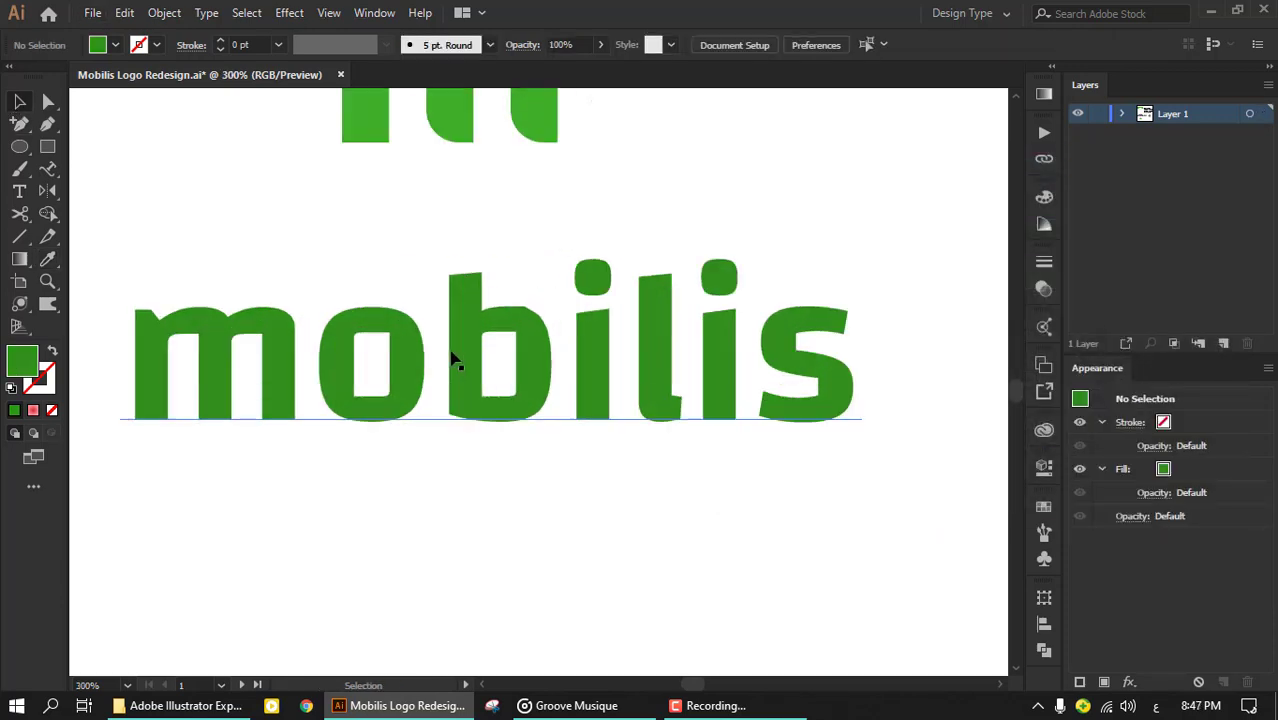
scroll(451, 357, down, 2)
scroll(707, 357, up, 3)
scroll(512, 295, up, 3)
scroll(512, 297, down, 3)
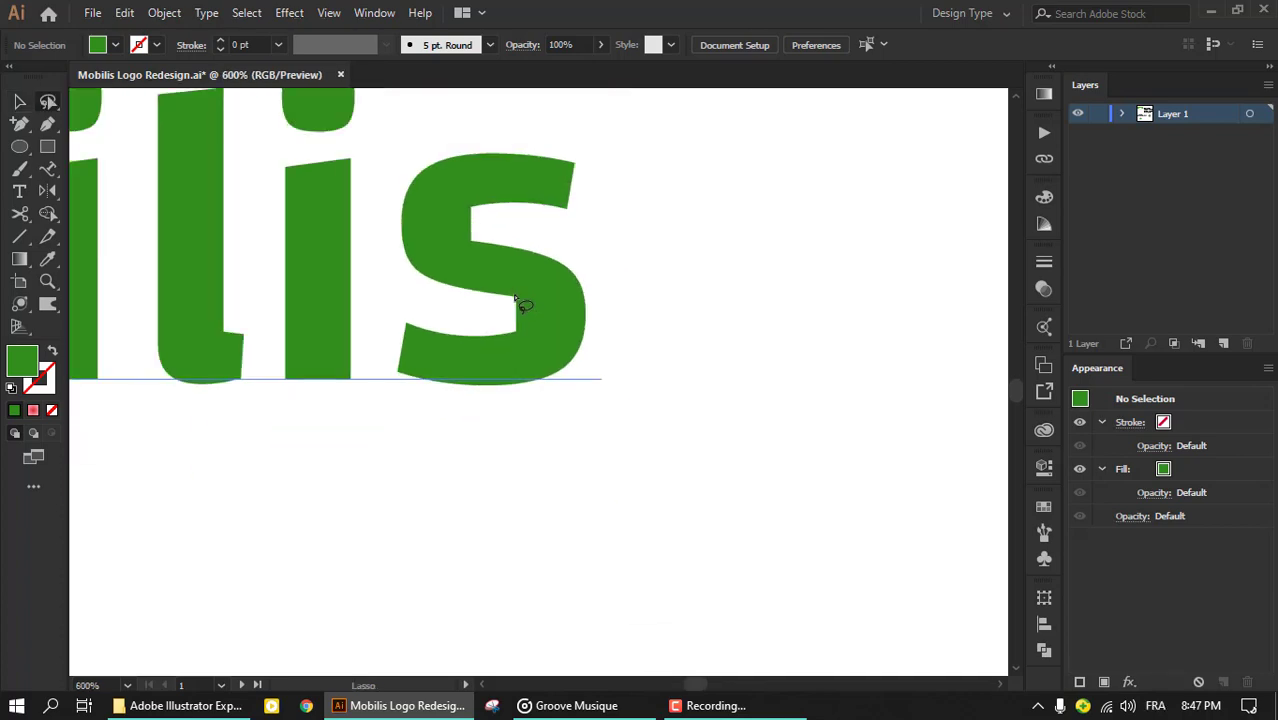
scroll(525, 295, down, 2)
click(20, 103)
scroll(479, 354, down, 1)
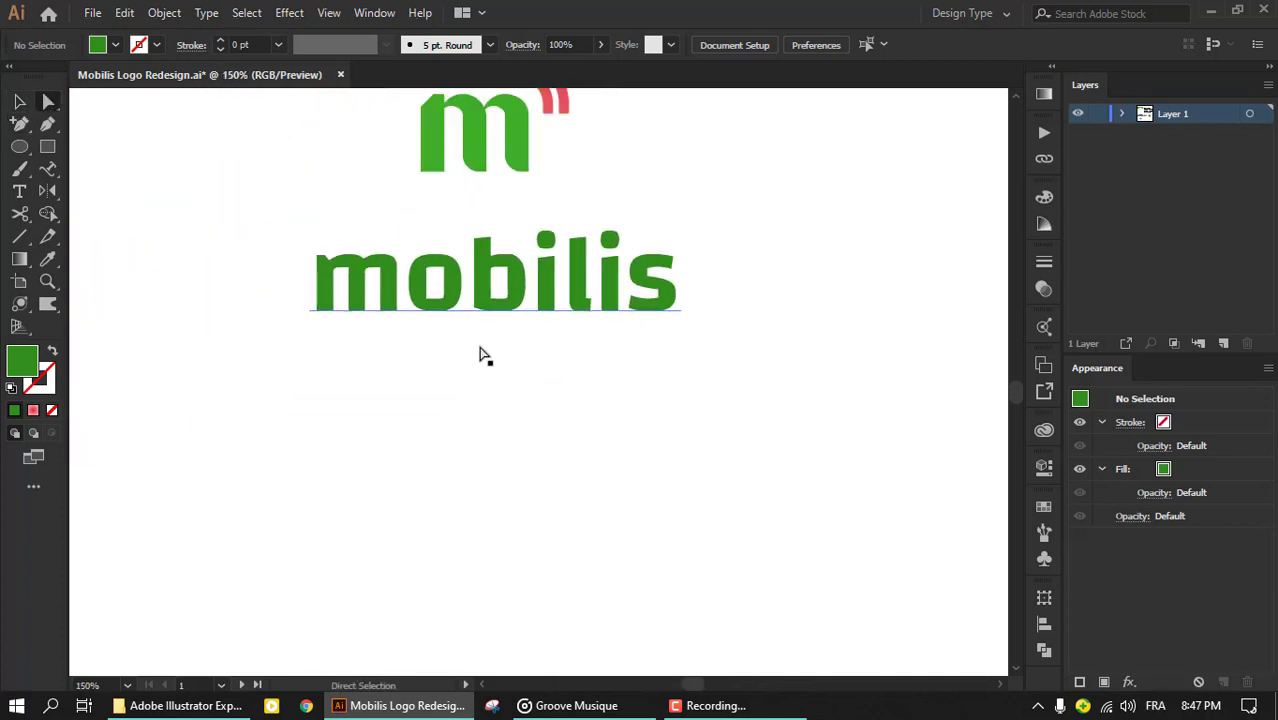
scroll(483, 469, up, 2)
scroll(651, 486, left, 3)
scroll(600, 318, right, 1)
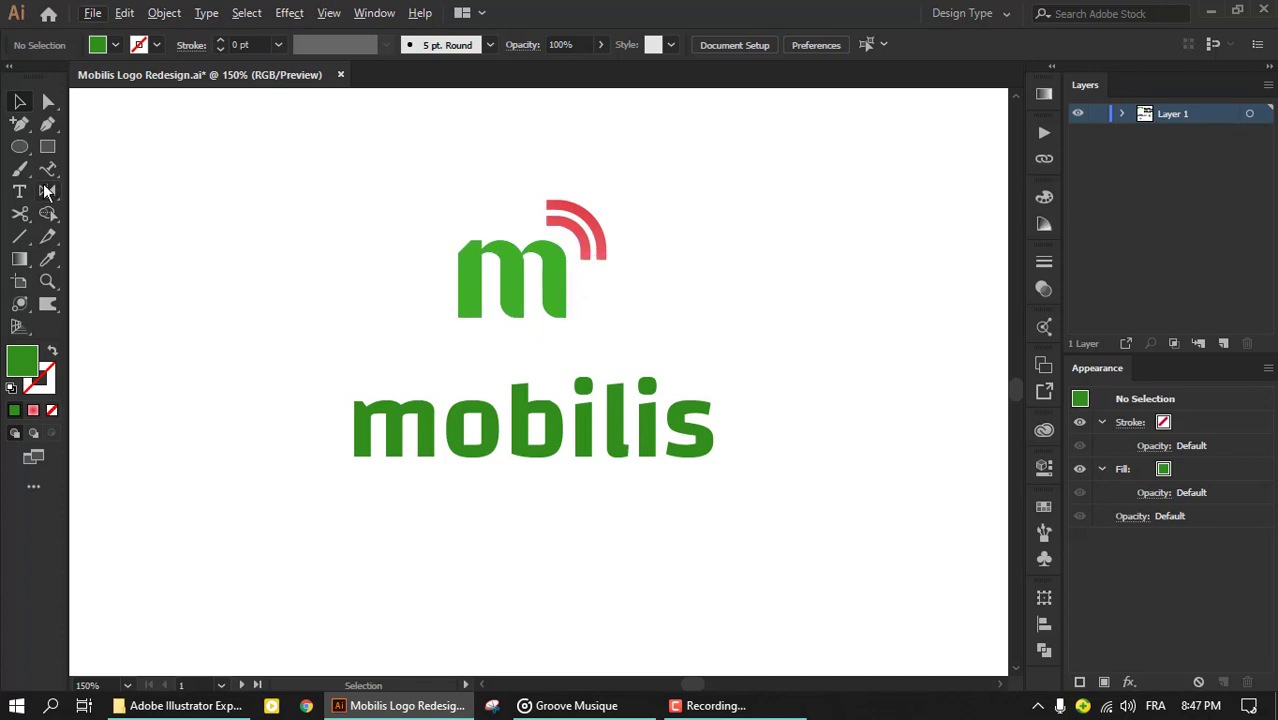
Step: Copy the ® registered sign from the Windows Character Map (charmap)
click(19, 191)
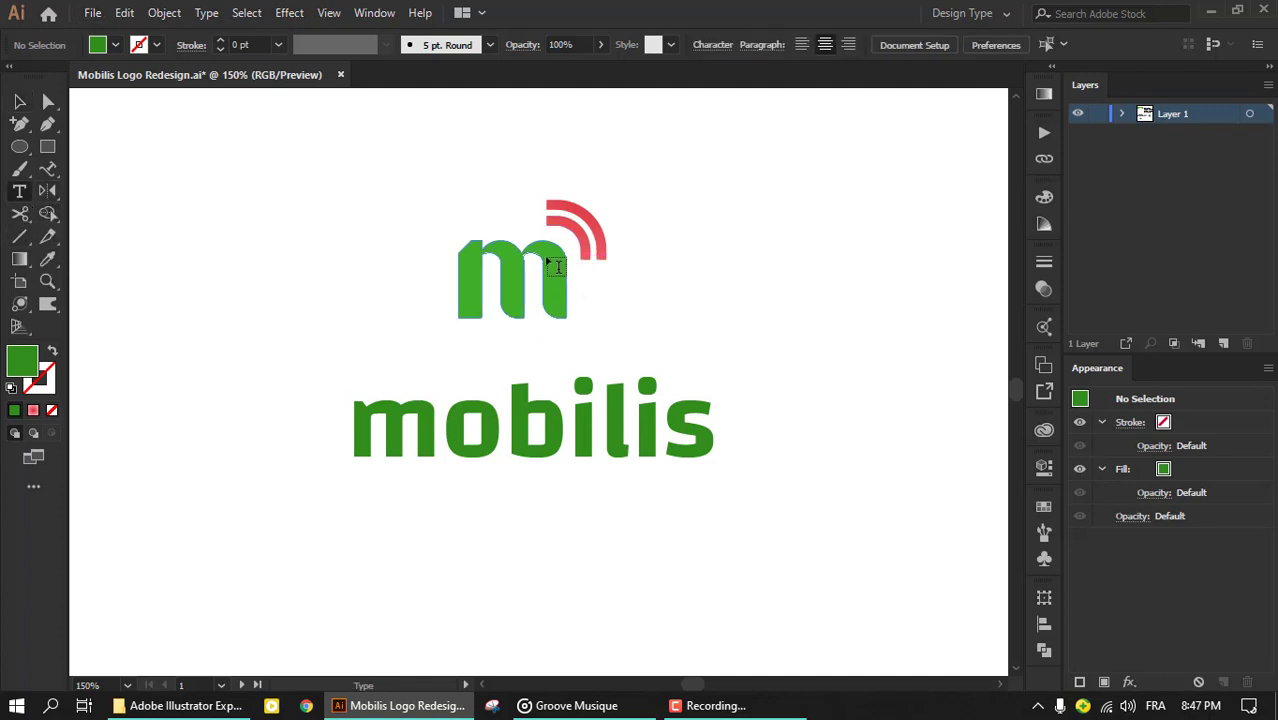
key(super+r)
text(p)
key(Return)
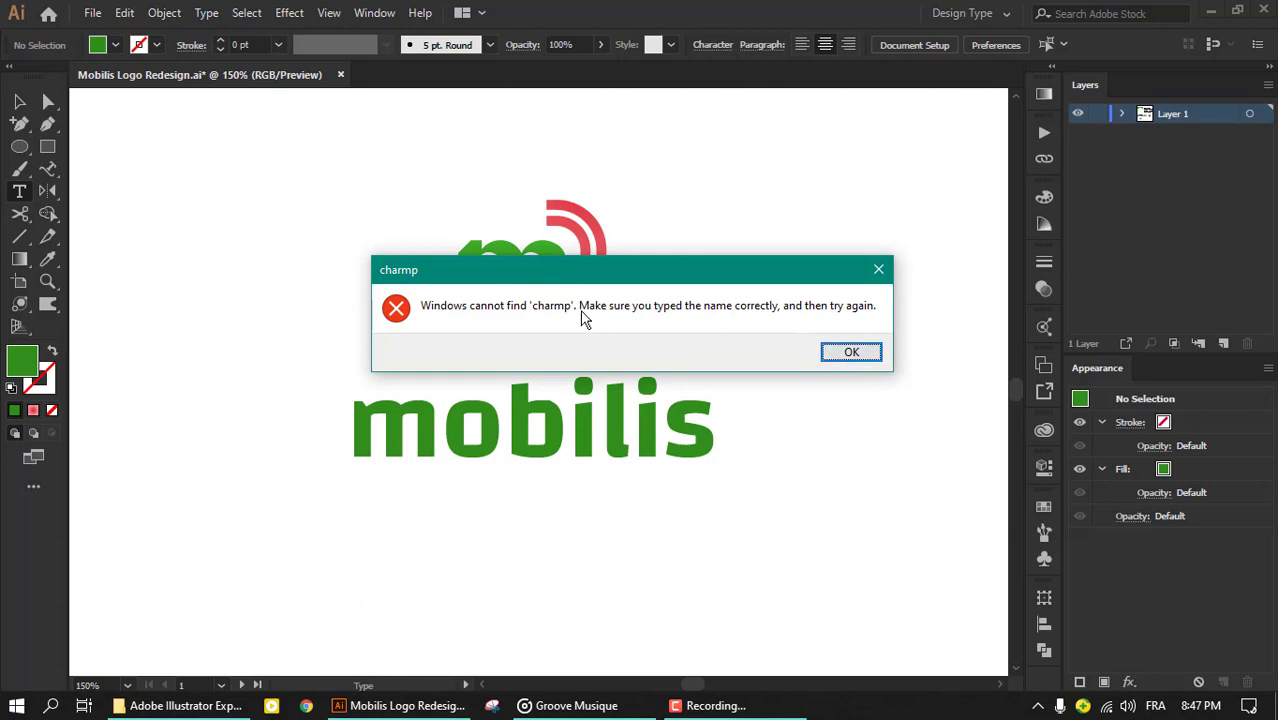
click(851, 351)
text(rmap)
key(Return)
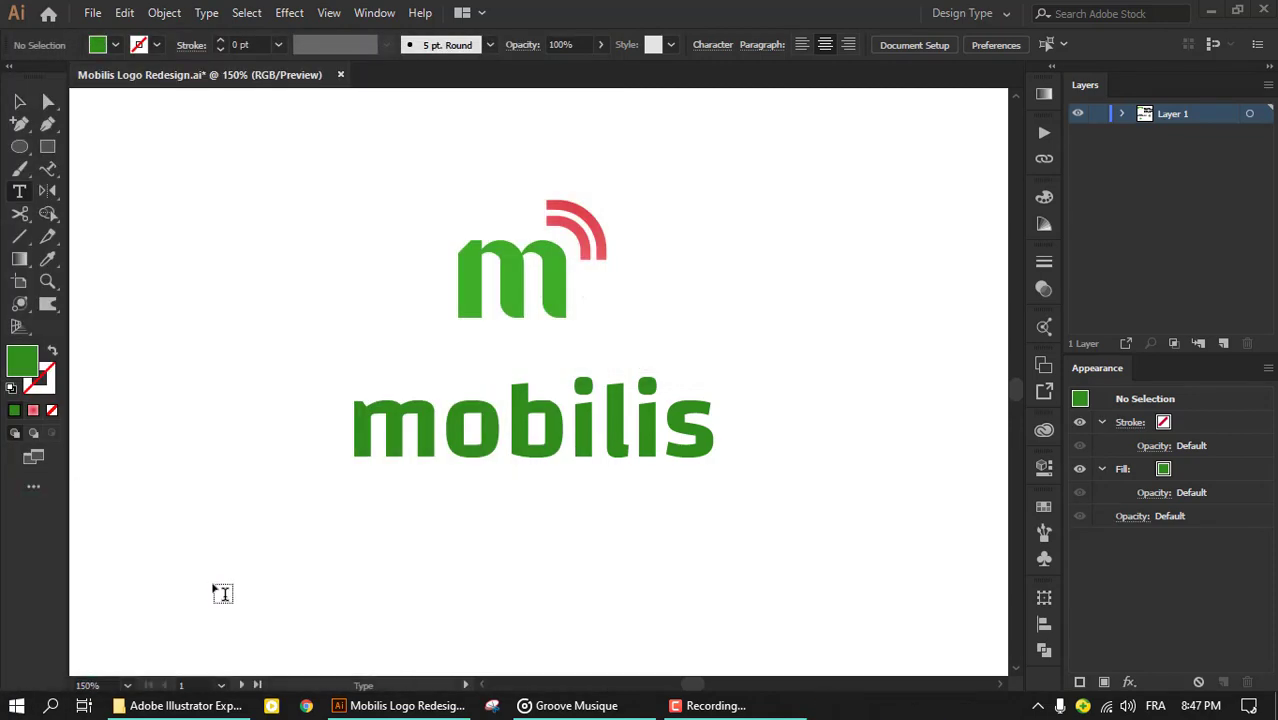
click(212, 258)
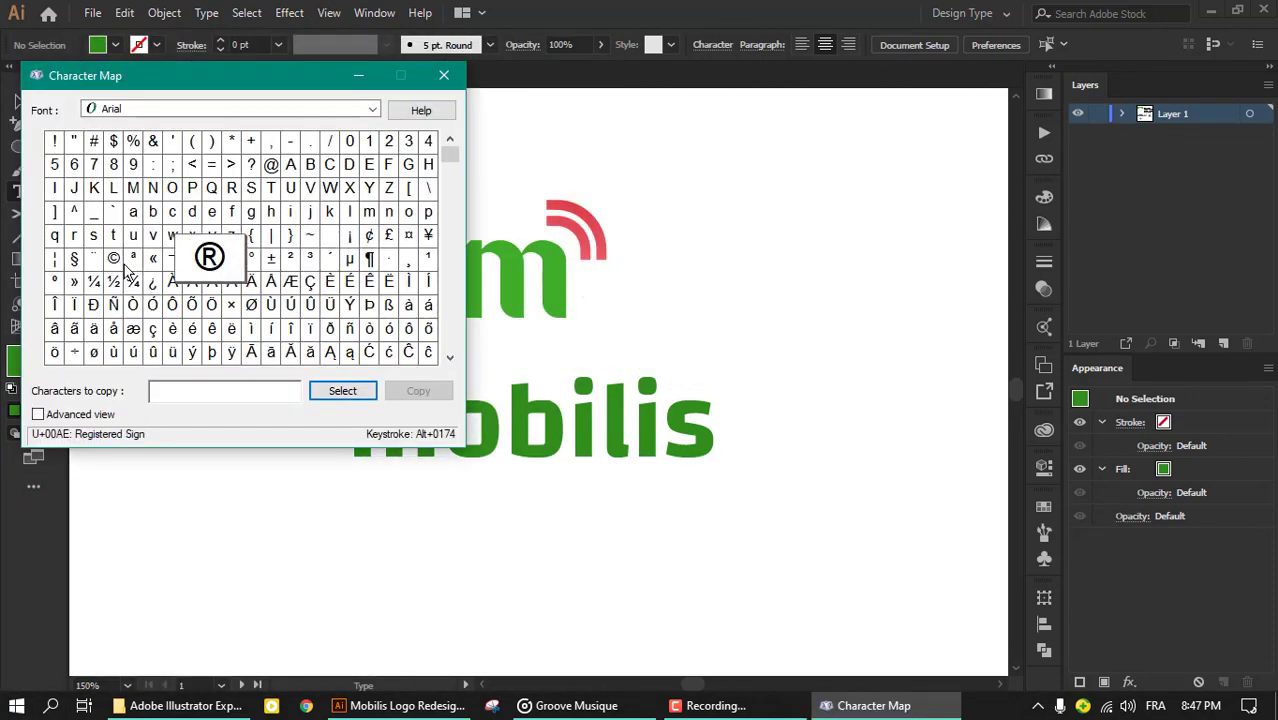
click(113, 258)
double_click(211, 258)
click(418, 391)
click(560, 228)
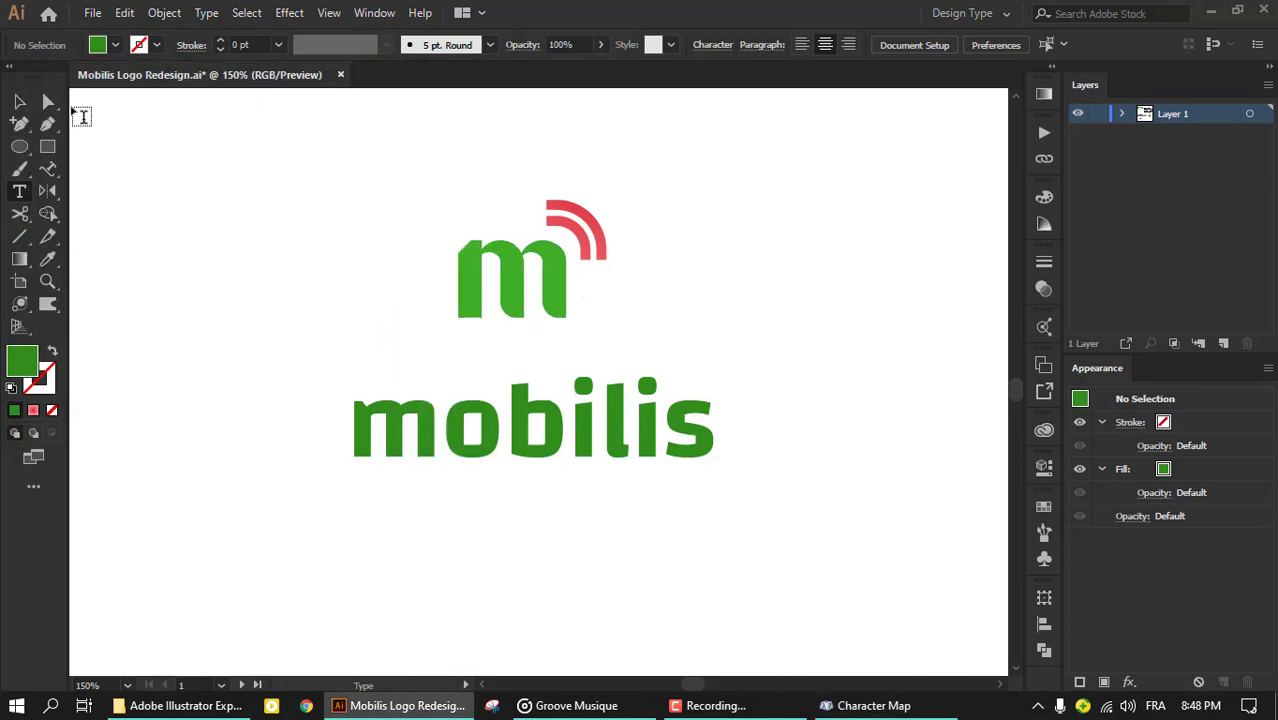
Step: Paste the ® sign onto the canvas and convert it to outlines
click(590, 330)
key(ctrl+v)
key(Escape)
right_click(743, 270)
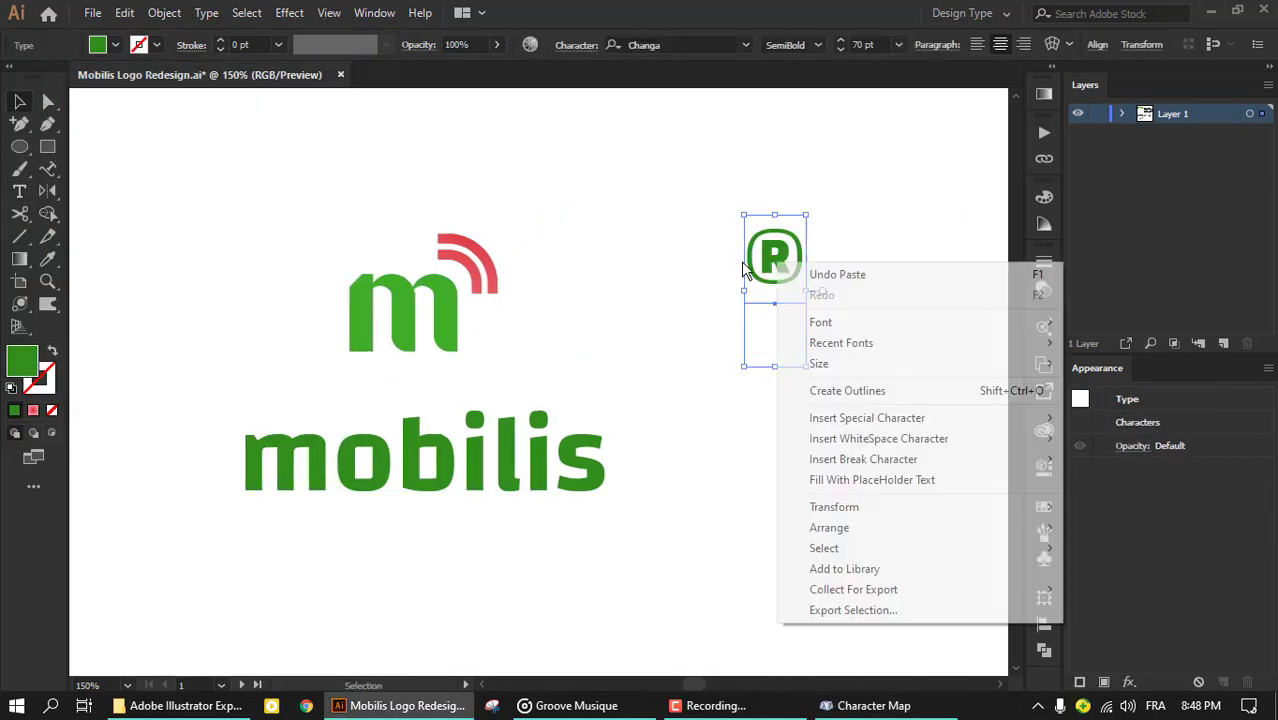
click(164, 12)
right_click(765, 258)
click(847, 390)
Step: Move the ® mark up beside the red arcs
mouse_move(778, 256)
mouse_down()
mouse_move(645, 175)
mouse_move(676, 274)
mouse_move(677, 205)
mouse_up()
scroll(787, 257, up, 2)
click(697, 262)
scroll(662, 288, down, 2)
scroll(662, 288, up, 1)
click(776, 234)
scroll(688, 195, up, 2)
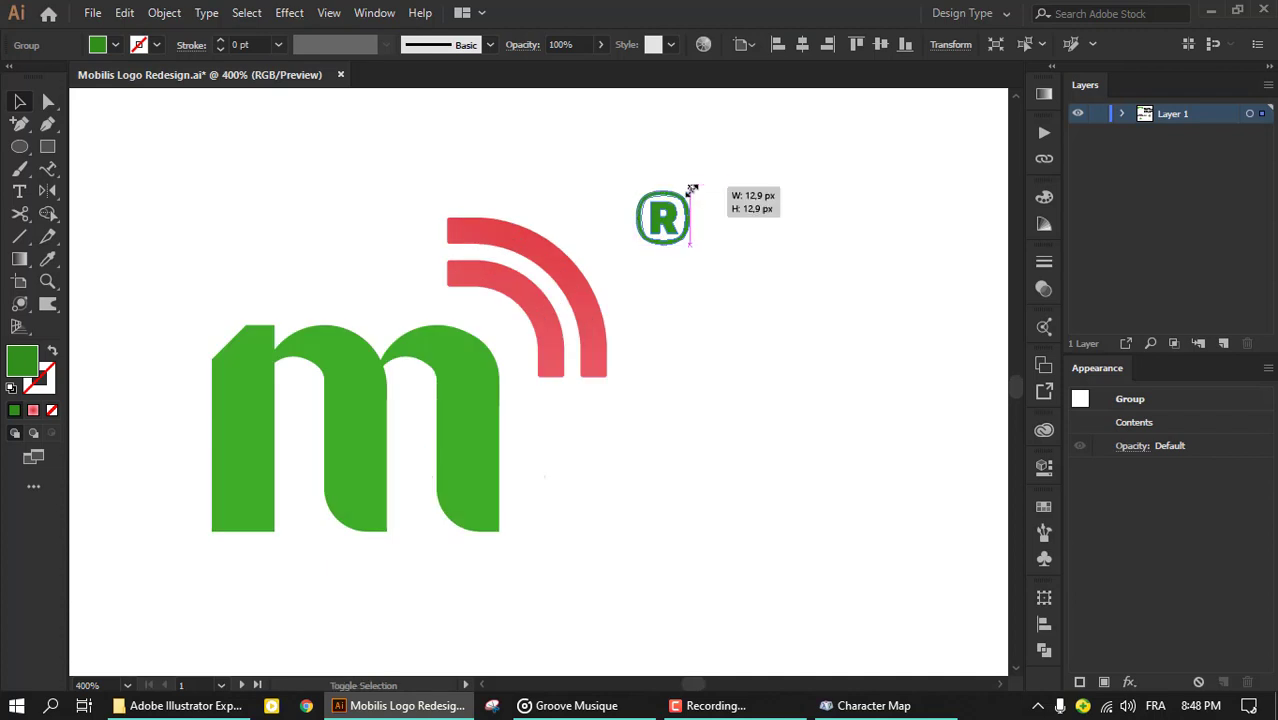
scroll(740, 260, down, 1)
scroll(814, 299, down, 2)
Step: Set the ® text to the ExtraLight weight and create outlines from it
click(622, 325)
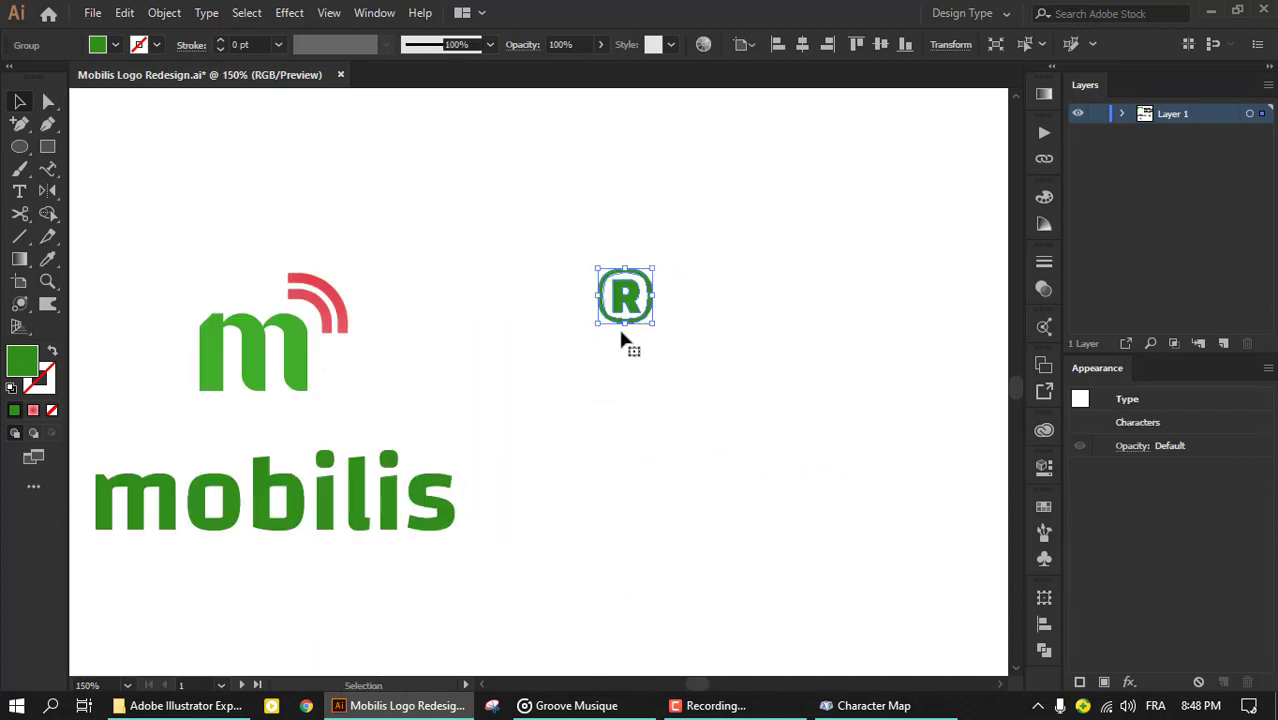
click(818, 45)
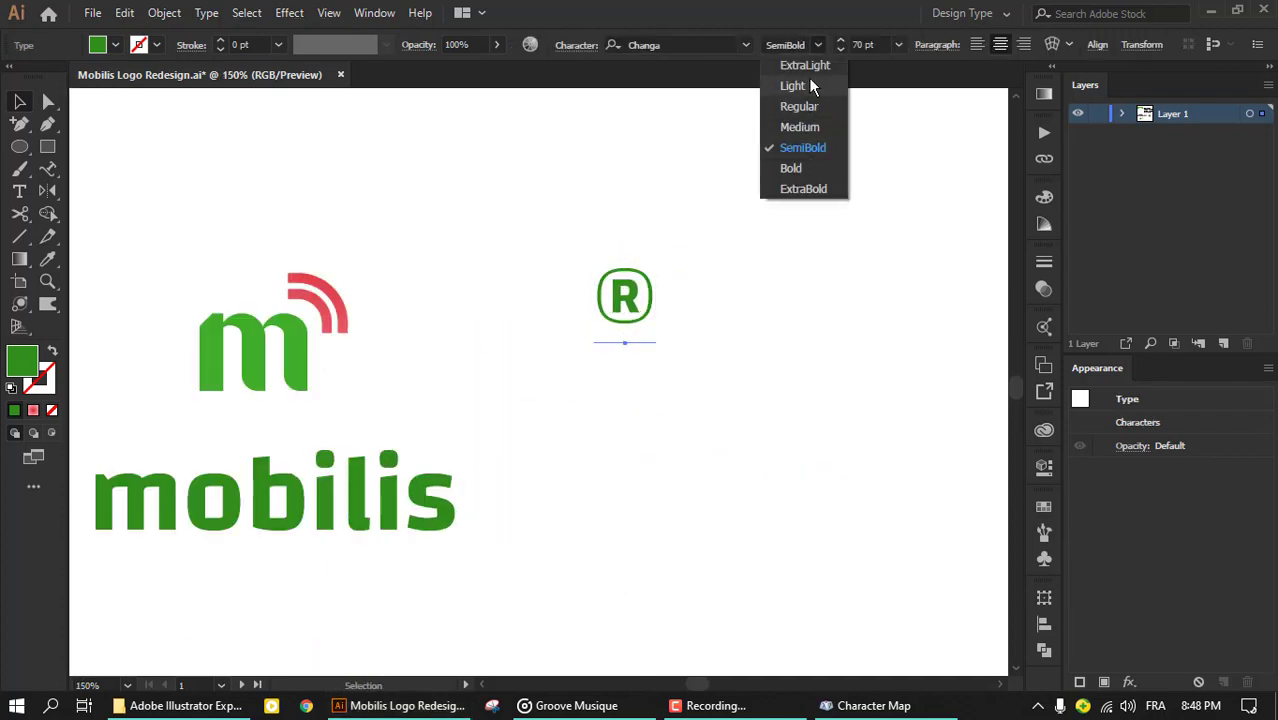
click(806, 67)
right_click(628, 285)
click(736, 418)
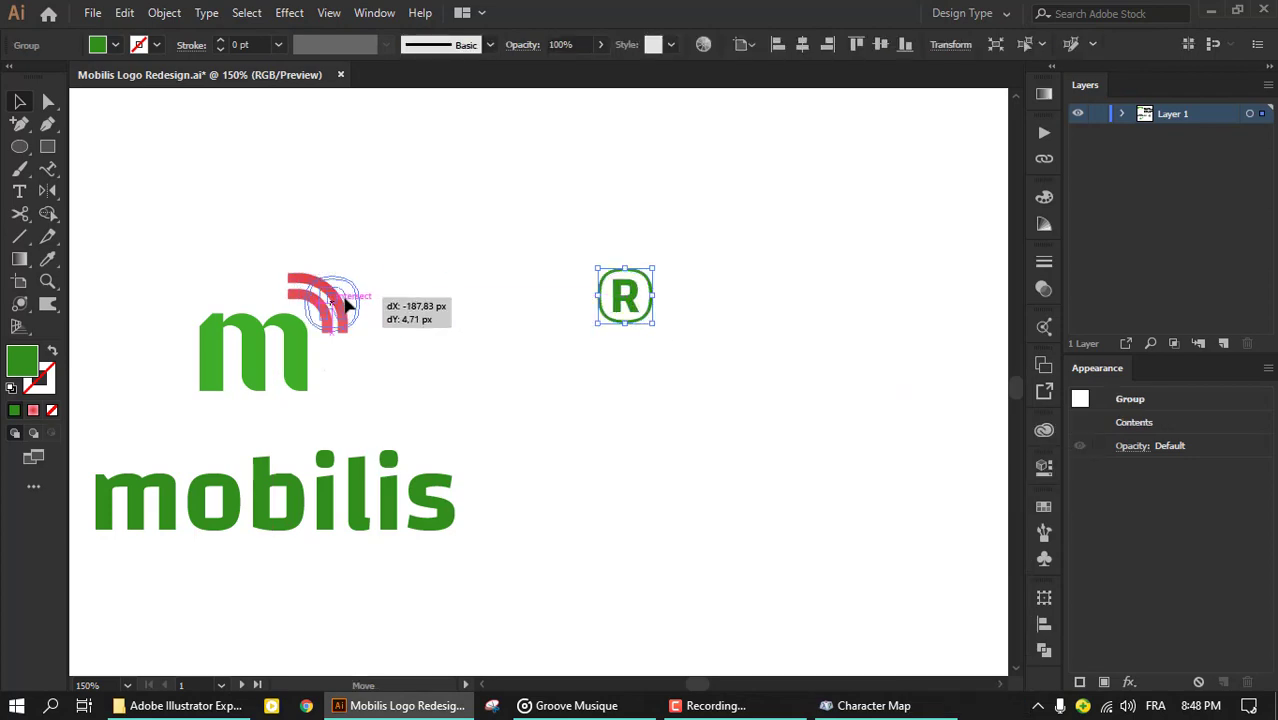
Step: Shrink the thin ® to a small mark at the top right of the arcs
scroll(268, 295, up, 2)
mouse_move(622, 295)
mouse_down()
mouse_move(277, 293)
mouse_move(650, 292)
mouse_up()
scroll(268, 295, up, 3)
drag(423, 597, 633, 334)
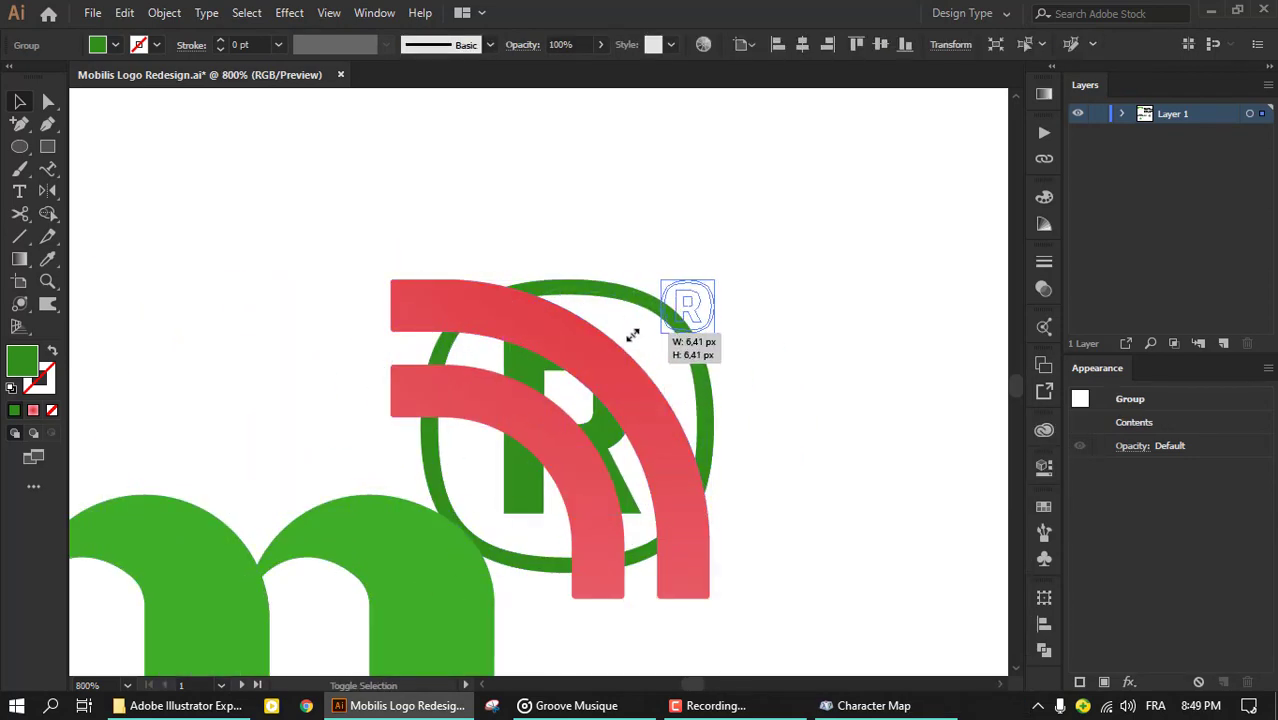
click(815, 271)
key(ctrl+minus)
scroll(733, 242, down, 3)
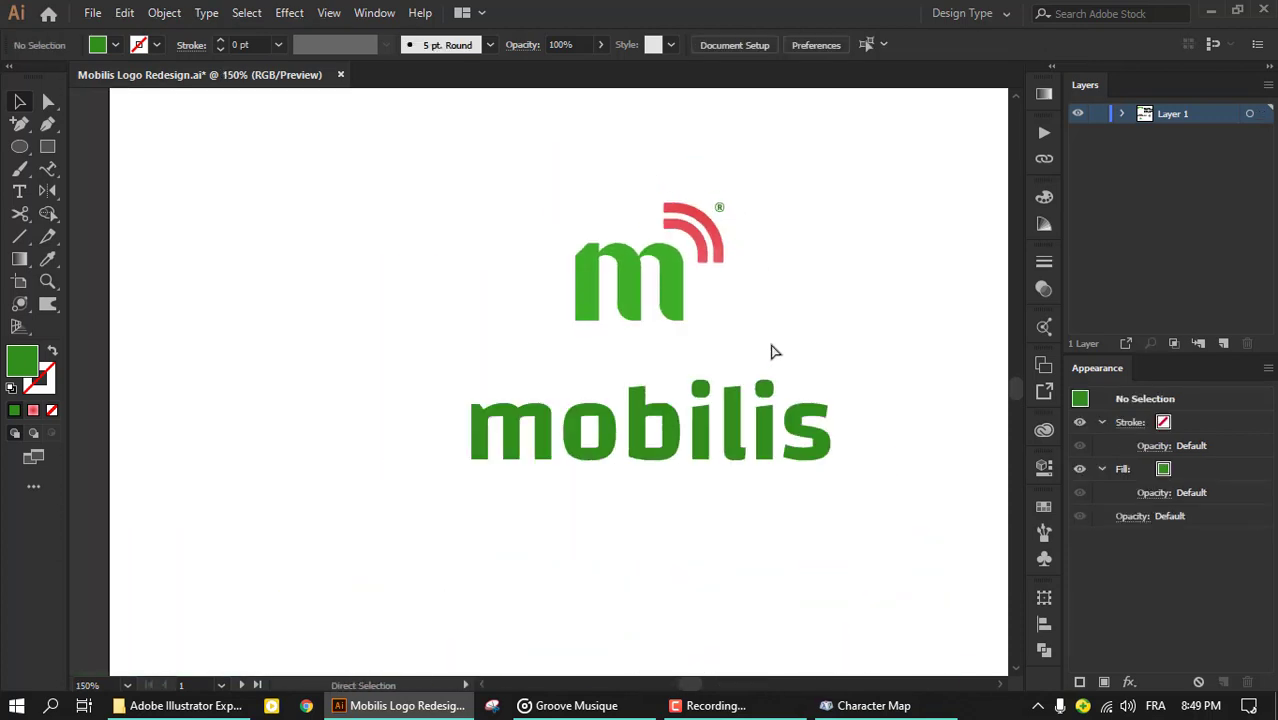
scroll(770, 351, up, 1)
scroll(656, 322, down, 3)
scroll(599, 291, up, 3)
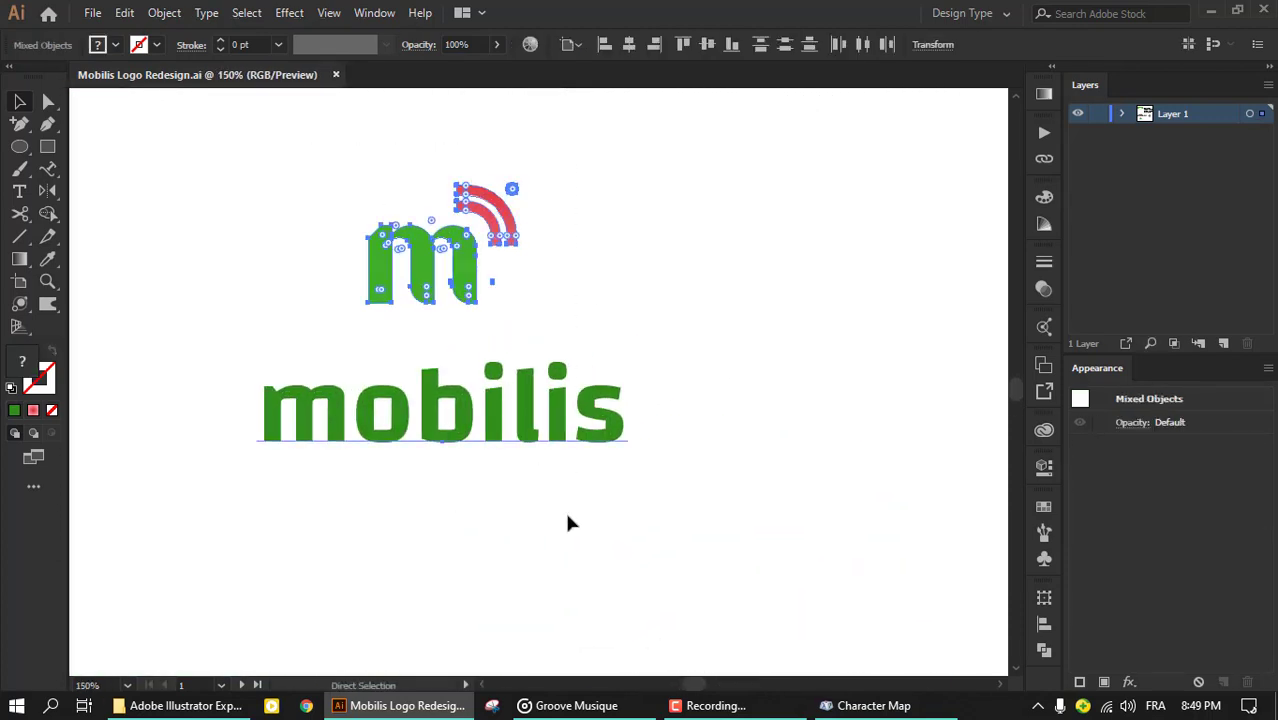
Step: Inside the logo group, nudge the mobilis text slightly
click(551, 565)
double_click(493, 412)
right_click(497, 406)
key(Escape)
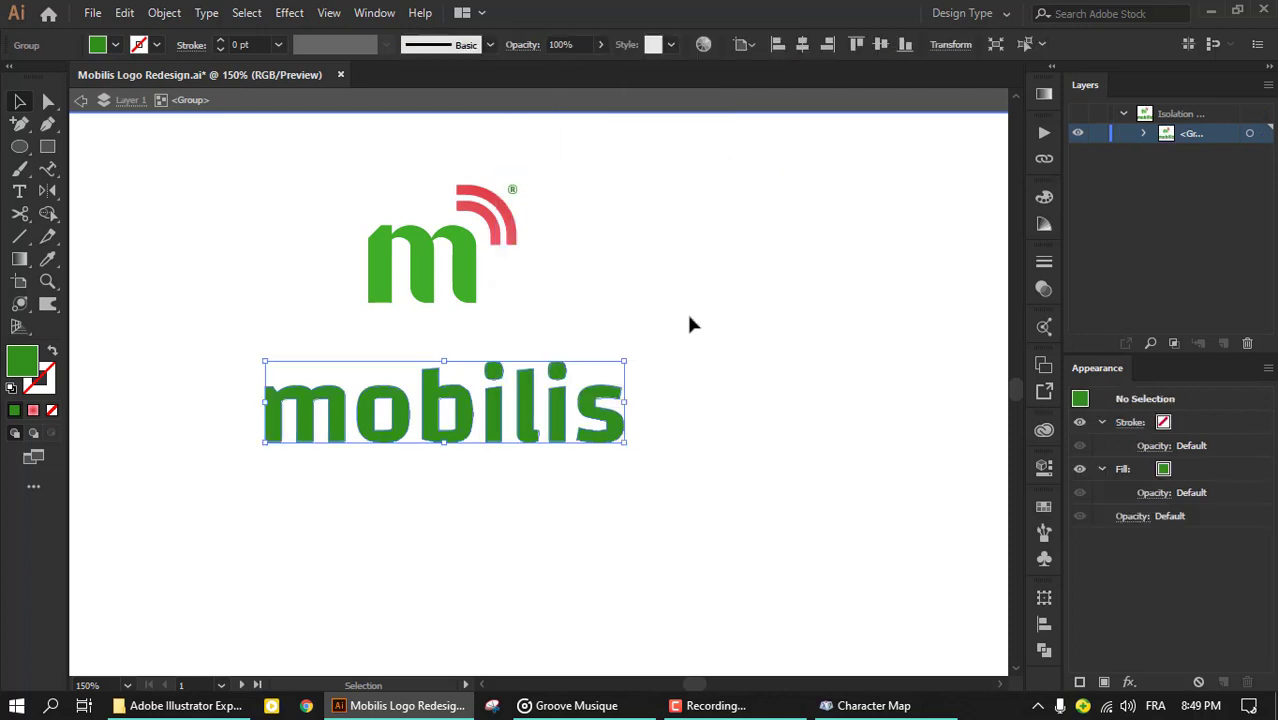
key(Escape)
key(ctrl+1)
double_click(442, 420)
drag(442, 420, 485, 400)
Step: Fine-tune the m logo's position, exit the group, and zoom out
ctrl+click(478, 332)
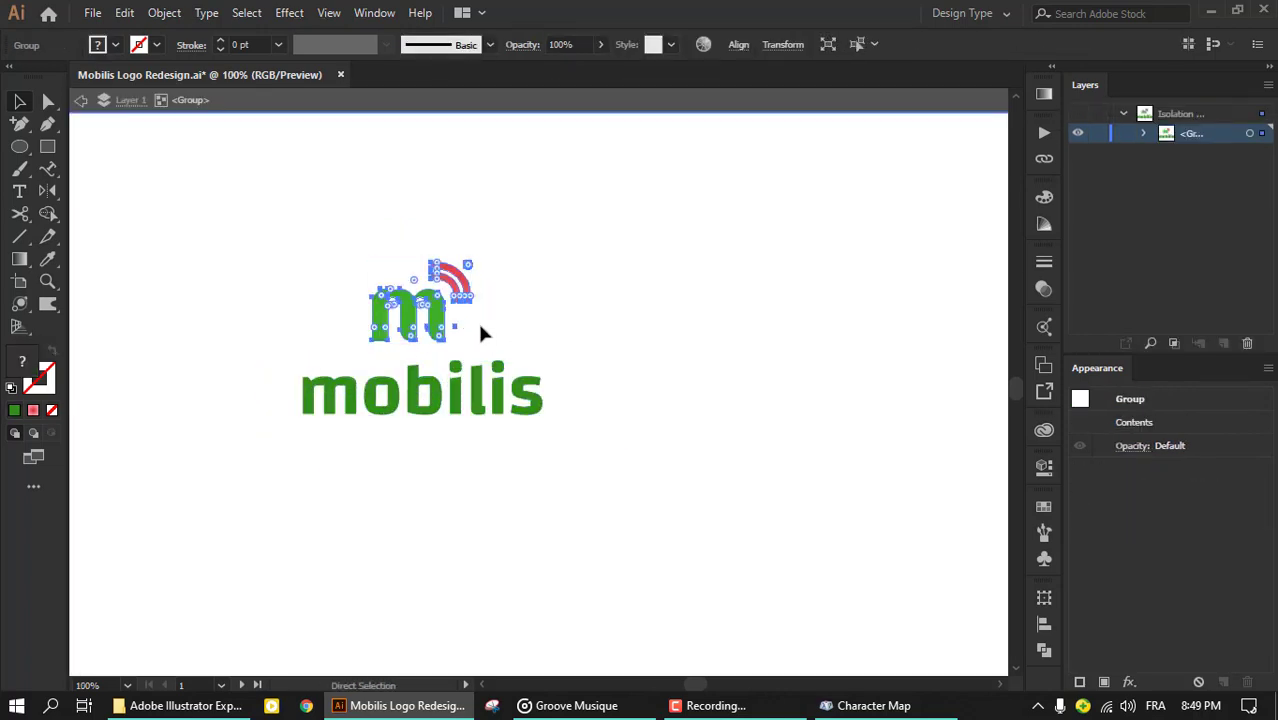
drag(428, 268, 430, 270)
click(545, 274)
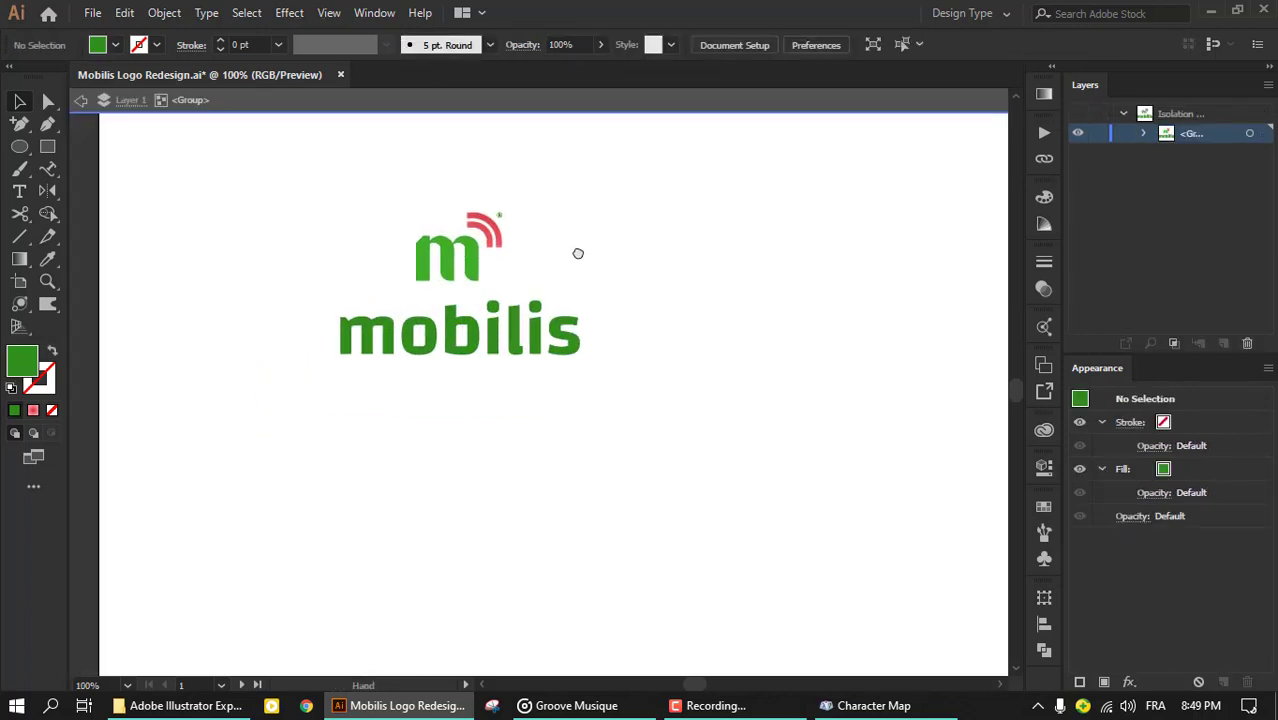
key(Escape)
scroll(575, 260, up, 2)
scroll(560, 235, down, 1)
scroll(560, 235, left, 3)
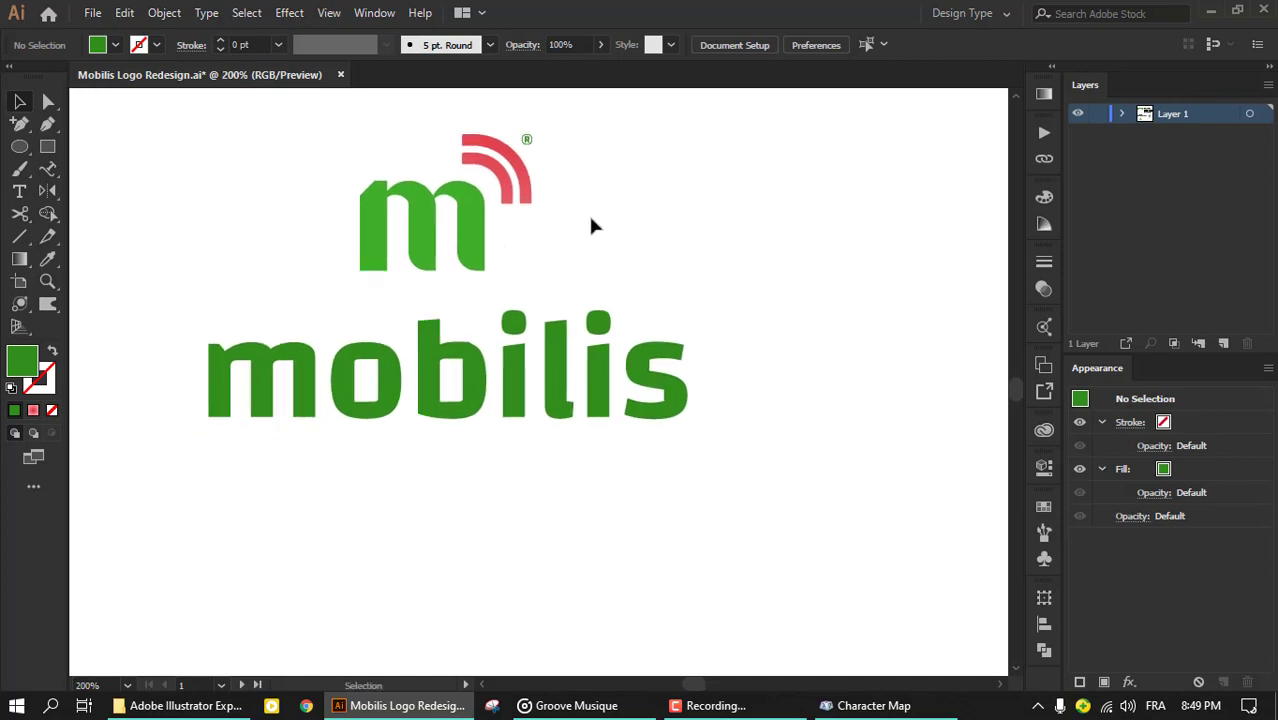
key(ctrl+minus)
key(ctrl+minus)
key(ctrl+minus)
Step: Draw a rectangle right of the logo, filled with the logo green
key(m)
drag(593, 237, 792, 365)
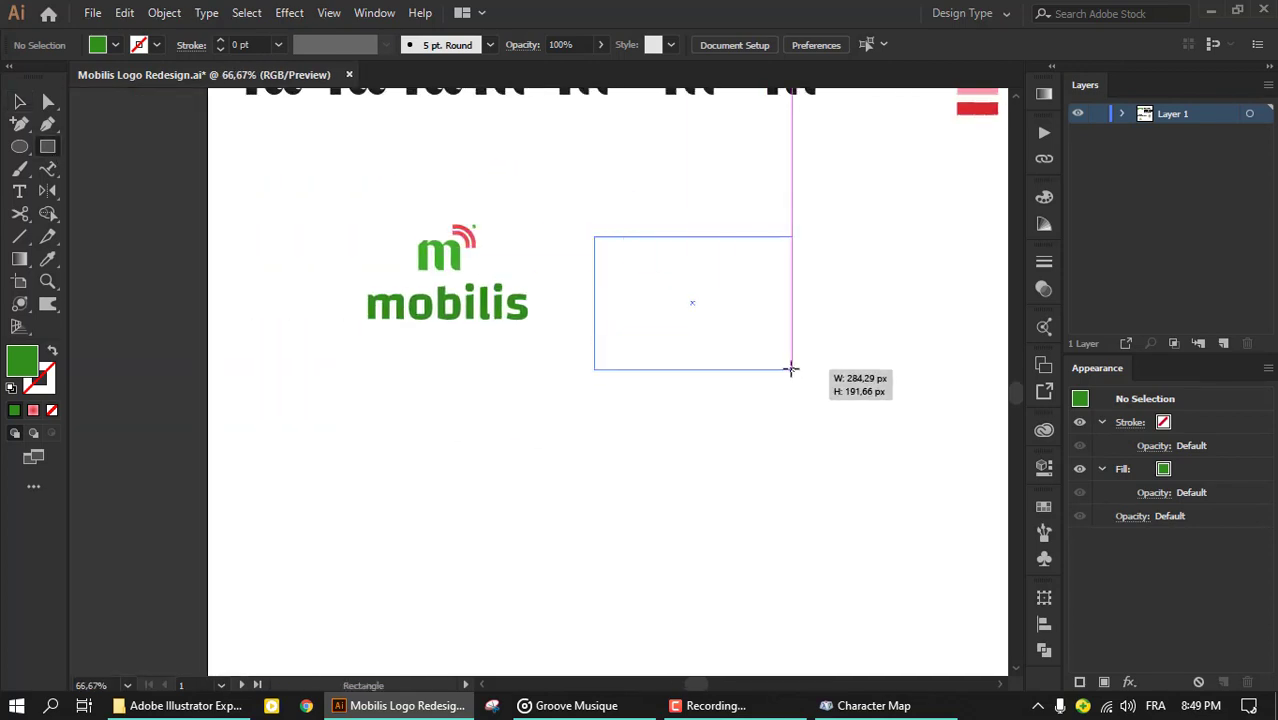
key(u)
click(420, 280)
key(ctrl+plus)
key(ctrl+plus)
key(v)
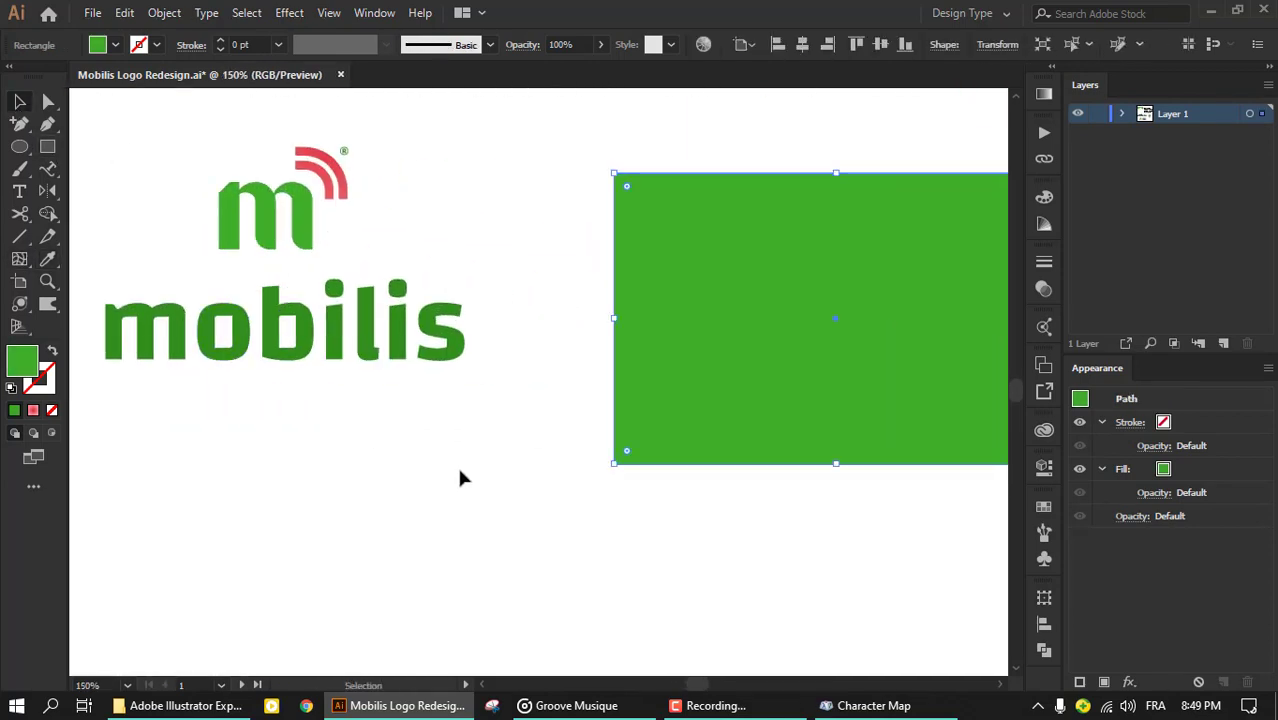
click(459, 476)
key(ctrl+minus)
Step: Duplicate the logo onto the green rectangle, send the rectangle behind, and centre it
mouse_move(338, 350)
mouse_down()
mouse_move(680, 372)
mouse_move(697, 390)
mouse_up()
drag(877, 196, 656, 391)
right_click(760, 278)
click(990, 628)
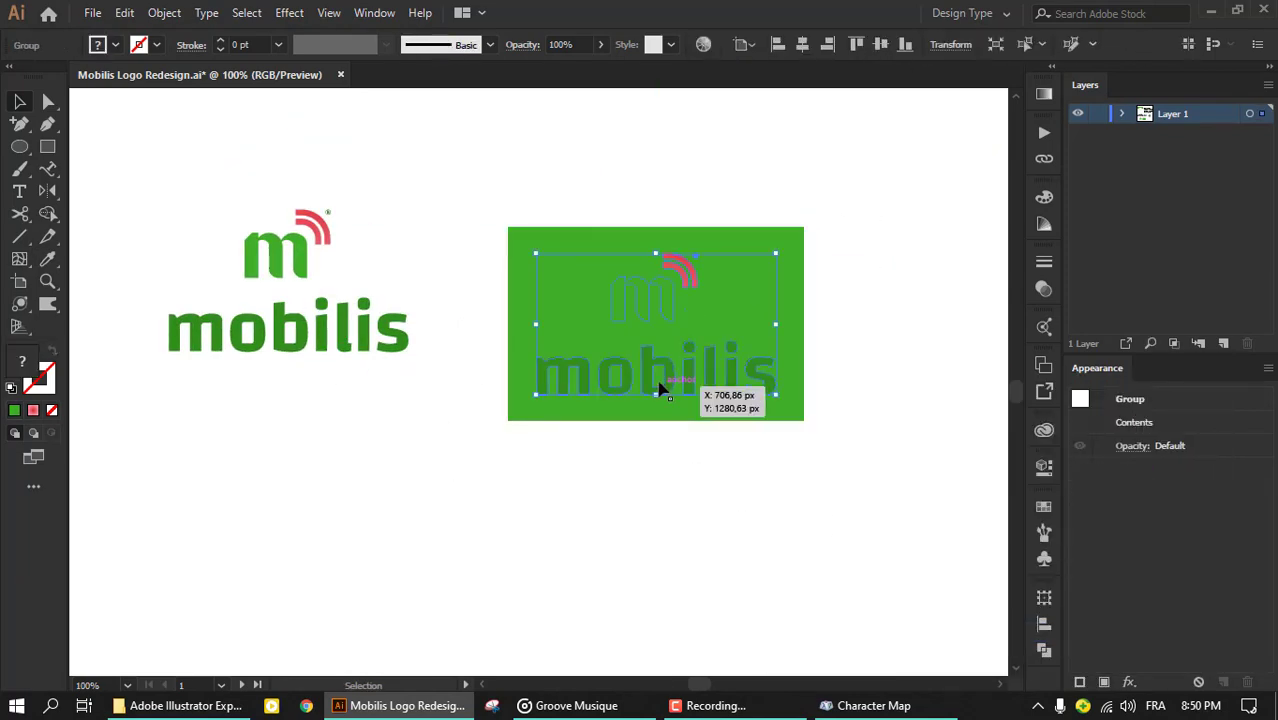
drag(854, 147, 854, 192)
scroll(854, 192, up, 10)
Step: Recolour the logo copy on the green card to white
click(682, 366)
key(ctrl+0)
key(ctrl+1)
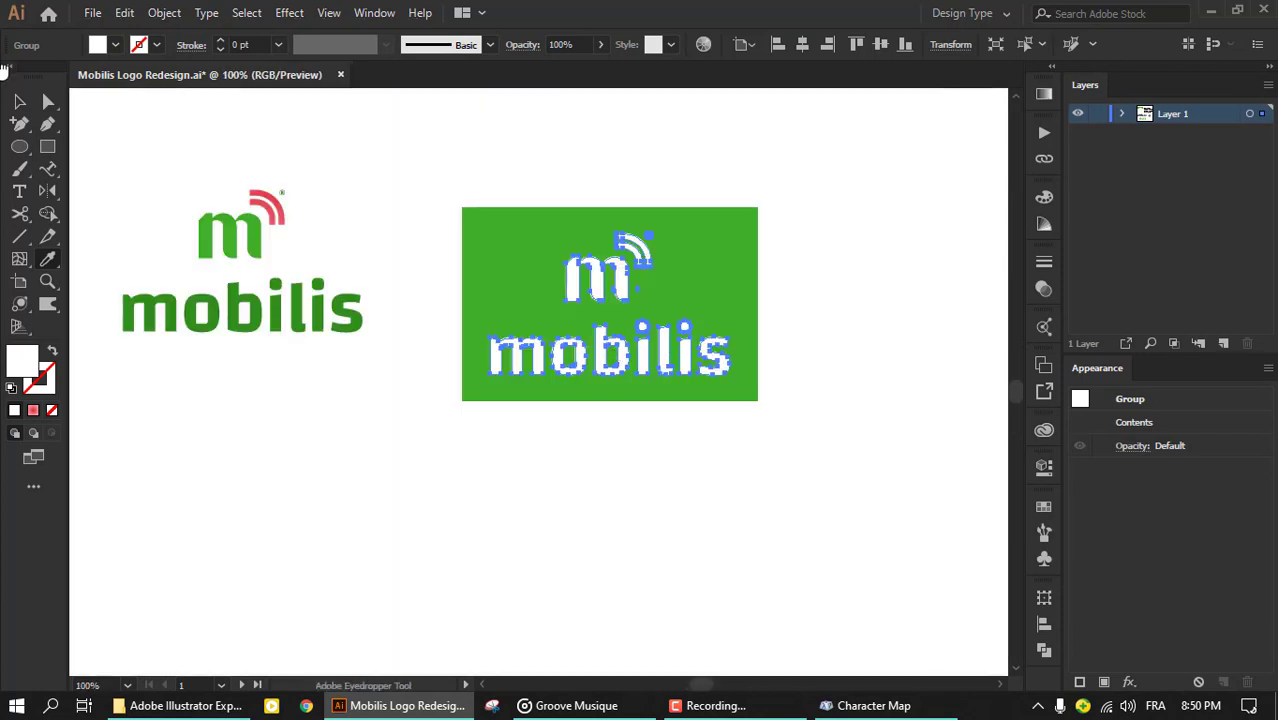
key(v)
click(838, 204)
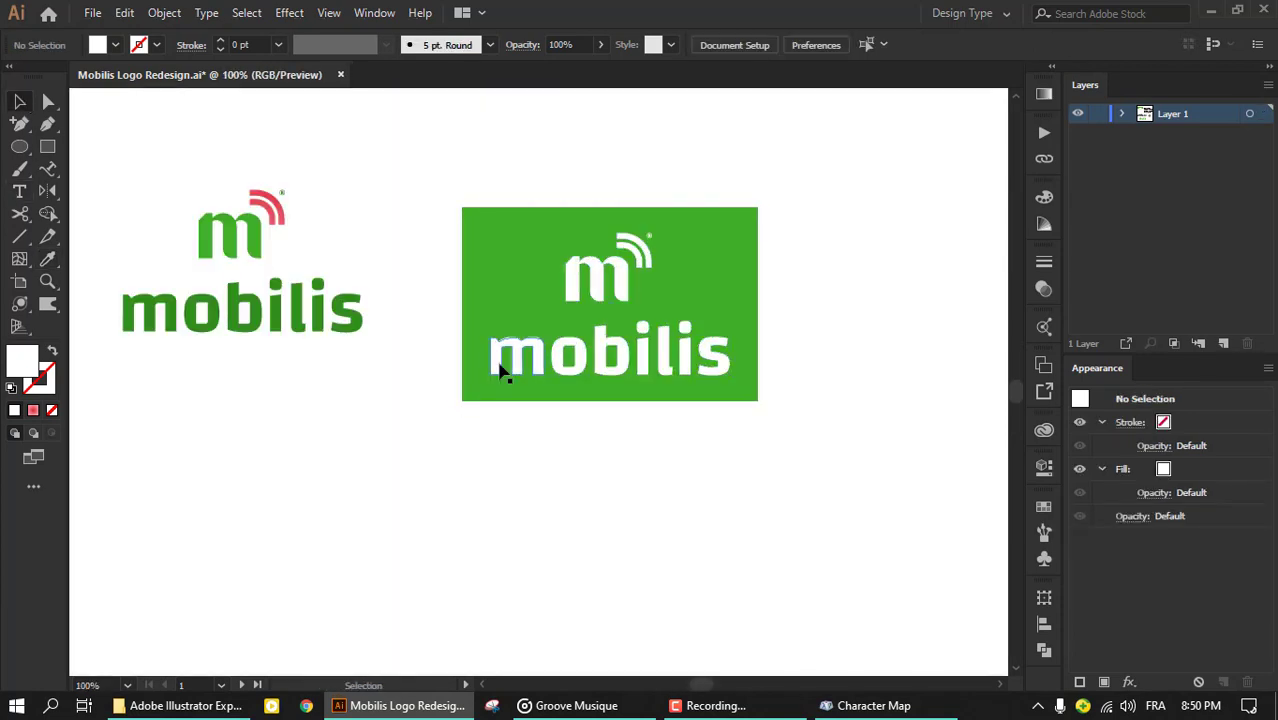
scroll(500, 370, down, 3)
key(ctrl+minus)
scroll(600, 350, up, 4)
Step: Duplicate the mobilis word below the green card, retype it as 'Concept 1', and centre it
drag(641, 98, 535, 652)
scroll(535, 652, down, 4)
double_click(528, 448)
text(Concept 1)
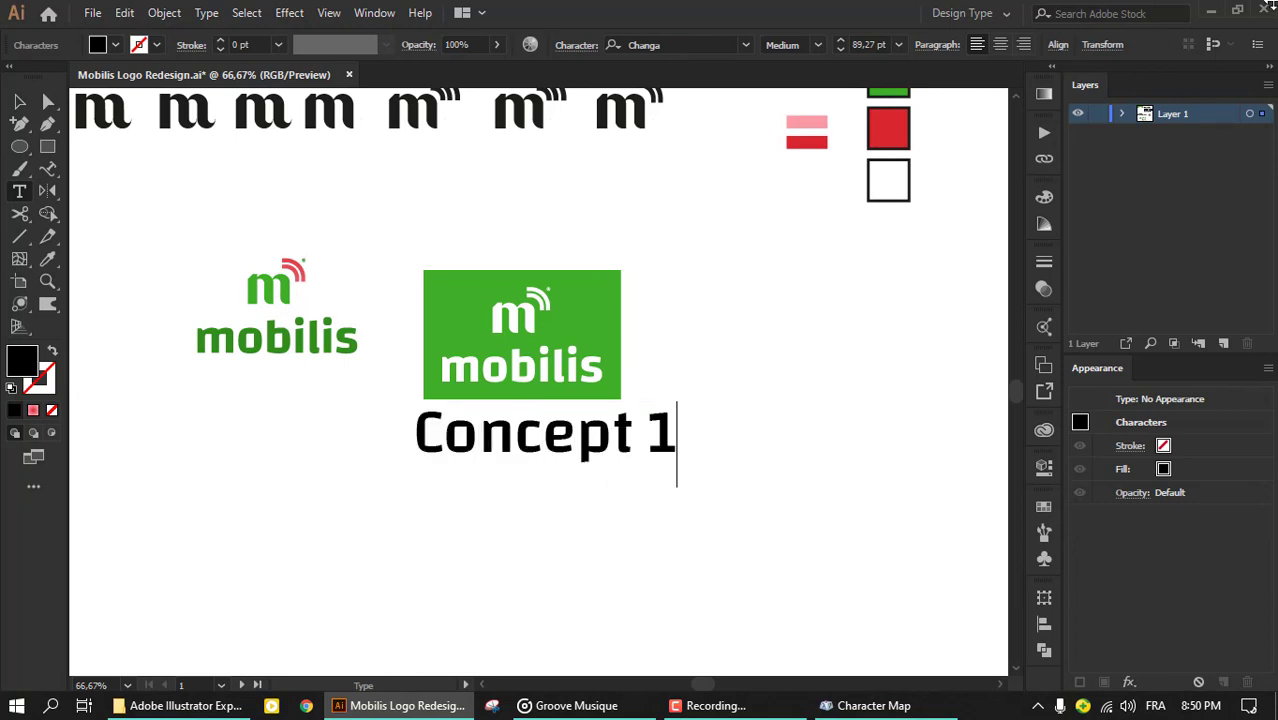
key(Escape)
key(ctrl+shift+c)
shift+click(457, 300)
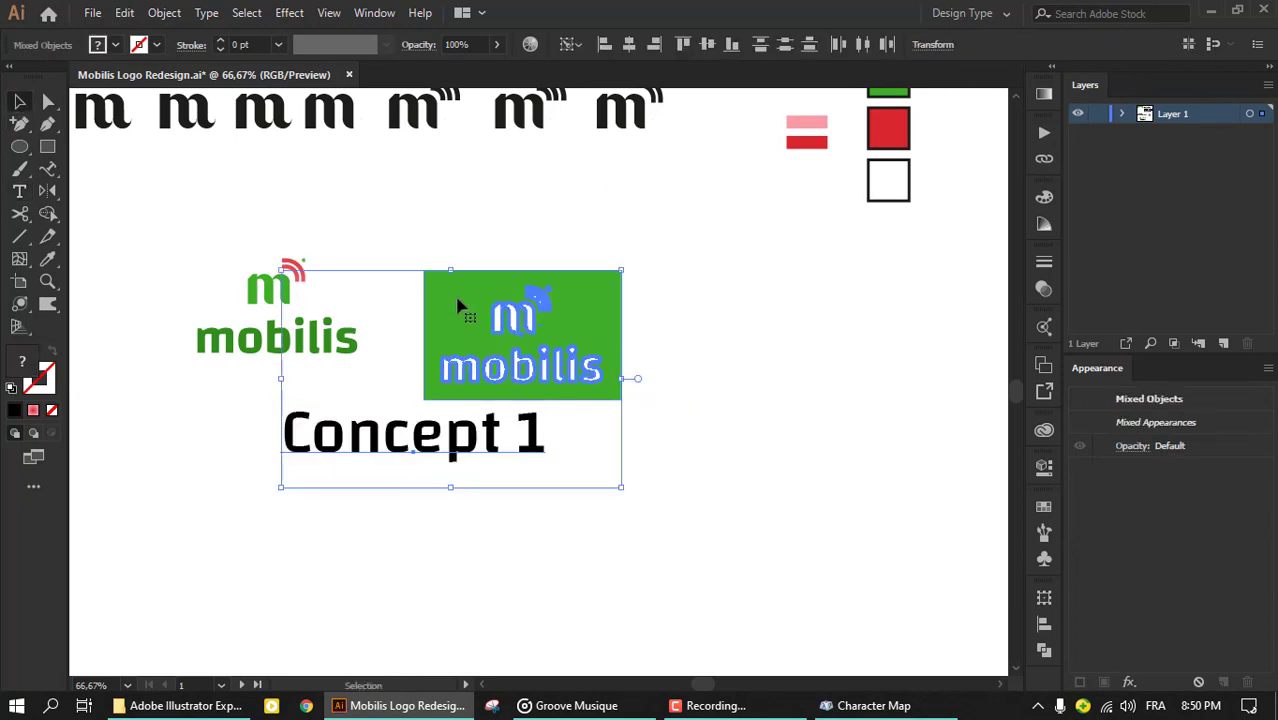
click(629, 44)
Step: Scale the Concept 1 label down, centred under the logo, and pan the view up
click(528, 445)
drag(521, 486, 533, 460)
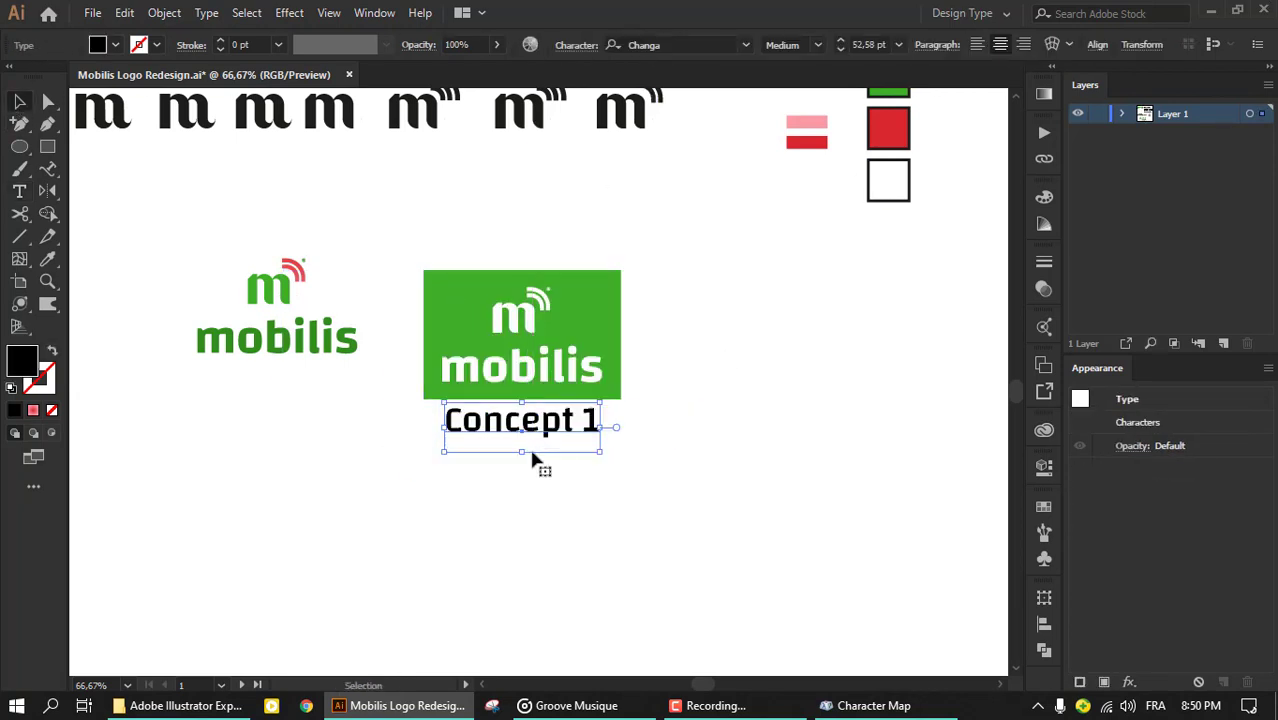
click(19, 101)
click(493, 470)
scroll(493, 470, down, 2)
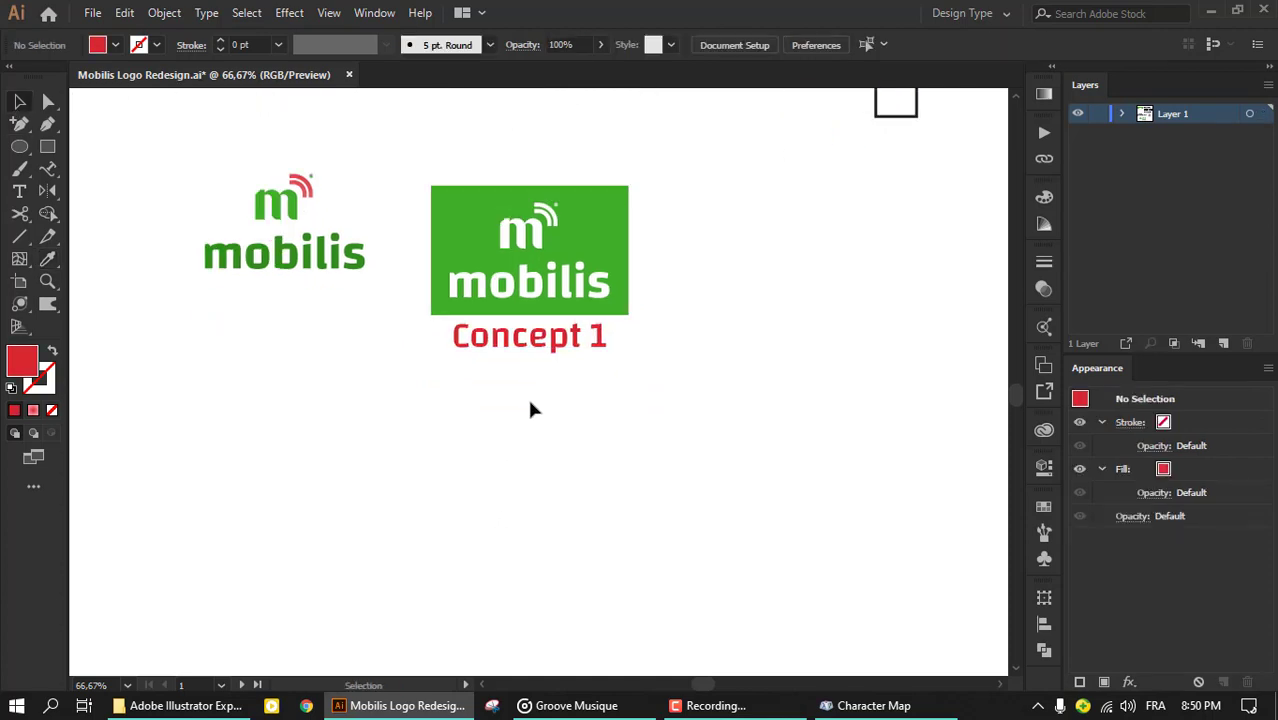
scroll(530, 410, up, 1)
scroll(516, 462, down, 3)
mouse_move(567, 547)
mouse_down()
mouse_move(577, 330)
mouse_move(608, 274)
mouse_up()
scroll(556, 337, up, 3)
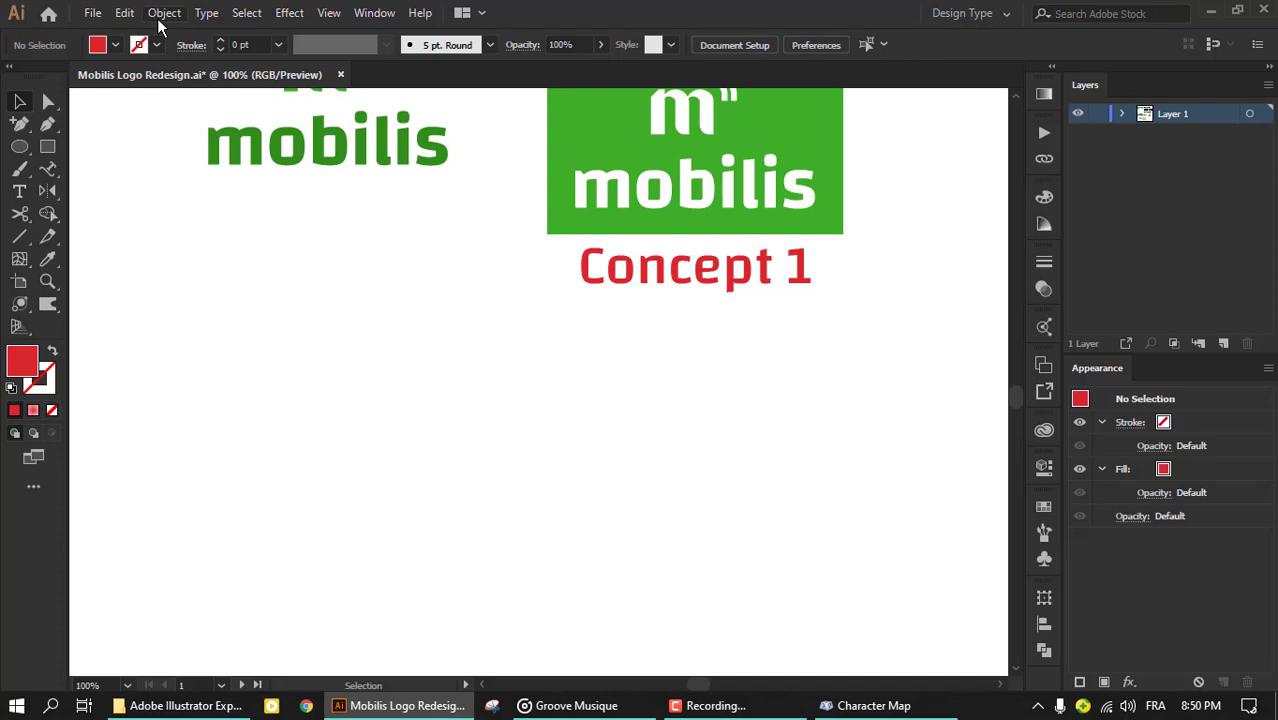
Step: Draw a tall rectangle below the logos with no fill and an outline stroke
drag(211, 281, 263, 483)
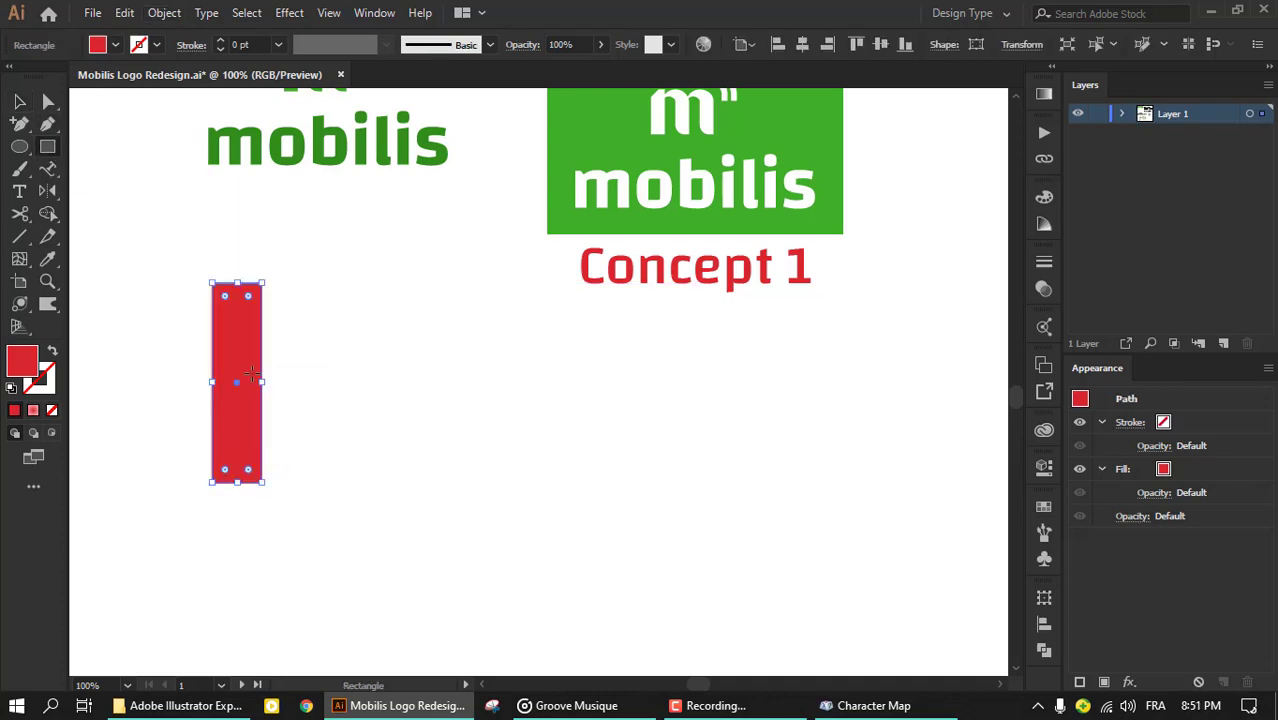
drag(263, 380, 285, 380)
click(97, 44)
click(52, 76)
key(shift+x)
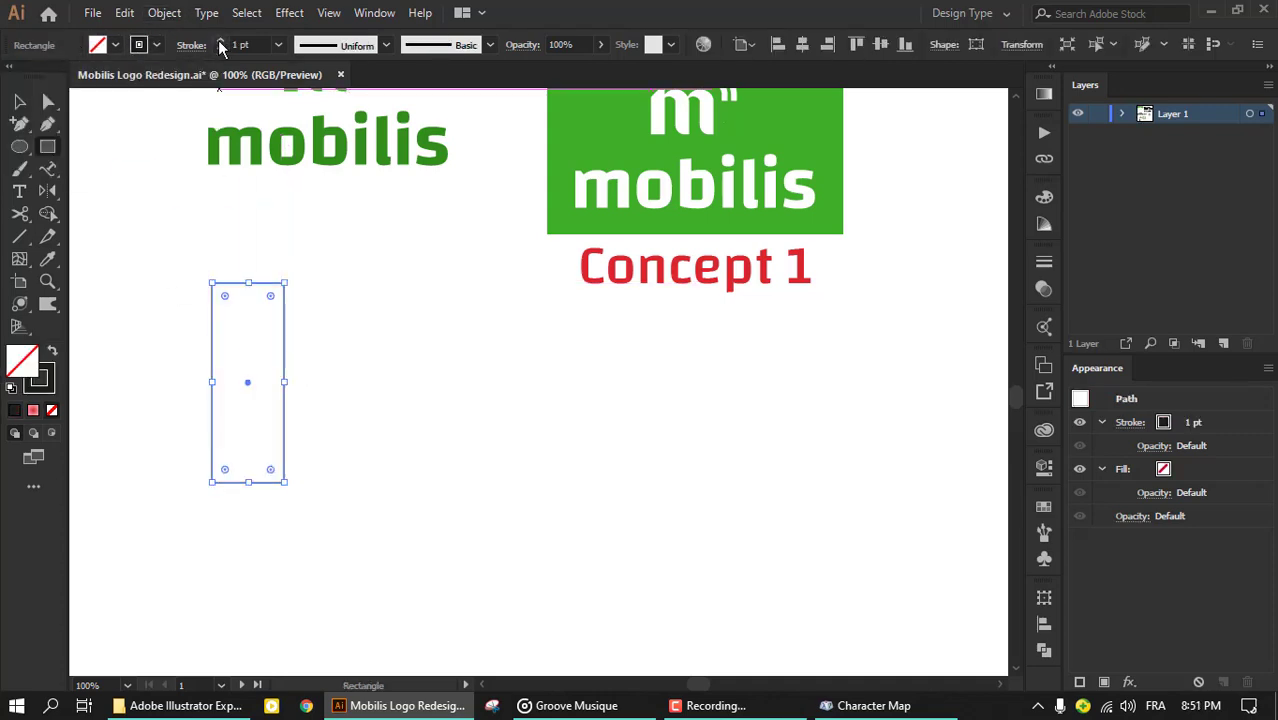
Step: Rotate the rectangle by -25° and switch to Outline view
alt+click(247, 381)
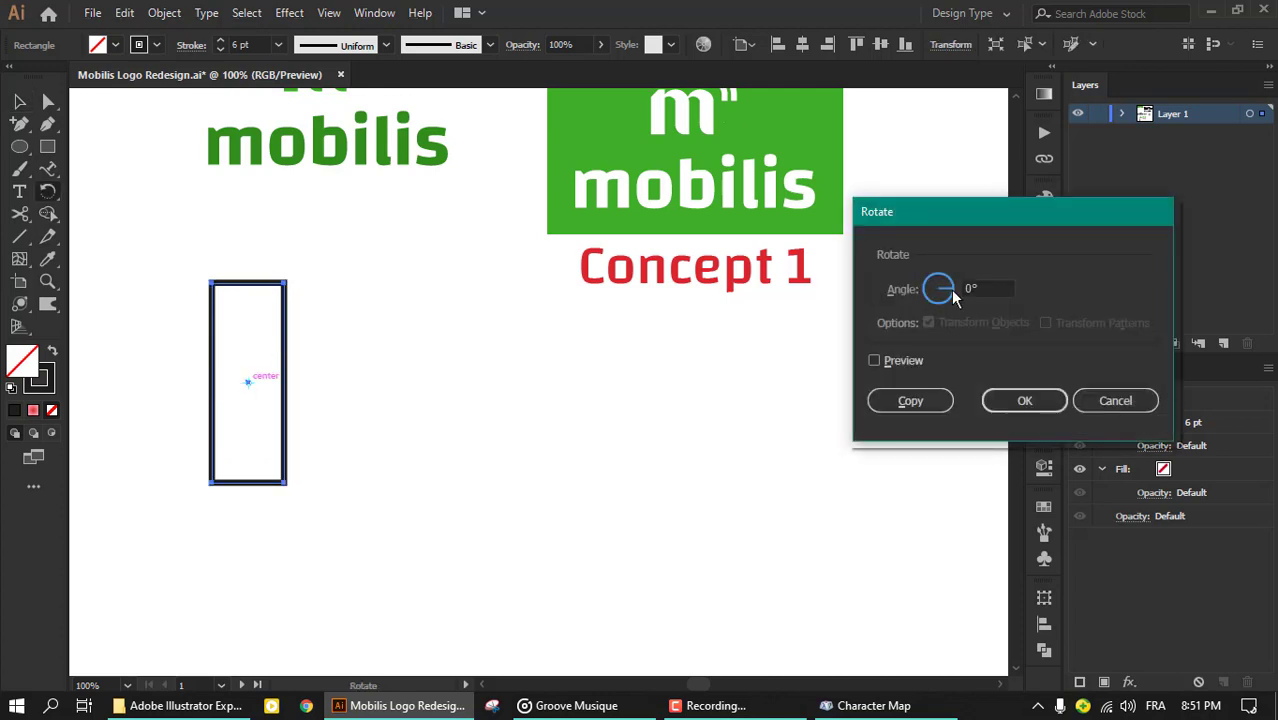
click(905, 359)
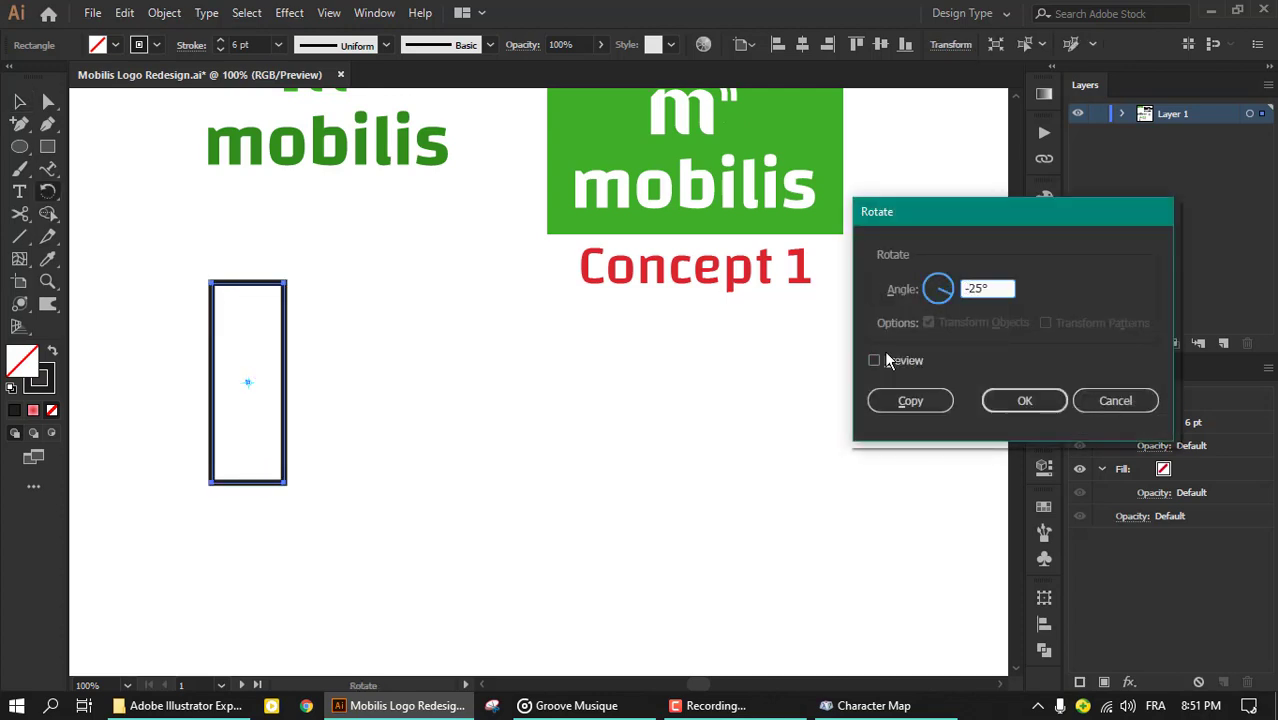
click(888, 360)
click(1020, 400)
key(v)
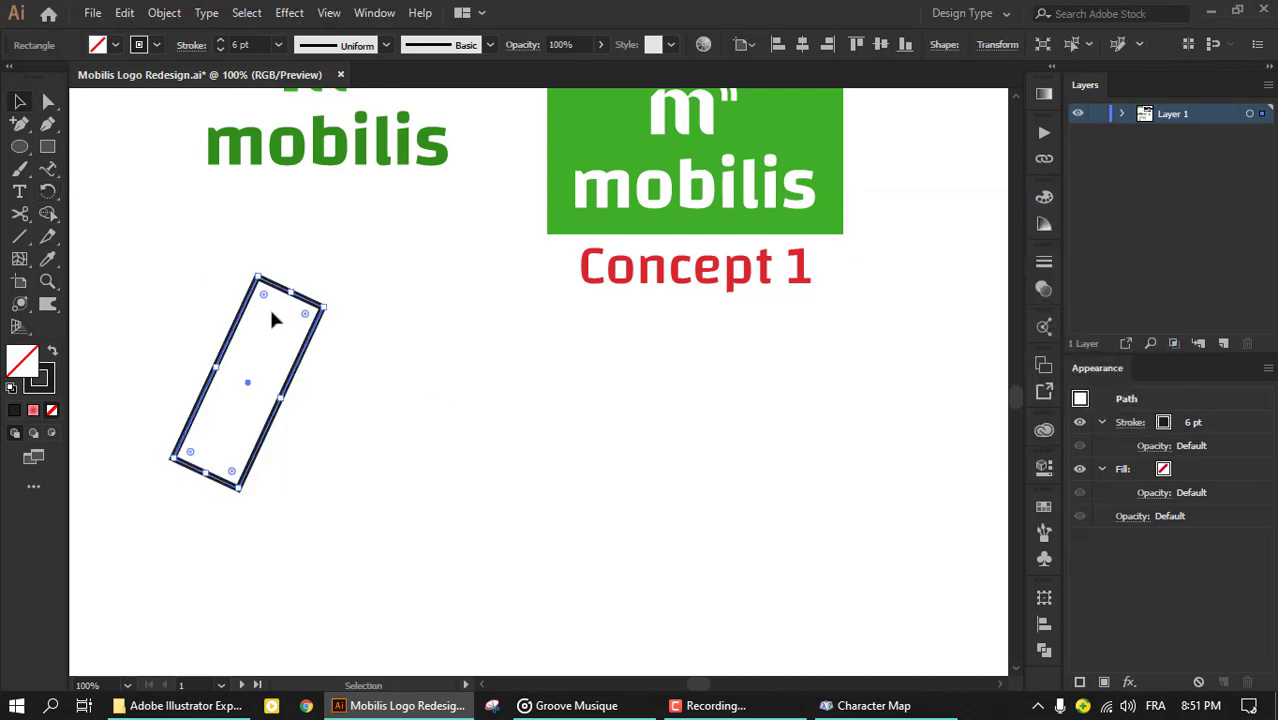
key(ctrl+y)
scroll(285, 390, up, 4)
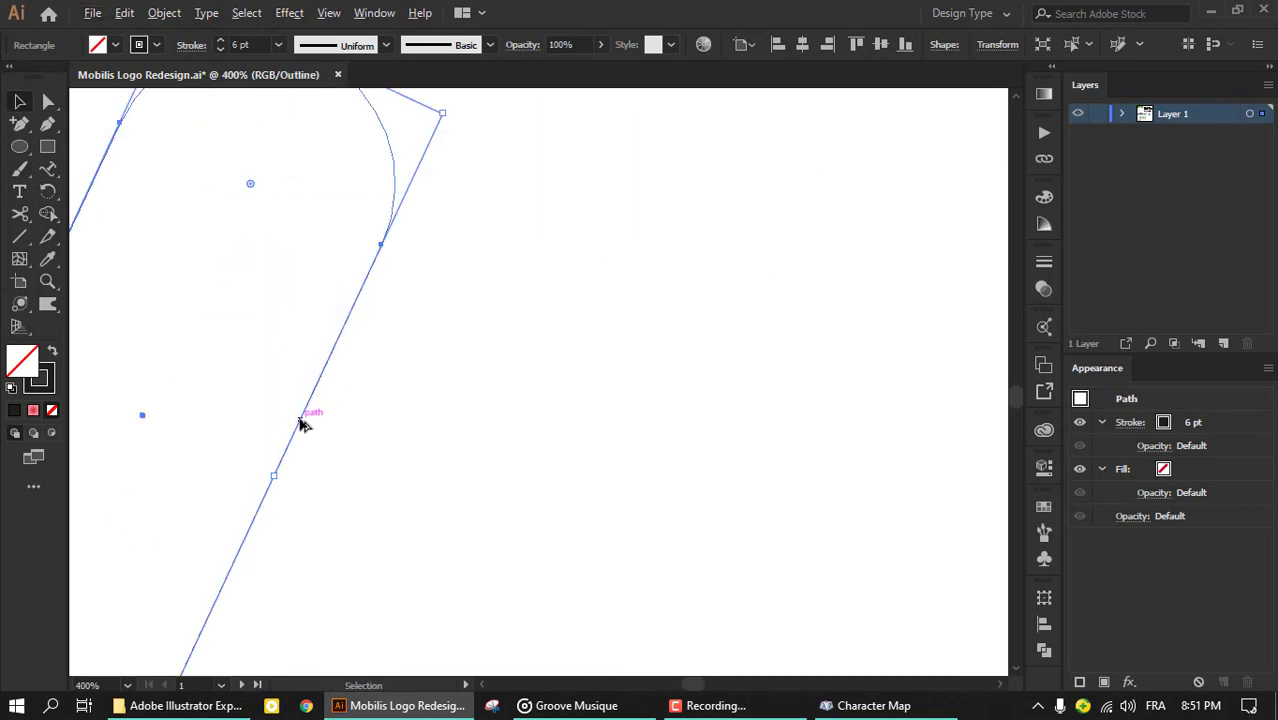
Step: Duplicate the slanted pill into three overlapping copies side by side
drag(305, 436, 619, 436)
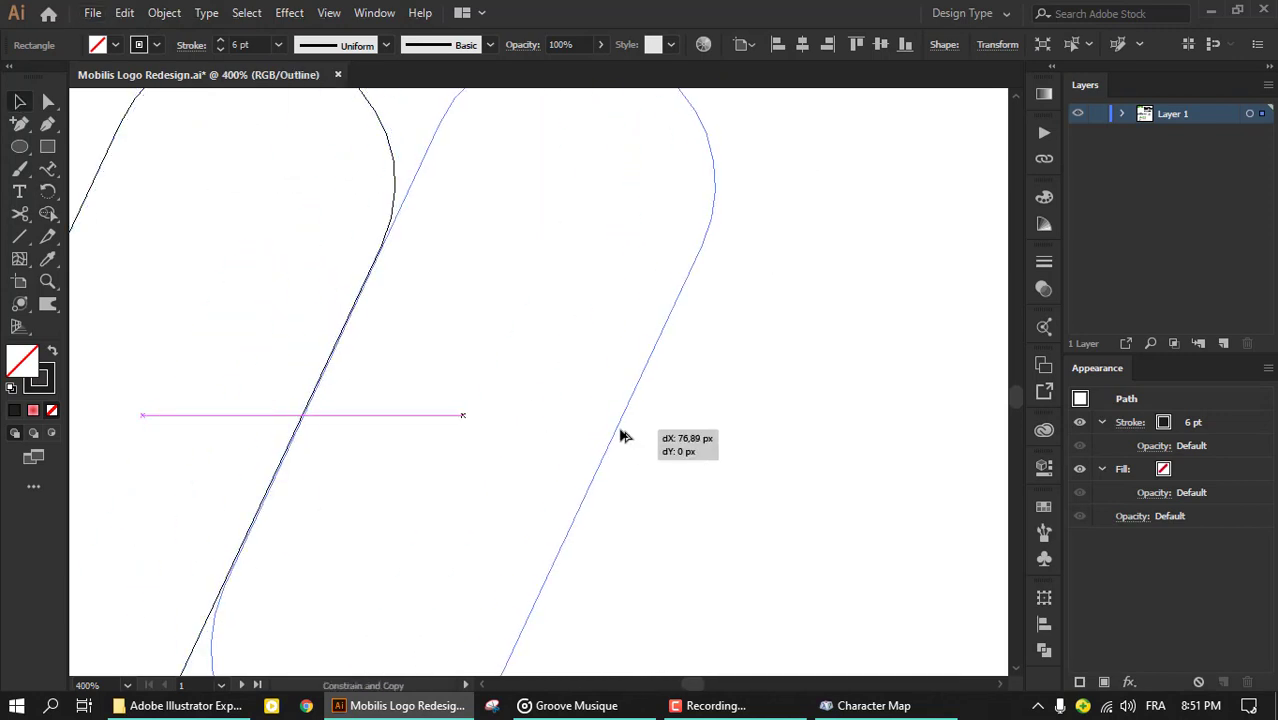
mouse_move(620, 436)
mouse_down()
mouse_move(215, 373)
mouse_move(499, 471)
mouse_move(568, 451)
mouse_move(522, 447)
mouse_up()
scroll(627, 436, up, 10)
scroll(214, 374, down, 10)
scroll(308, 433, down, 10)
scroll(385, 522, up, 2)
scroll(520, 480, down, 2)
click(543, 484)
Step: Move the pills lower, shrink them, and give them 7 pt strokes in full-colour preview
drag(427, 362, 427, 517)
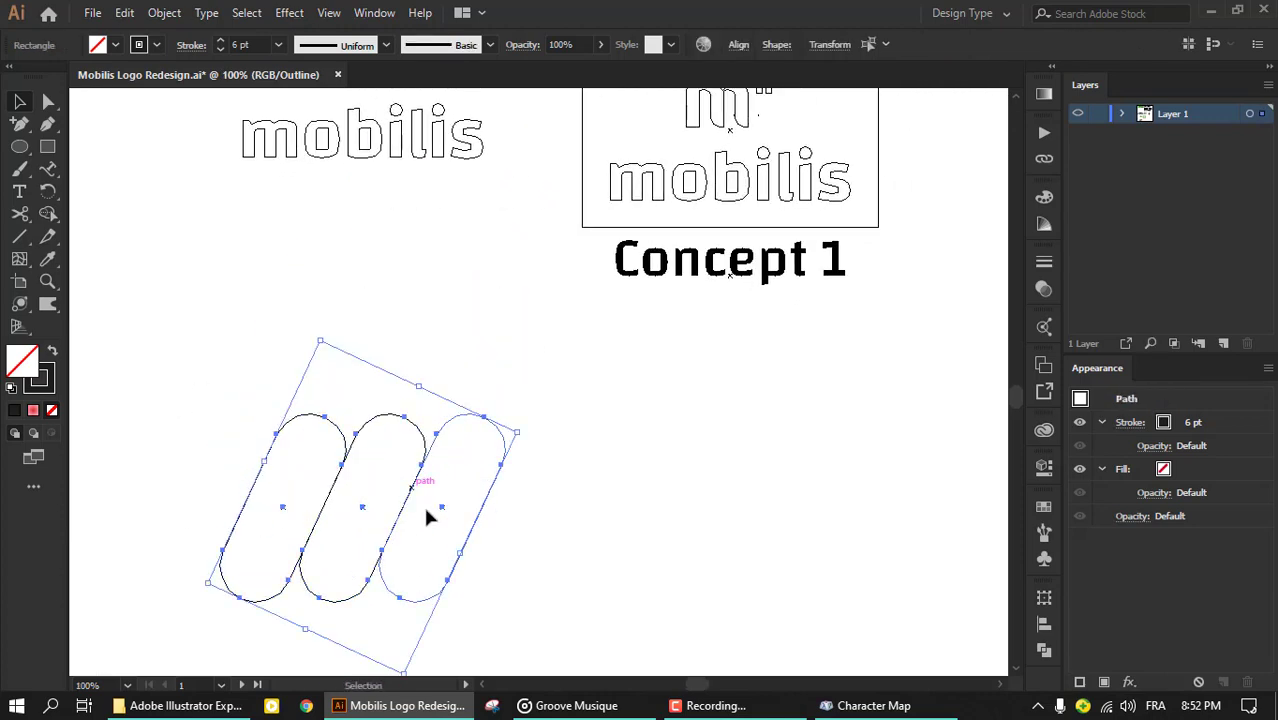
mouse_move(326, 344)
mouse_down()
mouse_move(368, 508)
mouse_move(376, 366)
mouse_up()
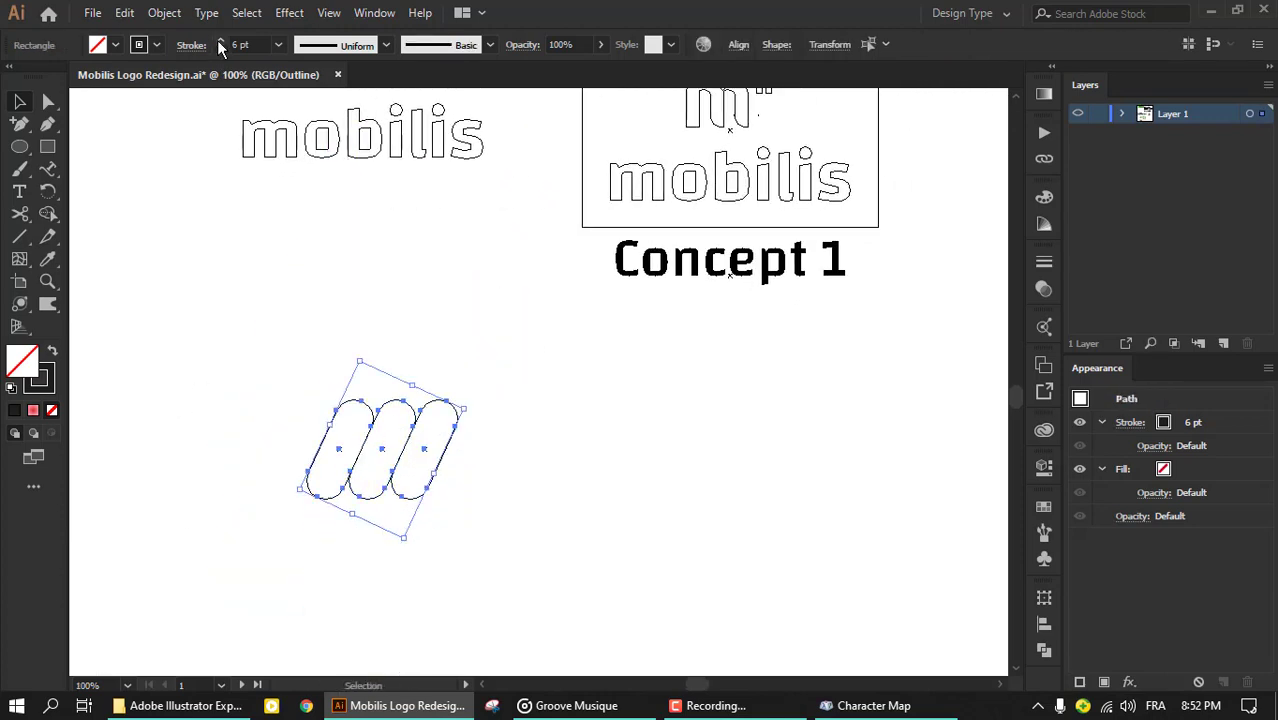
click(220, 40)
key(ctrl+y)
click(500, 468)
scroll(442, 470, up, 2)
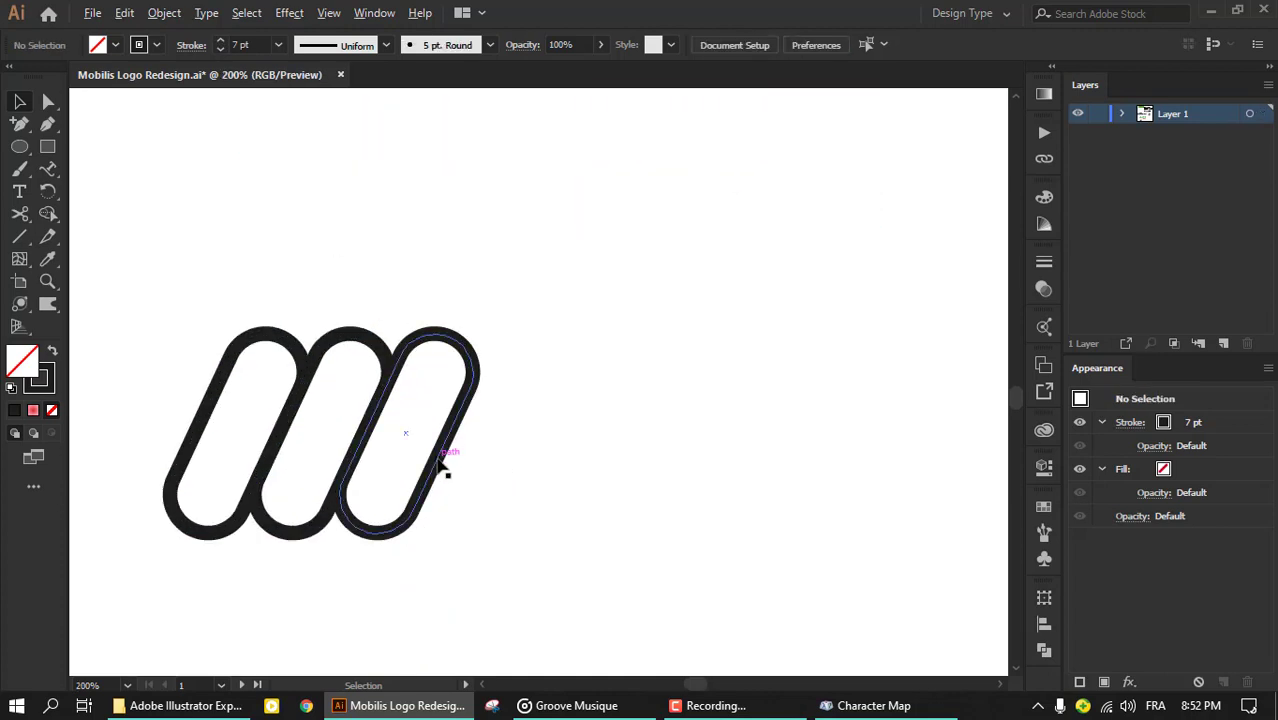
Step: Duplicate pills to the right with Snap to Pixel on, checking them in Outline view
drag(442, 468, 522, 461)
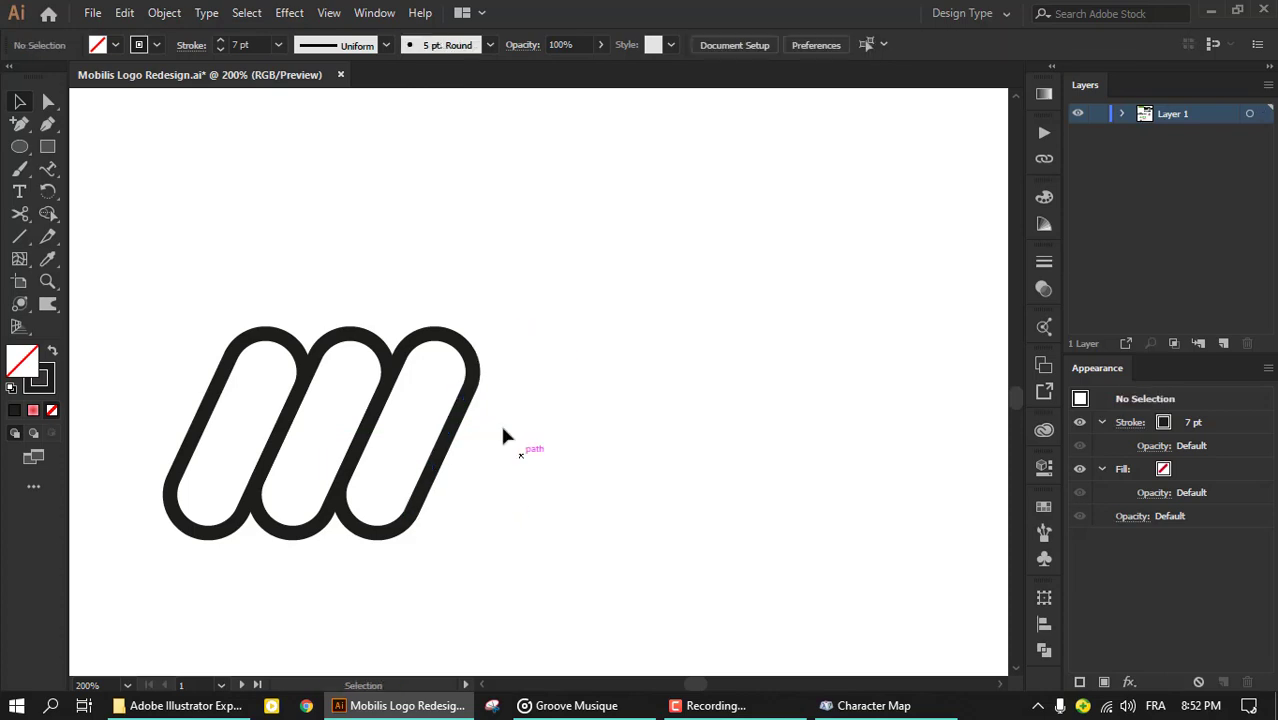
click(289, 13)
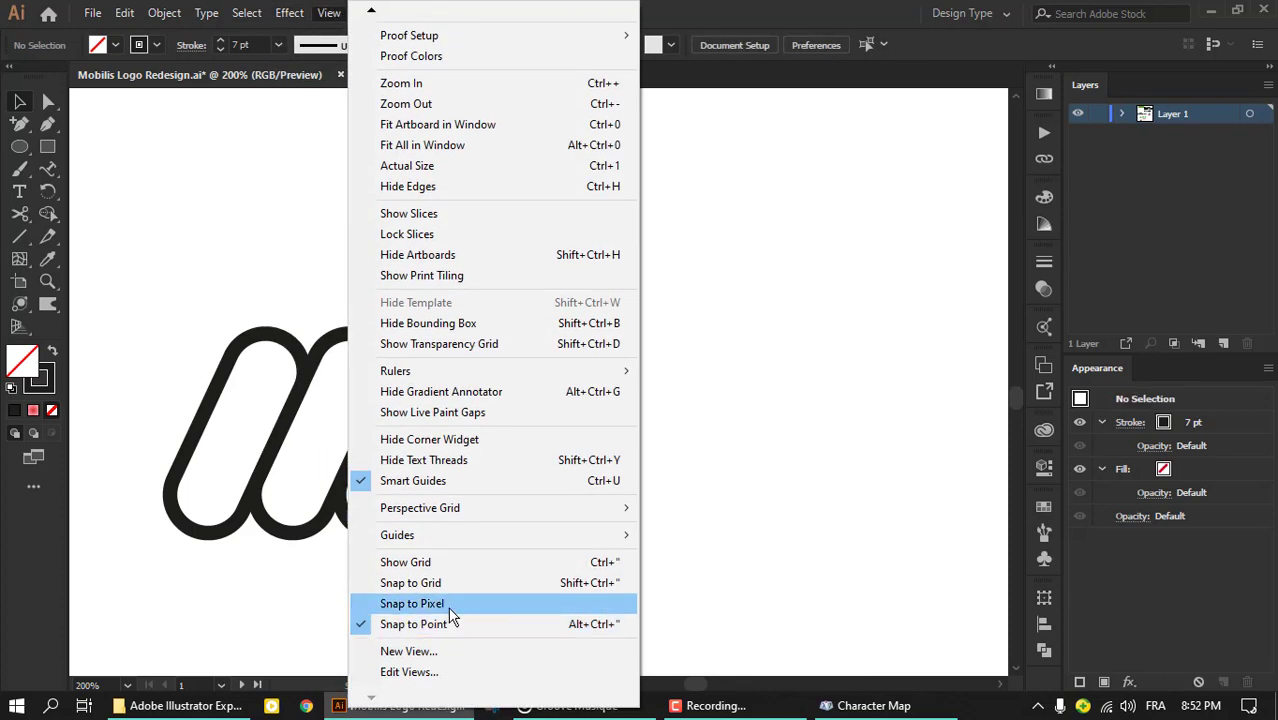
click(449, 606)
drag(483, 460, 531, 465)
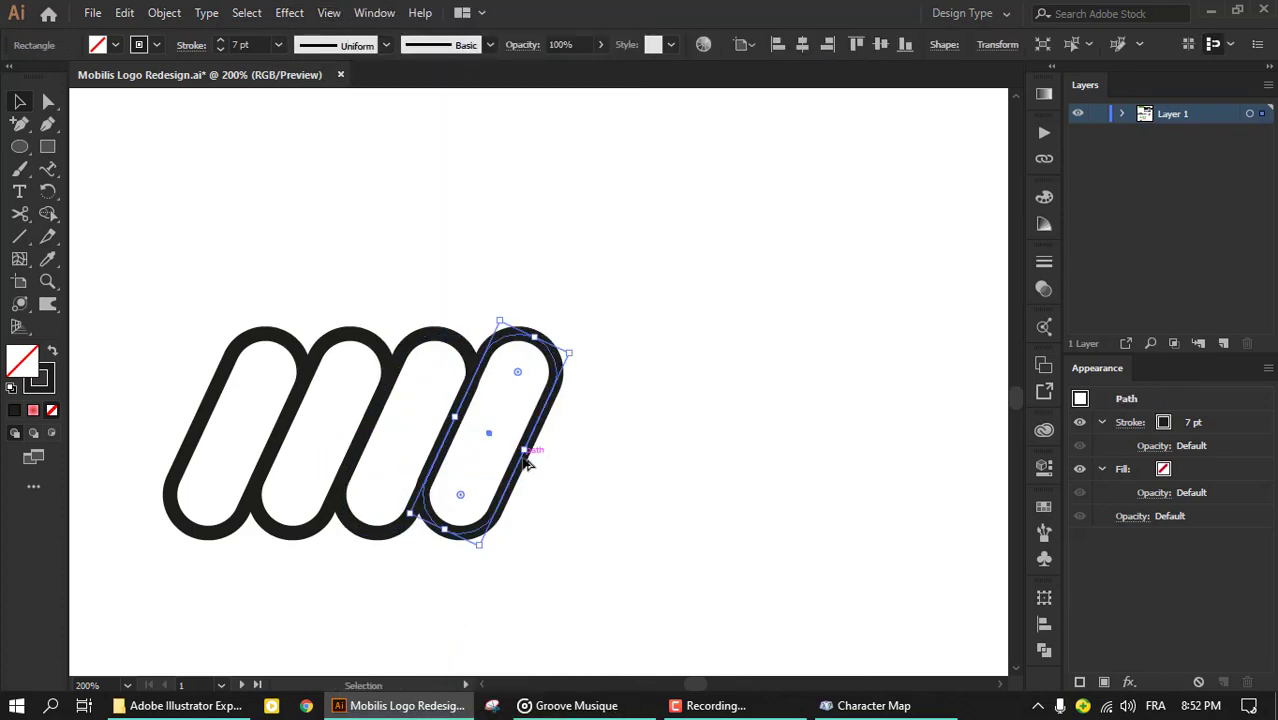
key(ctrl+y)
scroll(444, 438, up, 5)
click(447, 438)
click(425, 378)
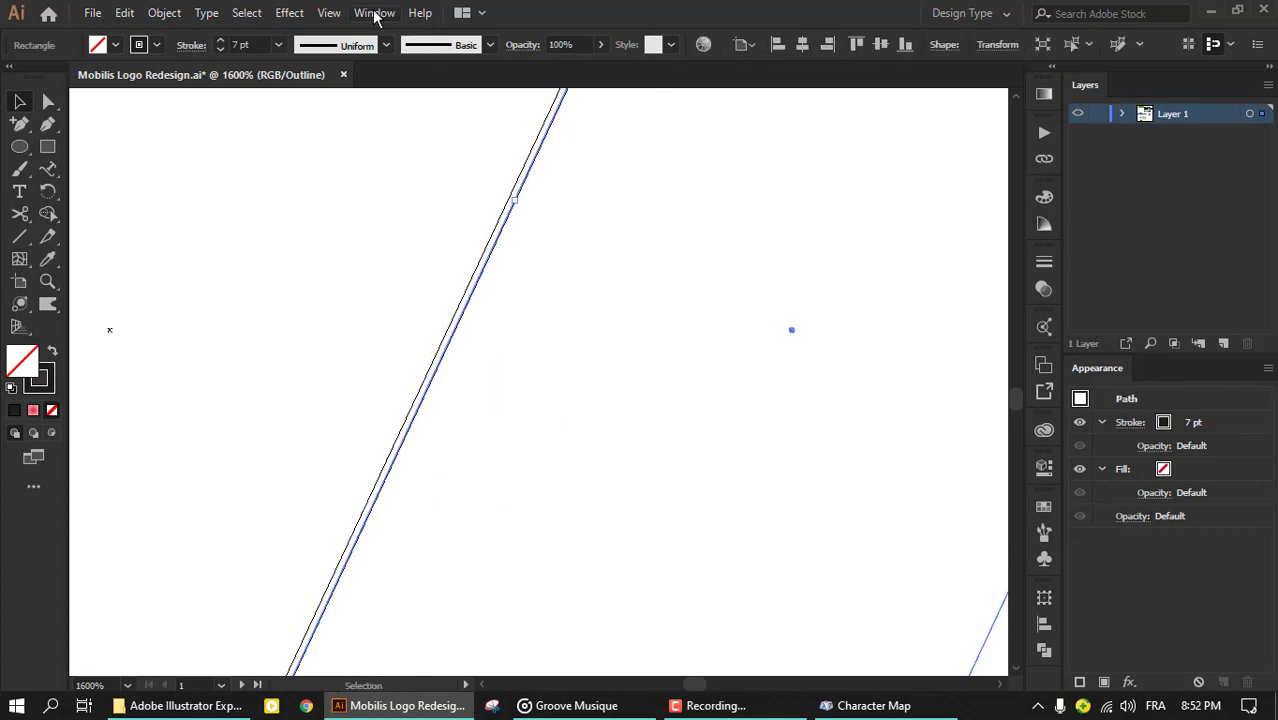
Step: Turn Snap to Pixel back off and deselect the pills
click(329, 13)
click(433, 606)
scroll(431, 554, down, 3)
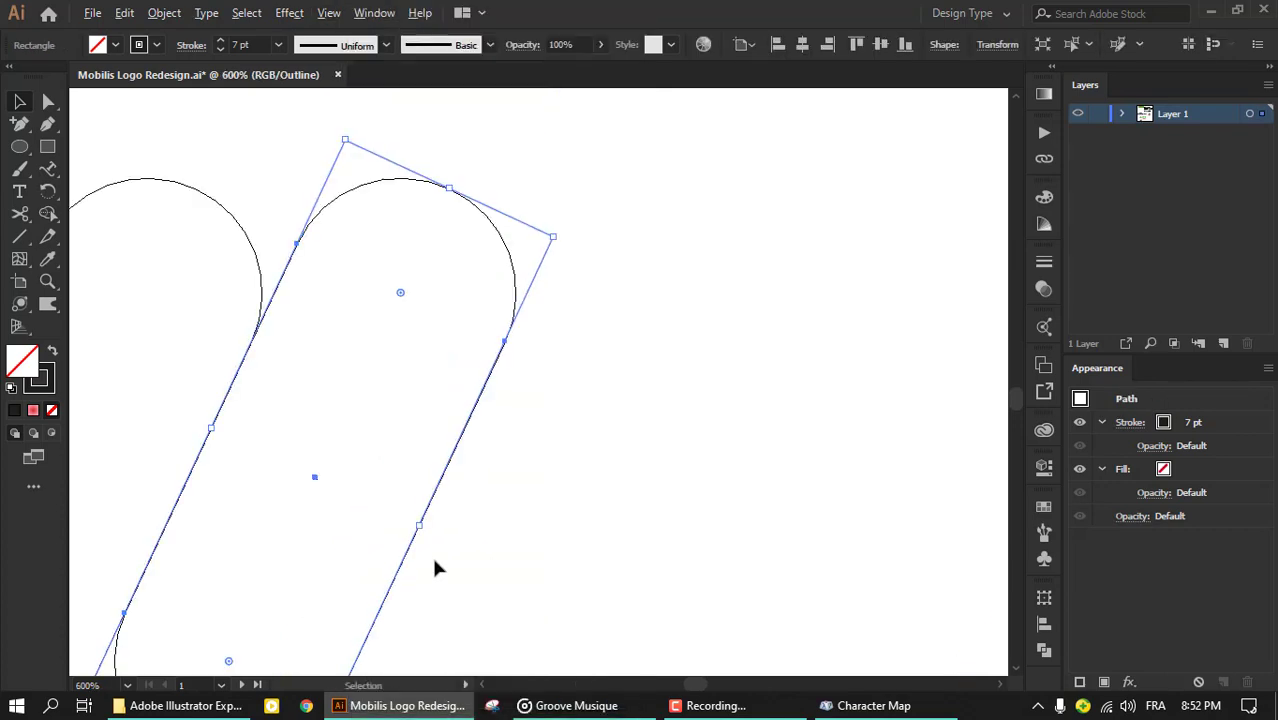
click(437, 566)
scroll(532, 440, down, 3)
Step: Extend the chain by copying a pill at an even offset and repeating it with Ctrl+D
drag(534, 441, 408, 442)
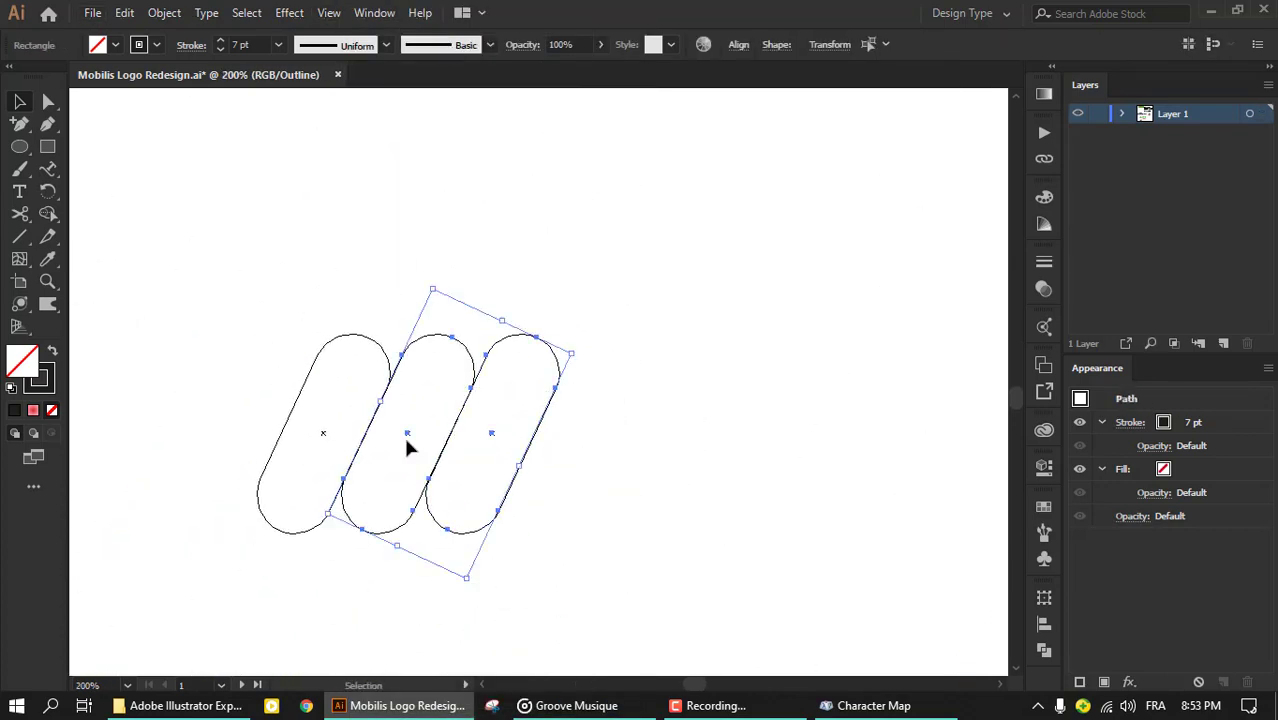
scroll(333, 450, up, 5)
scroll(480, 408, down, 1)
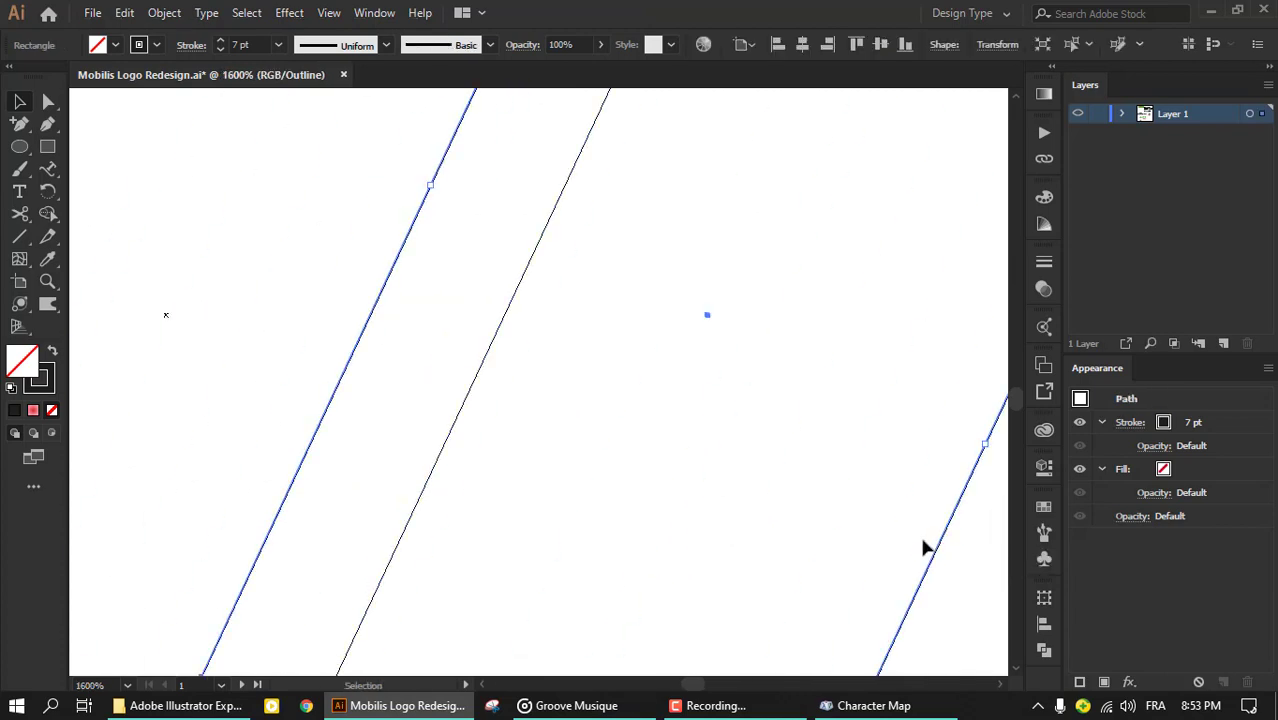
mouse_move(480, 408)
mouse_down()
mouse_move(597, 323)
mouse_move(572, 402)
mouse_up()
scroll(597, 323, down, 4)
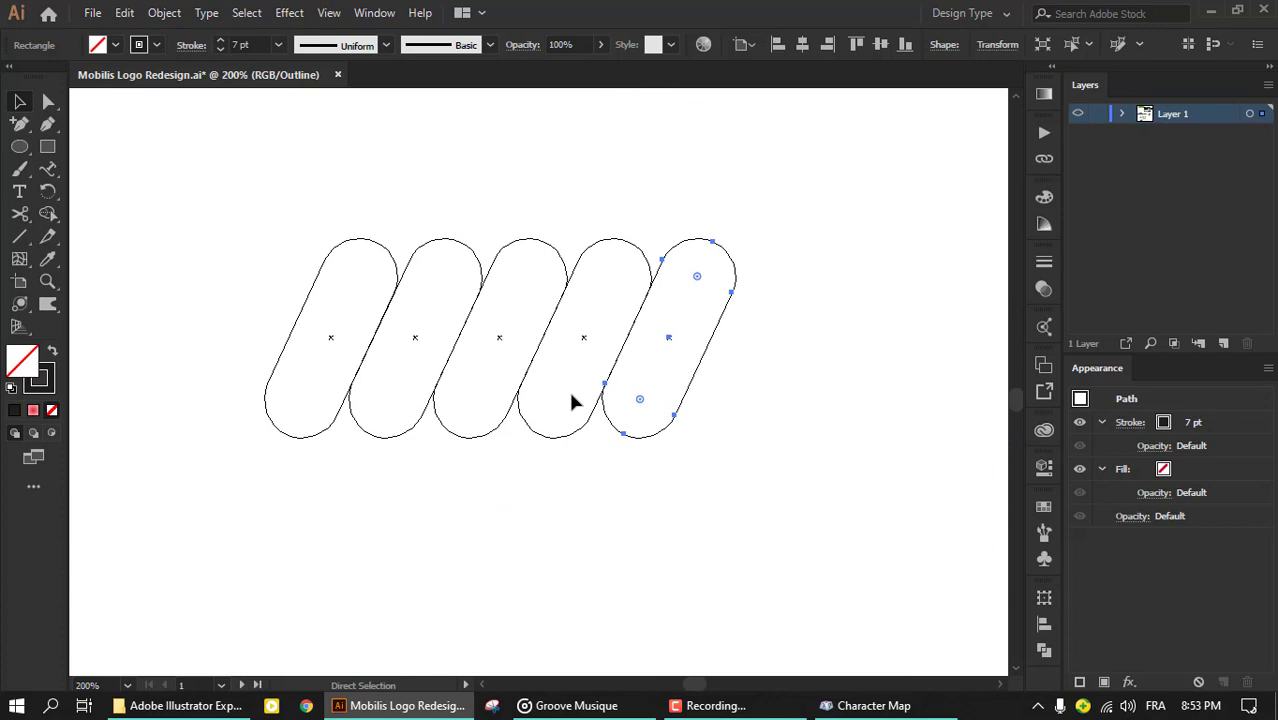
key(ctrl+d)
key(ctrl+d)
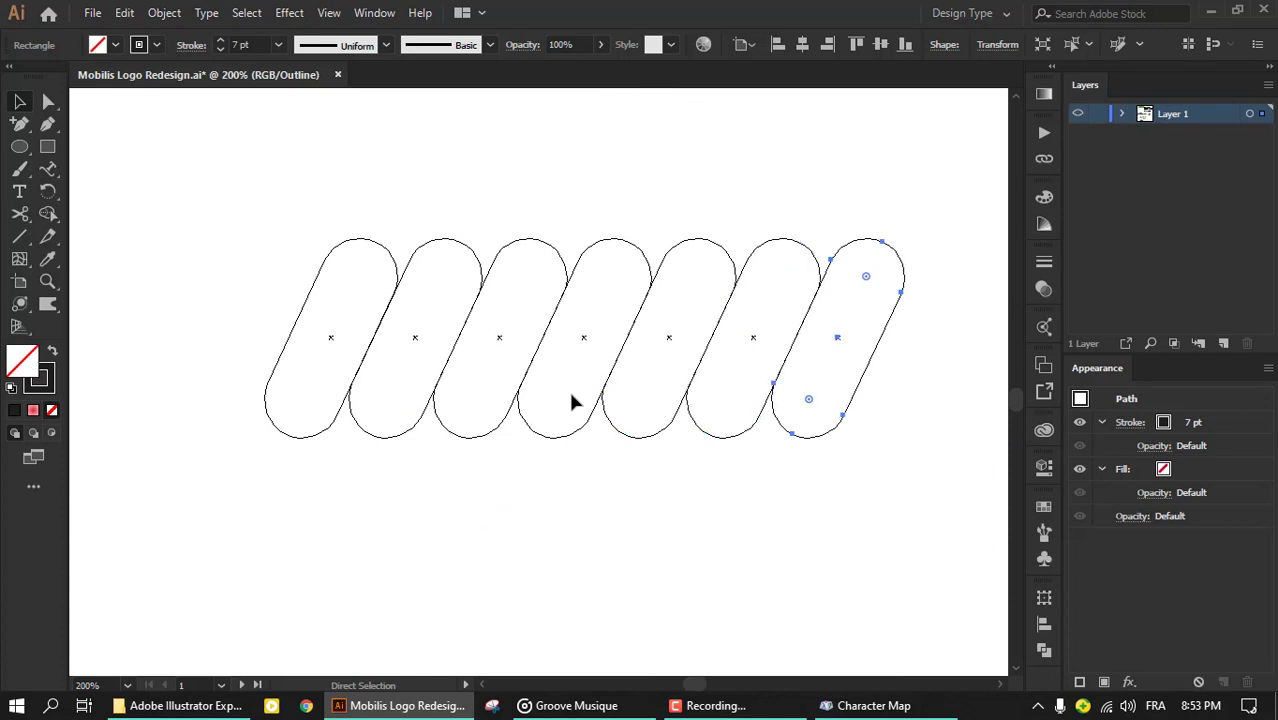
Step: Return to colour preview and duplicate the whole pill chain as a second row below
scroll(590, 399, down, 2)
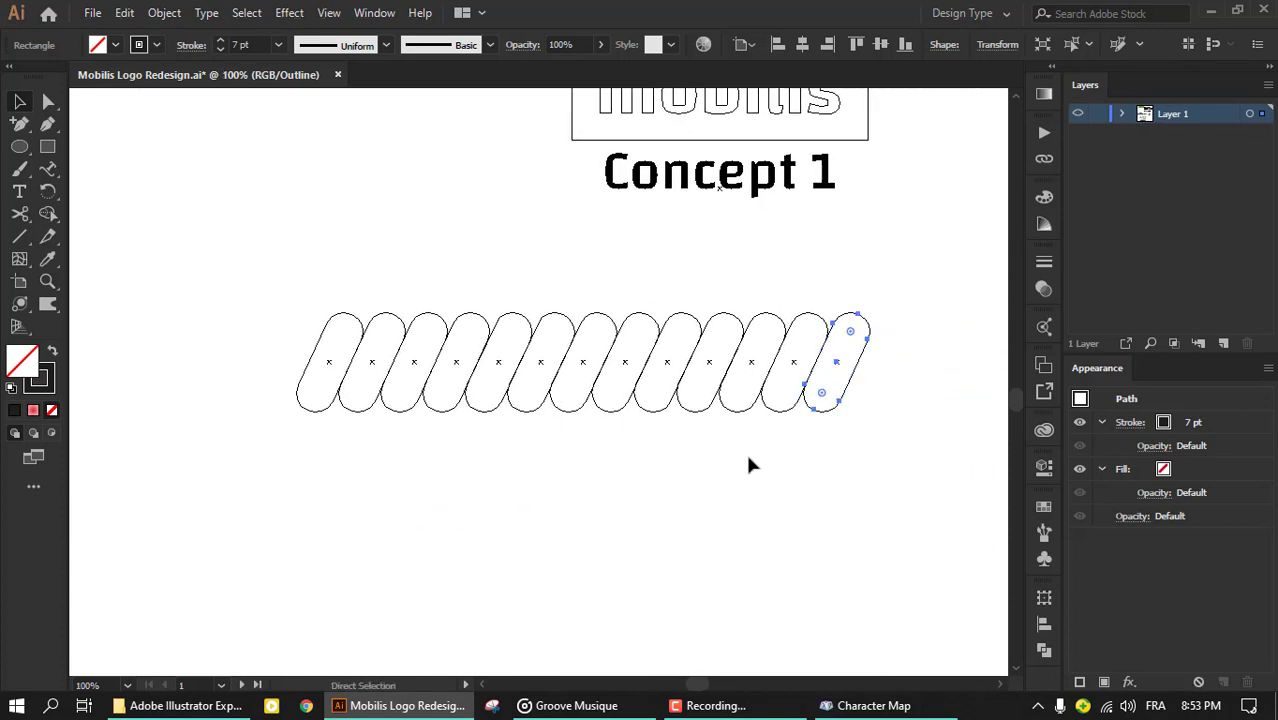
key(ctrl+y)
key(ctrl+a)
drag(214, 400, 805, 243)
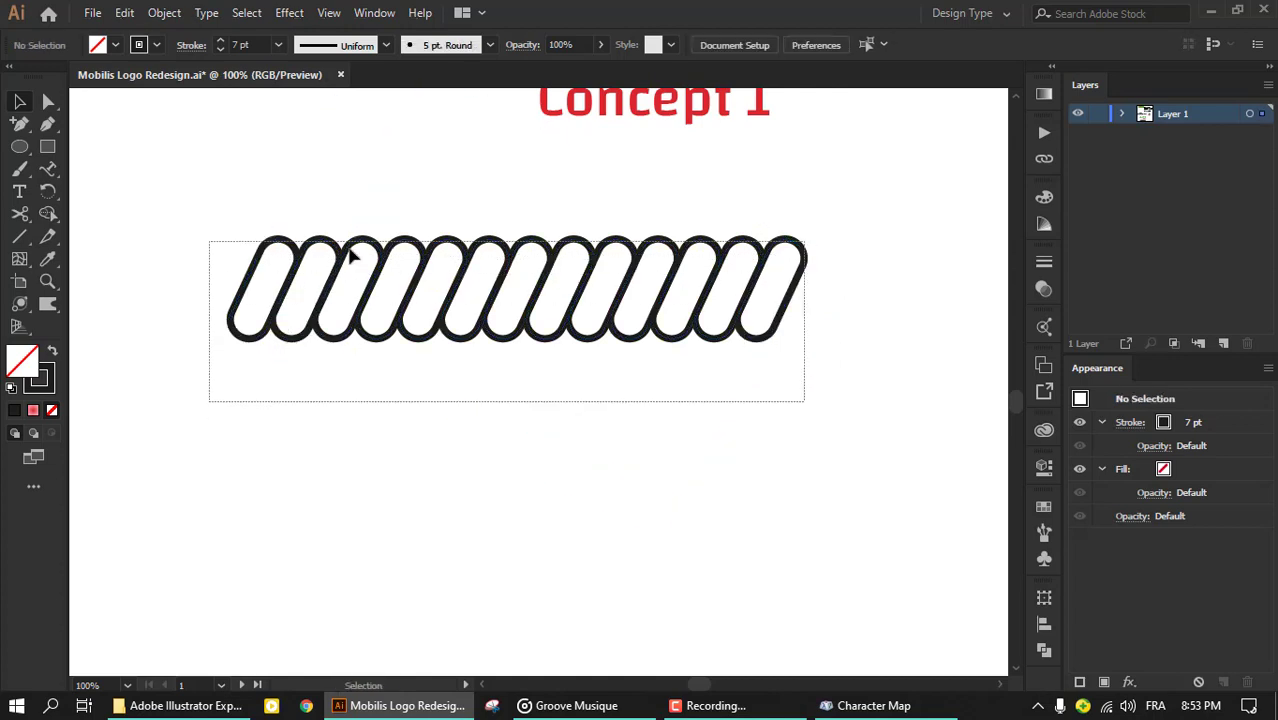
drag(320, 344, 320, 519)
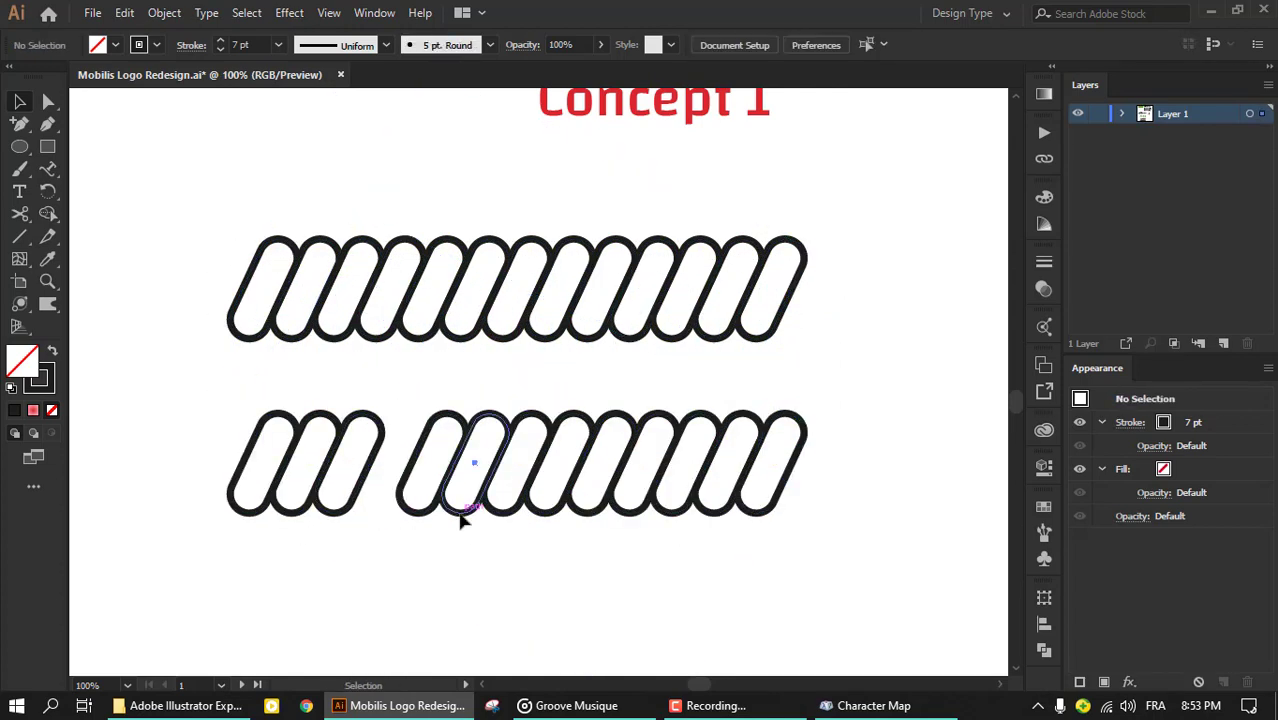
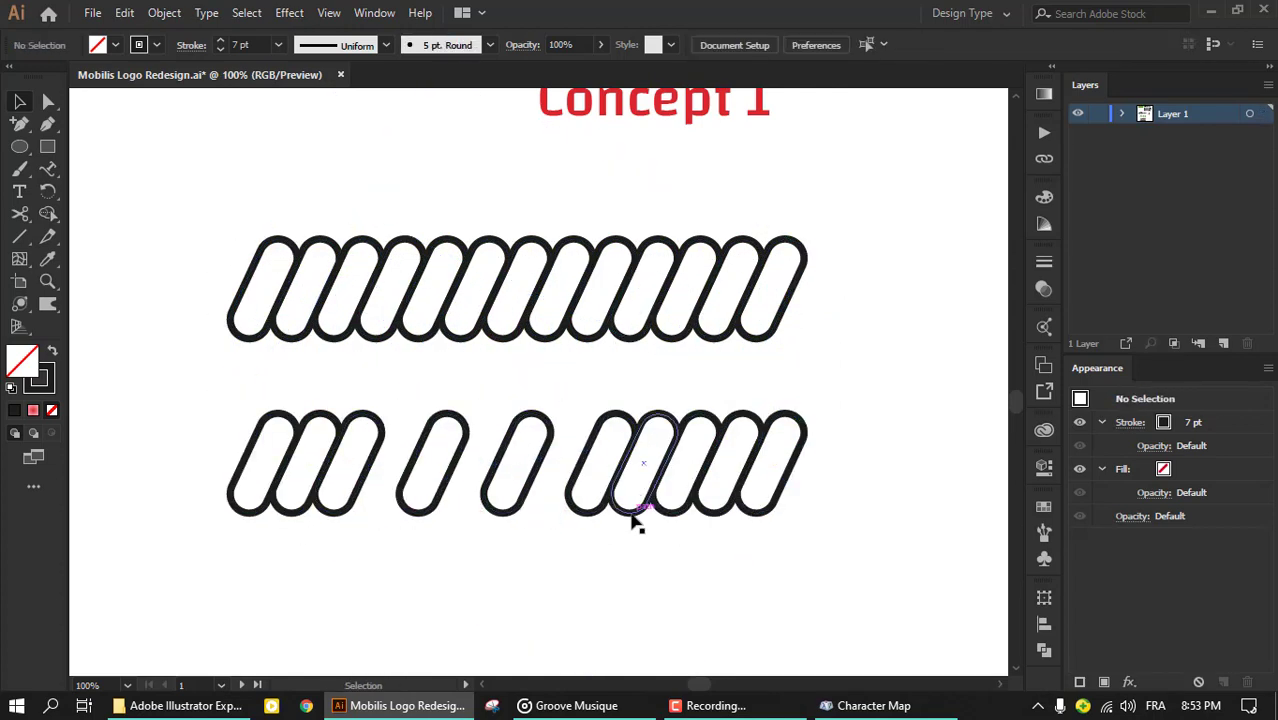
Step: Slide the lower-row pills right to even out the row's spacing
drag(633, 521, 717, 521)
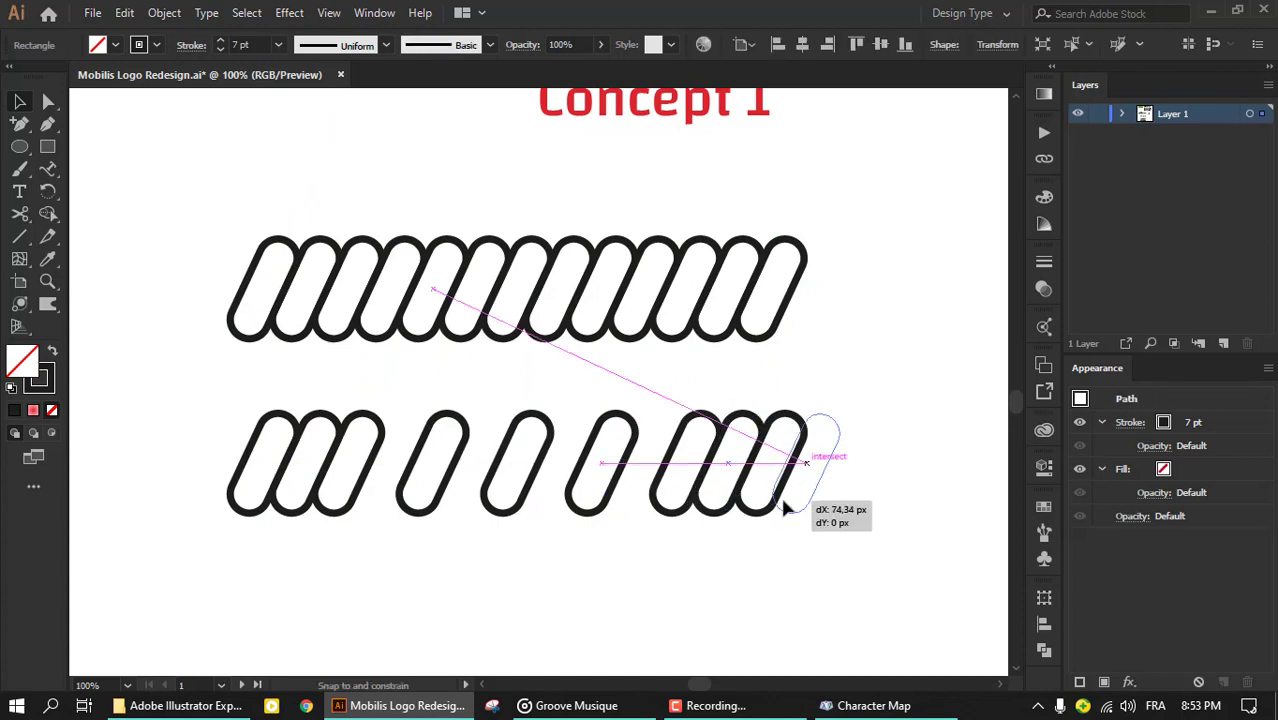
drag(727, 465, 842, 468)
click(790, 583)
drag(790, 583, 735, 520)
scroll(185, 400, up, 1)
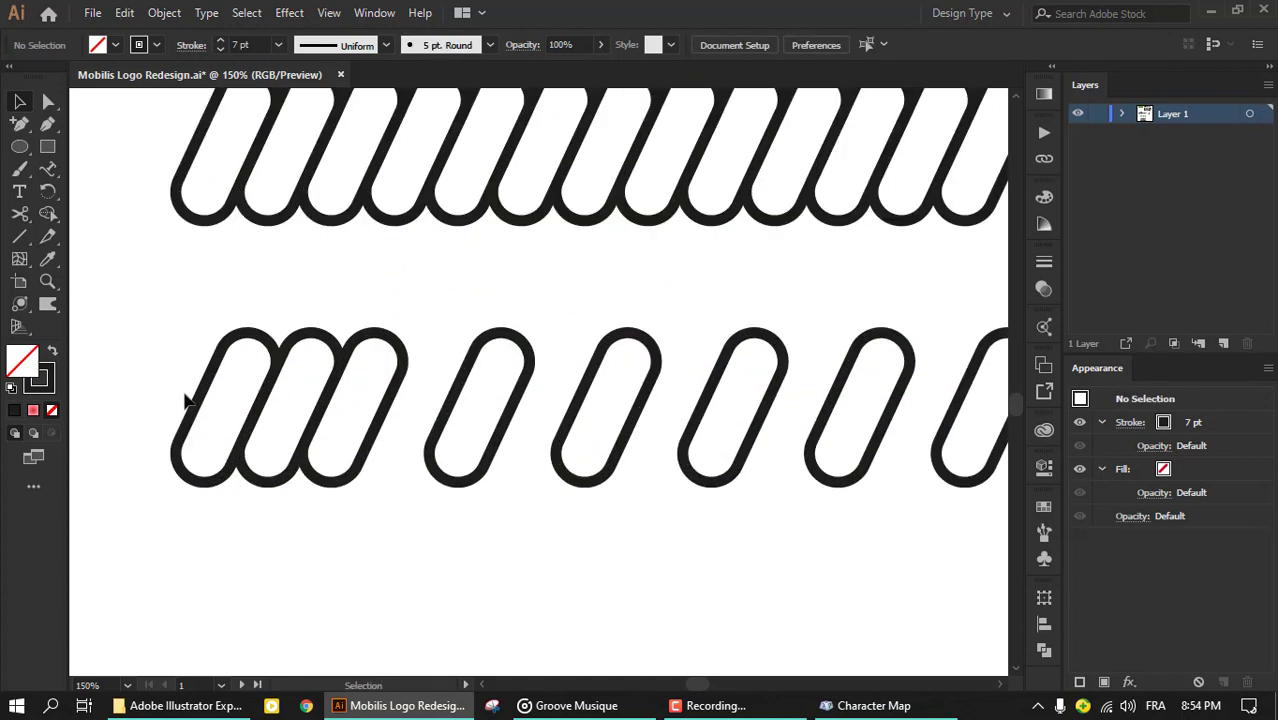
scroll(200, 395, up, 1)
Step: Delete the bottom curves of the first three pills with Direct Selection
mouse_move(173, 484)
mouse_down()
mouse_move(171, 471)
mouse_move(175, 532)
mouse_up()
key(Delete)
key(Delete)
drag(235, 505, 262, 546)
key(Delete)
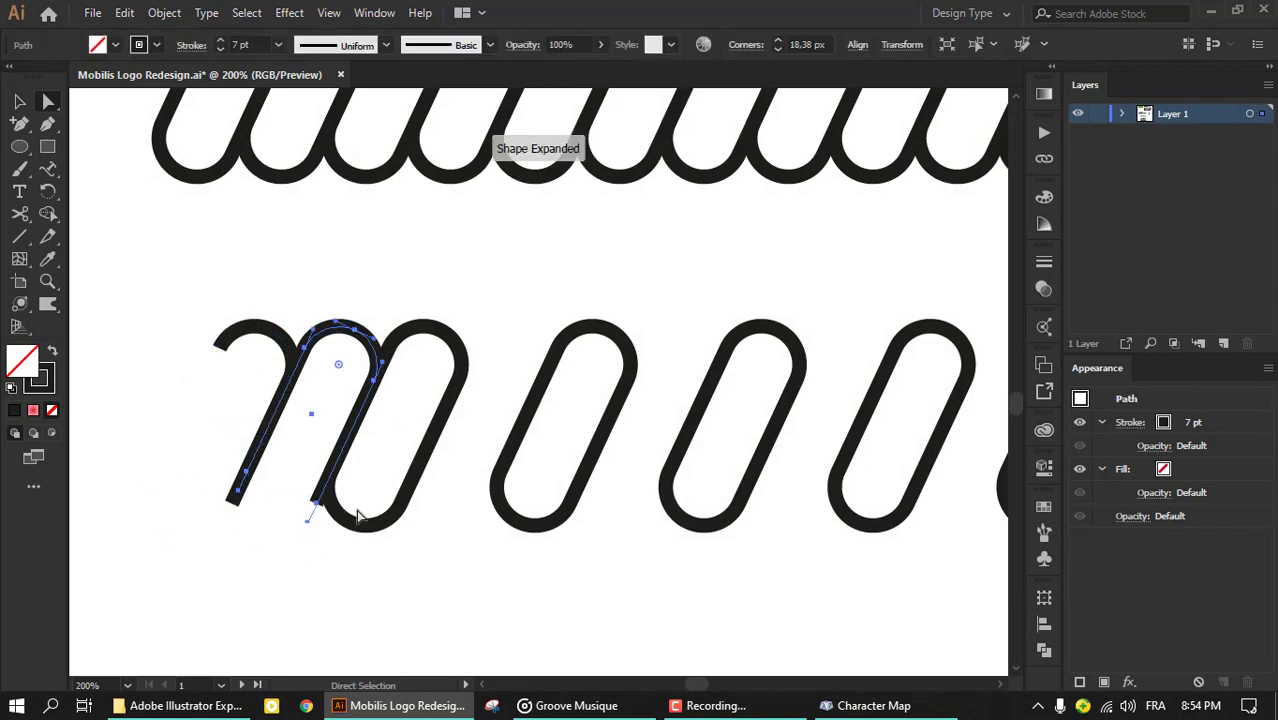
drag(362, 510, 350, 540)
key(Delete)
click(310, 553)
Step: Duplicate an arch of the m, rotate it into a U under the third stroke, and guide-align it
key(v)
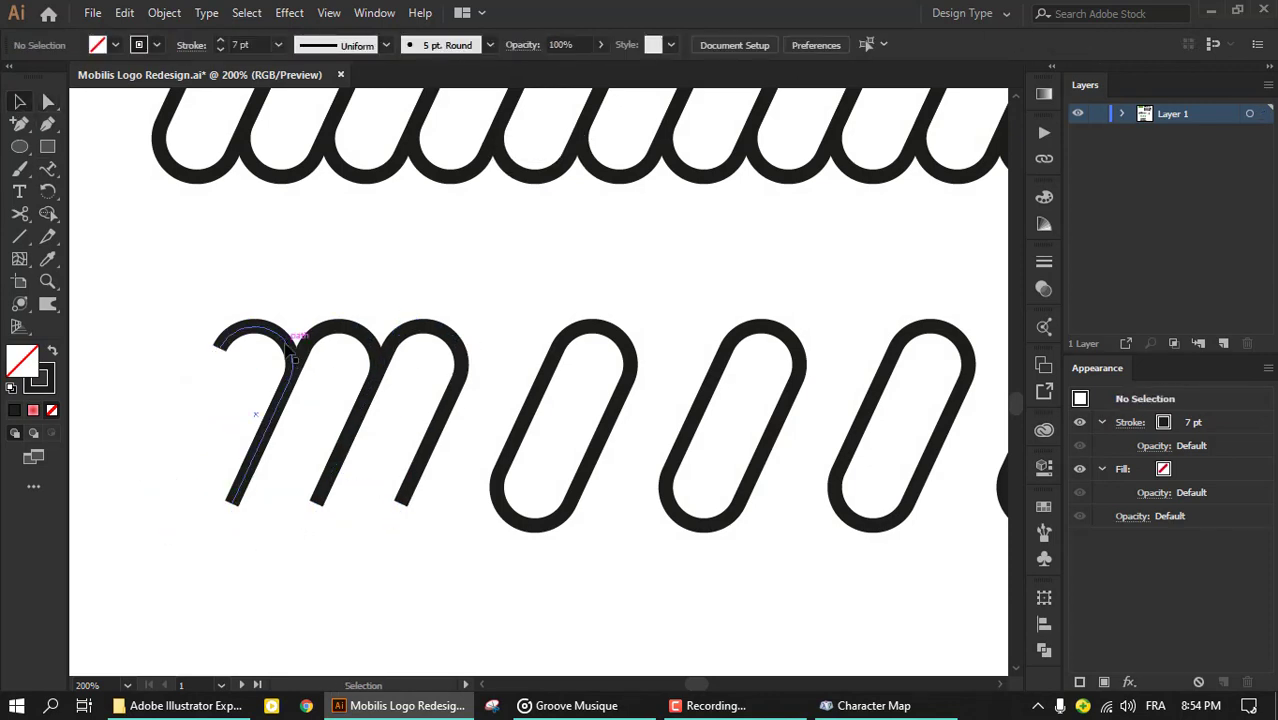
drag(400, 340, 463, 345)
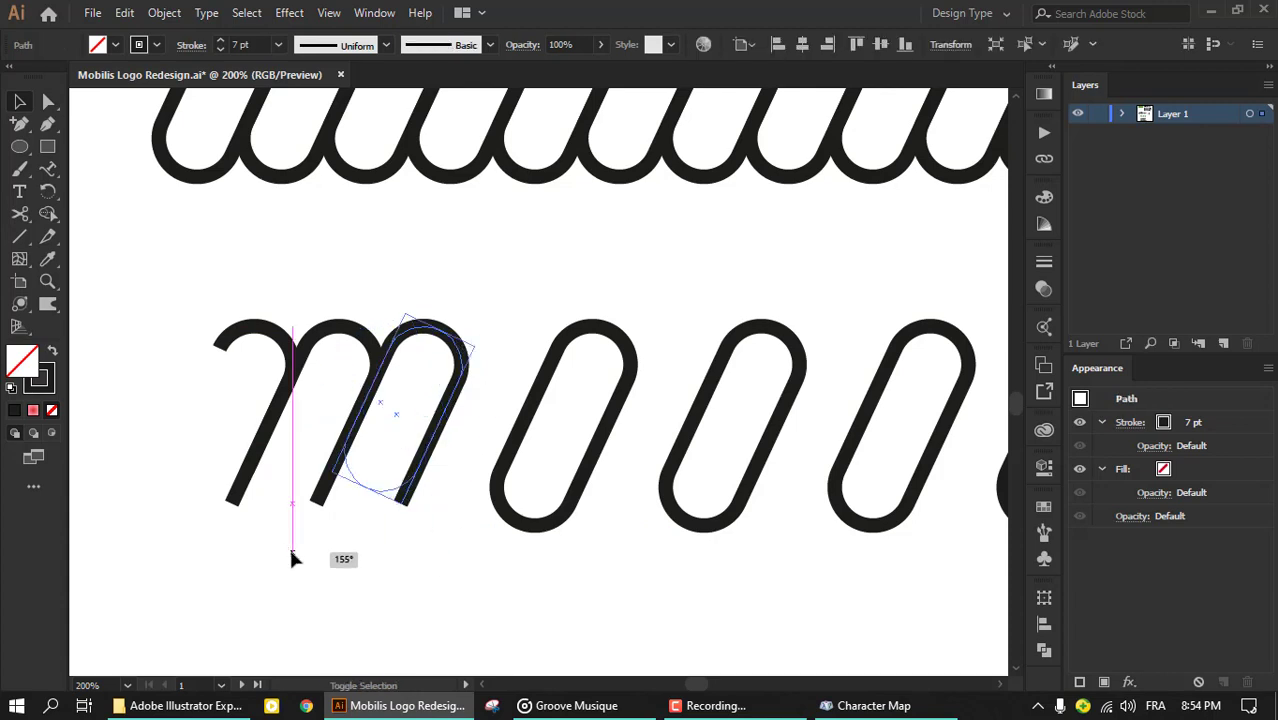
mouse_move(391, 367)
mouse_down()
mouse_move(454, 412)
mouse_move(446, 402)
mouse_up()
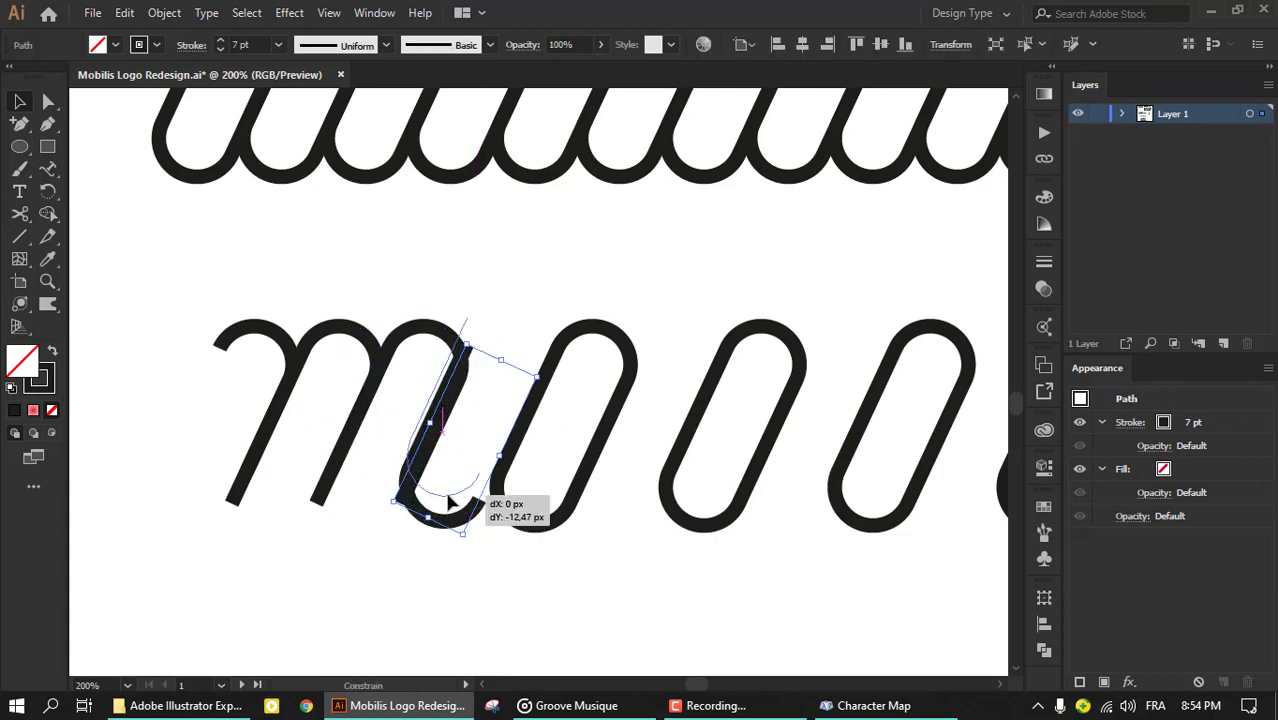
mouse_move(447, 500)
mouse_down()
mouse_move(425, 520)
mouse_move(335, 470)
mouse_up()
key(ctrl+y)
scroll(425, 520, up, 3)
drag(499, 457, 495, 460)
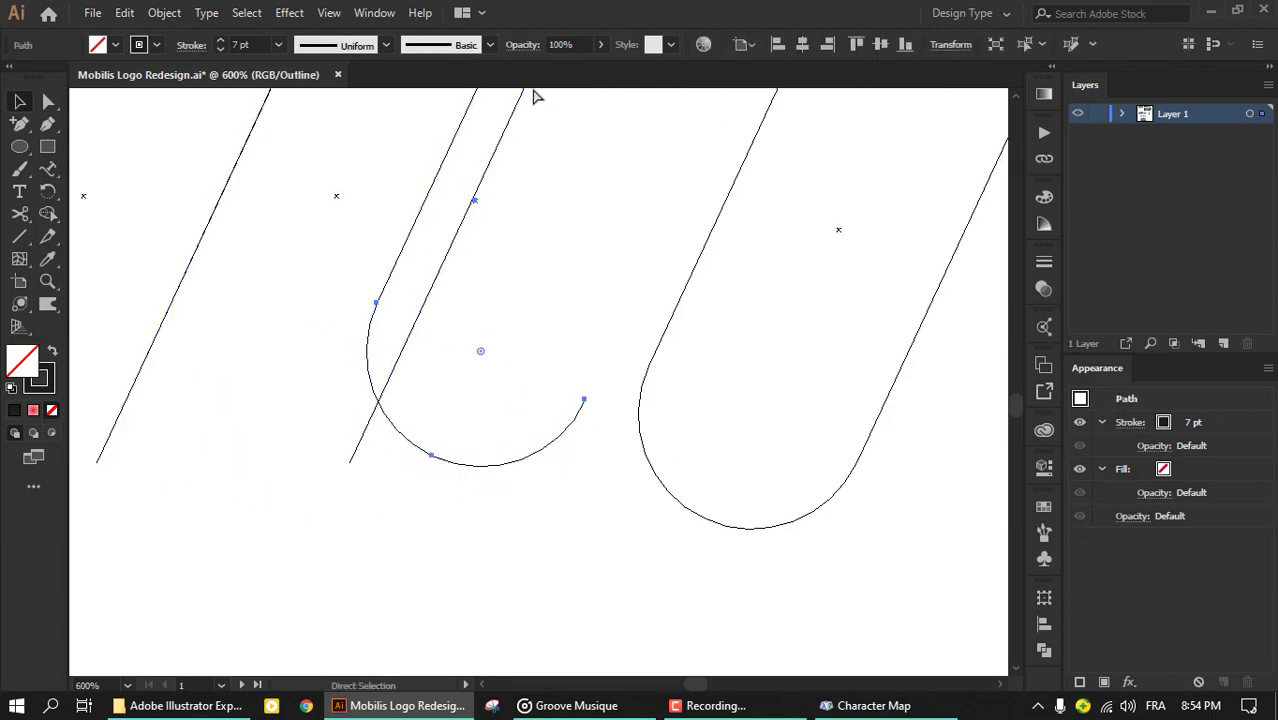
key(ctrl+r)
mouse_move(533, 96)
mouse_down()
mouse_move(468, 462)
mouse_move(351, 462)
mouse_move(405, 443)
mouse_up()
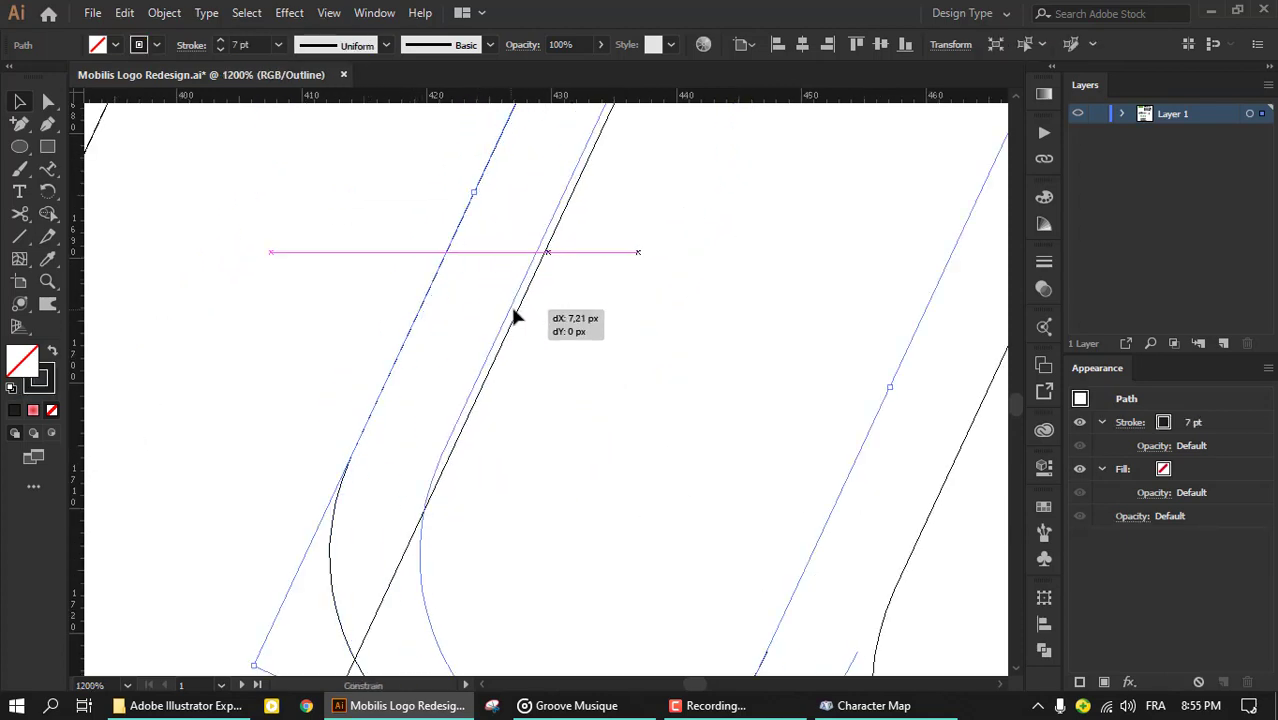
Step: Return to Preview and remove the alignment guide
scroll(519, 317, down, 2)
key(ctrl+y)
scroll(519, 317, down, 3)
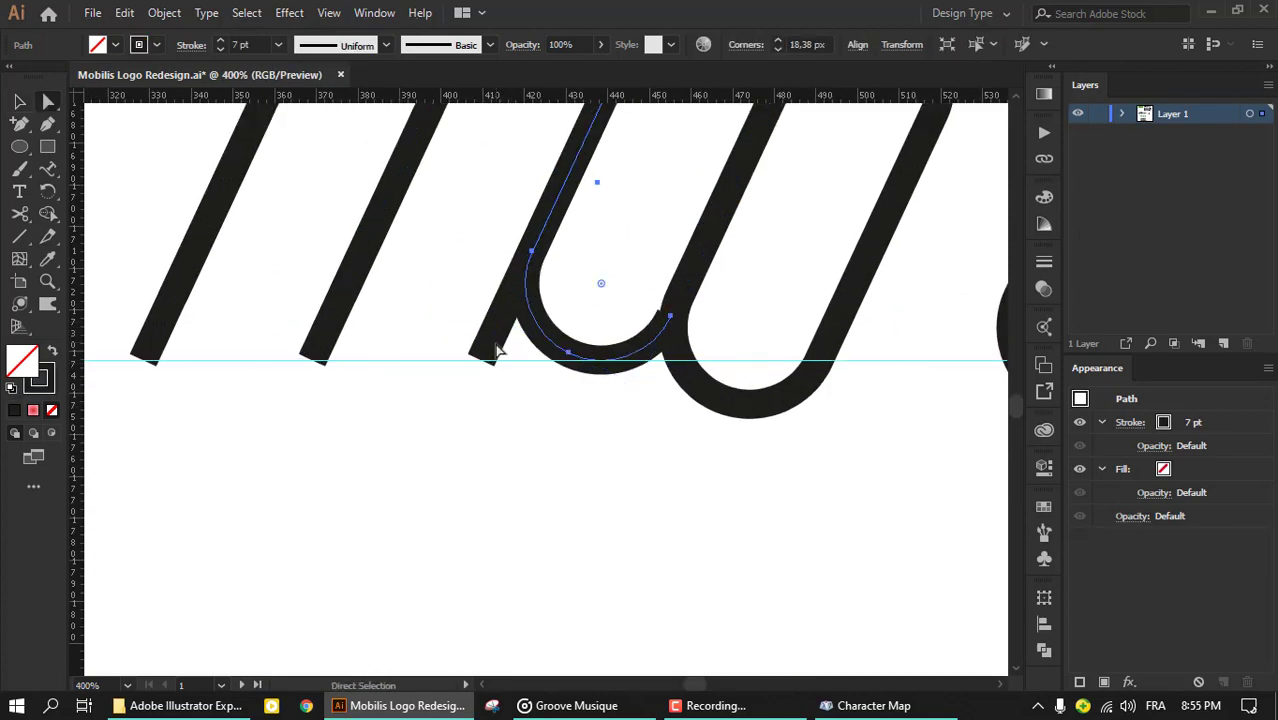
key(a)
drag(505, 355, 477, 430)
key(Delete)
Step: Shorten the U's left leg and reshape its bottom curve to meet the pill
drag(483, 357, 527, 260)
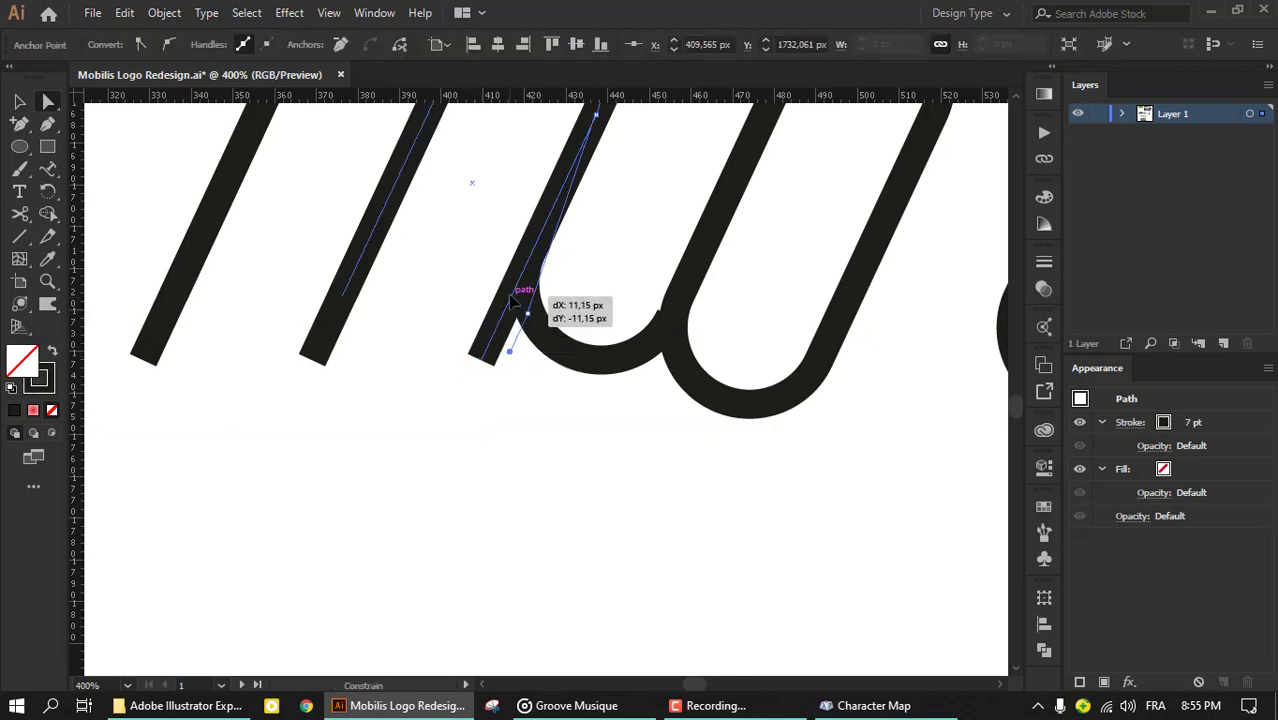
scroll(490, 214, down, 1)
scroll(491, 308, up, 3)
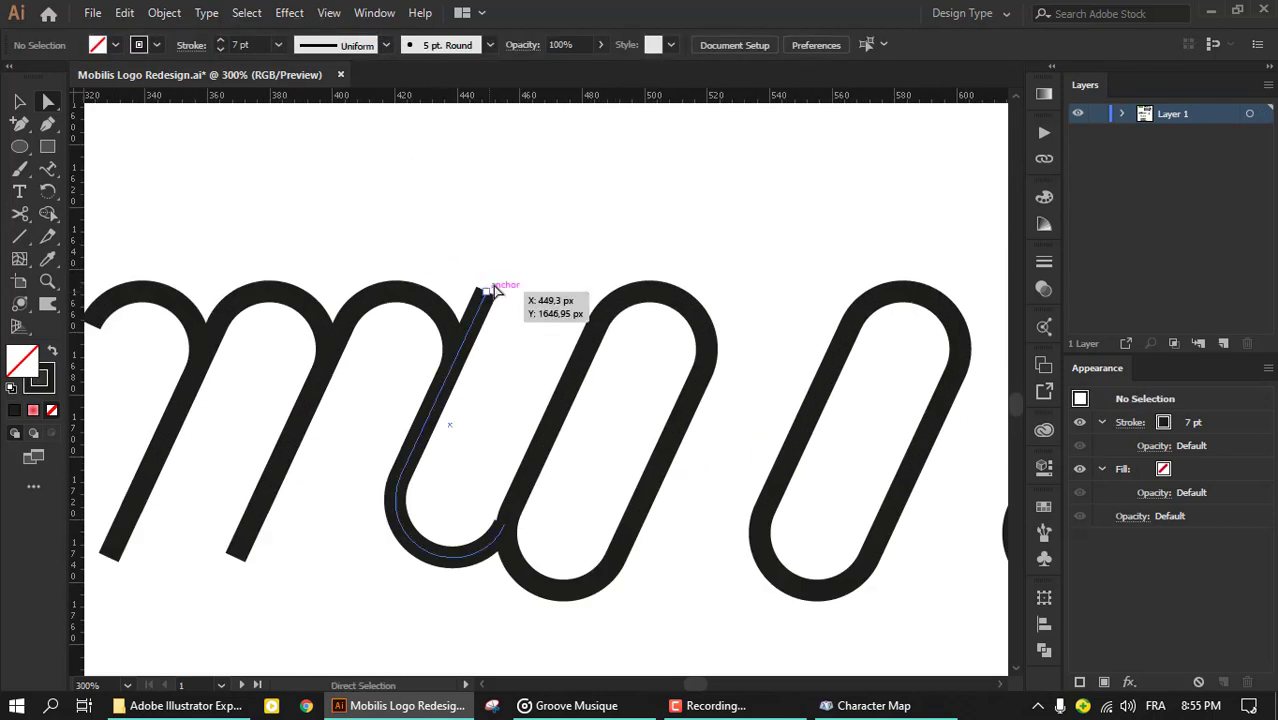
click(400, 470)
drag(406, 470, 428, 455)
click(365, 463)
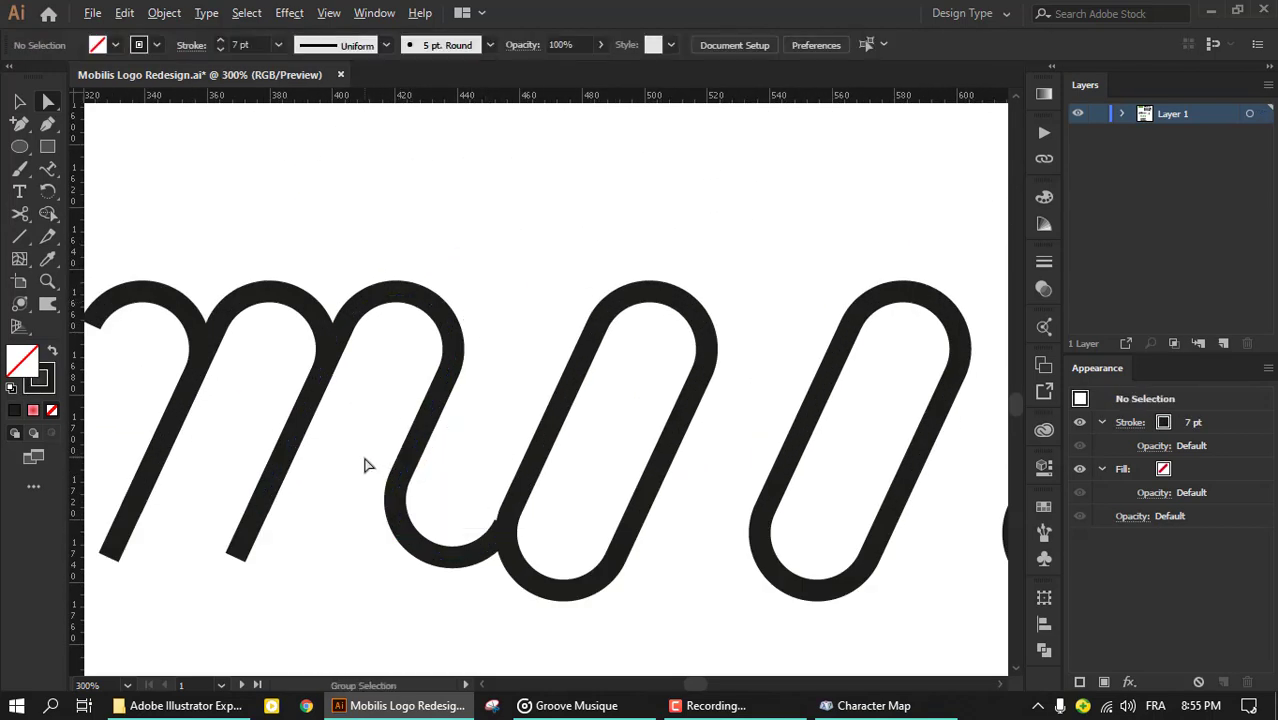
scroll(365, 463, down, 2)
Step: Undo the U curve and lengthen the m's left stroke down-left
key(v)
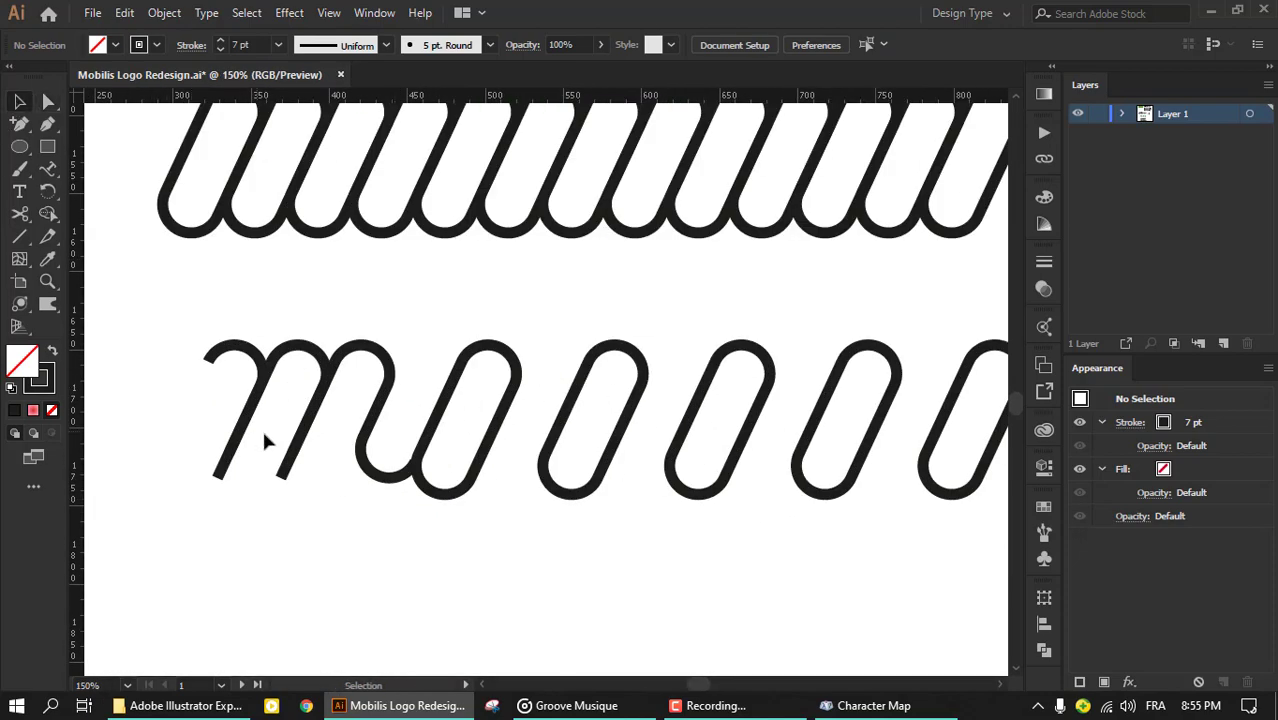
key(ctrl+z)
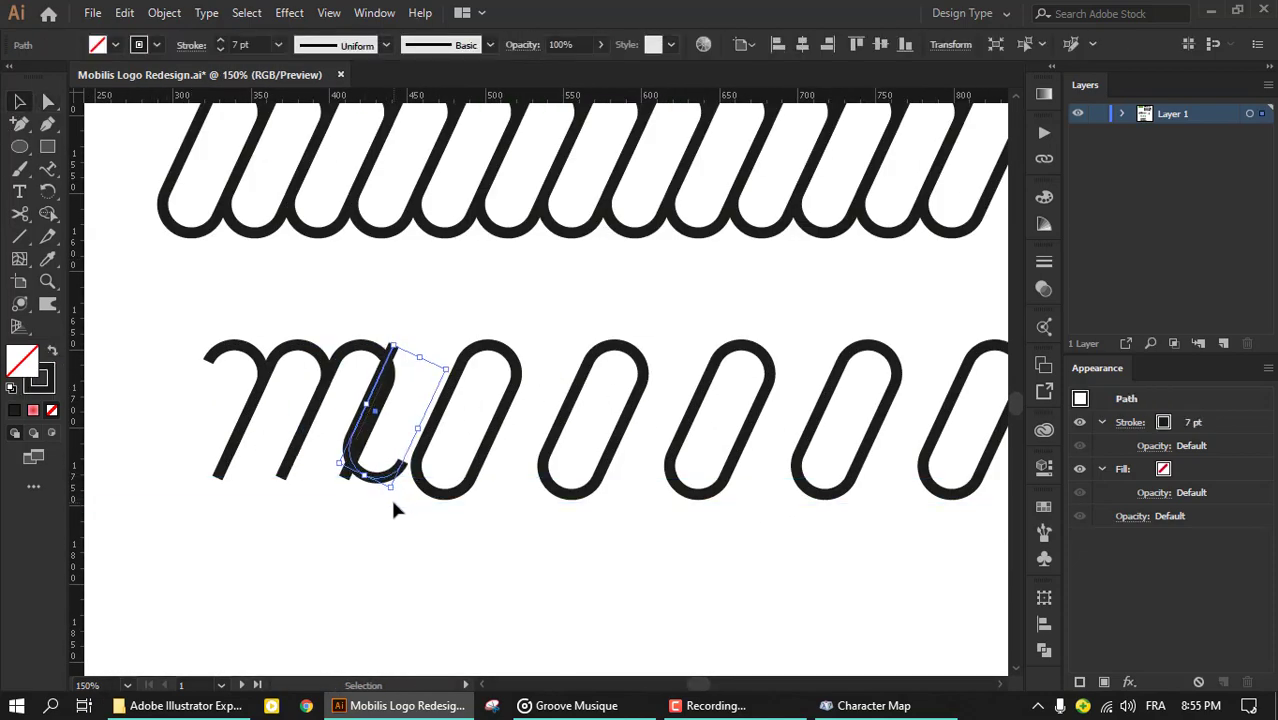
key(ctrl+z)
drag(270, 368, 216, 480)
click(313, 487)
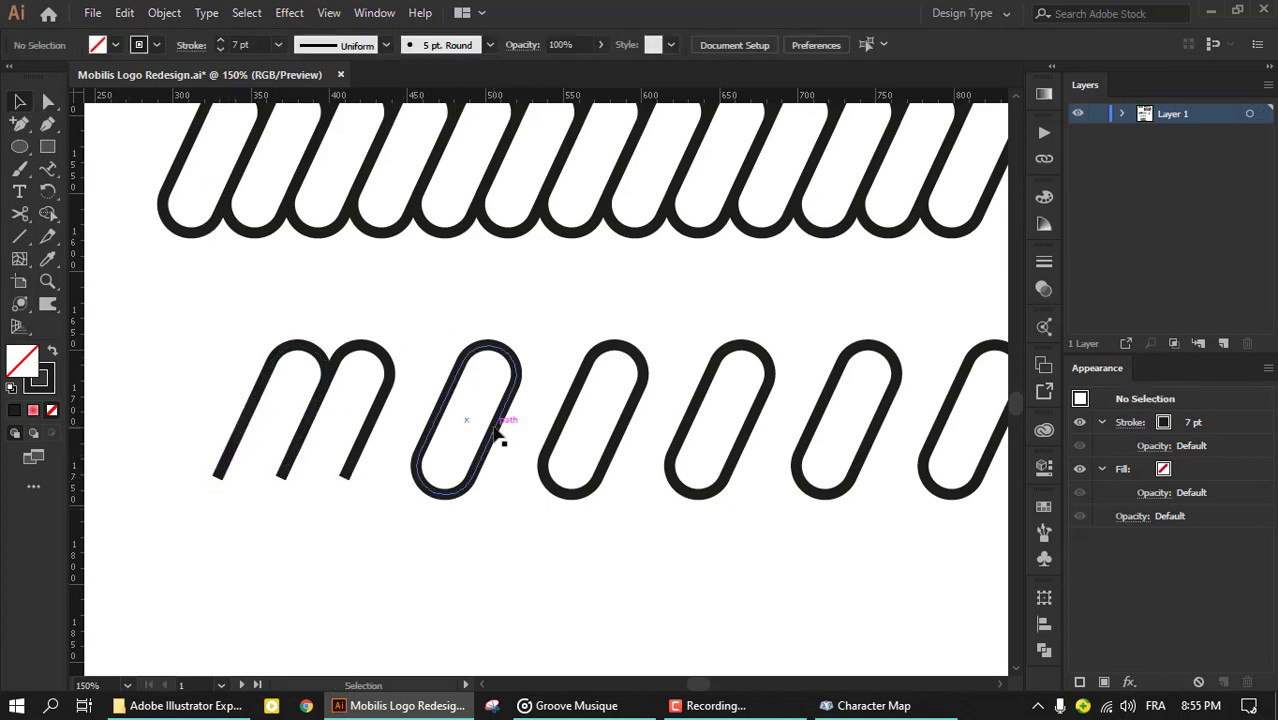
Step: Drag the 0 pills left so two sit close beside the m
drag(497, 430, 468, 430)
drag(565, 428, 487, 443)
drag(687, 432, 582, 418)
scroll(582, 418, right, 2)
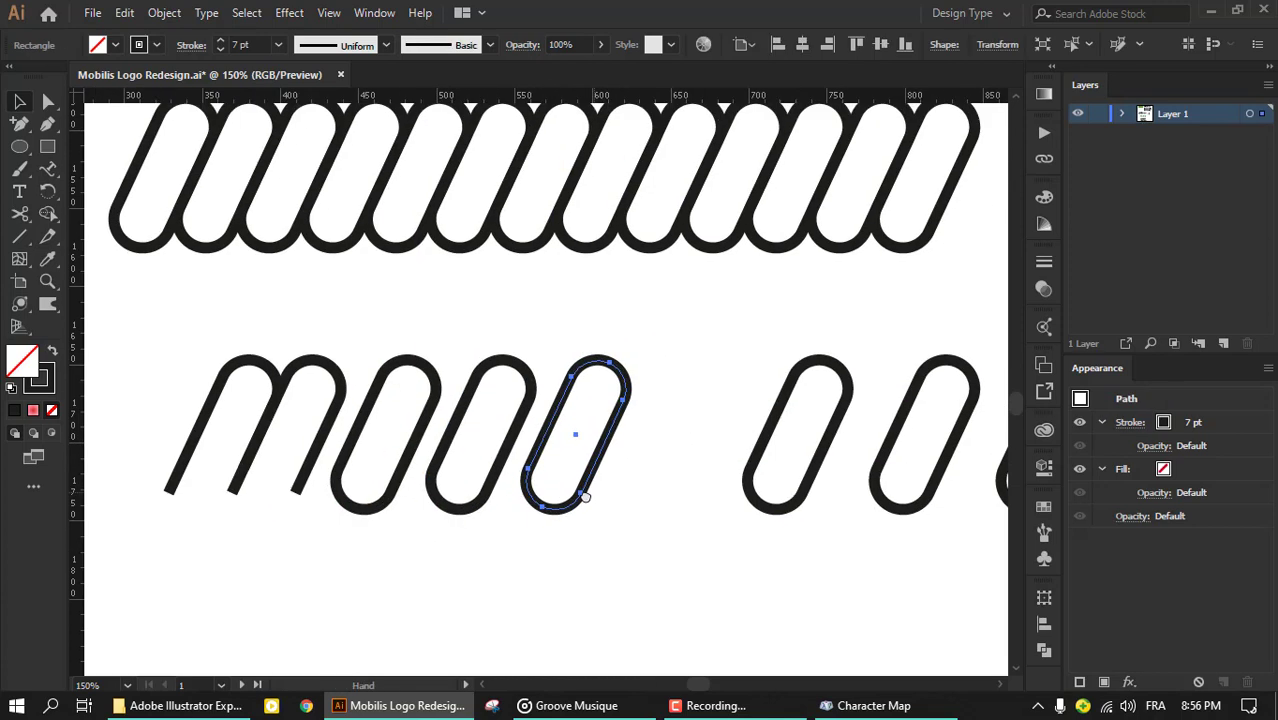
mouse_move(748, 460)
mouse_down()
mouse_move(614, 460)
mouse_move(613, 503)
mouse_up()
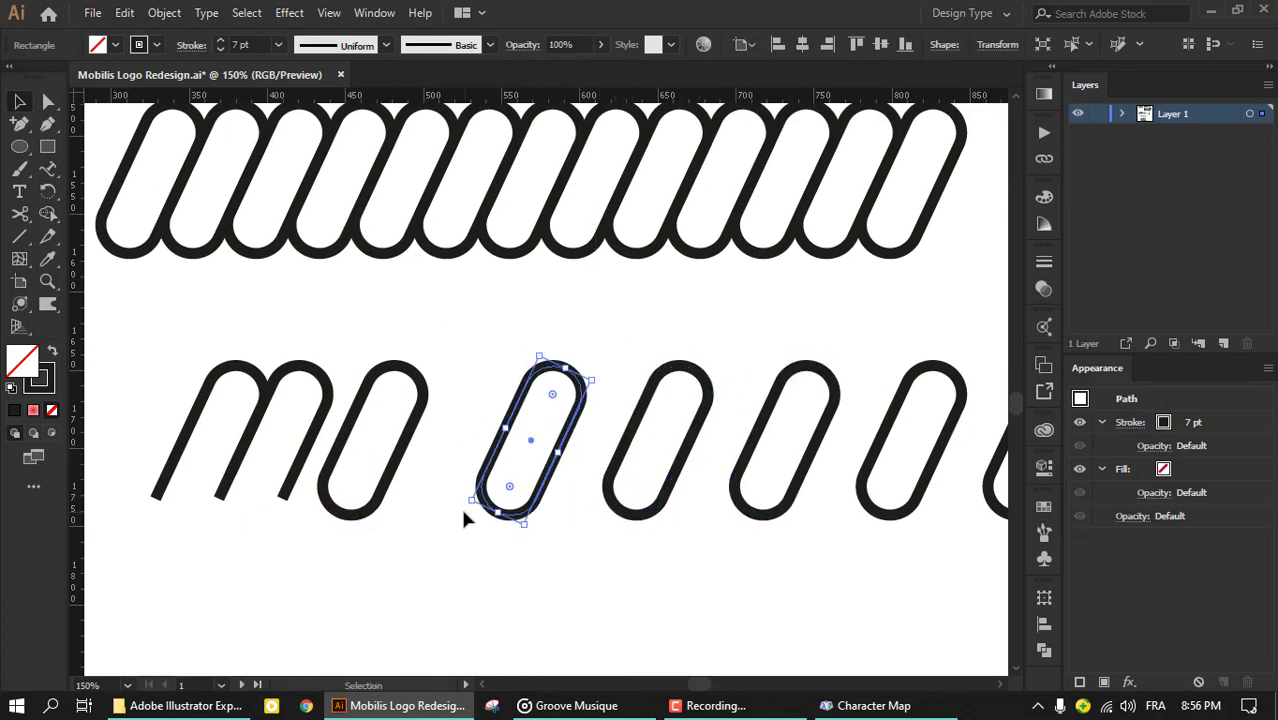
drag(462, 515, 428, 460)
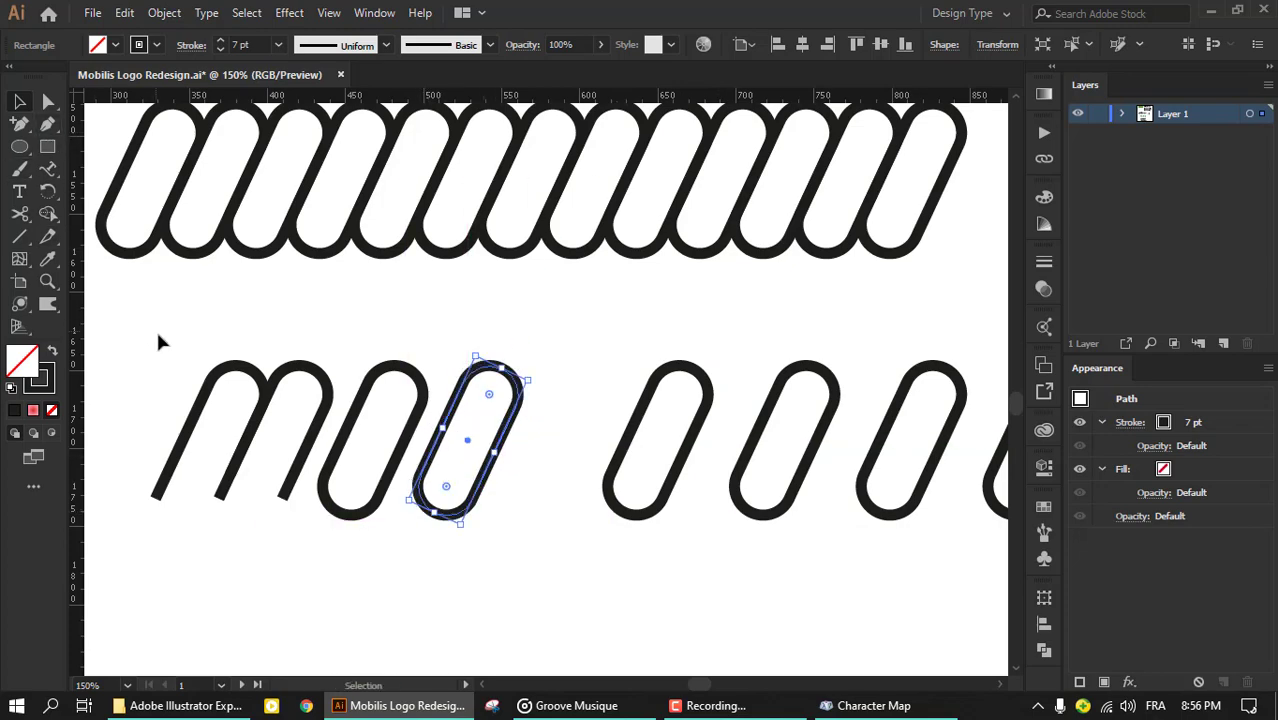
Step: Zoom in, switch to Outline, and draw a horizontal gauge line between two m strokes
key(ctrl+equal)
key(ctrl+equal)
key(ctrl+equal)
key(backslash)
drag(232, 378, 359, 378)
Step: Copy the gauge line to the right and align its ends with the stroke edges
key(ctrl+y)
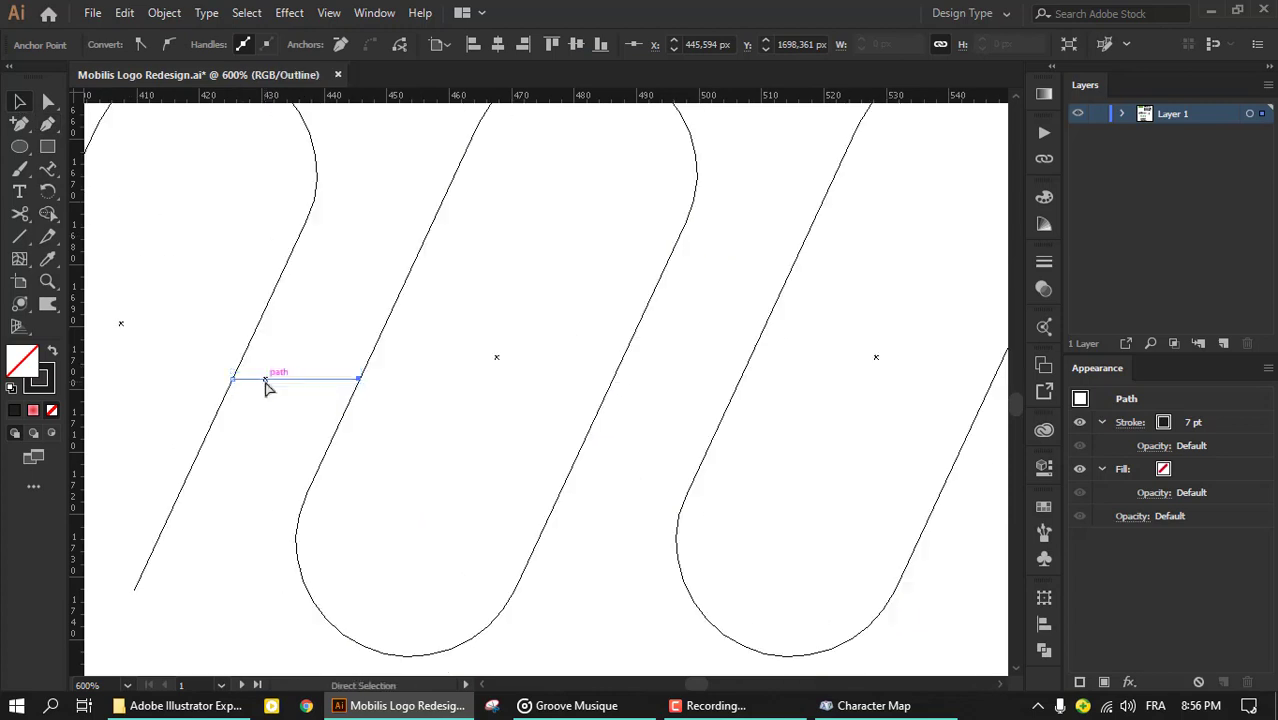
drag(630, 387, 688, 387)
scroll(476, 437, right, 5)
mouse_move(456, 427)
mouse_down()
mouse_move(475, 427)
mouse_move(468, 413)
mouse_up()
drag(592, 425, 873, 408)
key(ctrl+equal)
key(ctrl+equal)
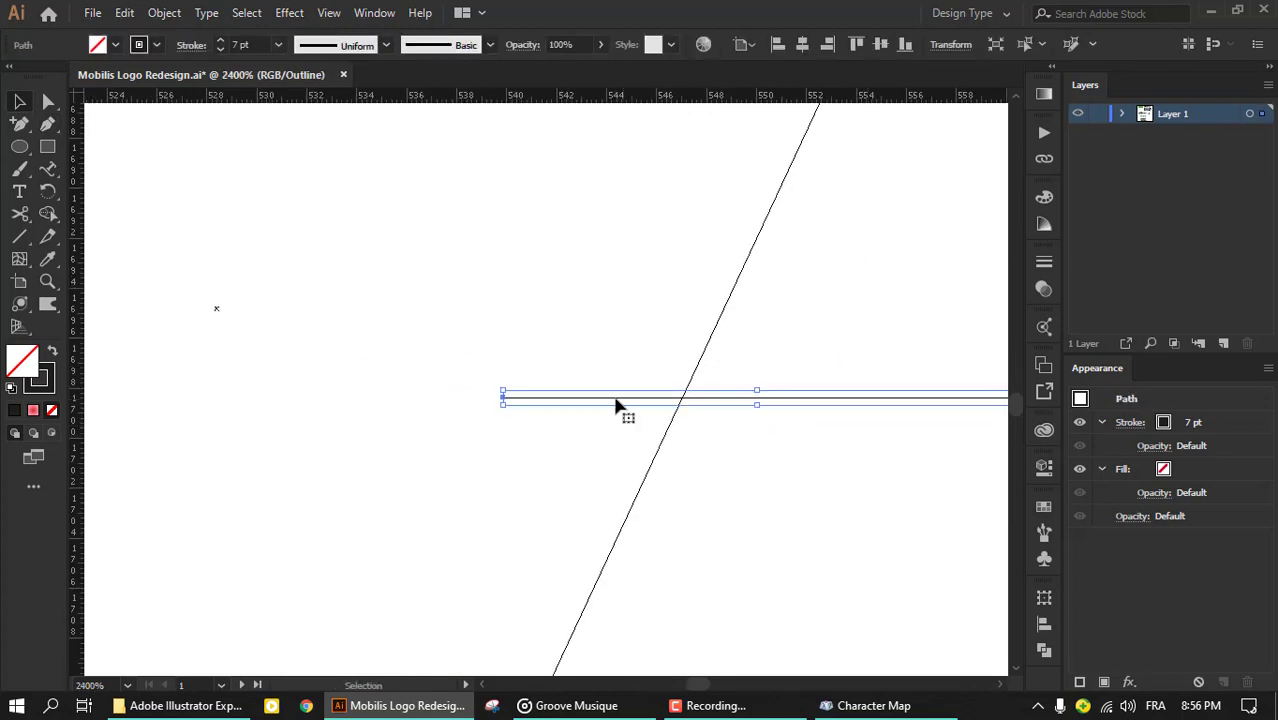
scroll(786, 402, up, 3)
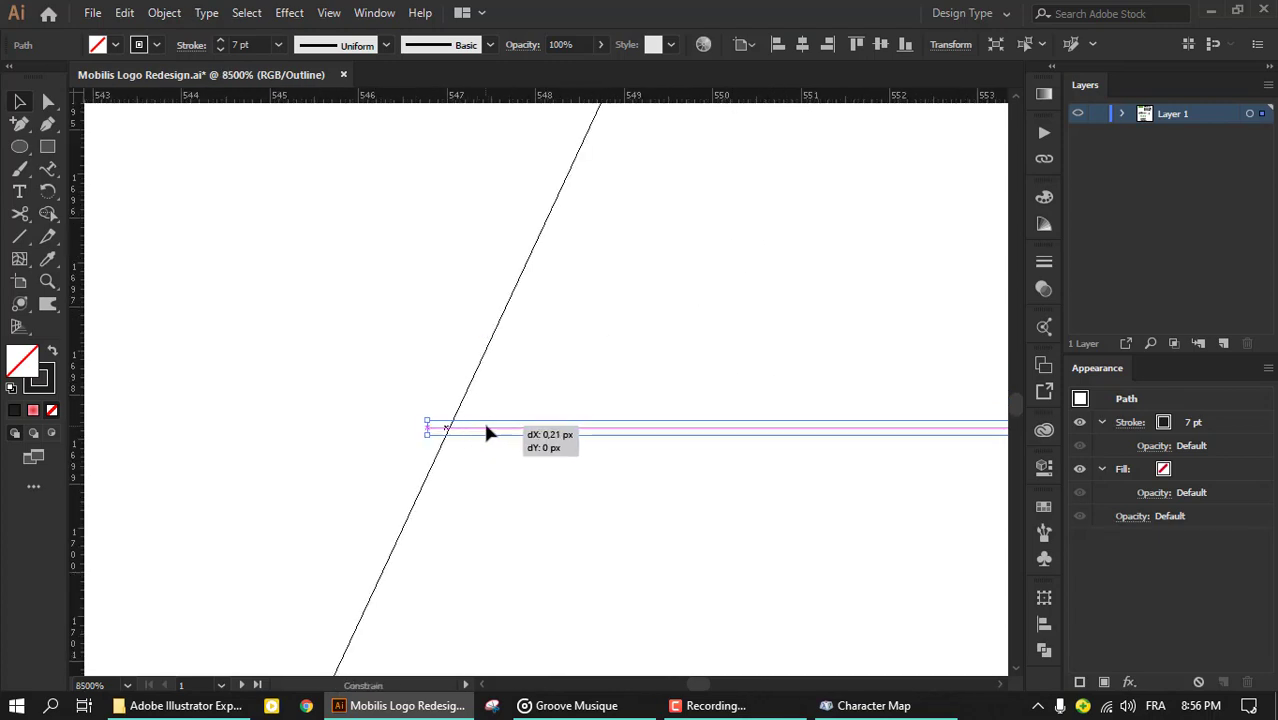
drag(486, 432, 490, 428)
scroll(490, 428, down, 5)
scroll(276, 416, down, 3)
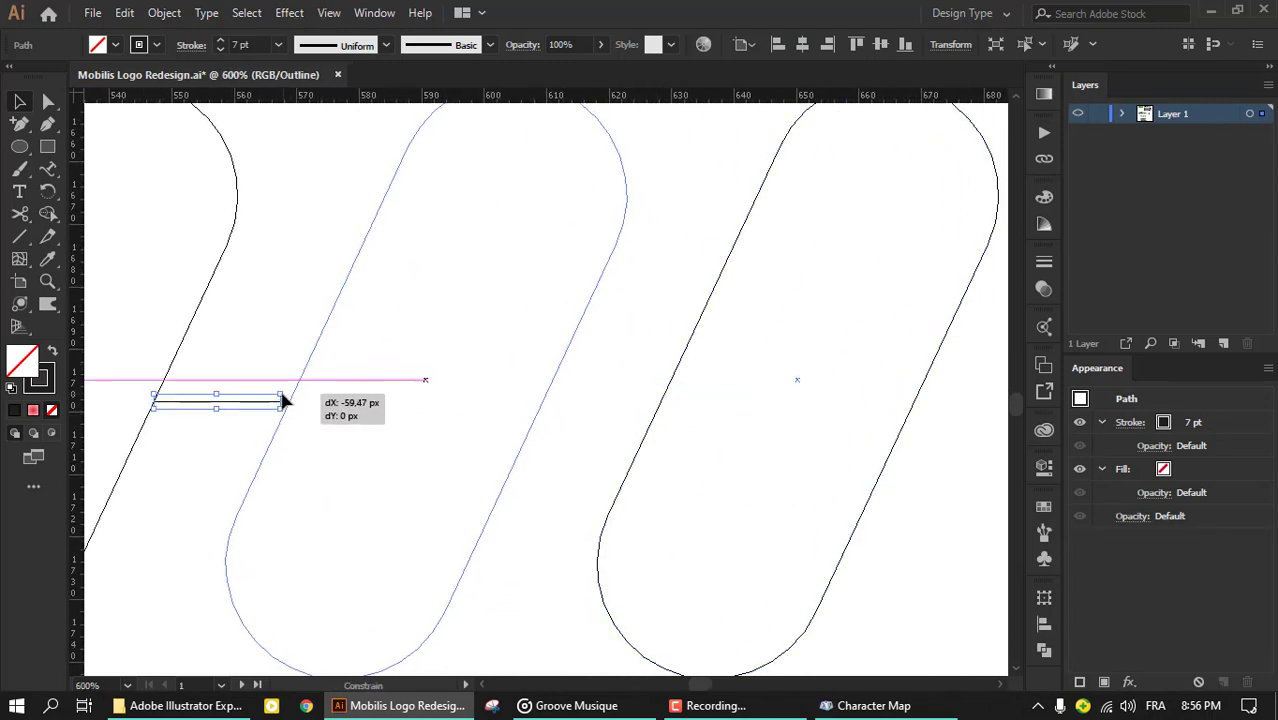
Step: Use the gauge to move the next pill by the measured gap, then return to Preview
mouse_move(575, 435)
mouse_down()
mouse_move(573, 352)
mouse_move(271, 380)
mouse_move(452, 380)
mouse_move(438, 380)
mouse_up()
click(230, 390)
scroll(502, 362, up, 4)
scroll(558, 380, down, 5)
mouse_move(864, 452)
mouse_down()
mouse_move(560, 389)
mouse_move(765, 393)
mouse_up()
key(ctrl+y)
Step: Slide the last 0 pill left into the row beside the m
key(ctrl+1)
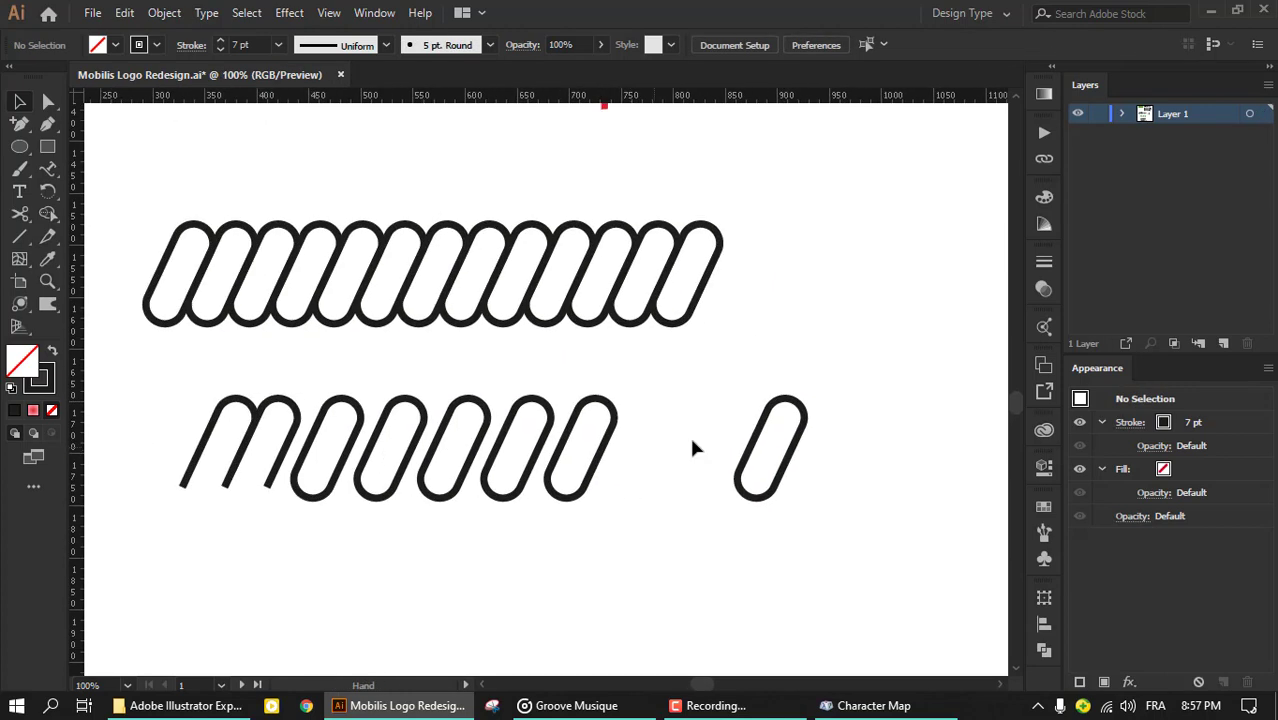
scroll(640, 455, up, 1)
mouse_move(768, 440)
mouse_down()
mouse_move(575, 462)
mouse_move(572, 450)
mouse_up()
scroll(502, 422, down, 2)
scroll(472, 417, up, 1)
scroll(472, 417, up, 1)
Step: Give the m's strokes projecting caps in the Stroke panel
drag(268, 421, 455, 313)
click(191, 44)
click(117, 91)
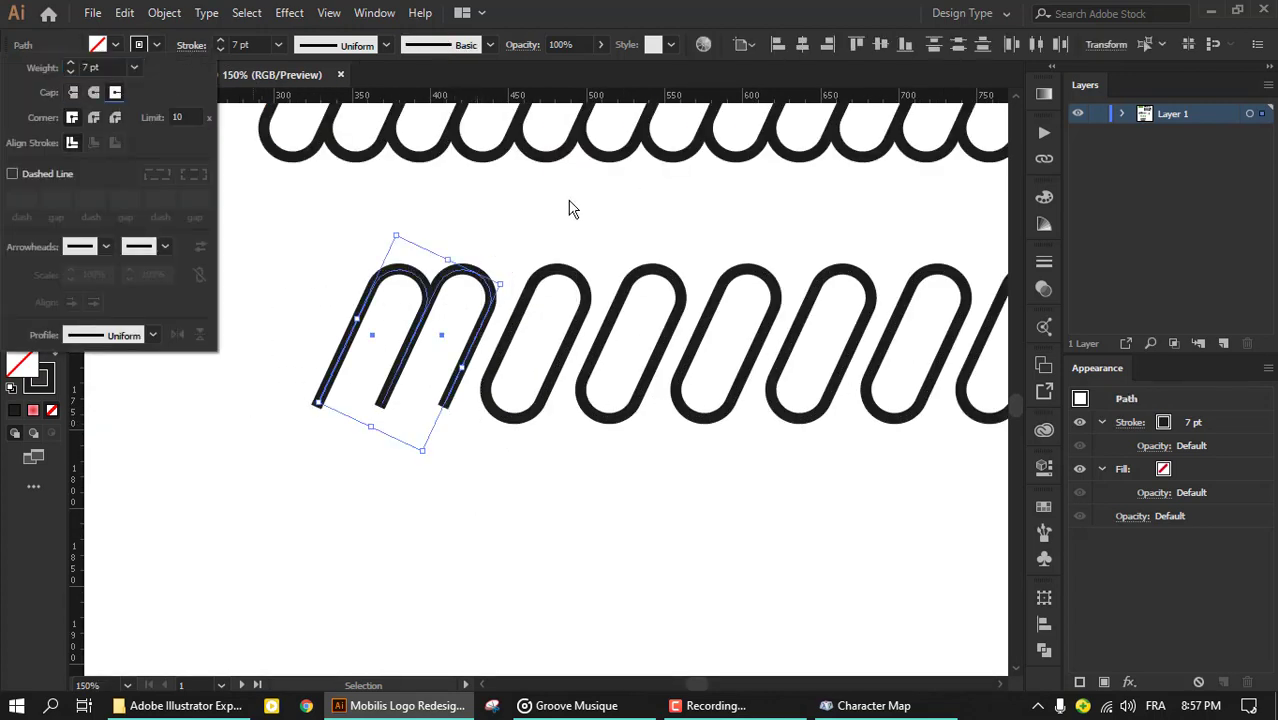
key(Escape)
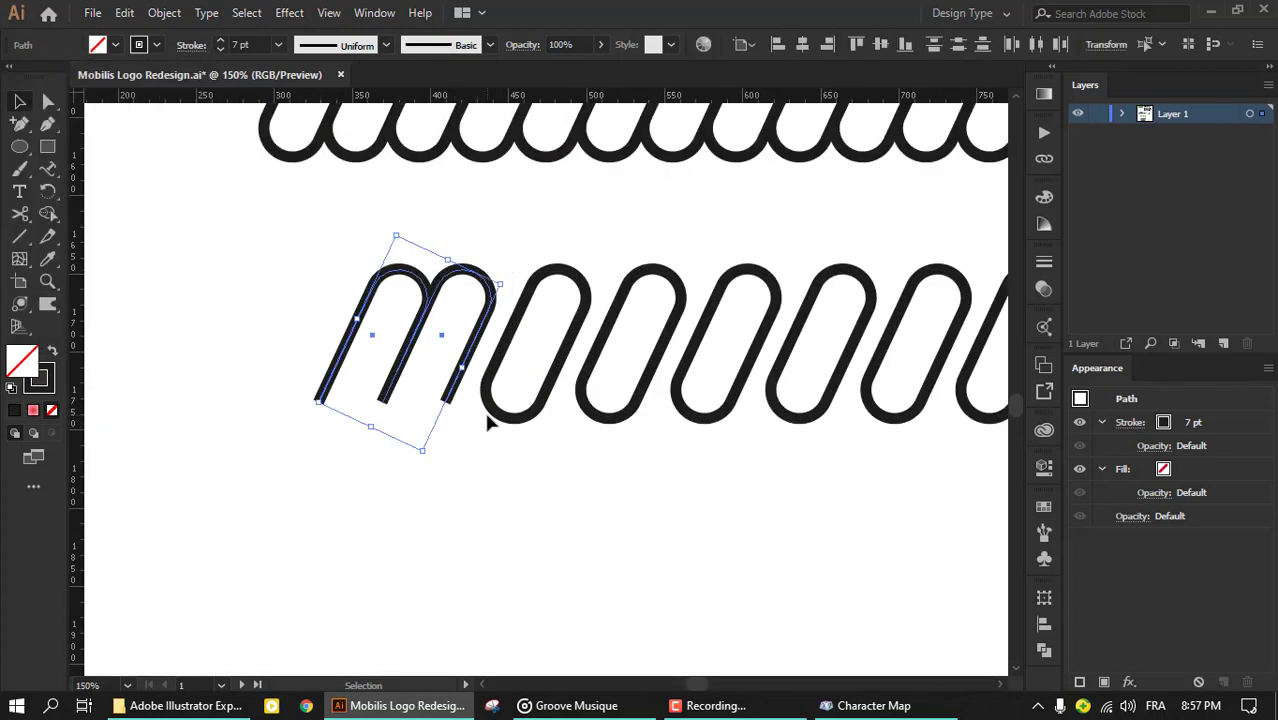
Step: Pull a guide to the pills' bottoms and lower the m's leg anchors onto it
key(ctrl+y)
scroll(464, 407, up, 2)
drag(464, 95, 726, 424)
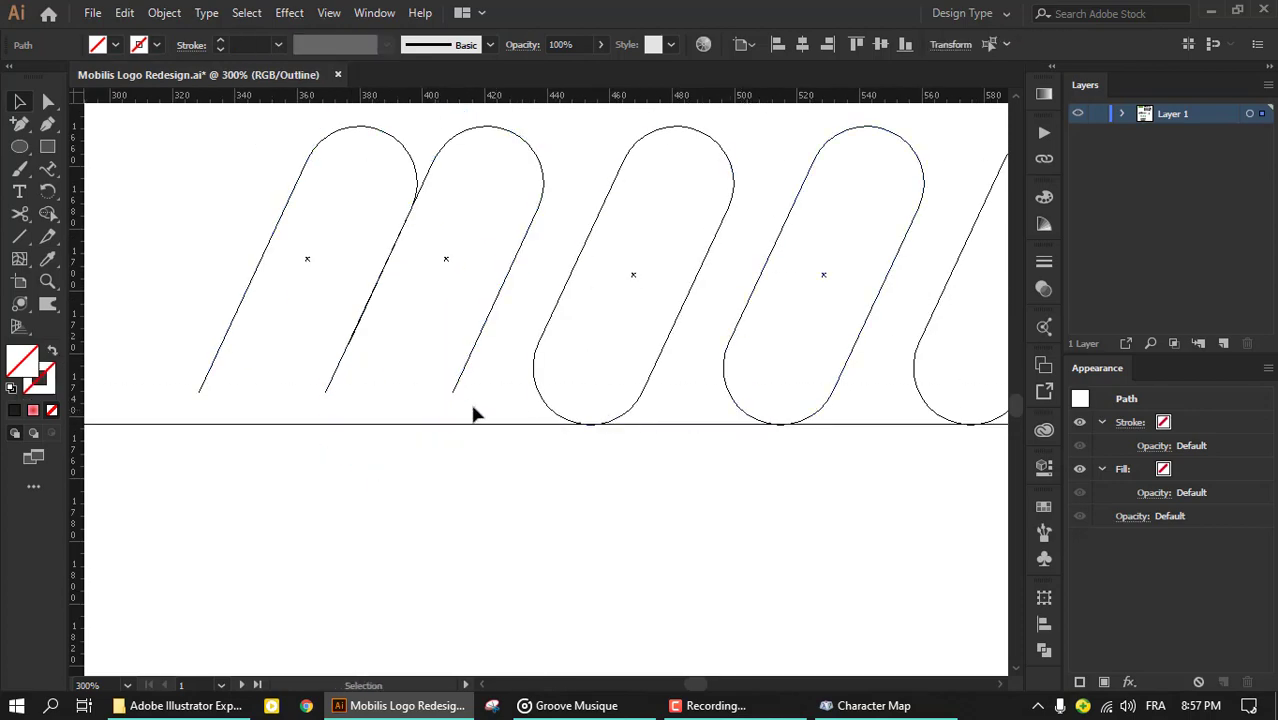
drag(503, 390, 503, 390)
drag(454, 400, 437, 432)
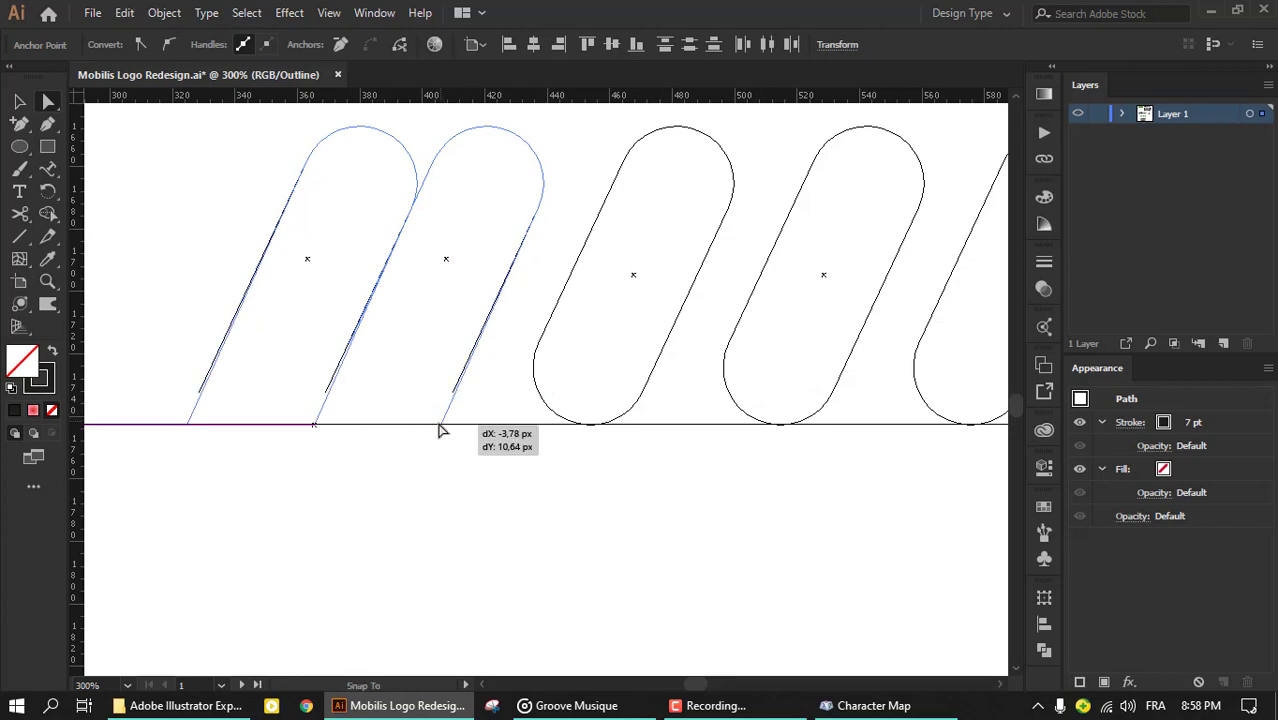
Step: Set the Constrain Angle to 65 in General Preferences
click(124, 12)
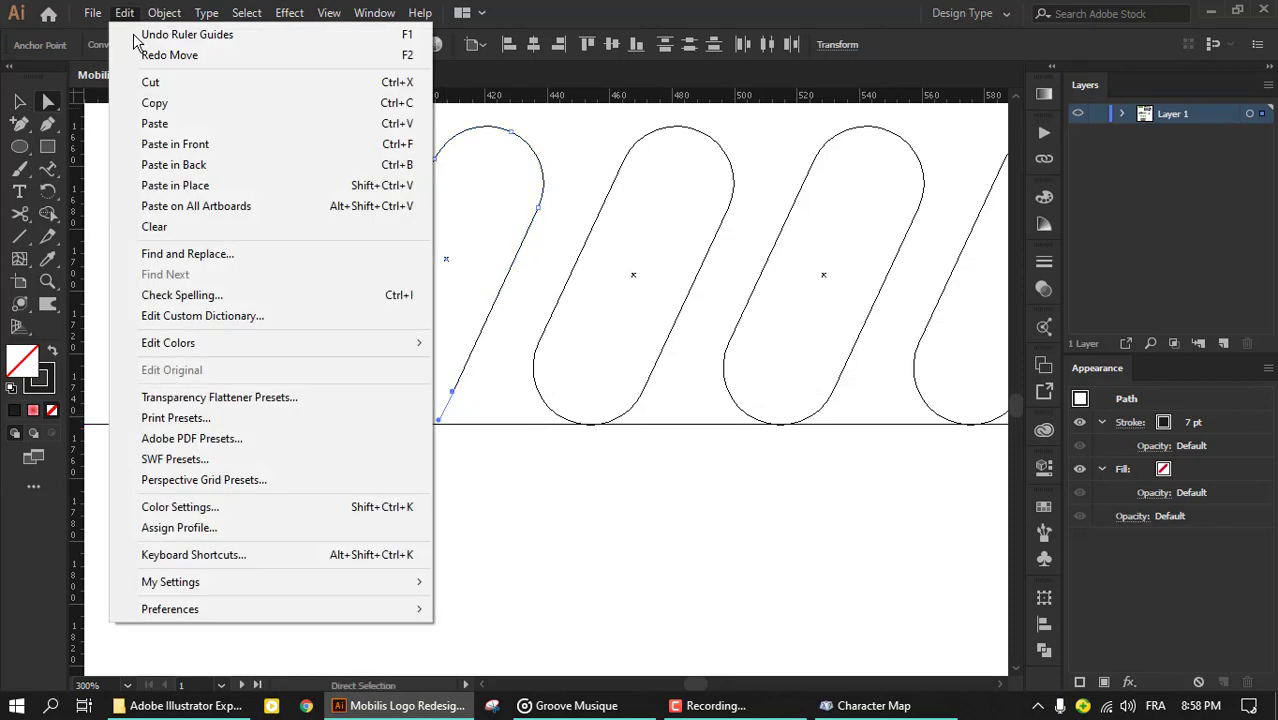
click(527, 370)
key(Tab)
text(65)
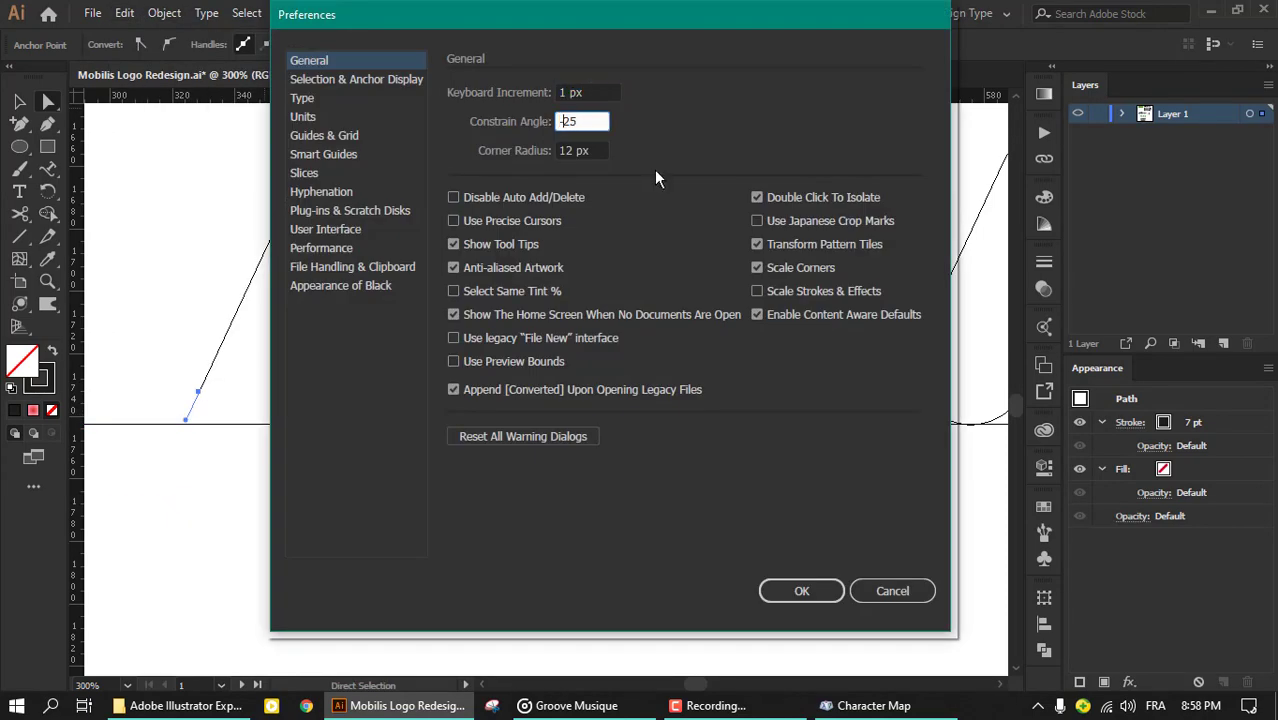
key(Return)
Step: Select the first strokes' bottom anchors, then view both rows in Preview
scroll(465, 400, up, 2)
click(465, 400)
mouse_move(699, 451)
mouse_down()
mouse_move(148, 402)
mouse_move(133, 493)
mouse_up()
key(ctrl+1)
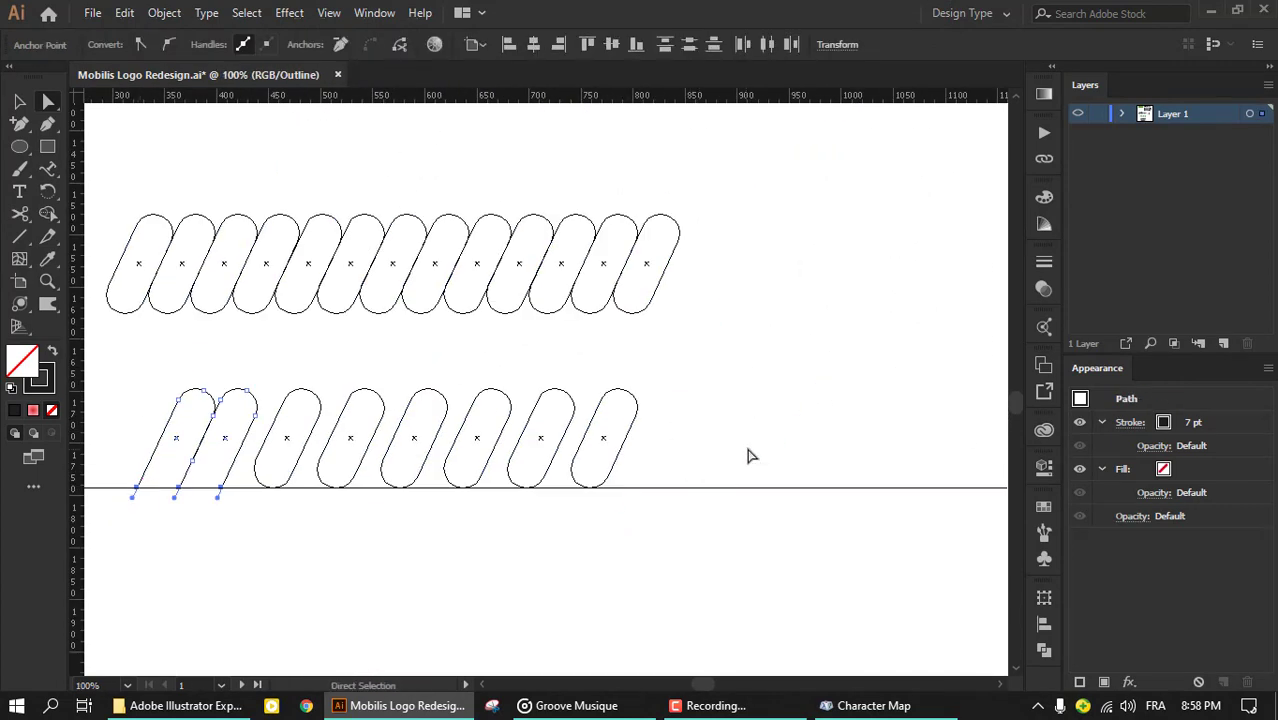
key(ctrl+y)
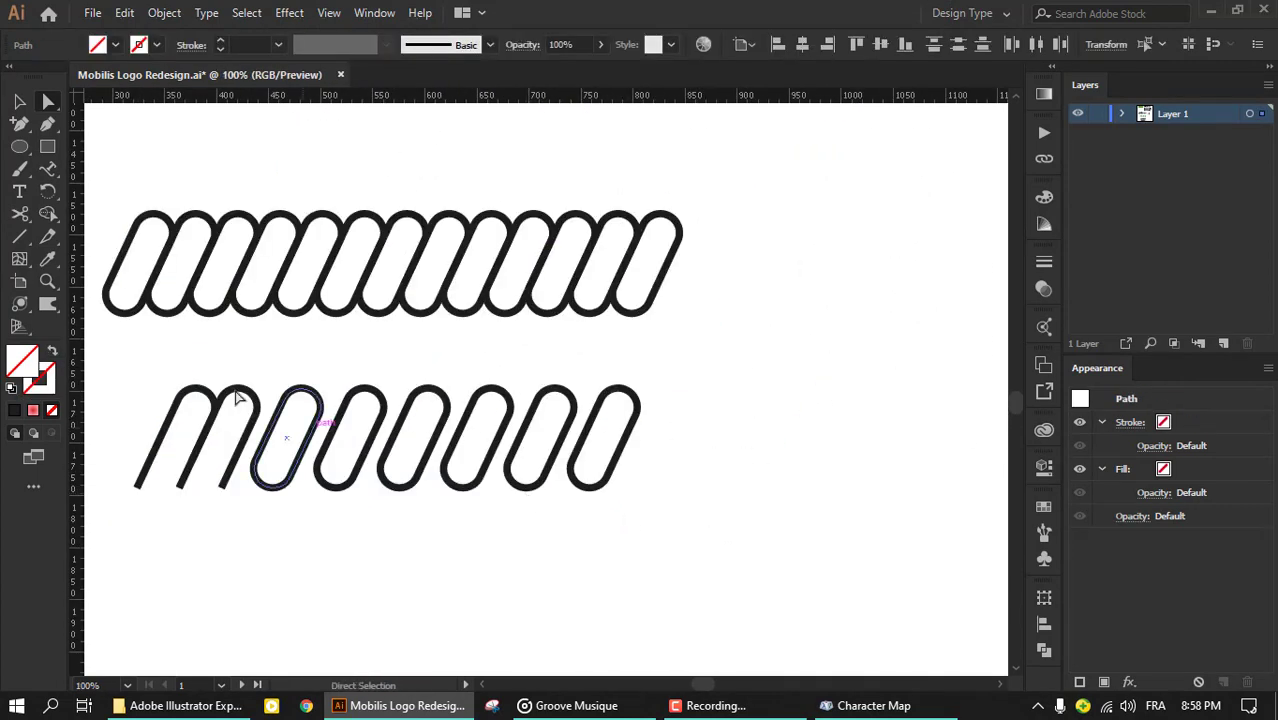
key(v)
click(803, 355)
Step: Give the whole bottom row a 10 pt stroke
key(ctrl+plus)
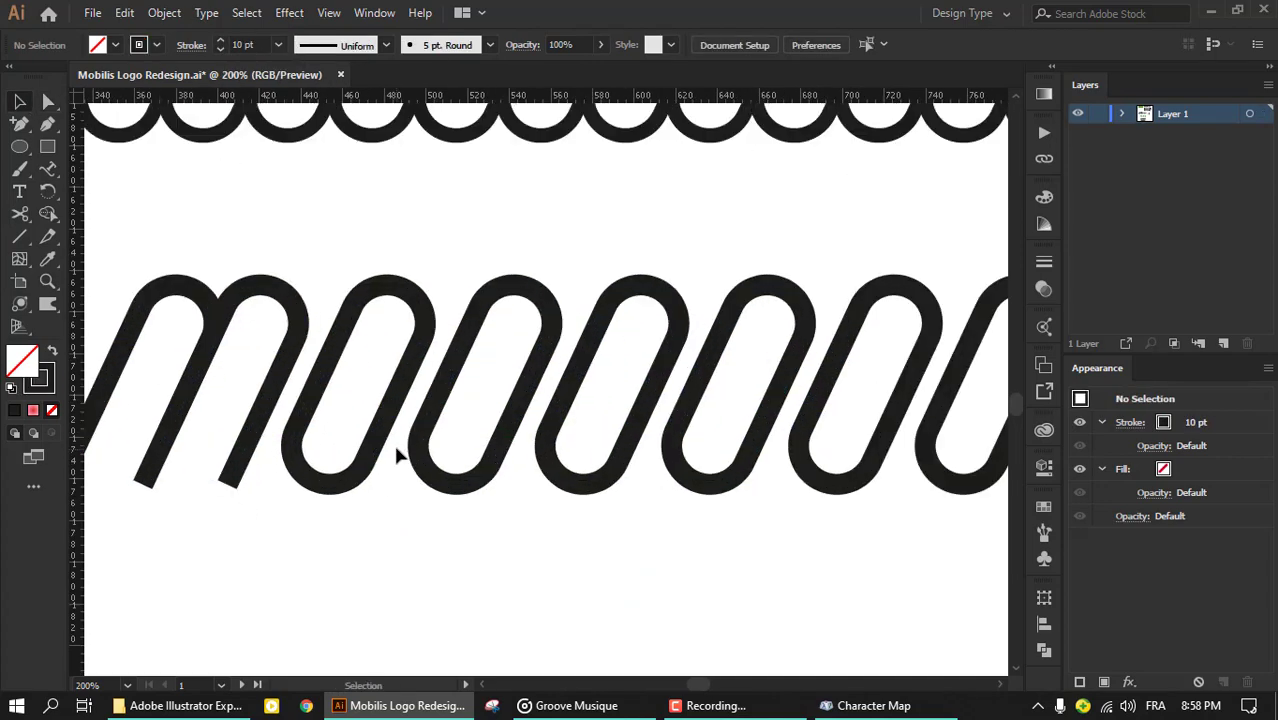
key(ctrl+minus)
key(ctrl+minus)
key(ctrl+minus)
drag(243, 385, 624, 500)
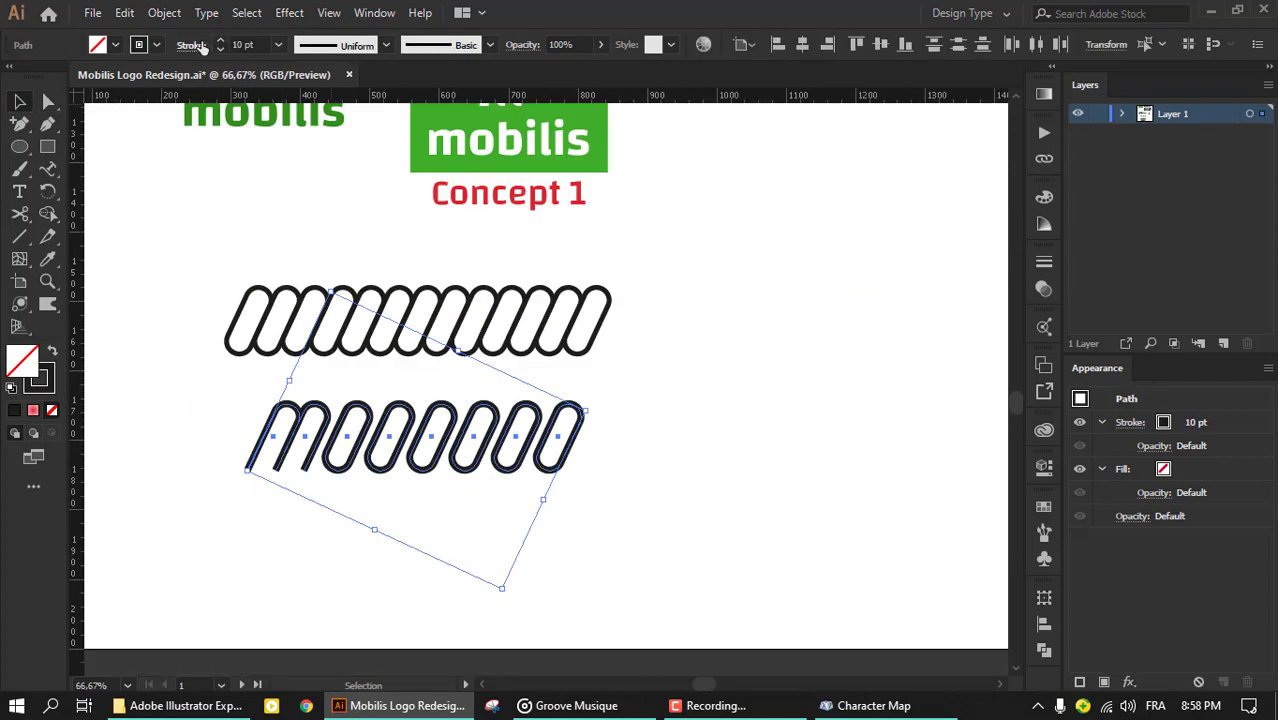
click(191, 44)
click(657, 387)
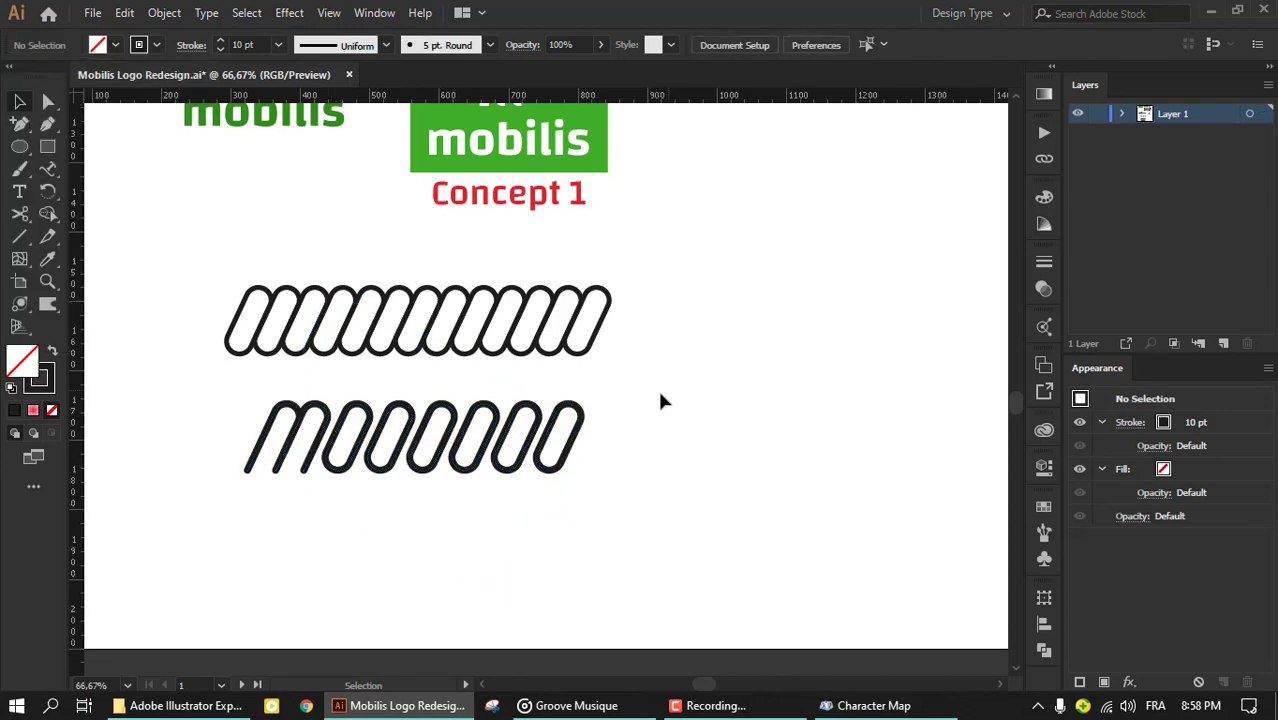
key(ctrl+plus)
key(ctrl+plus)
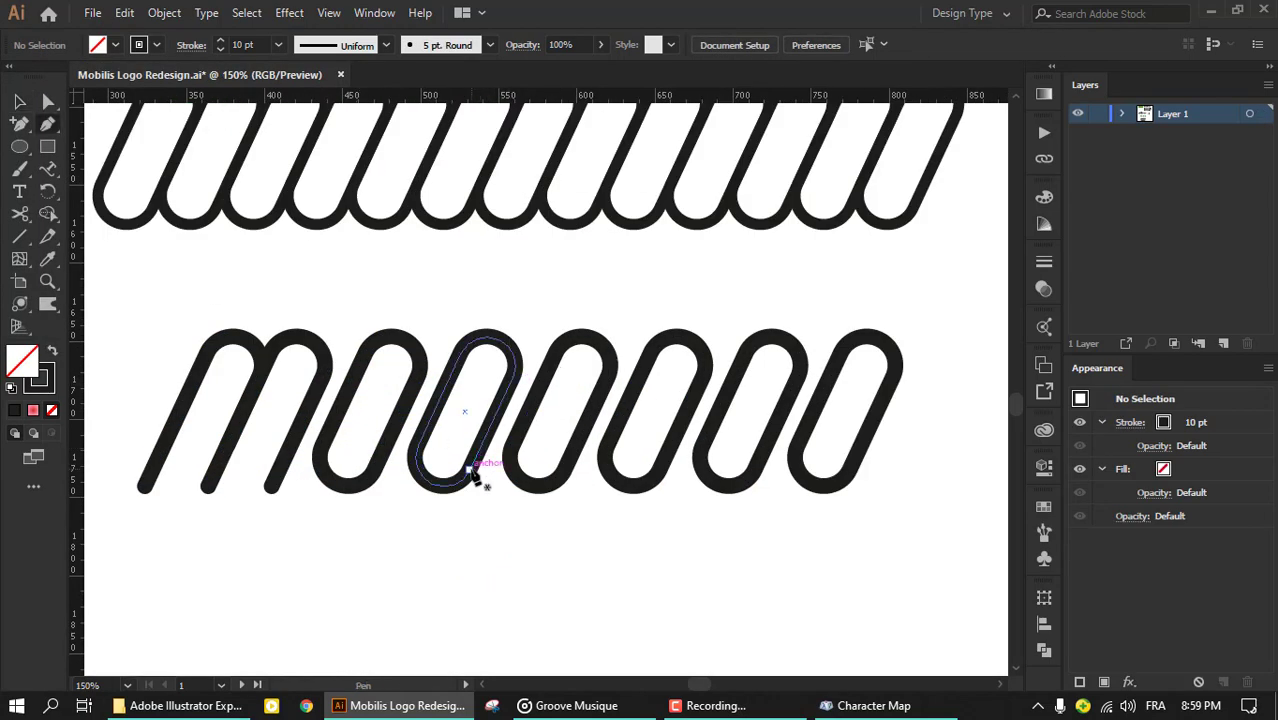
Step: Draw a tall b stem through the third loop with the Pen tool
click(469, 469)
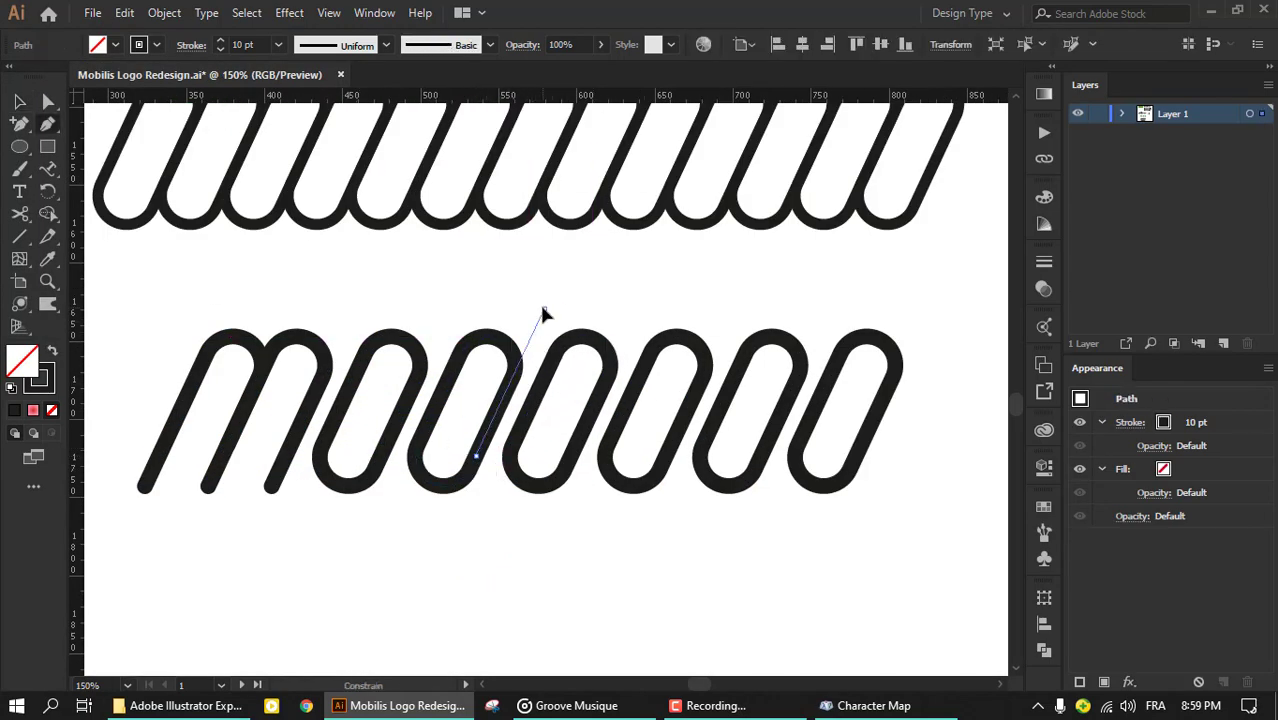
click(428, 430)
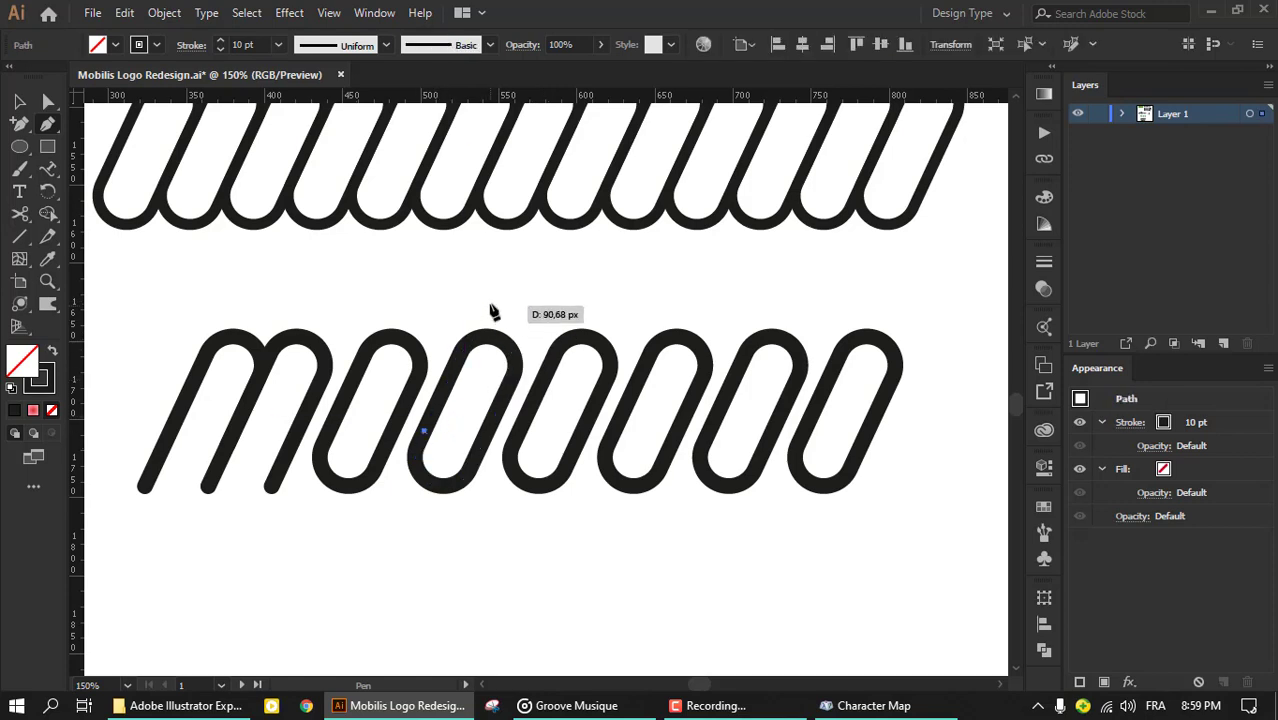
click(497, 277)
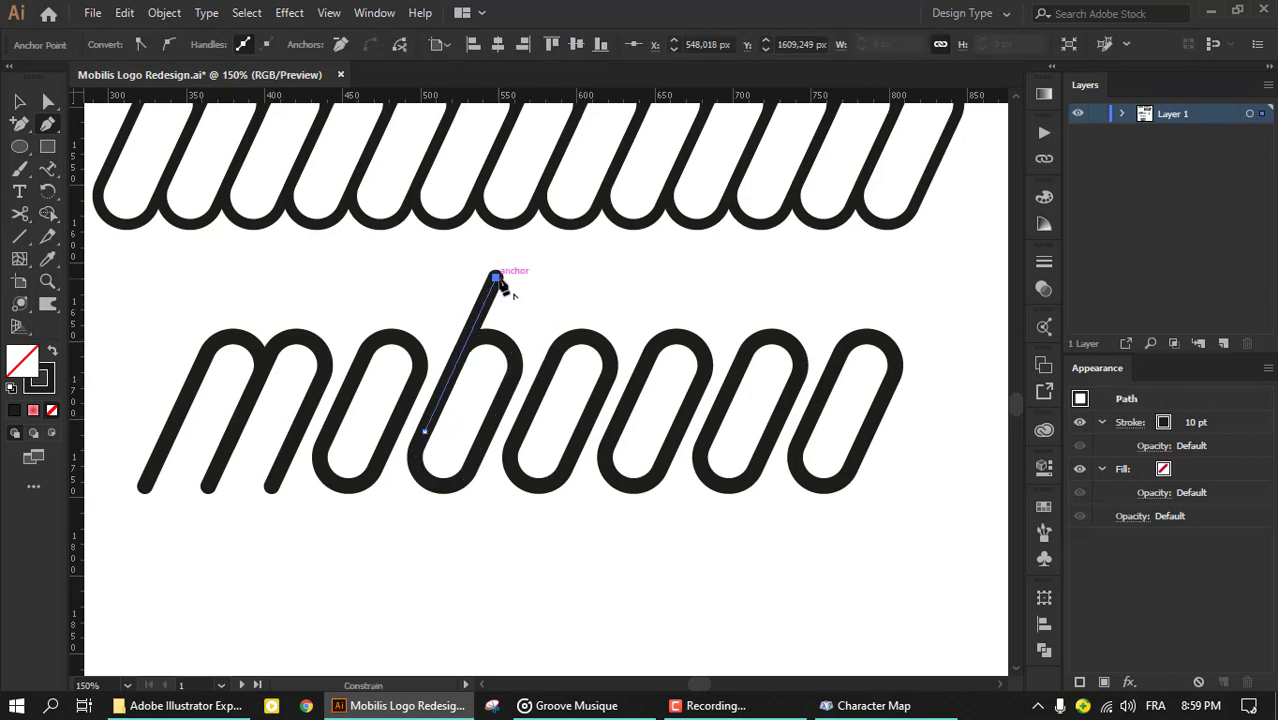
Step: Draw an i slash in the fourth loop, delete that loop, and move the slash toward the b
click(595, 342)
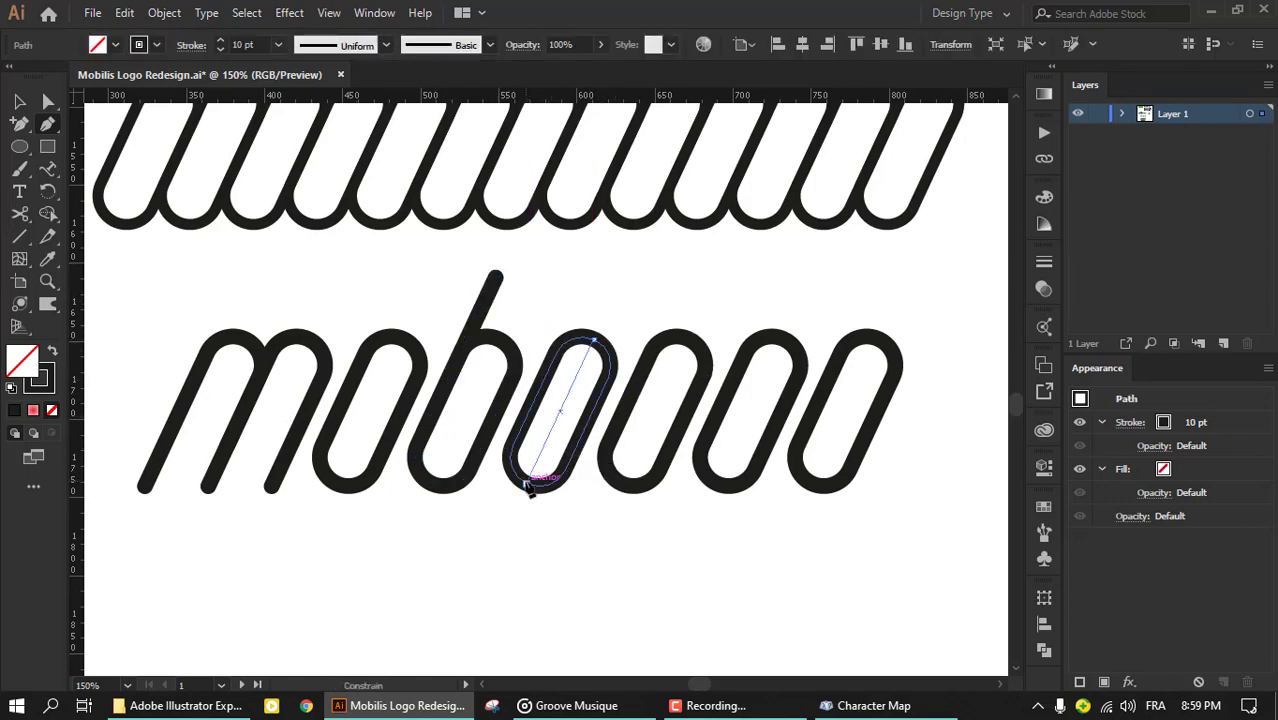
click(527, 485)
key(Escape)
click(585, 448)
key(Delete)
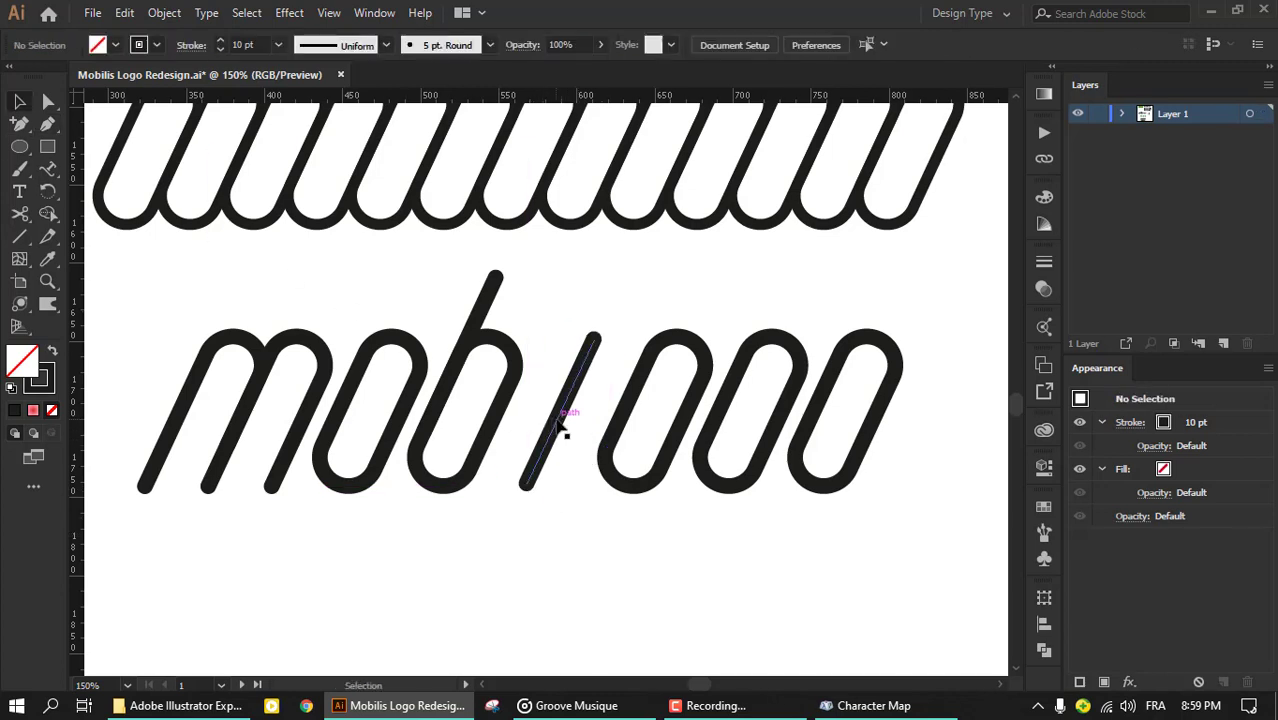
drag(560, 428, 497, 428)
Step: Move the three remaining loops next to mobi and reopen General Preferences
click(658, 440)
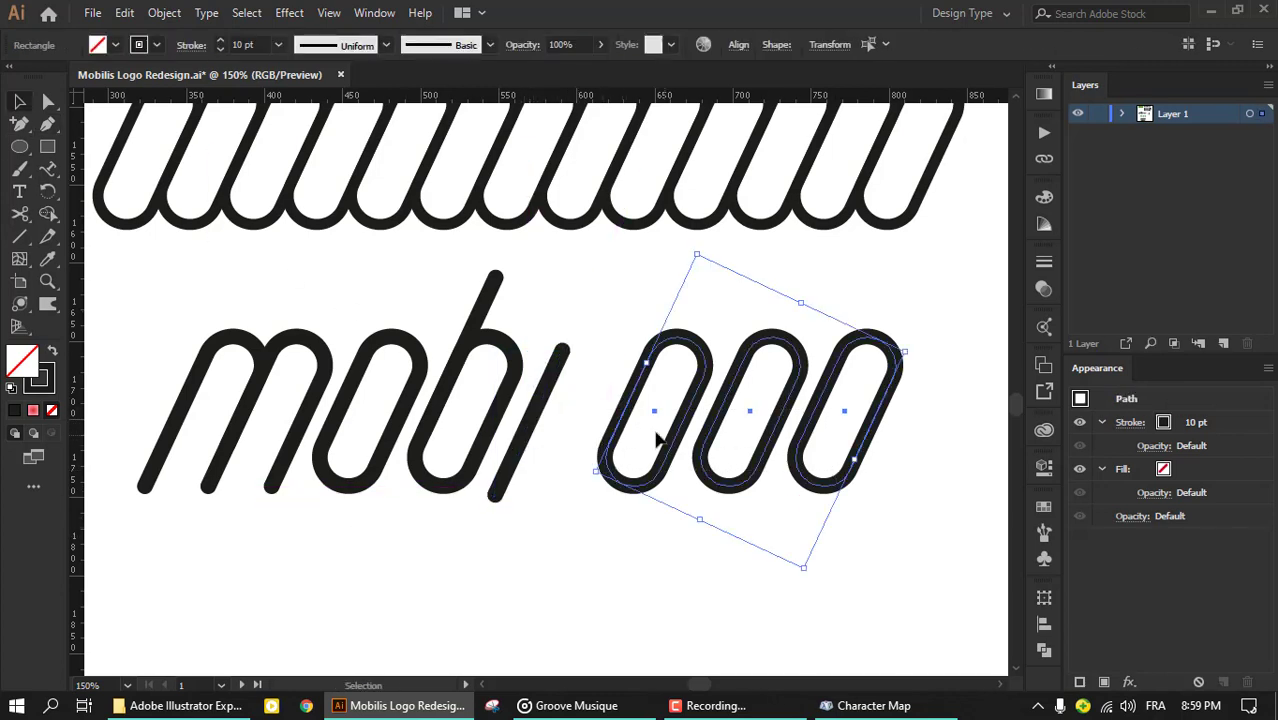
mouse_move(598, 424)
mouse_down()
mouse_move(544, 415)
mouse_move(633, 400)
mouse_up()
click(164, 12)
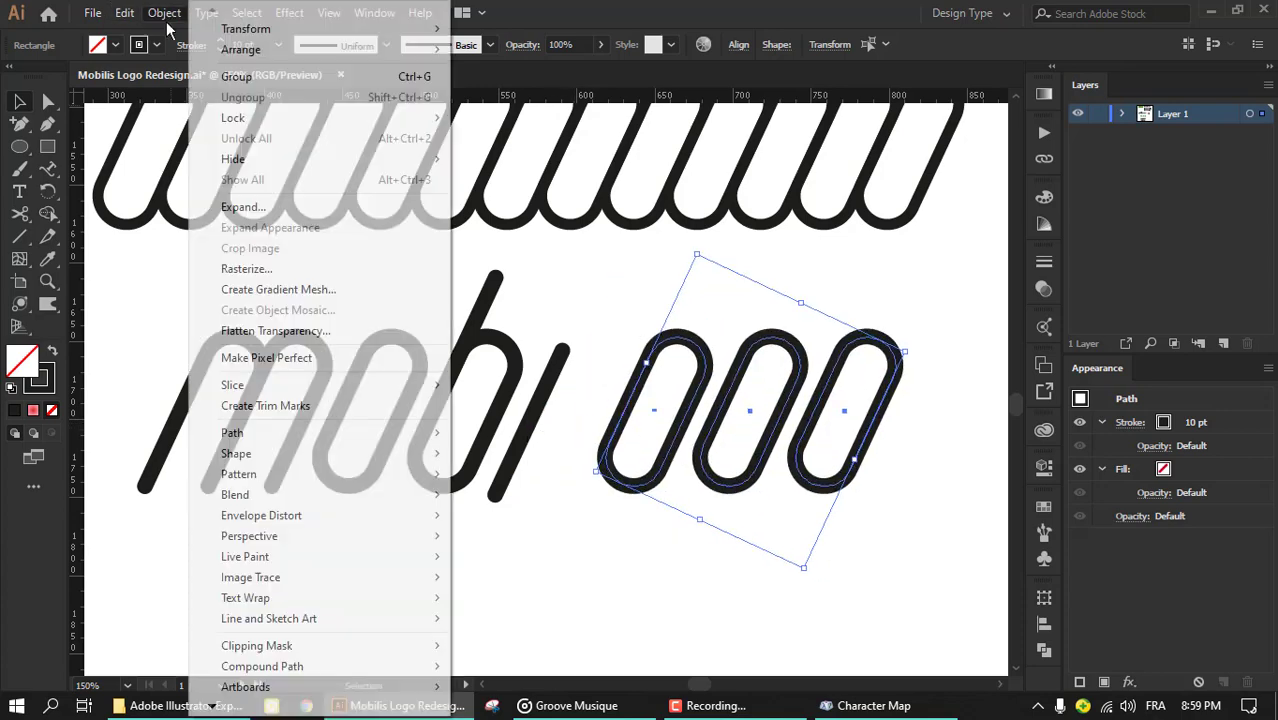
click(470, 363)
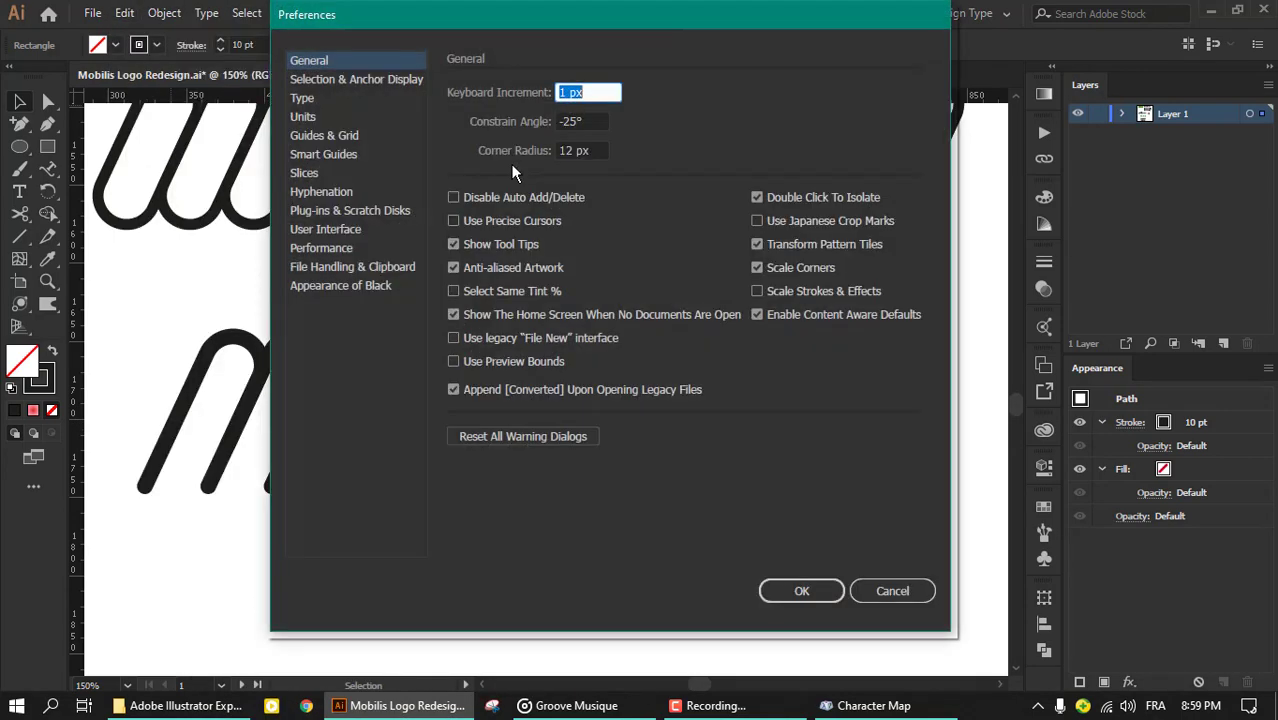
key(Return)
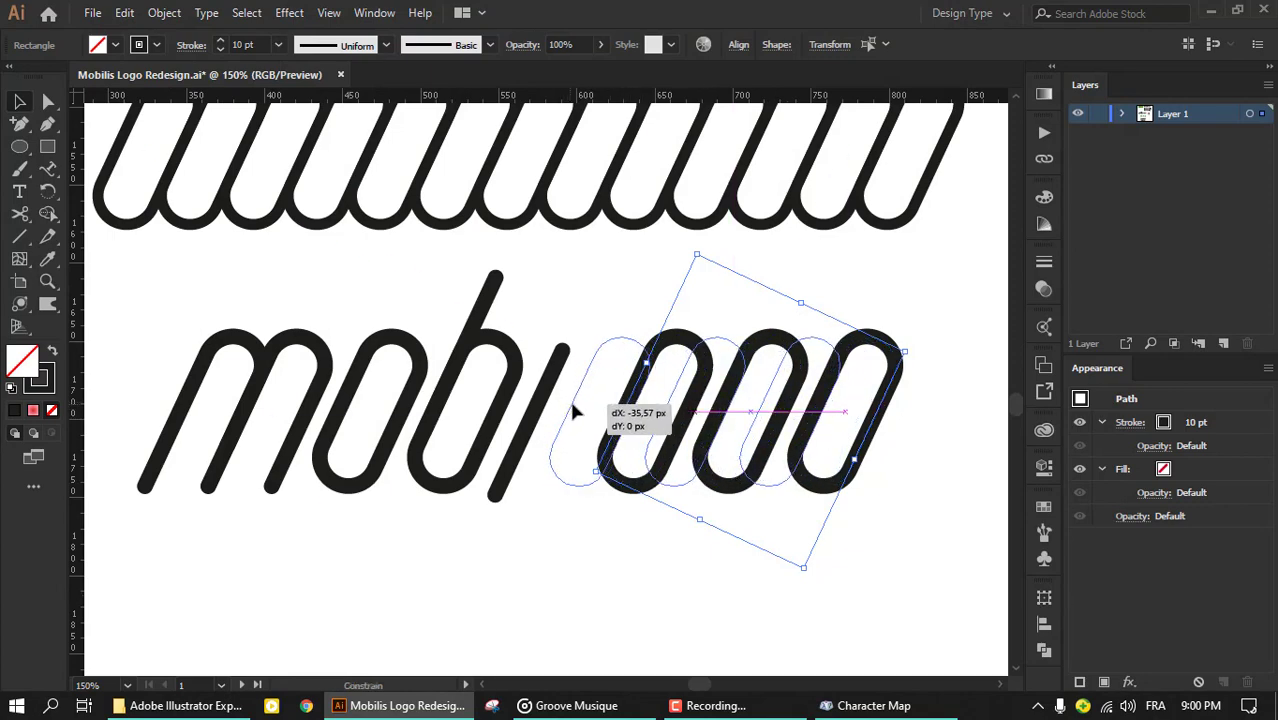
Step: Nudge the i slash left and respace the three loops after mobi
drag(590, 400, 544, 410)
click(630, 418)
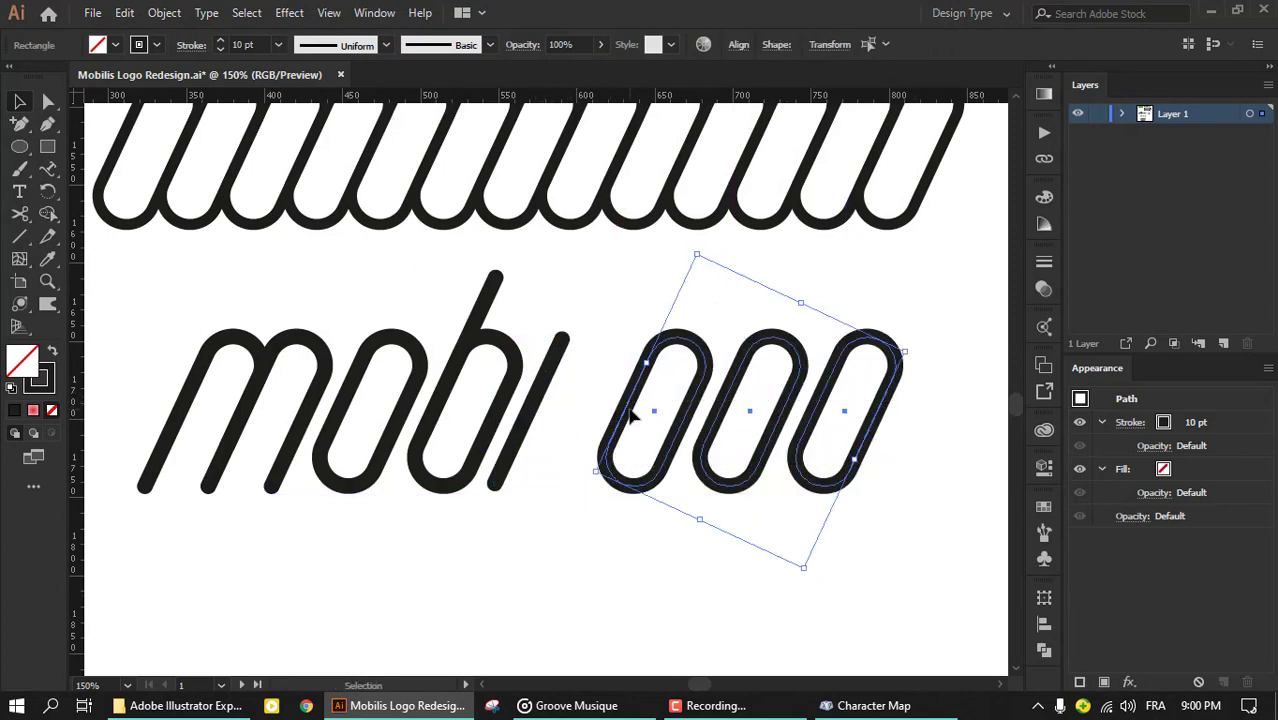
mouse_move(623, 411)
mouse_down()
mouse_move(557, 411)
mouse_move(570, 417)
mouse_move(555, 432)
mouse_up()
scroll(570, 417, up, 2)
scroll(572, 418, down, 2)
key(ctrl+z)
key(ctrl+z)
mouse_move(725, 440)
mouse_down()
mouse_move(662, 437)
mouse_move(800, 410)
mouse_move(786, 405)
mouse_up()
key(ctrl+z)
click(693, 537)
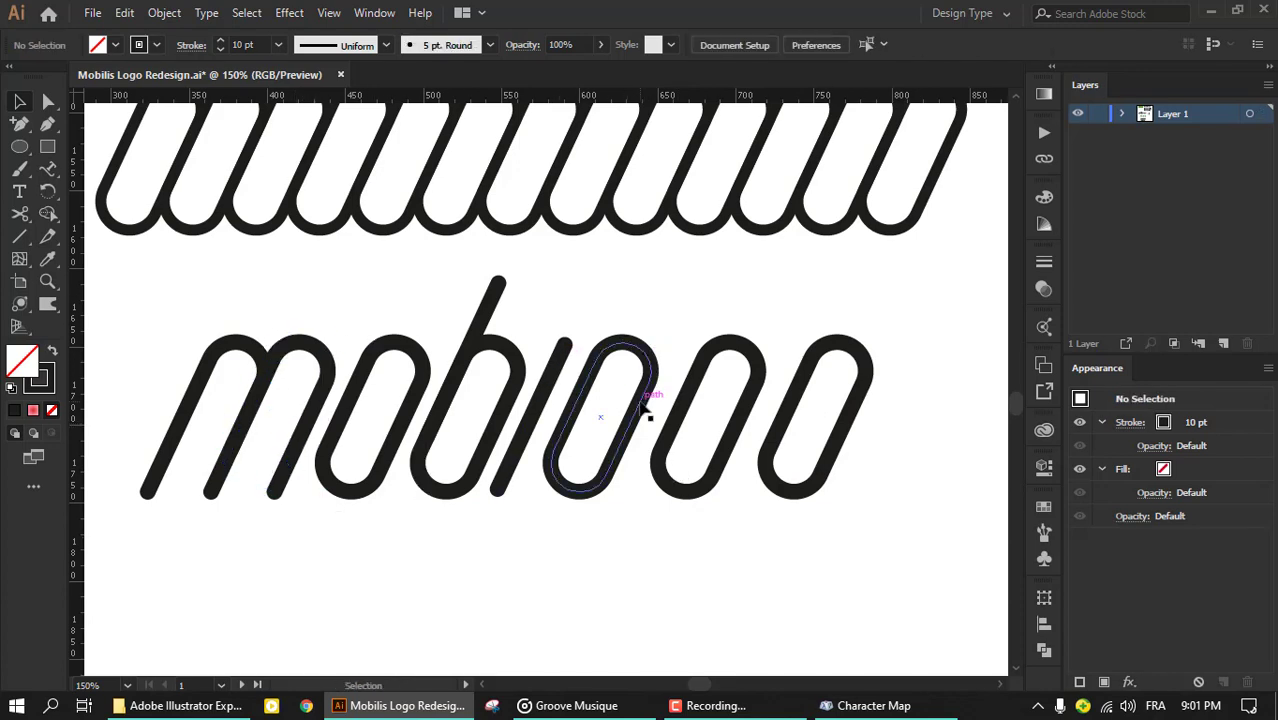
Step: Delete the first loop's top arc and raise its left arm to form a u
key(a)
click(620, 338)
key(Delete)
drag(598, 356, 606, 330)
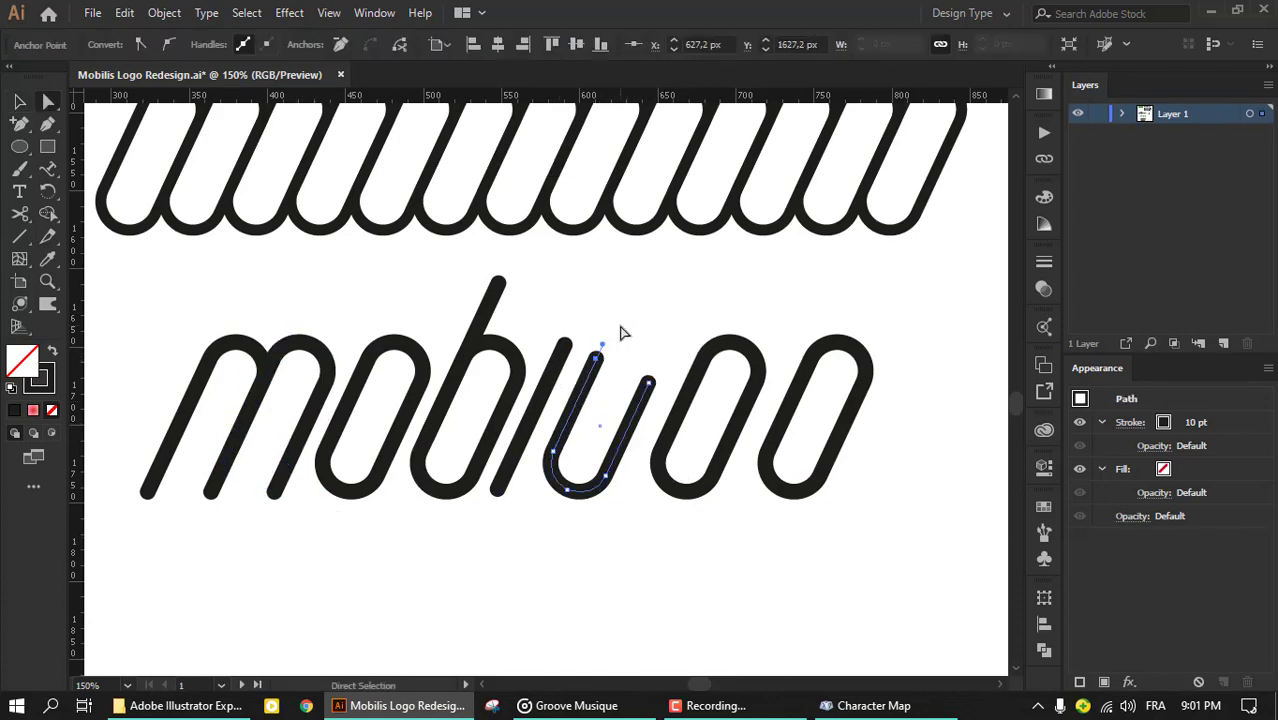
Step: Delete the selected piece of the u and adjust a general preference
key(Delete)
click(124, 12)
mouse_move(170, 581)
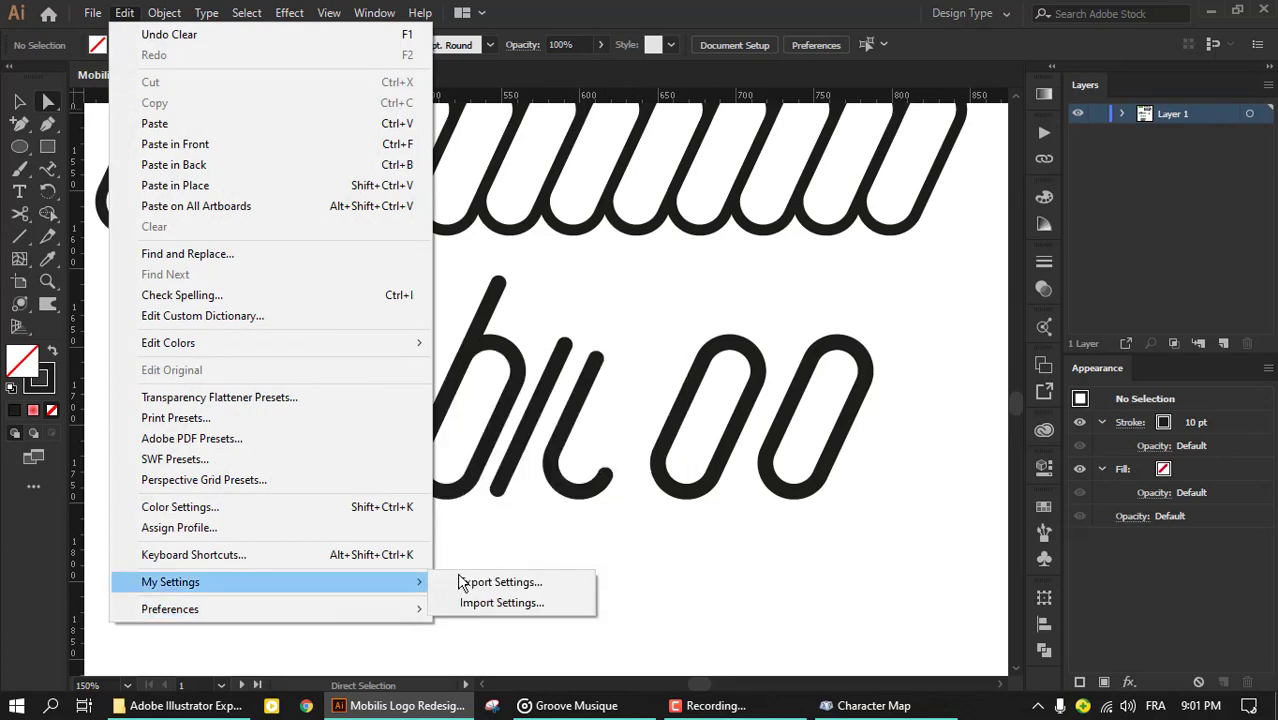
click(500, 361)
key(Tab)
text(-25)
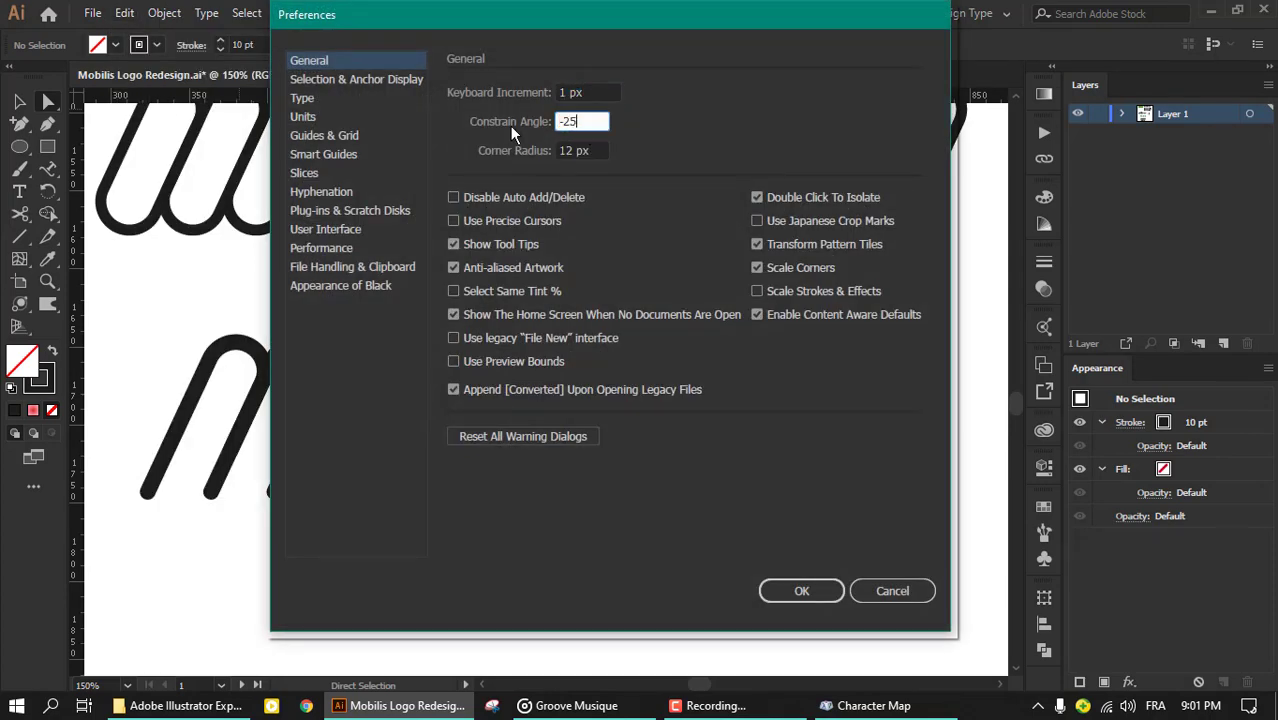
key(Return)
Step: Stretch the hooked stroke up into a tall l and align the b stem's top with the guide
drag(598, 357, 636, 288)
click(499, 285)
click(676, 291)
click(636, 276)
scroll(634, 278, up, 1)
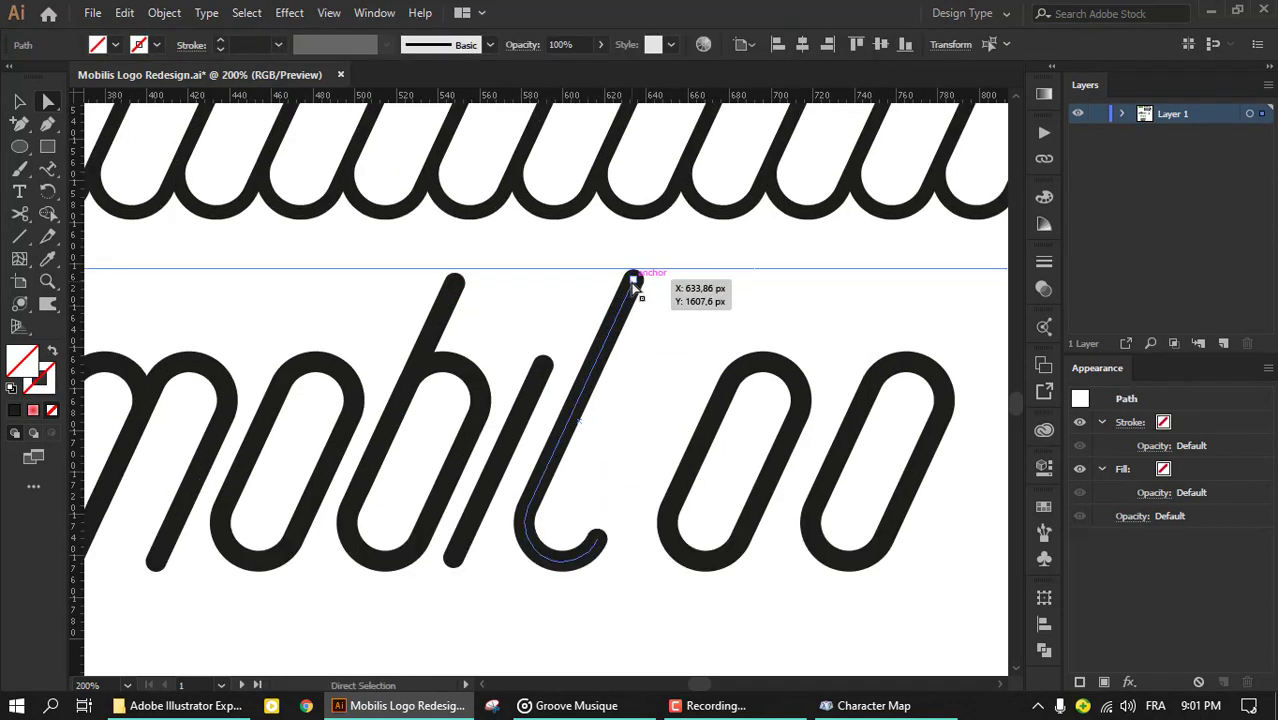
drag(456, 287, 457, 283)
click(779, 257)
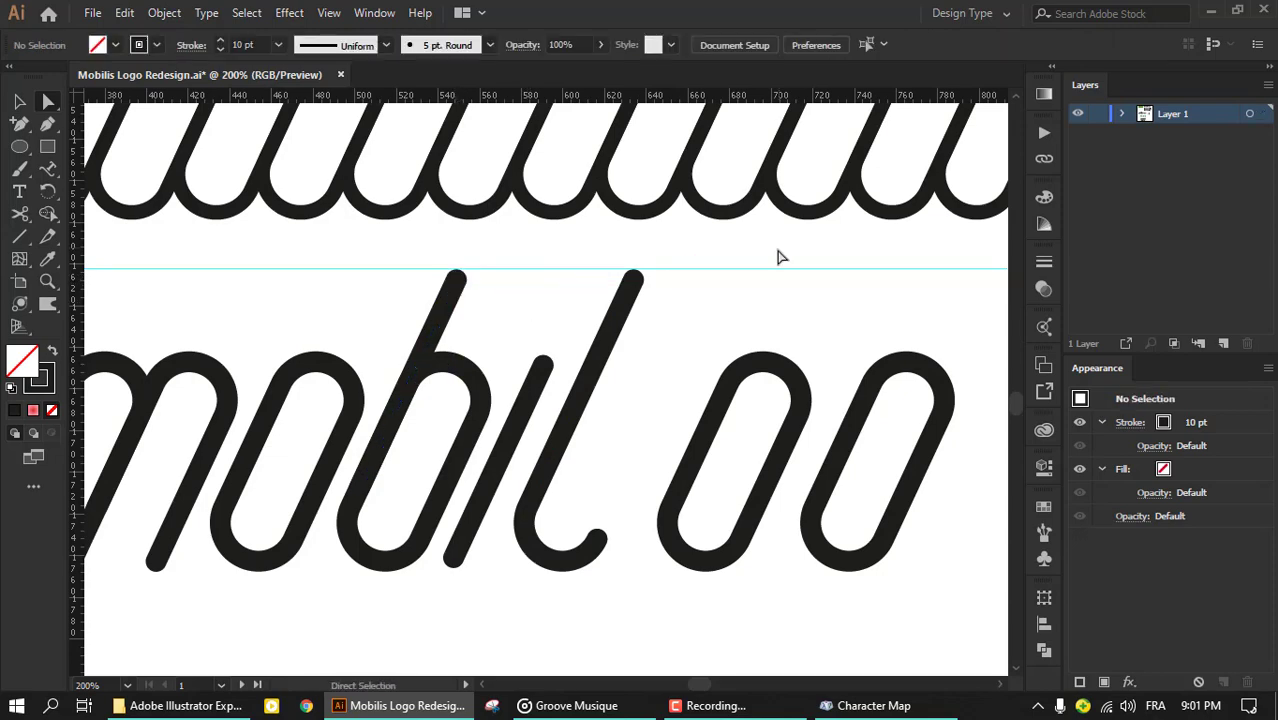
Step: Delete the first loop after the l and select the i stem
click(19, 101)
click(690, 485)
key(Delete)
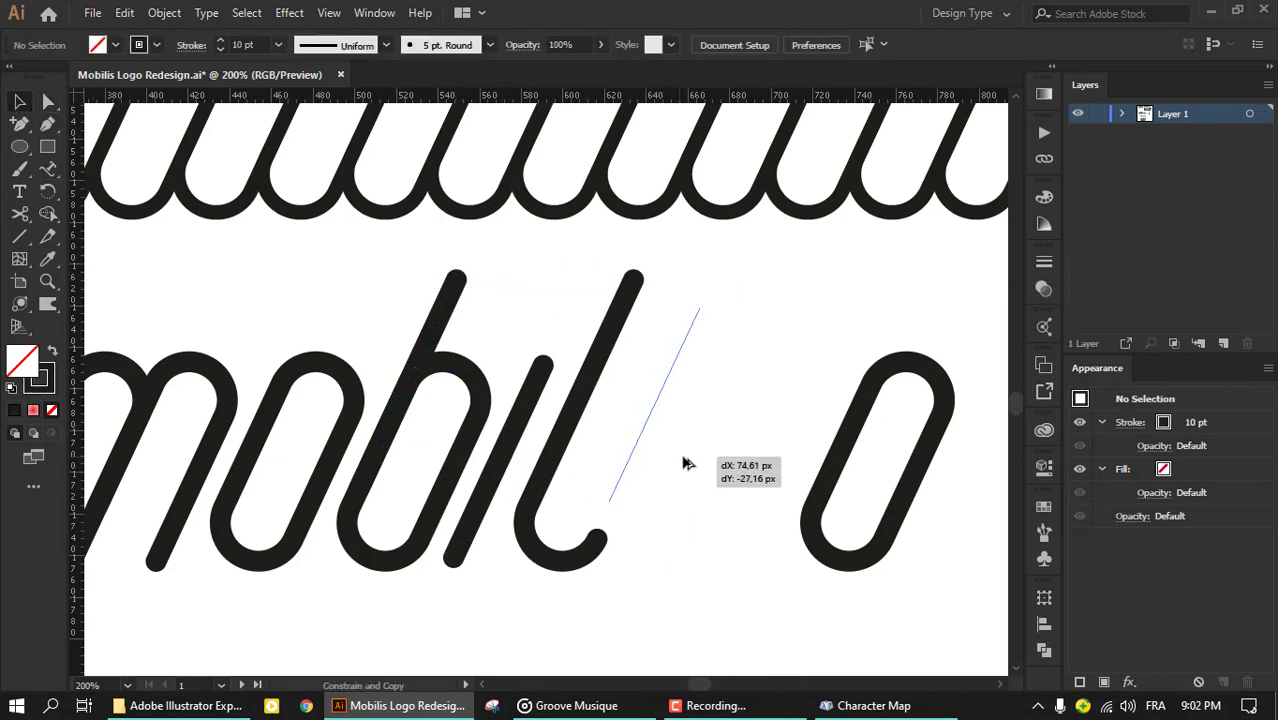
drag(498, 462, 698, 463)
click(164, 12)
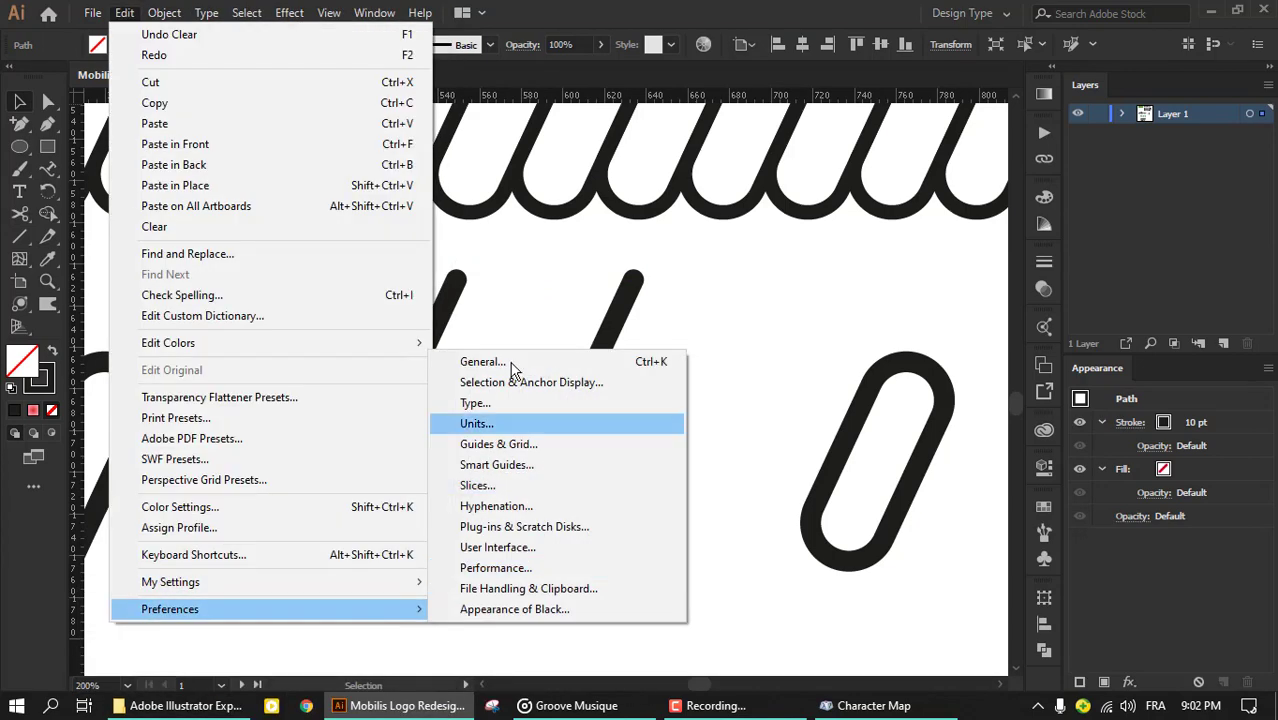
click(500, 362)
key(Escape)
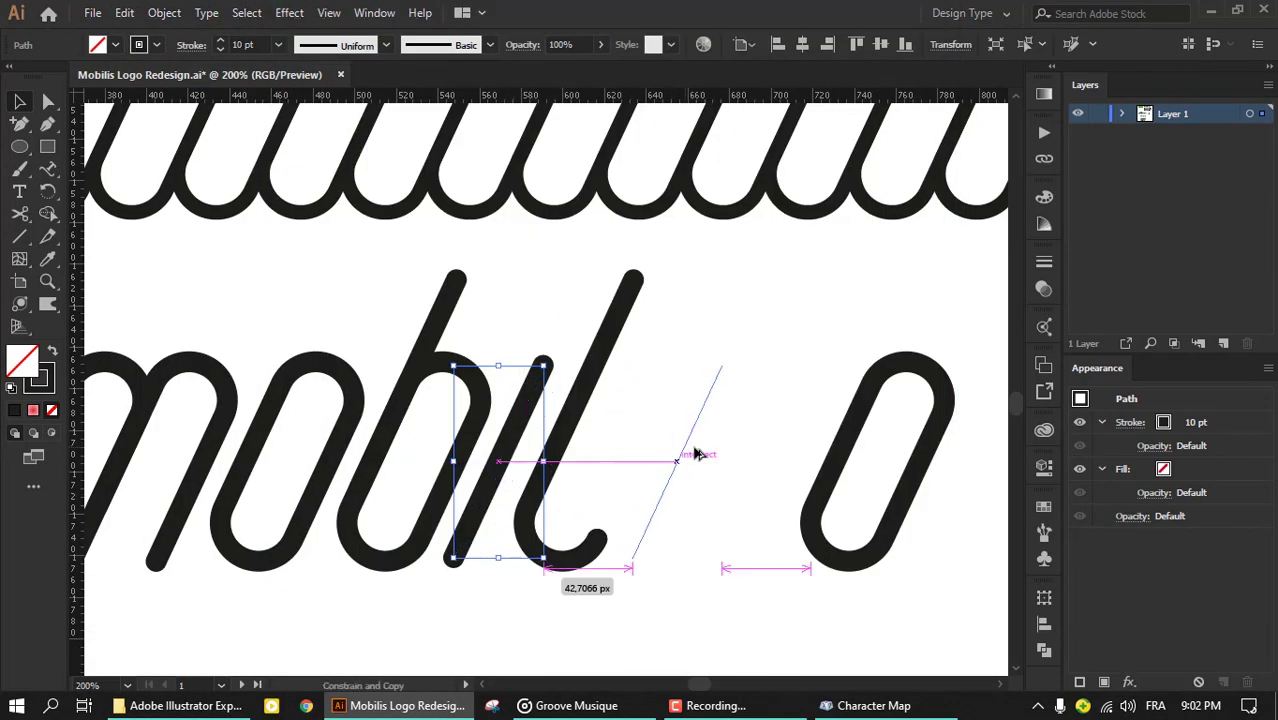
Step: Move the i stem between the l and the last loop, and pull that loop left beside it
drag(515, 447, 703, 449)
click(708, 496)
mouse_move(832, 490)
mouse_down()
mouse_move(753, 490)
mouse_move(744, 477)
mouse_up()
key(ctrl+minus)
drag(257, 385, 405, 575)
Step: Nudge the m toward the o and distribute the mobilio letters evenly, relative to the selection
drag(406, 484, 381, 484)
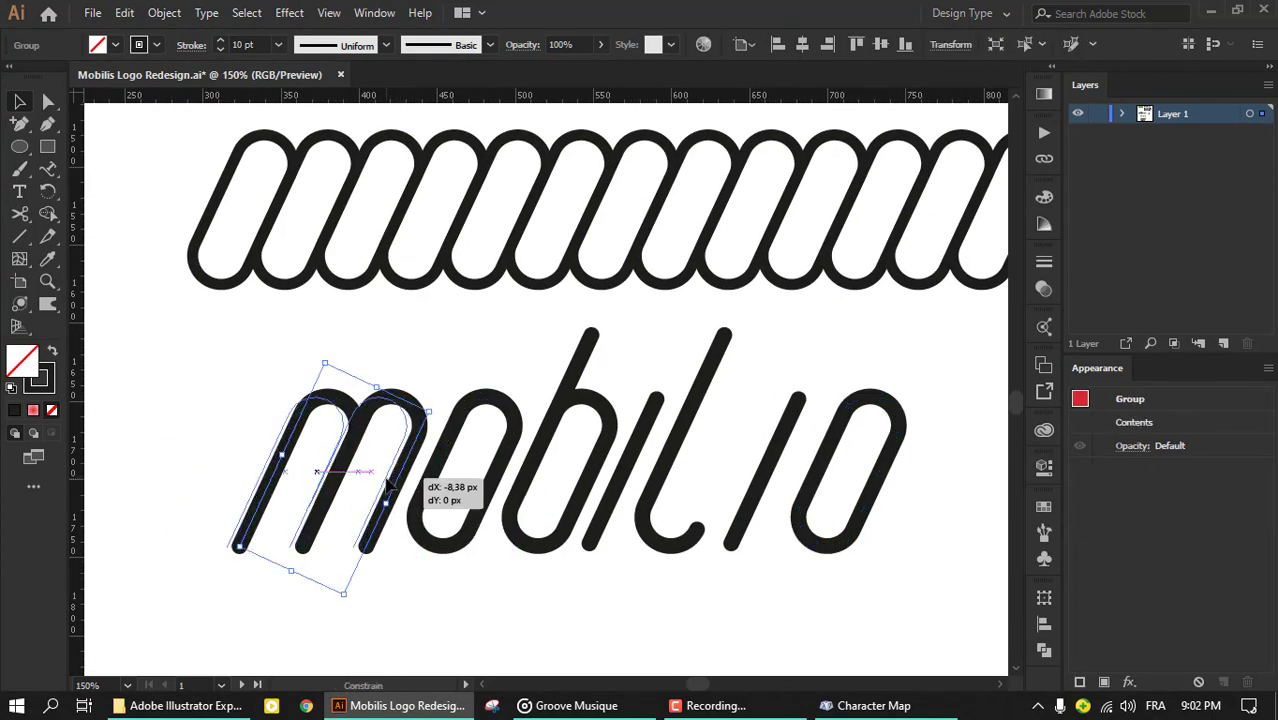
drag(205, 318, 880, 570)
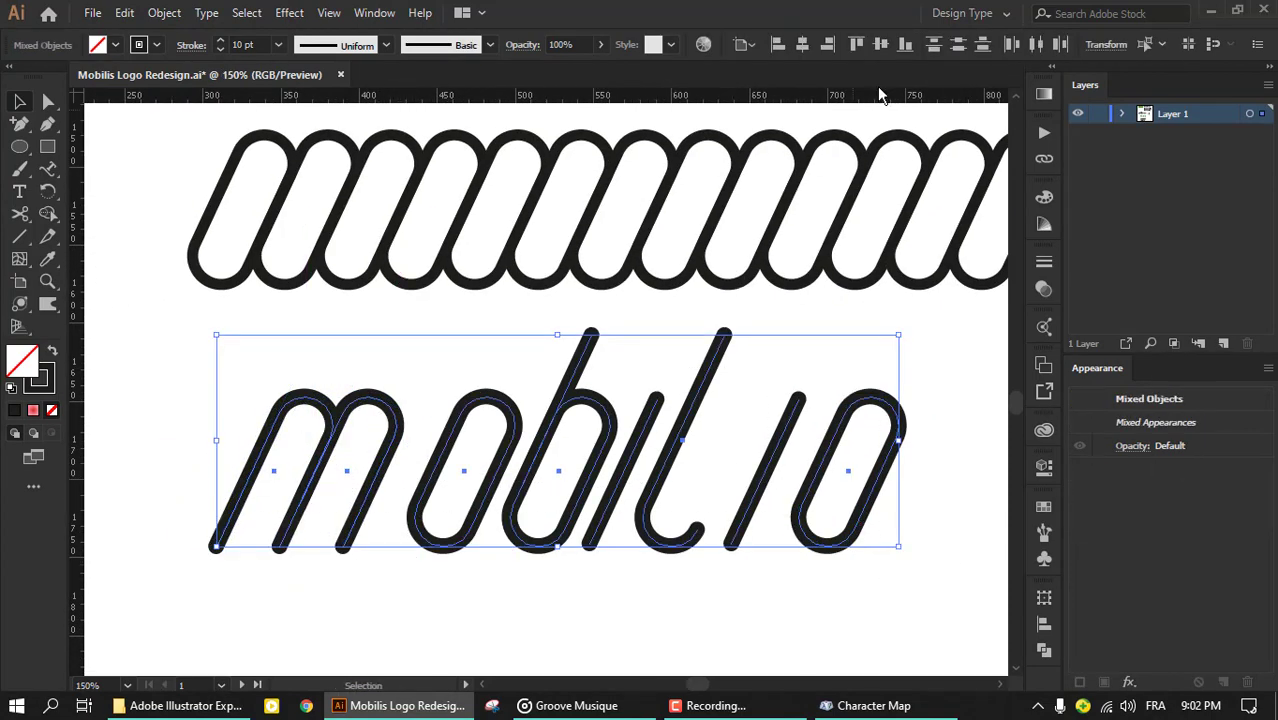
click(1036, 45)
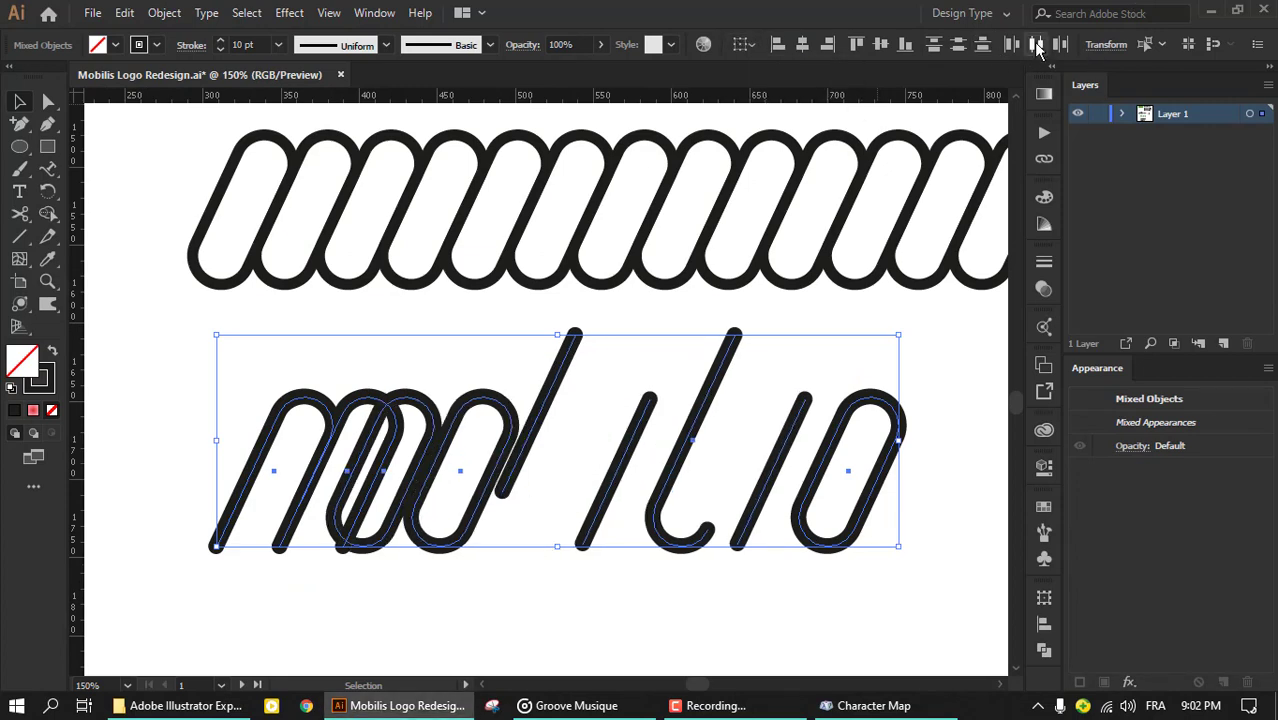
click(1037, 45)
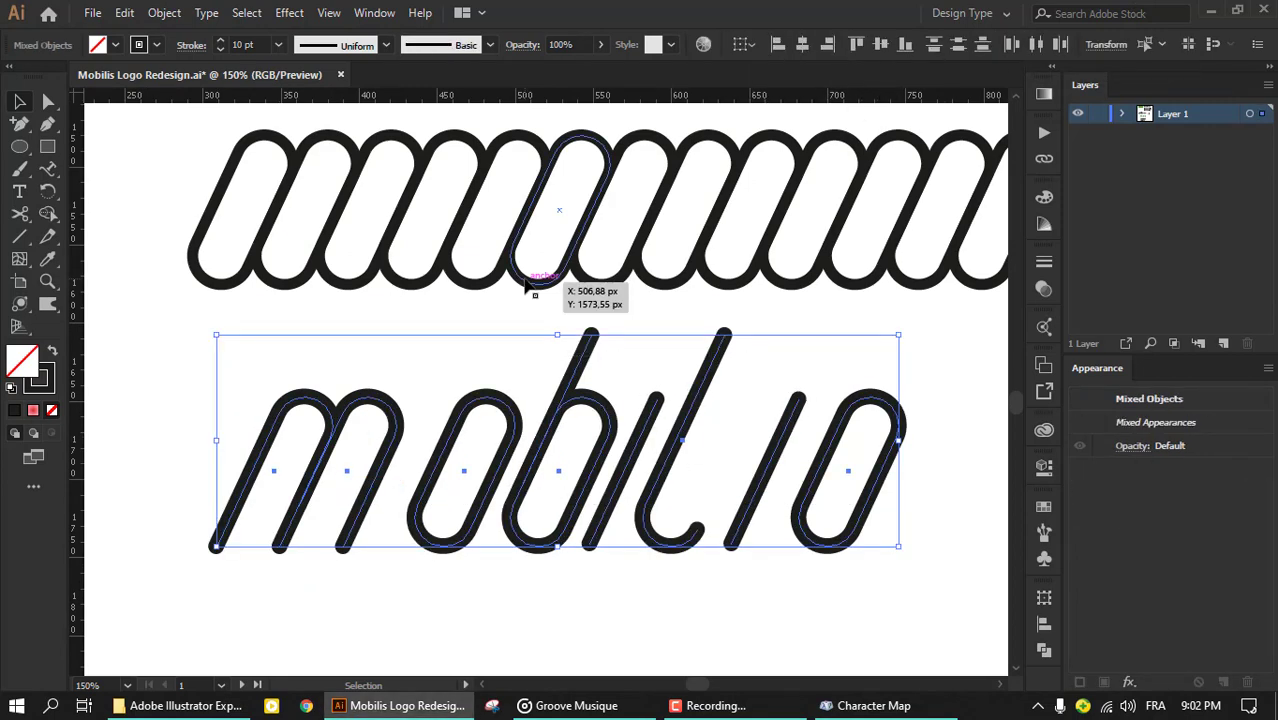
click(562, 366)
click(582, 425)
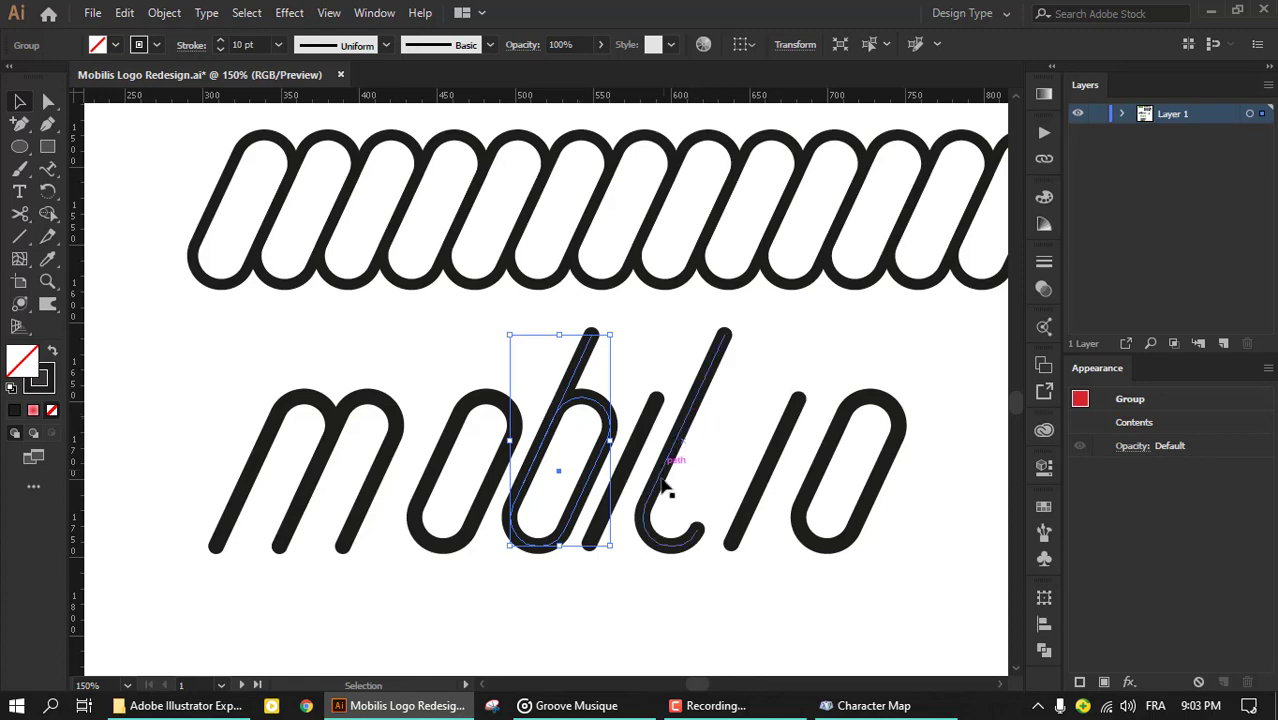
drag(925, 397, 240, 476)
click(742, 44)
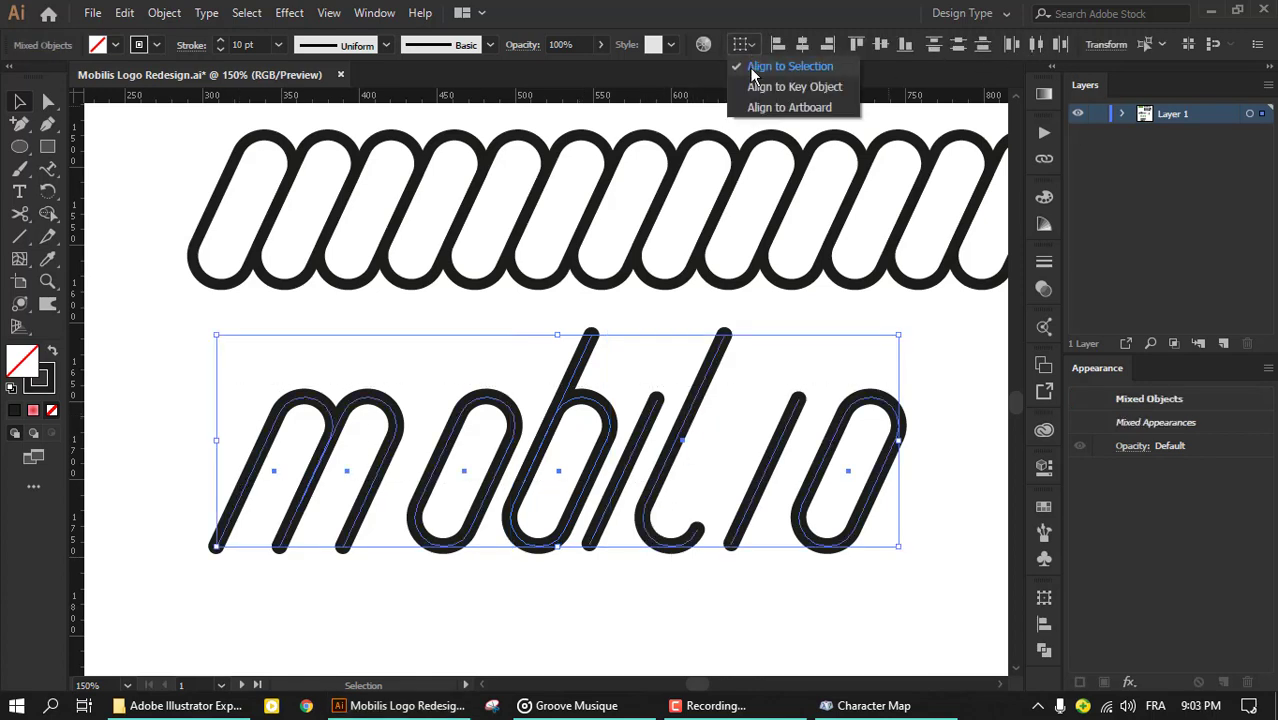
click(775, 63)
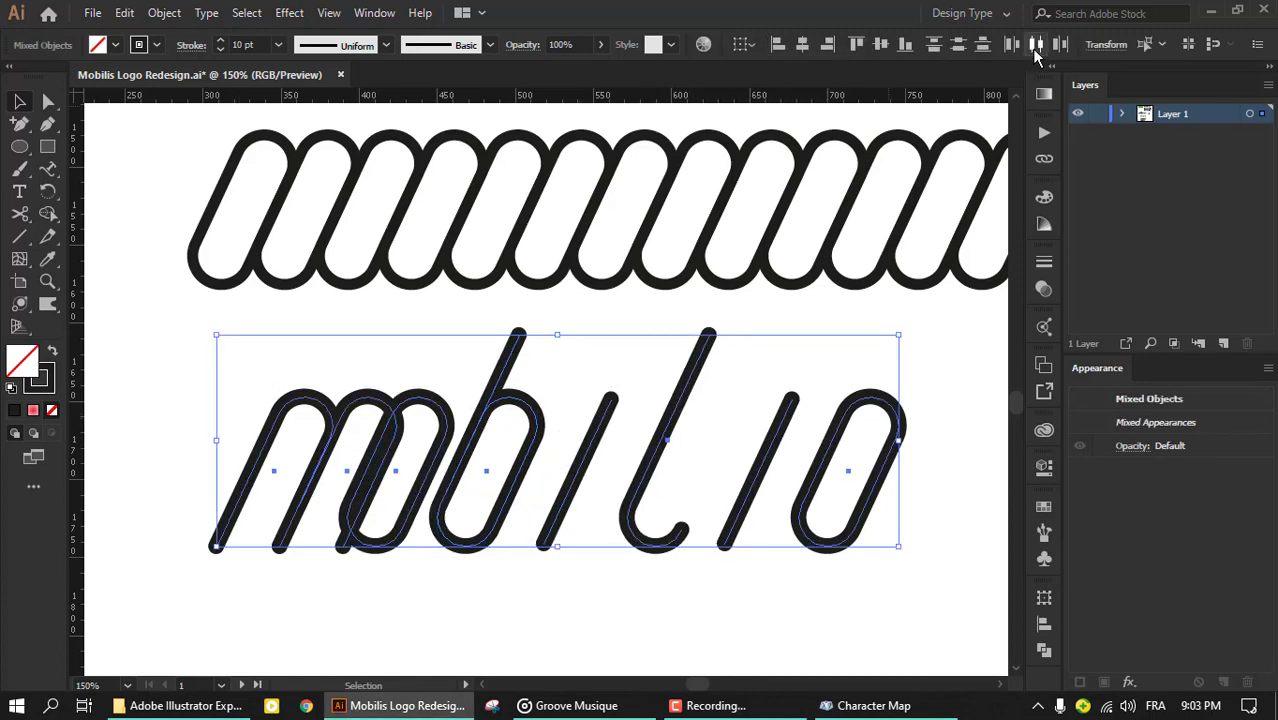
Step: Shift a letter left and reposition the l, i and slanted i letters
click(936, 360)
drag(445, 495, 405, 495)
click(672, 490)
key(shift+Right)
key(shift+Right)
key(shift+Right)
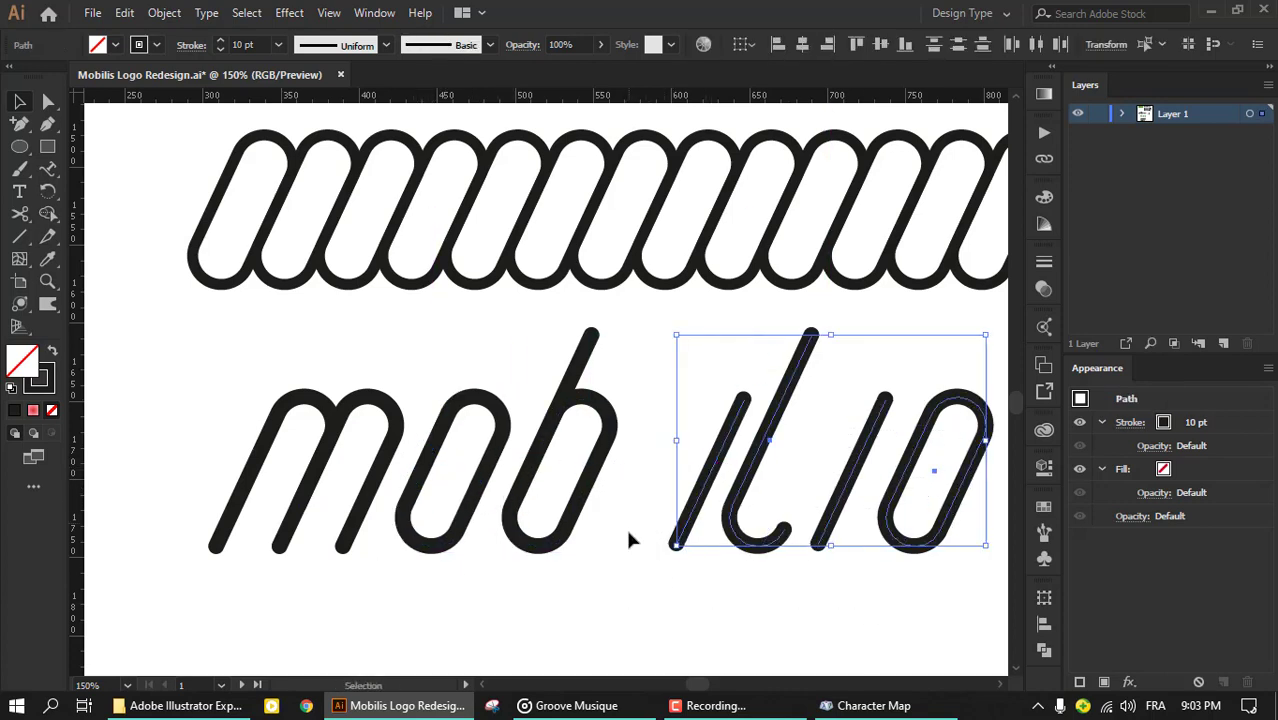
mouse_move(626, 470)
mouse_down()
mouse_move(646, 472)
mouse_move(624, 498)
mouse_up()
click(695, 365)
Step: Pull the l, the slanted stroke and the final o left to close the gaps
drag(752, 470, 659, 487)
drag(672, 572, 597, 472)
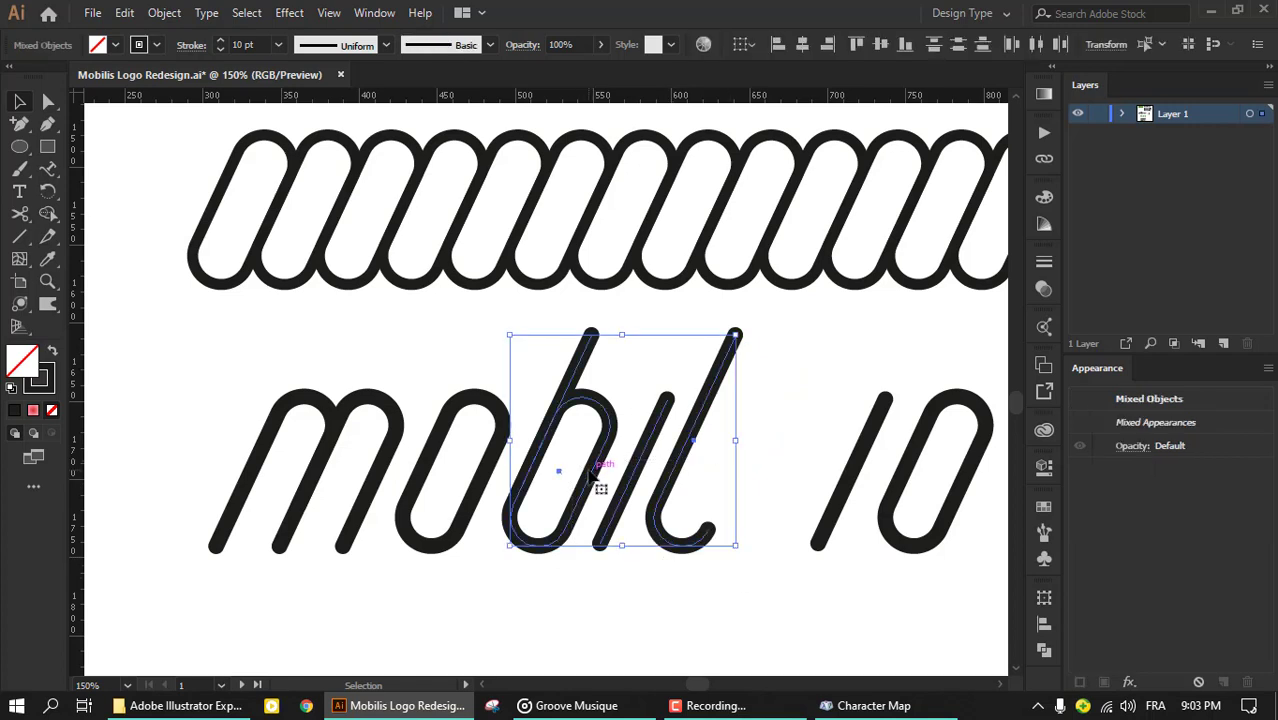
click(874, 526)
drag(798, 500, 755, 479)
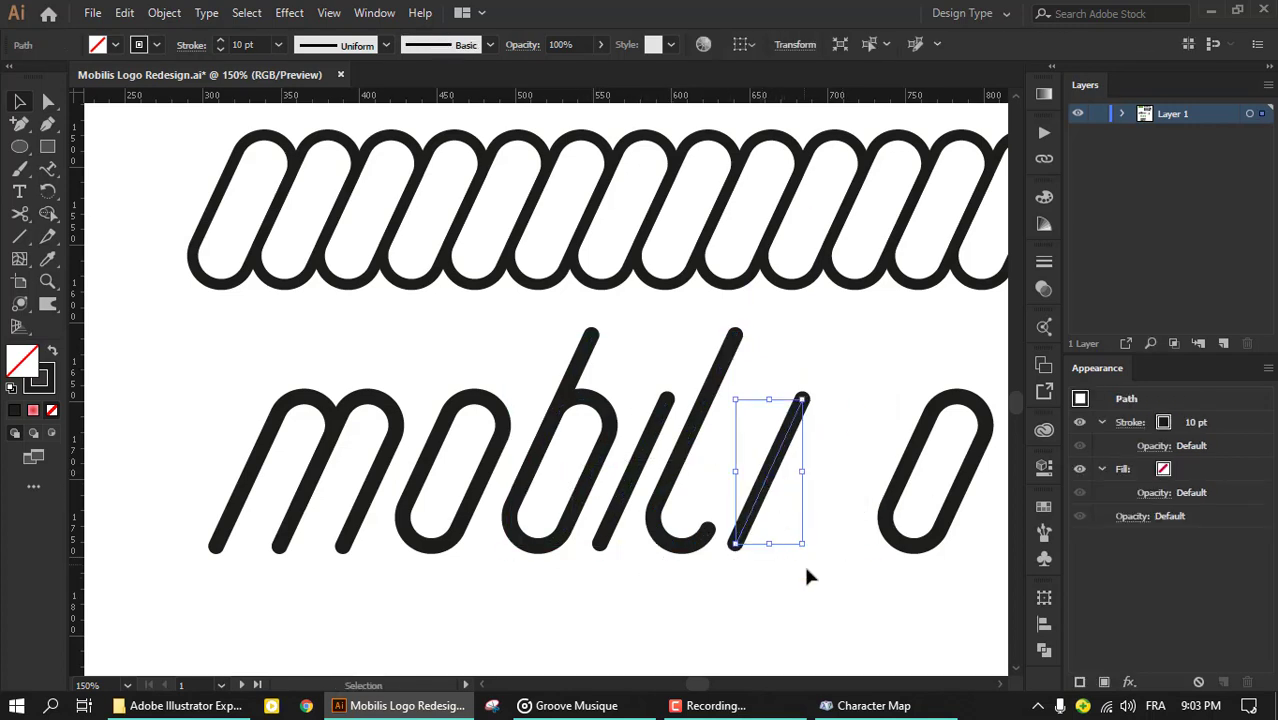
mouse_move(887, 477)
mouse_down()
mouse_move(786, 477)
mouse_move(806, 480)
mouse_up()
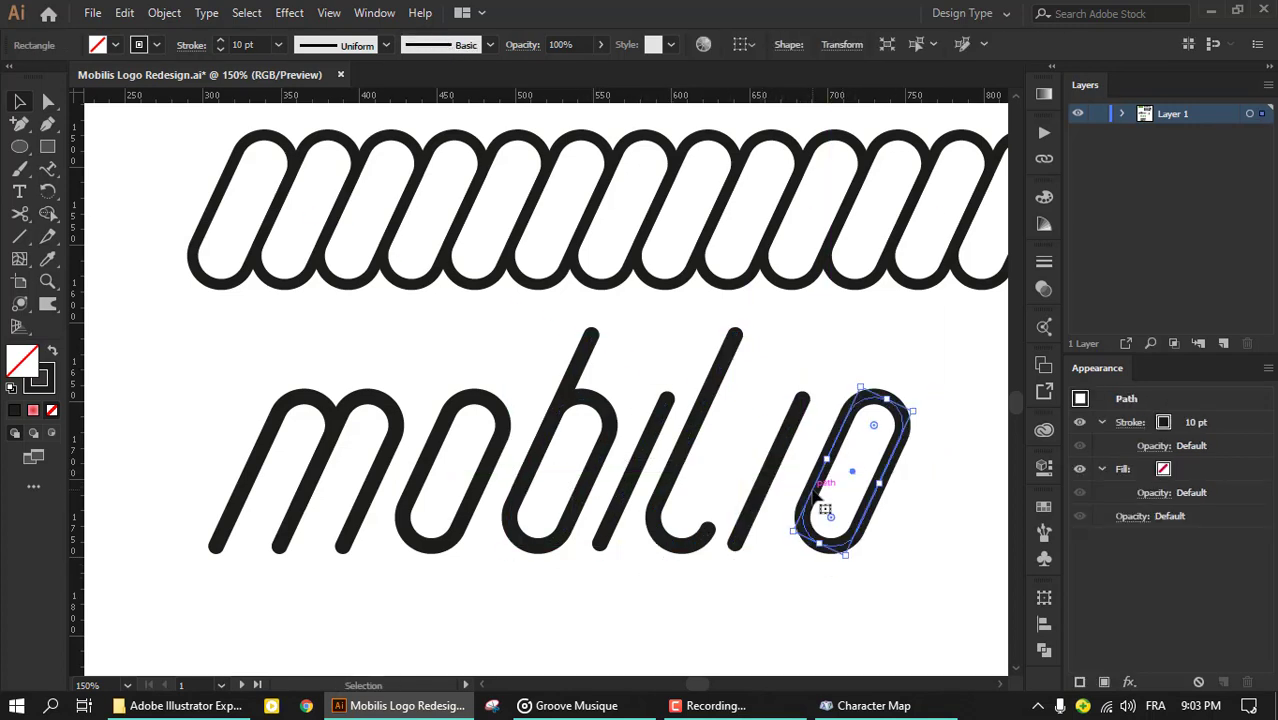
click(826, 470)
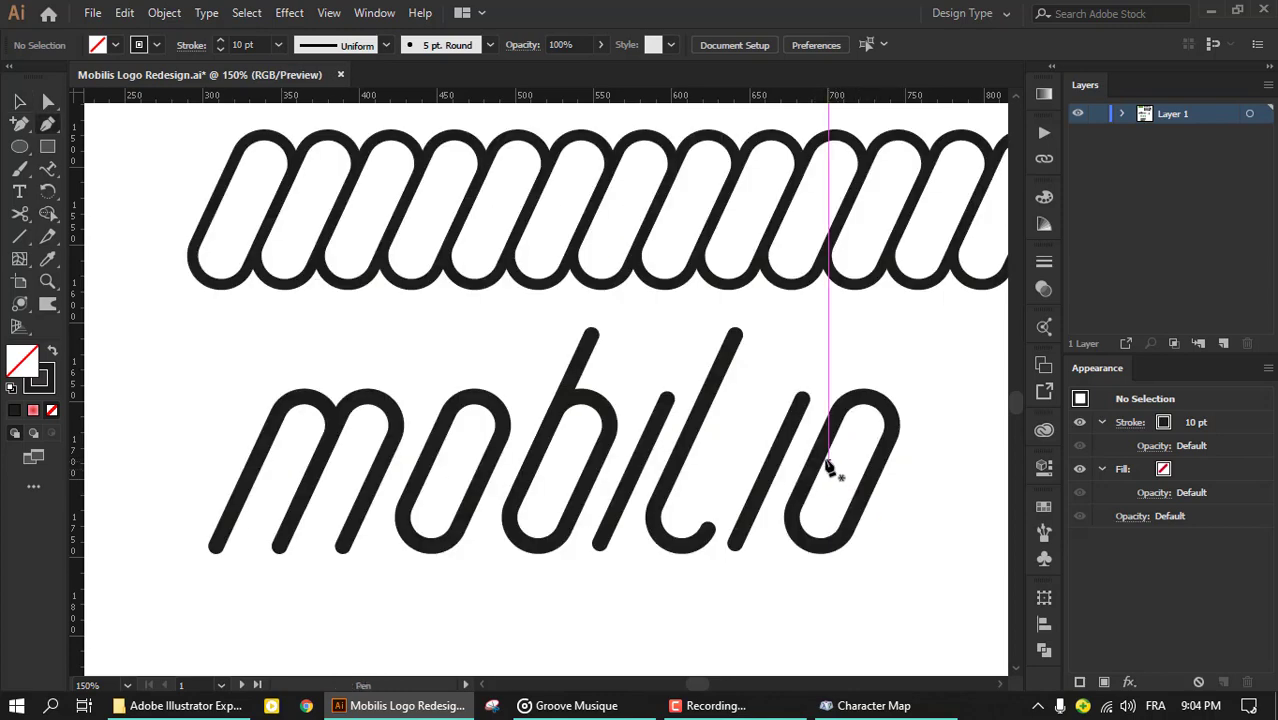
Step: Draw a short crossbar across the final o and rotate it to the letter's slant
drag(843, 478, 946, 468)
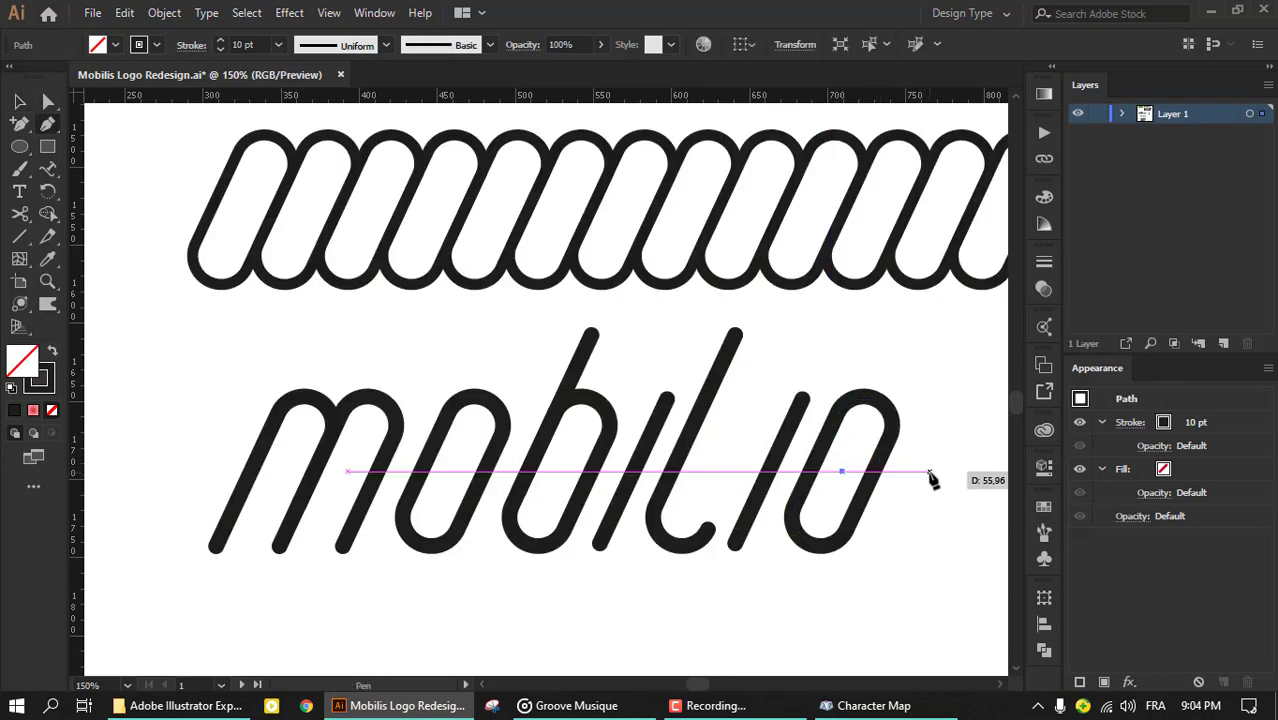
click(930, 471)
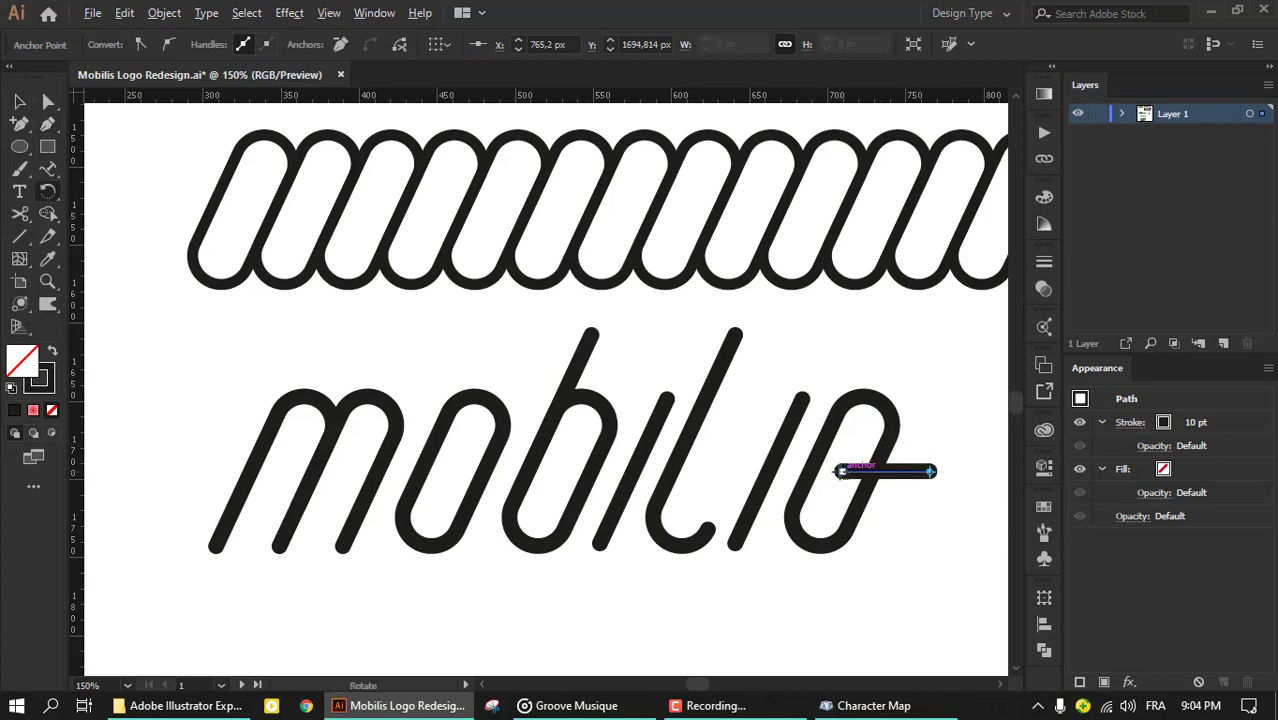
alt+click(840, 471)
click(1020, 400)
key(ctrl+y)
key(ctrl+plus)
key(ctrl+plus)
key(ctrl+plus)
key(v)
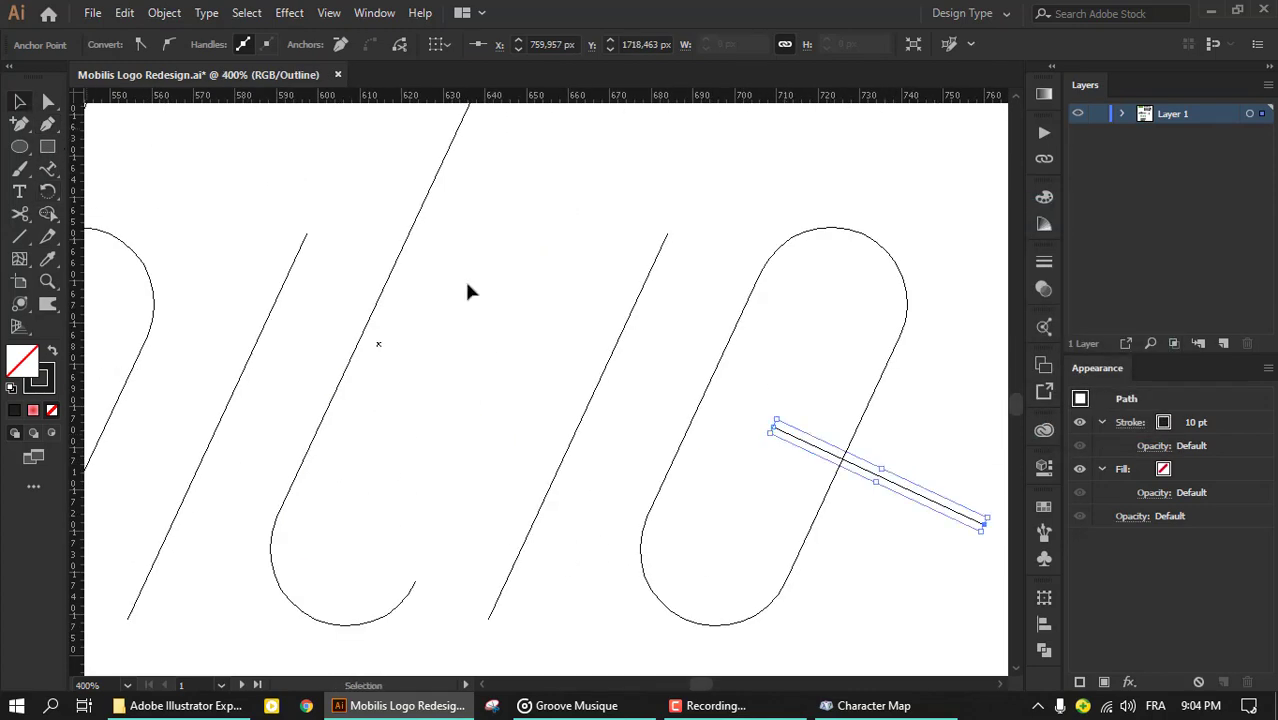
key(a)
key(ctrl+plus)
Step: Snap the crossbar's ends to the o's edges, extending it slightly past them
mouse_move(813, 471)
mouse_down()
mouse_move(638, 345)
mouse_move(667, 354)
mouse_up()
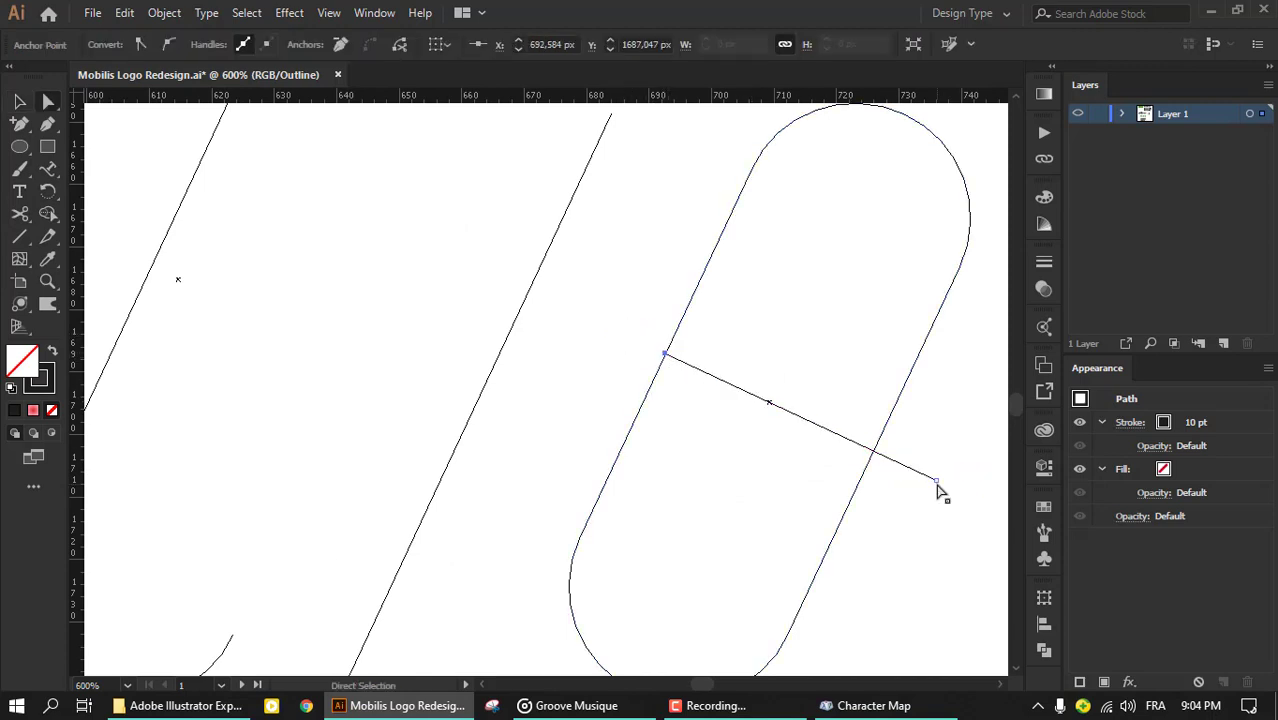
drag(935, 479, 873, 450)
key(v)
key(ctrl+minus)
key(ctrl+minus)
key(ctrl+y)
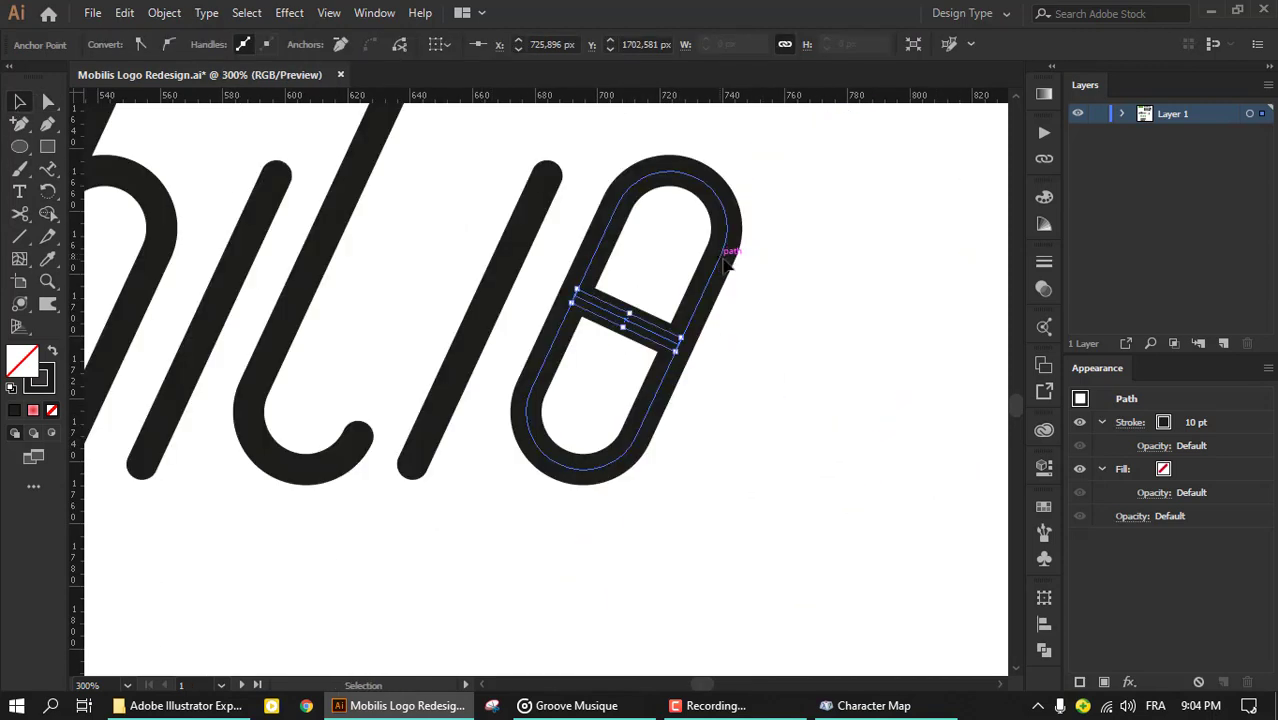
click(613, 358)
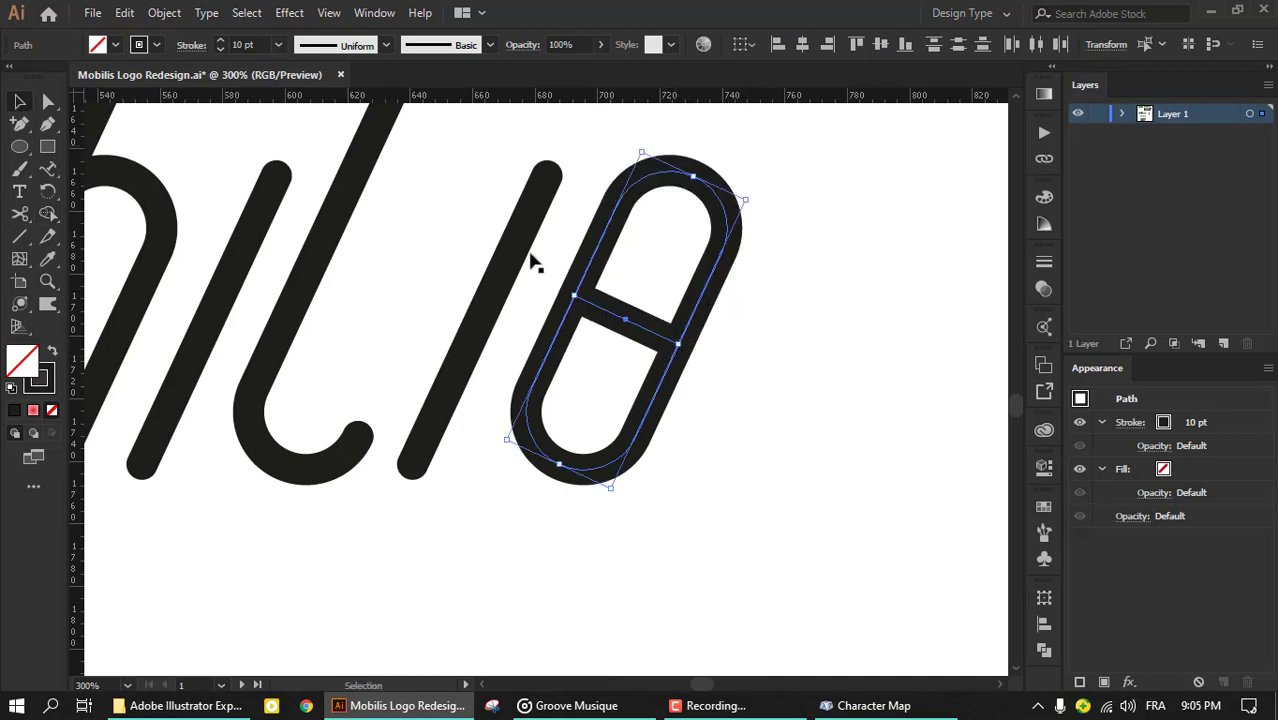
click(450, 580)
click(625, 318)
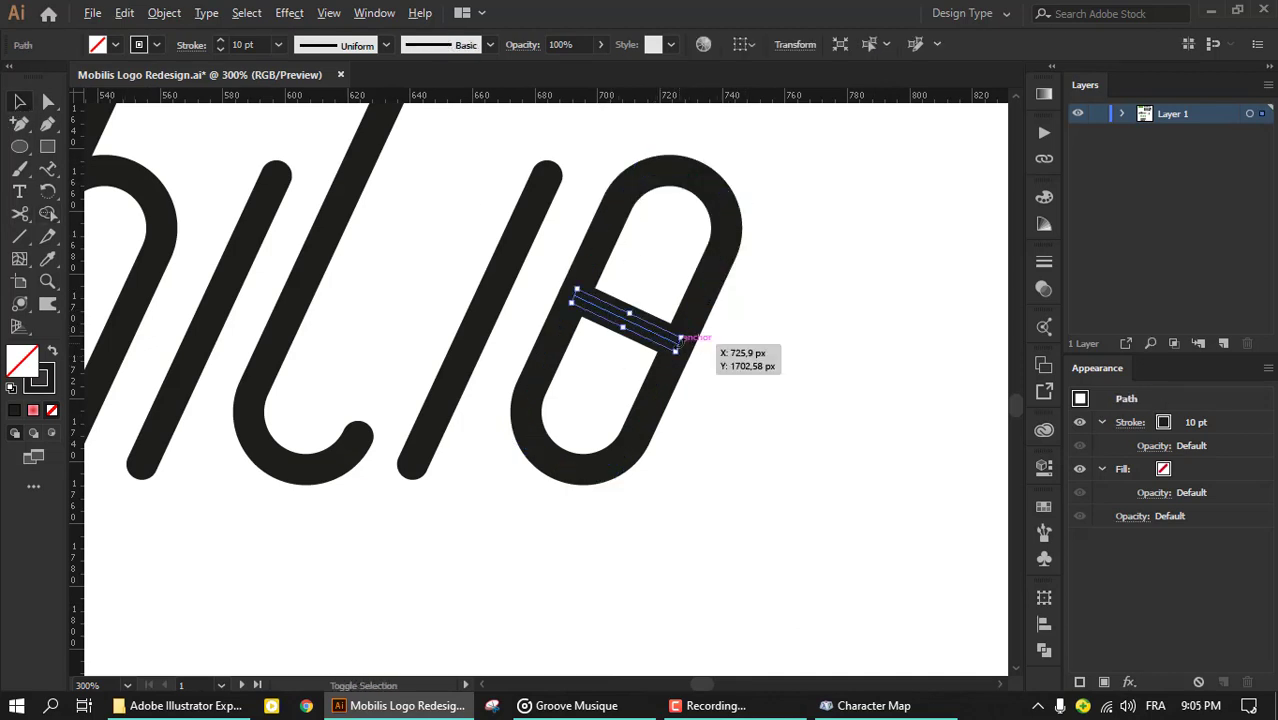
drag(678, 344, 736, 328)
Step: Split the o along the crossbar with Pathfinder Divide
shift+click(720, 260)
click(1044, 655)
click(822, 642)
click(1044, 655)
key(a)
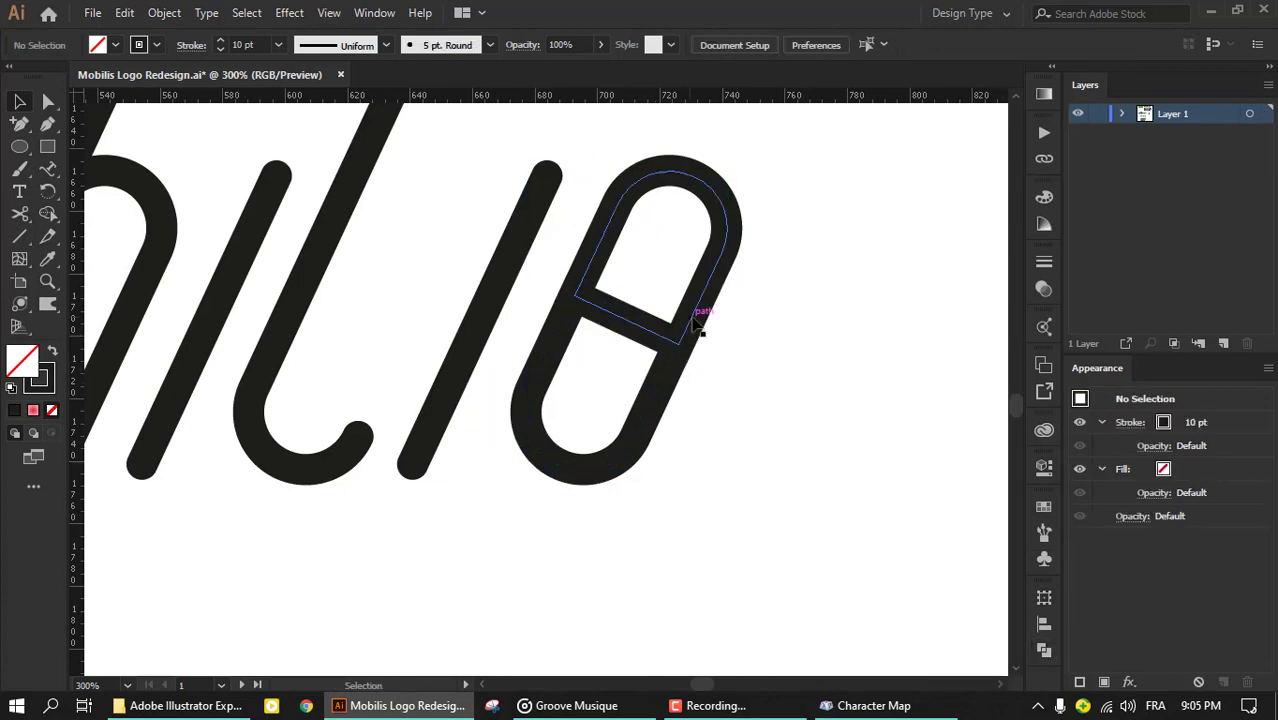
double_click(699, 314)
click(680, 358)
click(625, 366)
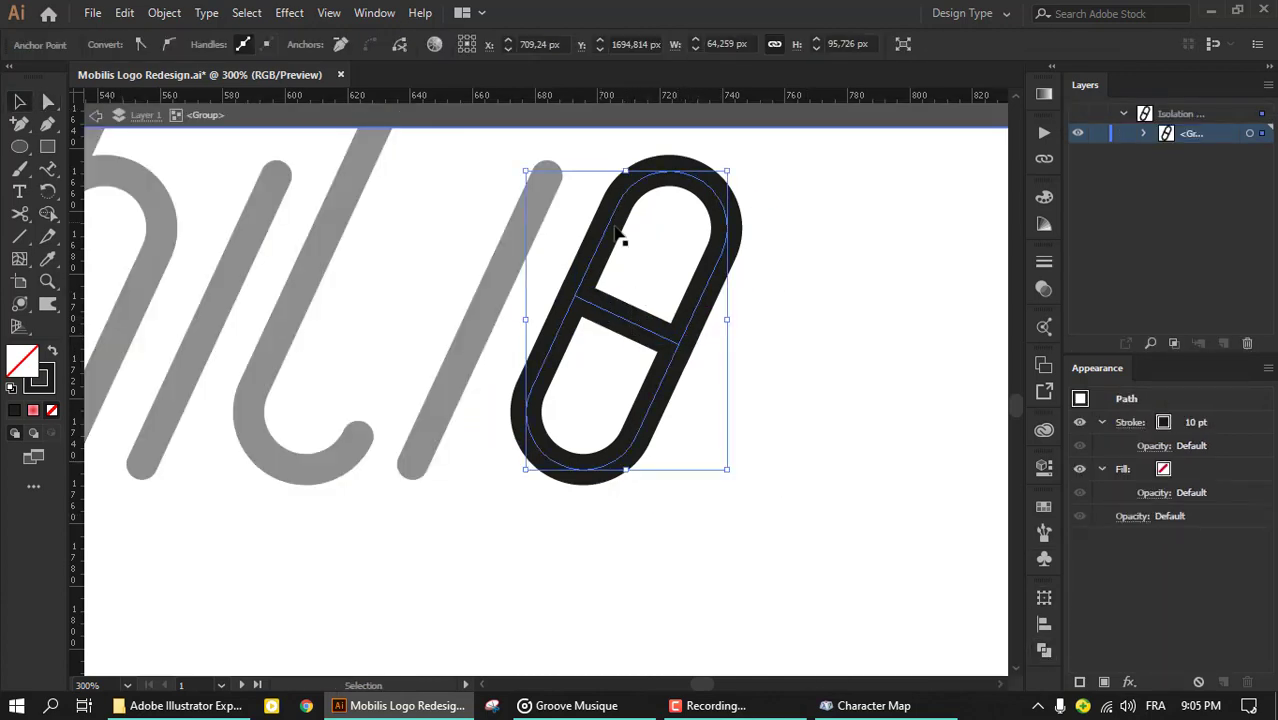
Step: Delete segments so the upper piece becomes an open arch and the lower an open U
double_click(617, 234)
click(613, 340)
key(Delete)
click(687, 352)
key(Delete)
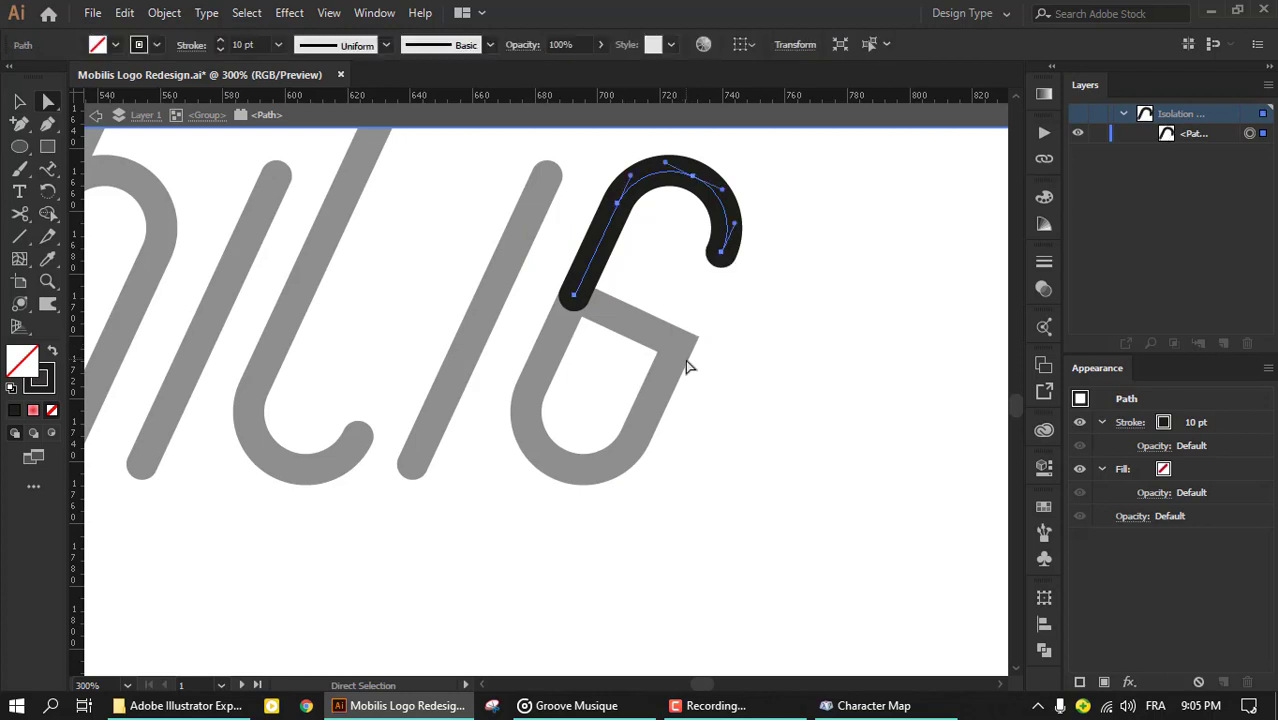
double_click(660, 410)
click(640, 325)
key(Delete)
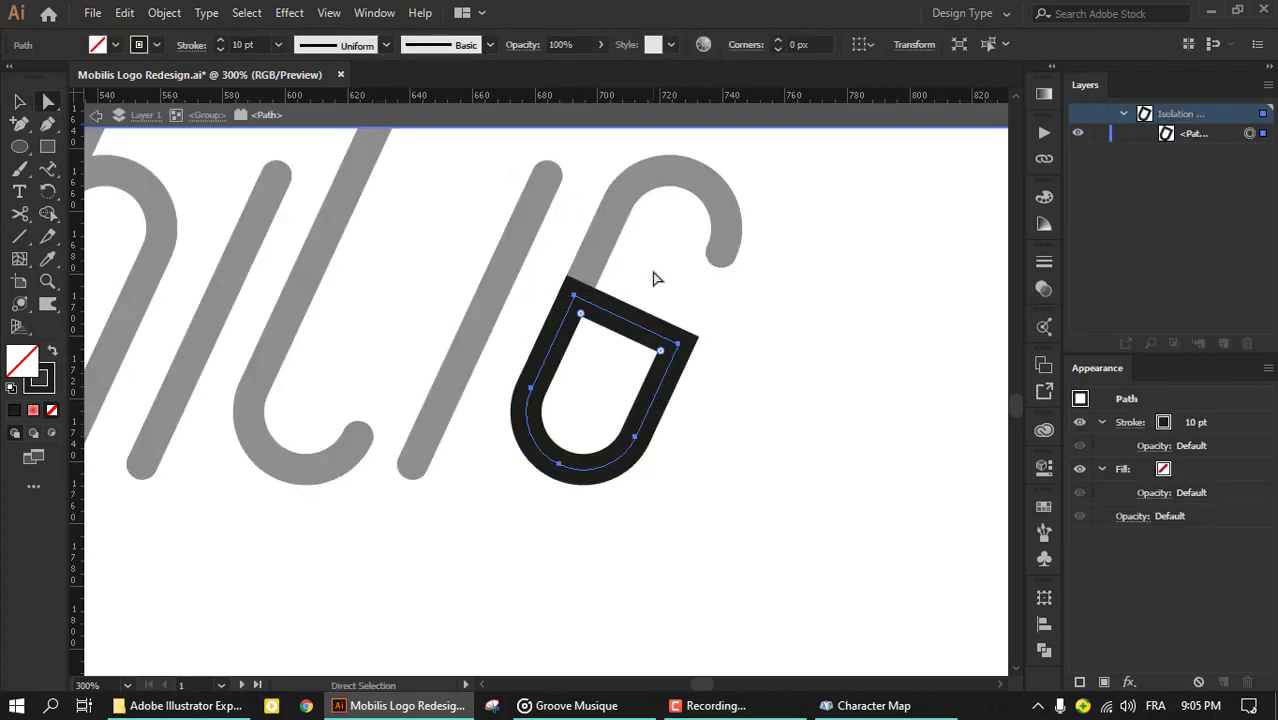
key(a)
click(574, 297)
key(Delete)
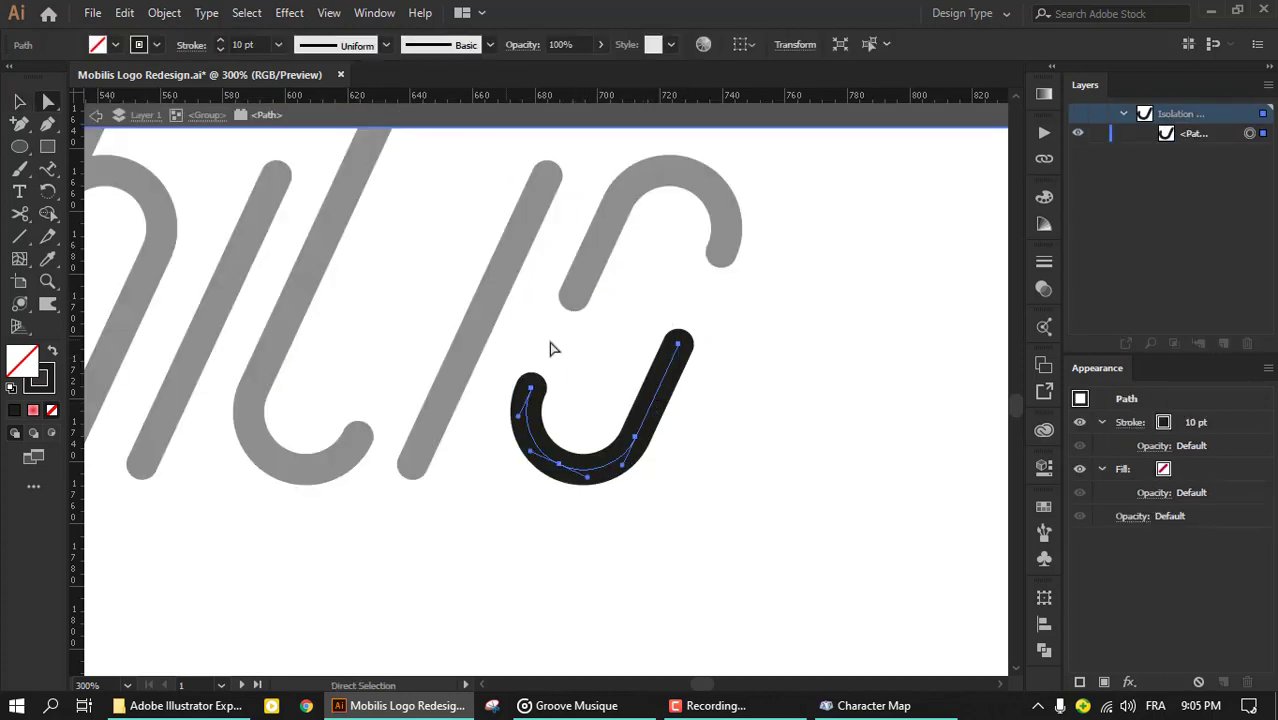
key(Escape)
Step: Join the arch and U into a rounded s, then Alt-drag a copy of mobilis below
key(p)
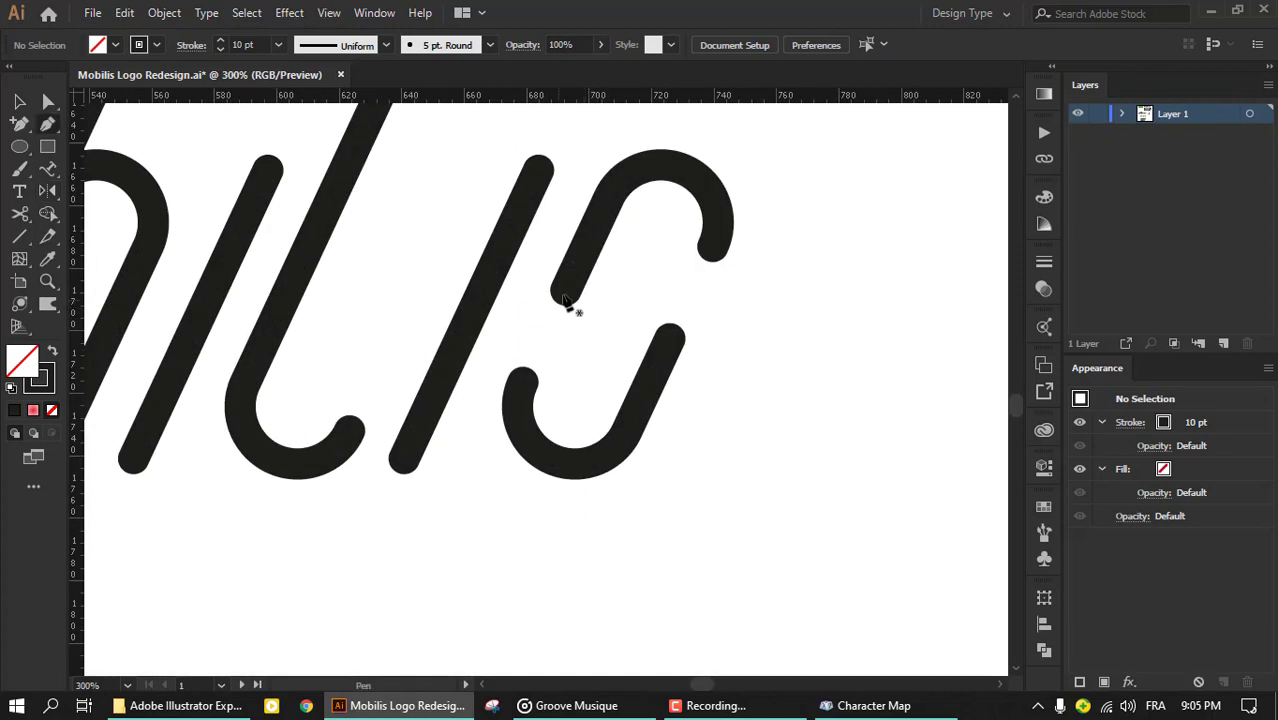
click(565, 292)
click(668, 337)
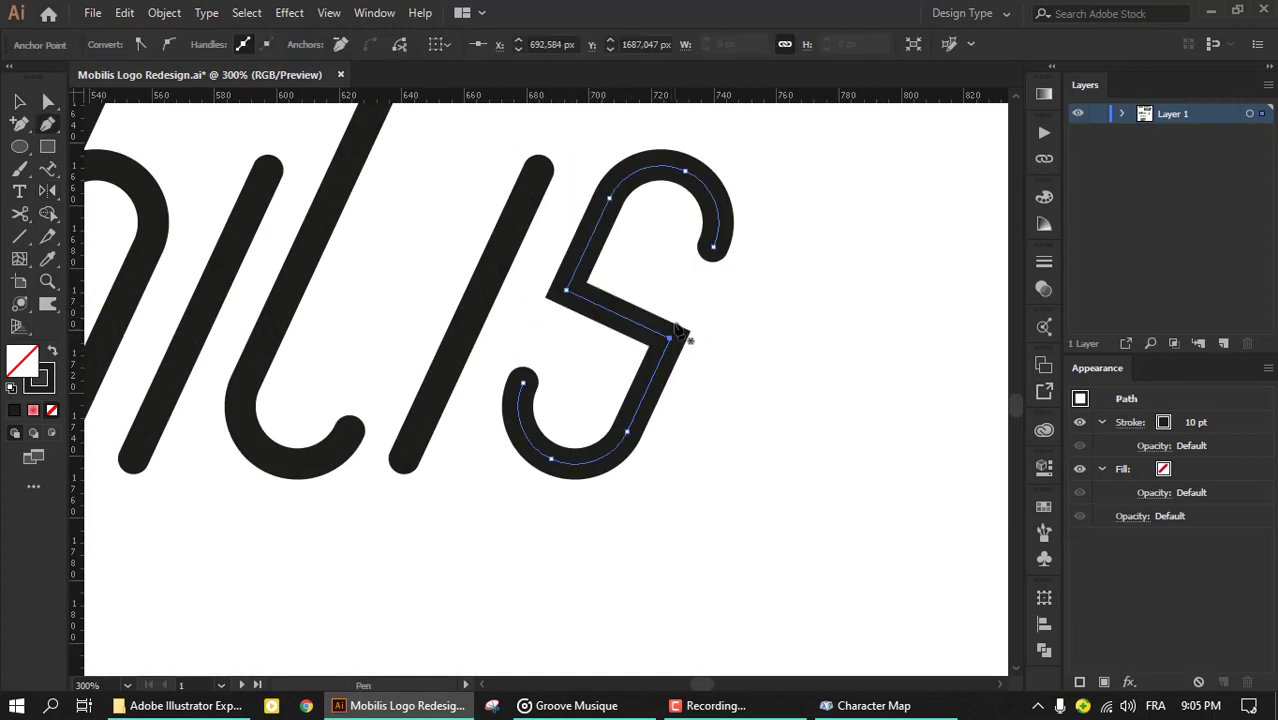
key(a)
drag(650, 340, 562, 410)
key(ctrl+shift+a)
key(ctrl+1)
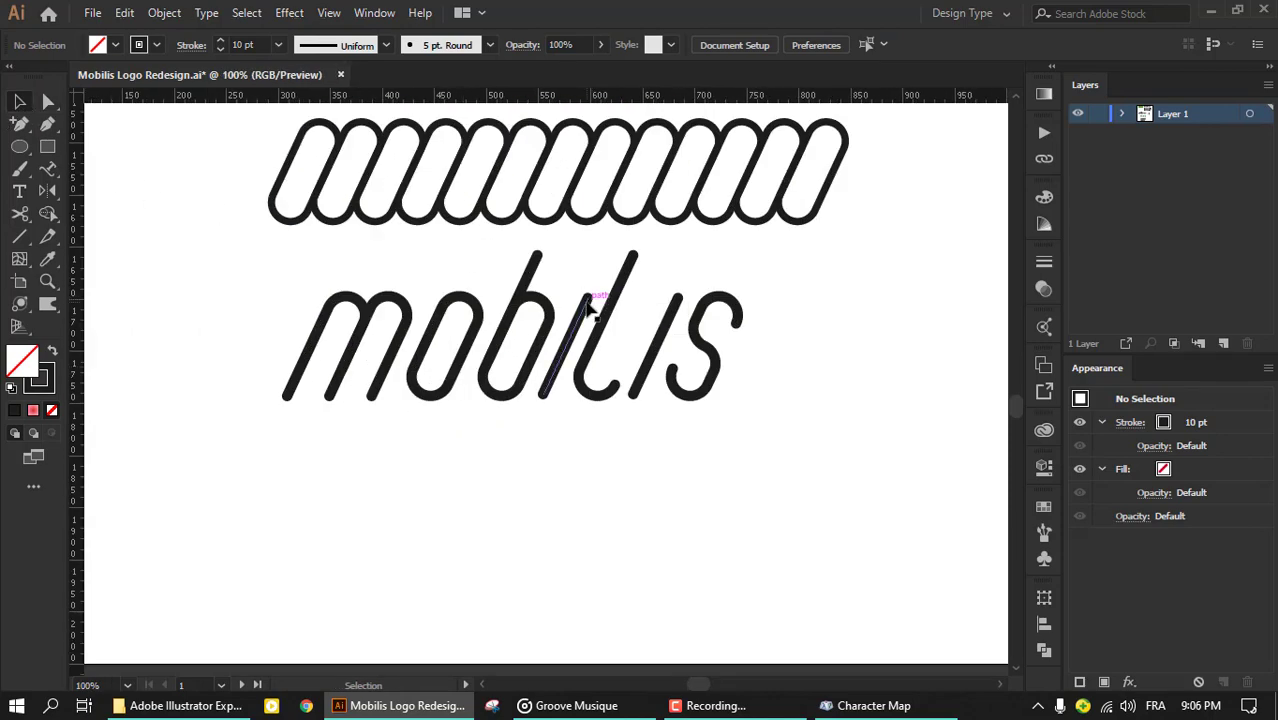
drag(125, 244, 700, 430)
drag(598, 325, 598, 478)
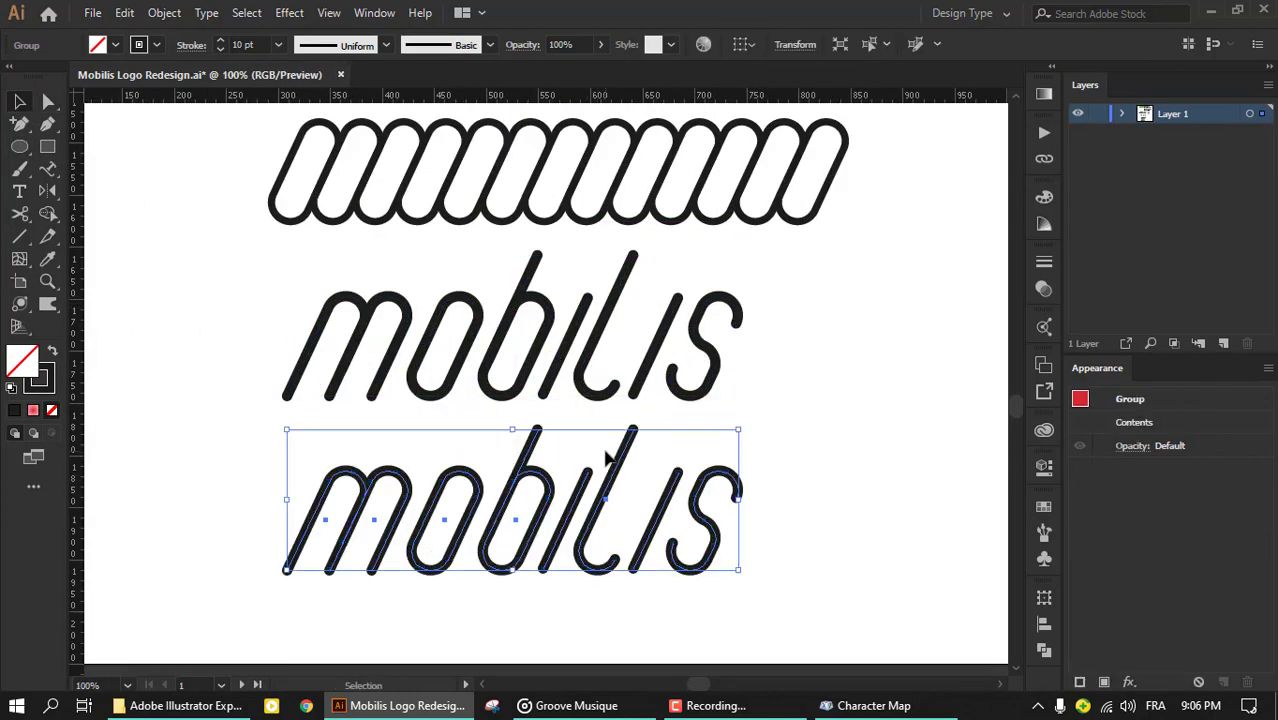
Step: Expand the bottom mobilis strokes into filled shapes and move it right
click(222, 44)
click(810, 445)
scroll(810, 445, down, 1)
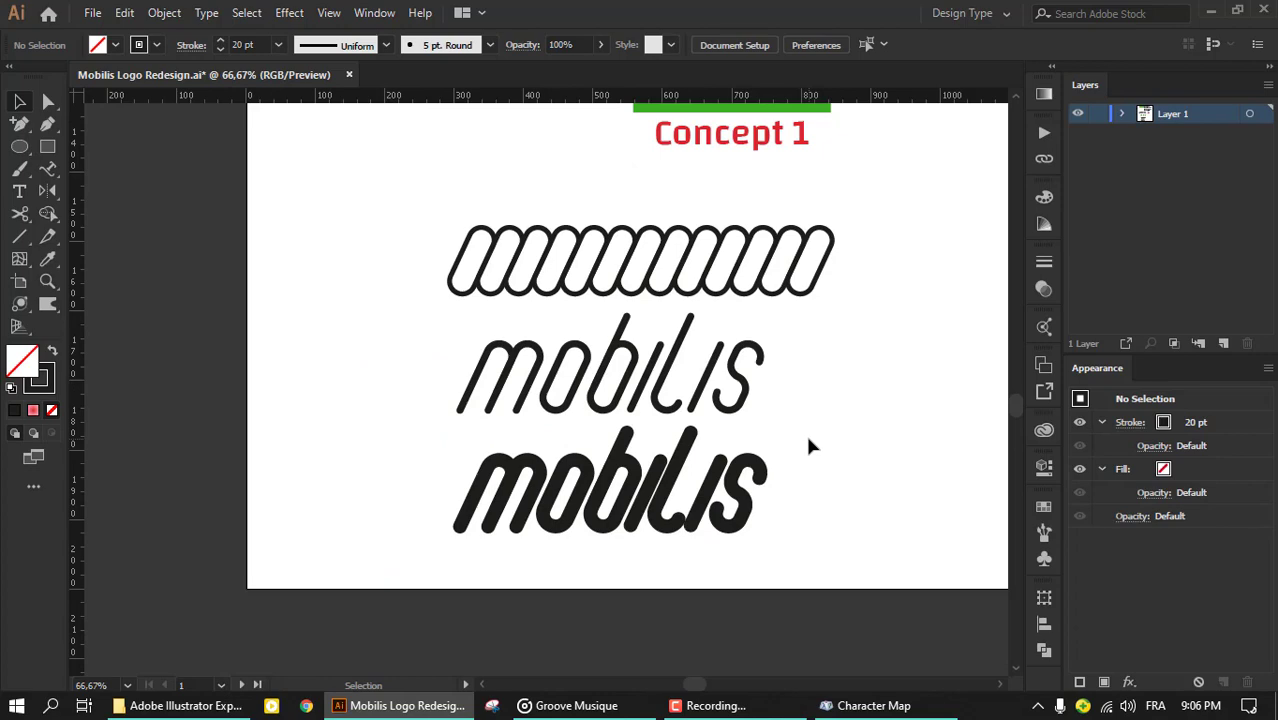
key(ctrl+z)
click(164, 12)
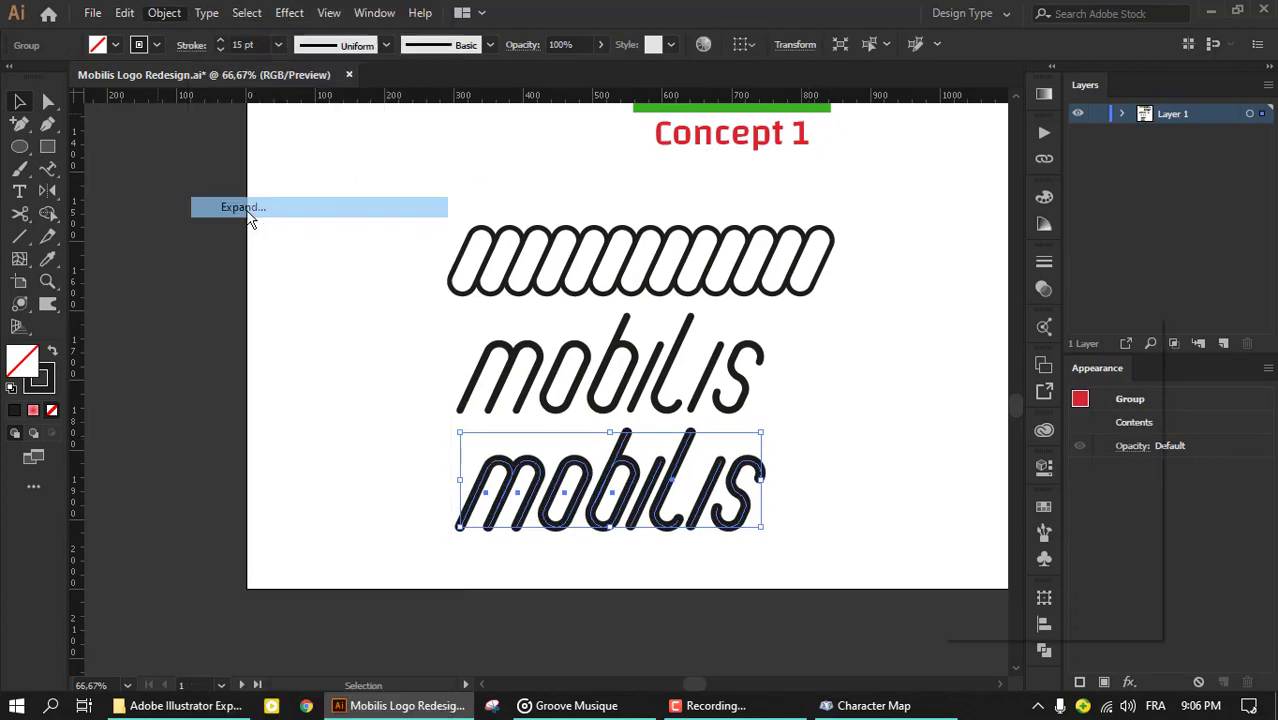
key(Return)
click(1044, 650)
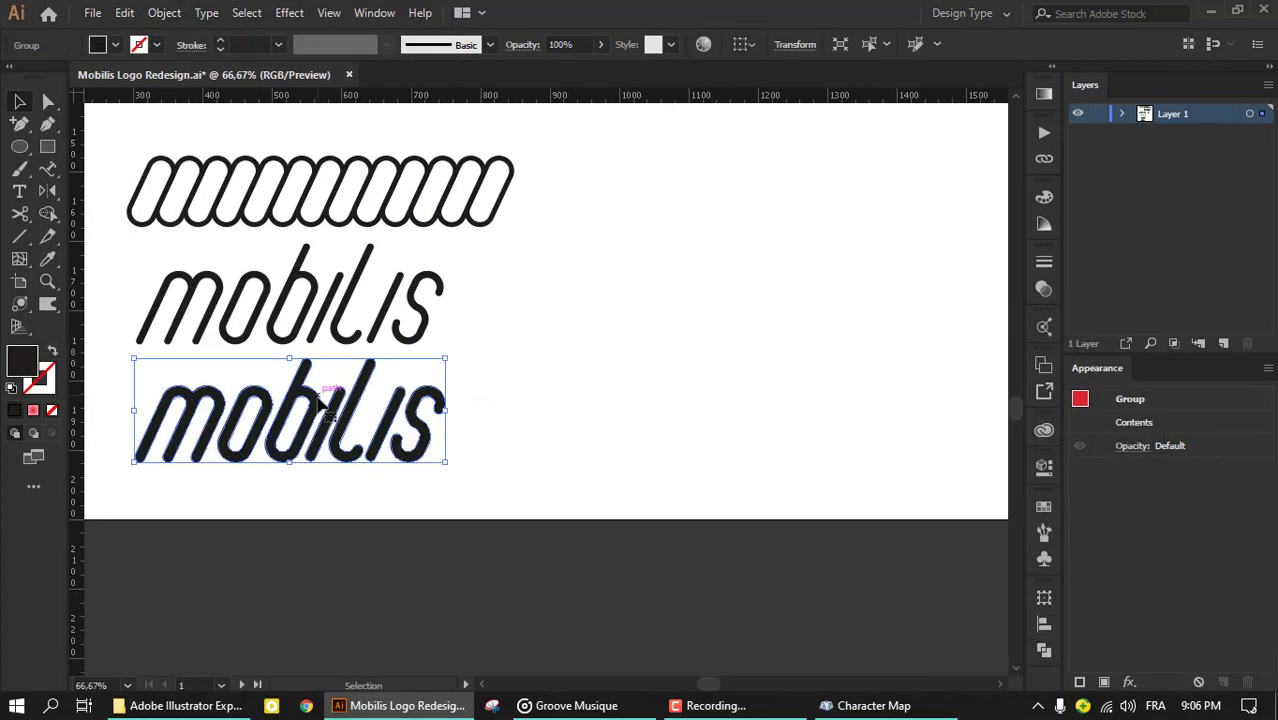
drag(320, 400, 660, 400)
Step: Test a white rectangle over the letter tops, then move it back off the letters
key(m)
drag(858, 316, 485, 370)
key(i)
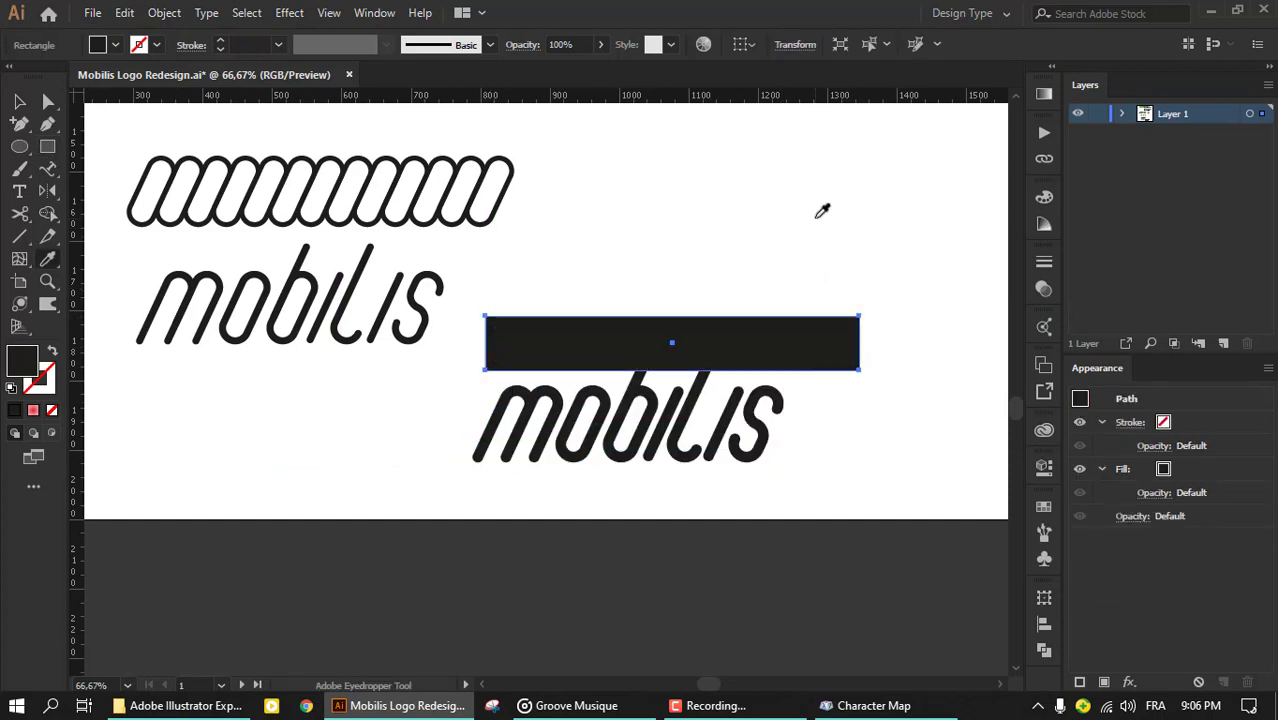
click(800, 200)
key(v)
drag(700, 345, 727, 360)
click(714, 490)
scroll(714, 490, up, 1)
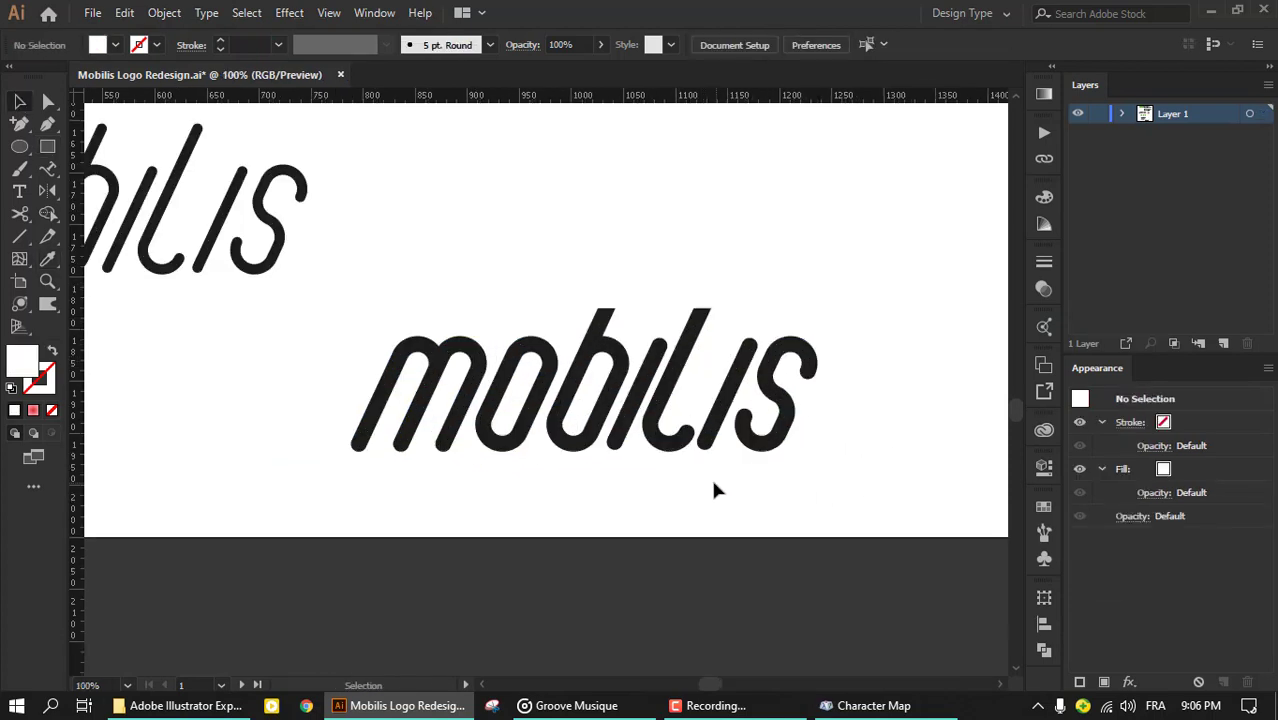
drag(659, 265, 659, 251)
Step: Try distributing the letters inside the mobilis group, undo it, and reselect the group
click(683, 330)
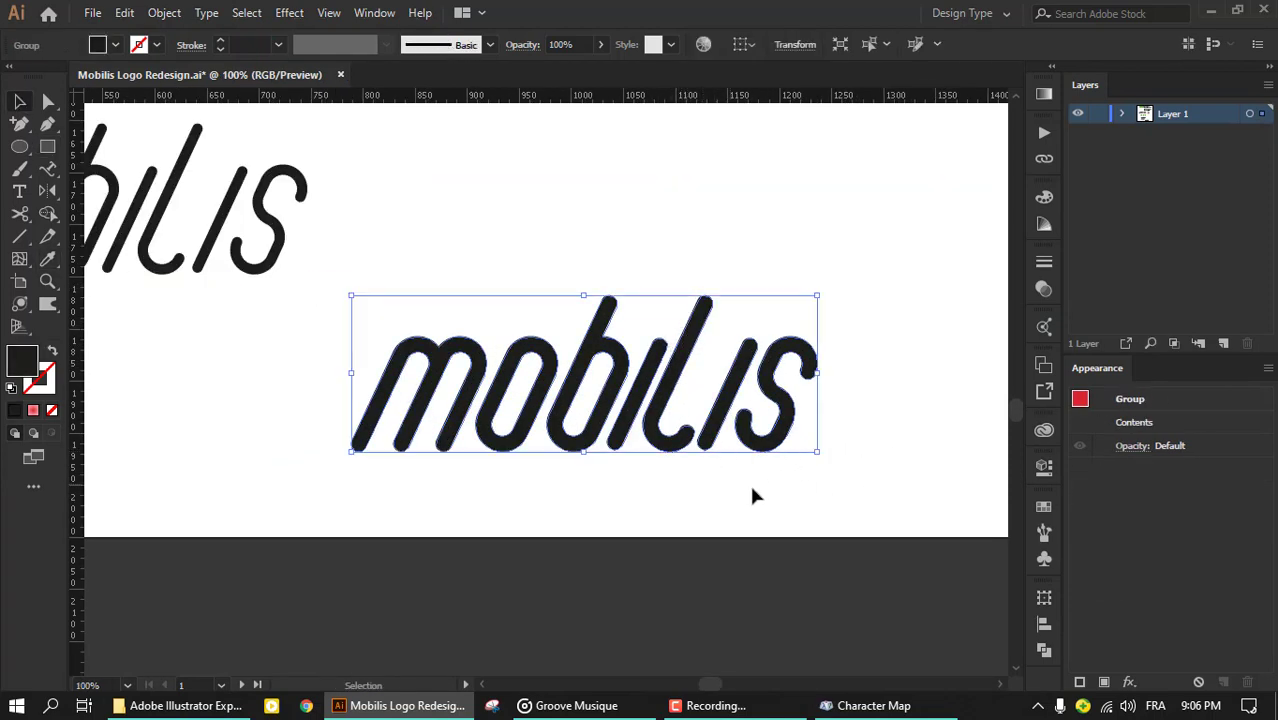
double_click(628, 400)
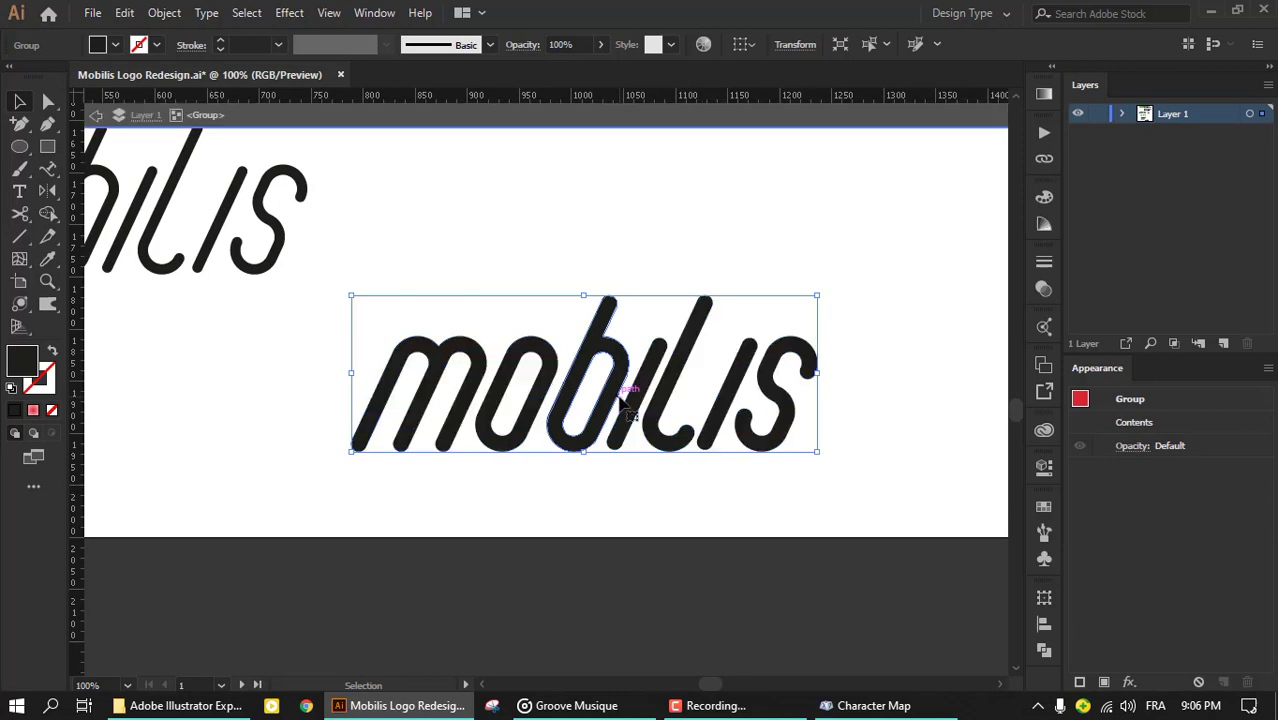
click(738, 44)
click(697, 148)
key(ctrl+z)
double_click(779, 245)
key(ctrl+minus)
key(ctrl+minus)
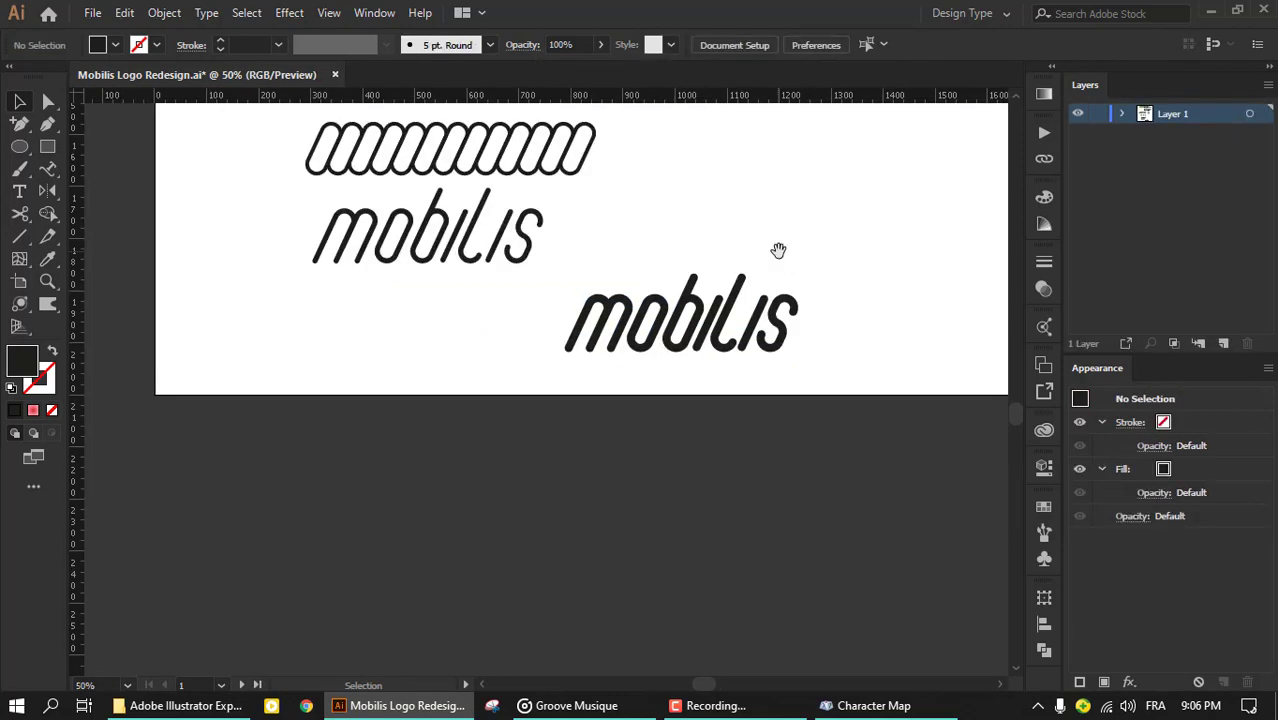
scroll(778, 249, down, 1)
scroll(623, 361, up, 1)
click(515, 482)
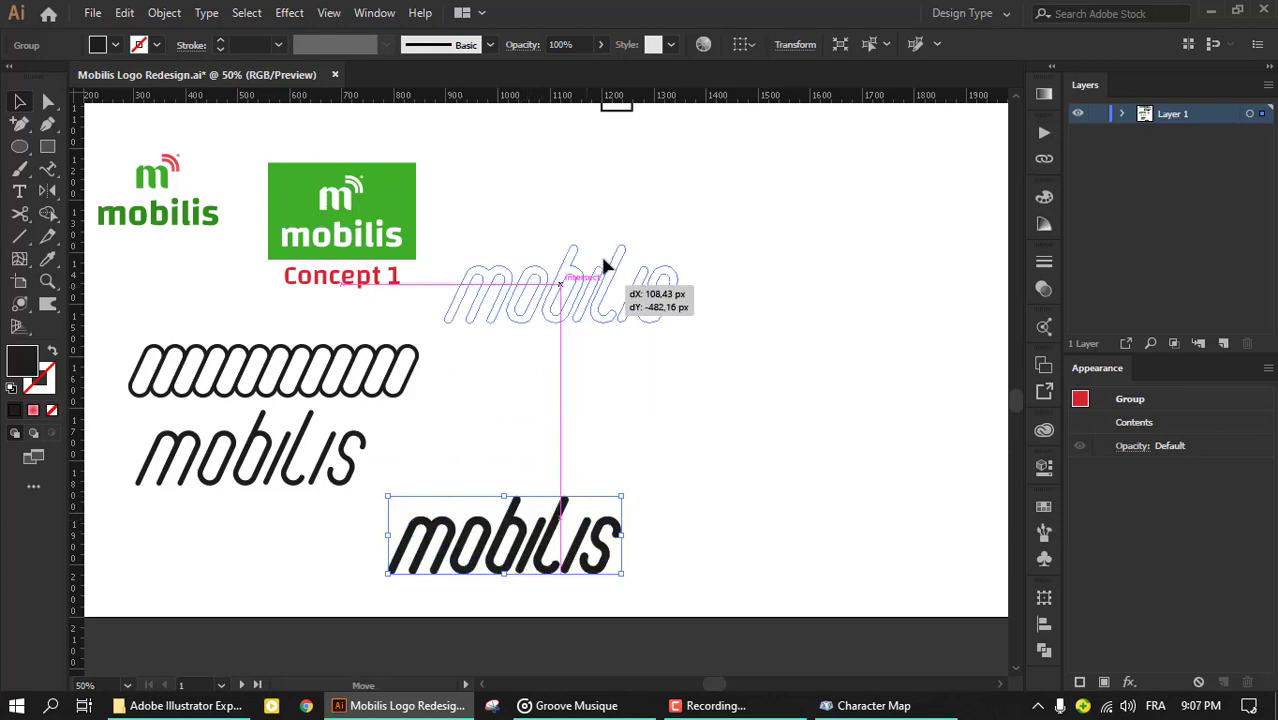
Step: Alt-drag a copy of mobilis beside Concept 1 and fill it with the logo's green
mouse_move(524, 515)
mouse_down()
mouse_move(608, 543)
mouse_move(614, 207)
mouse_up()
key(ctrl+plus)
key(i)
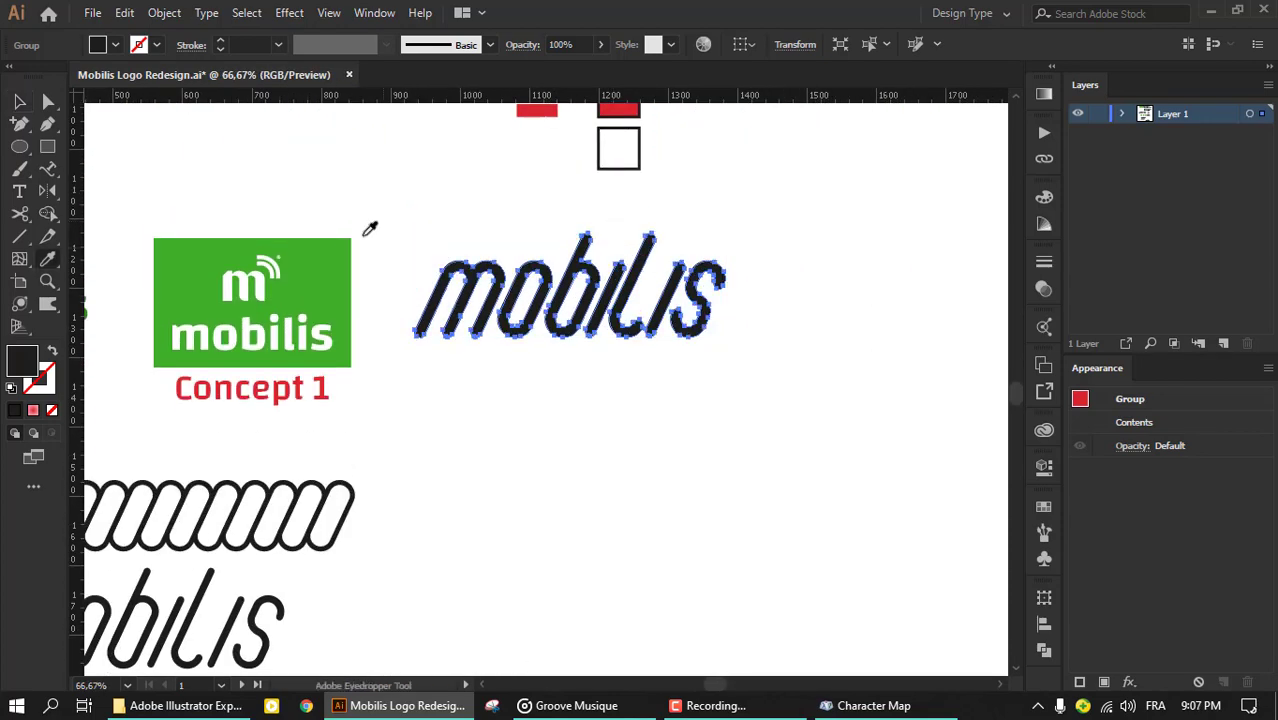
click(340, 228)
key(ctrl+plus)
key(ctrl+plus)
Step: Apply a 2 px Offset Path to the green wordmark and group the result
click(164, 13)
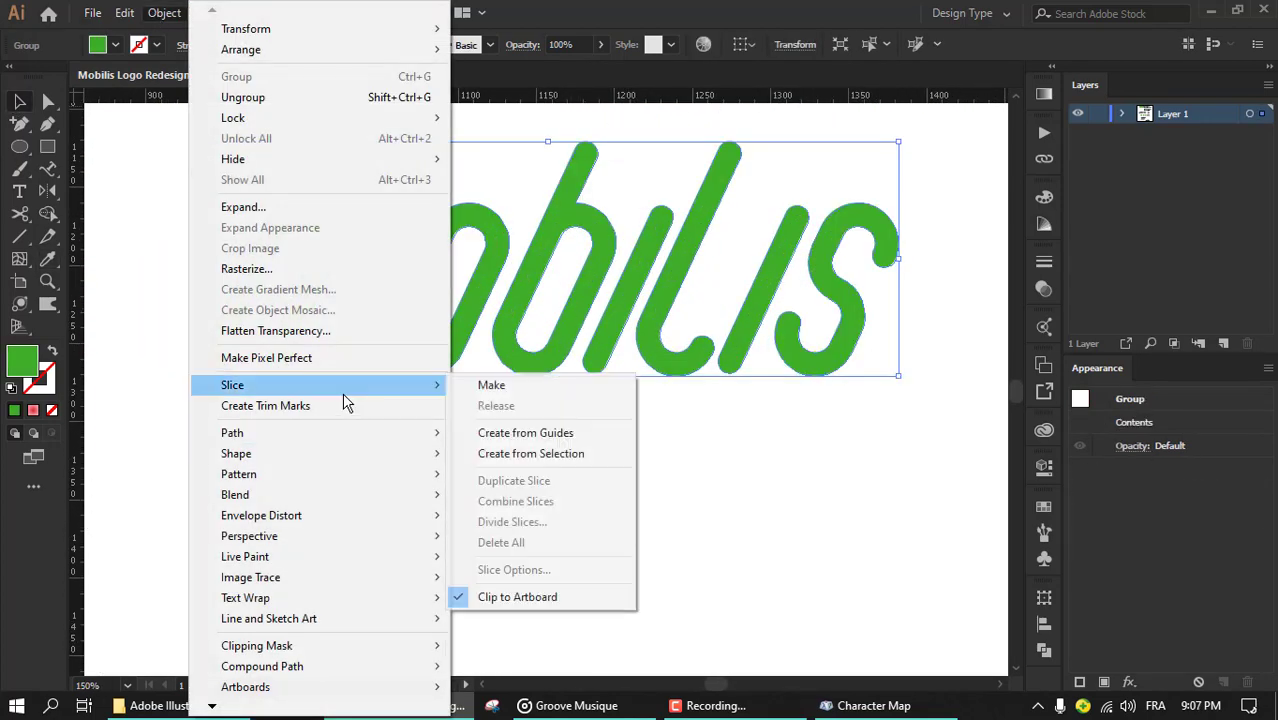
click(545, 501)
click(958, 375)
double_click(1030, 275)
text(2)
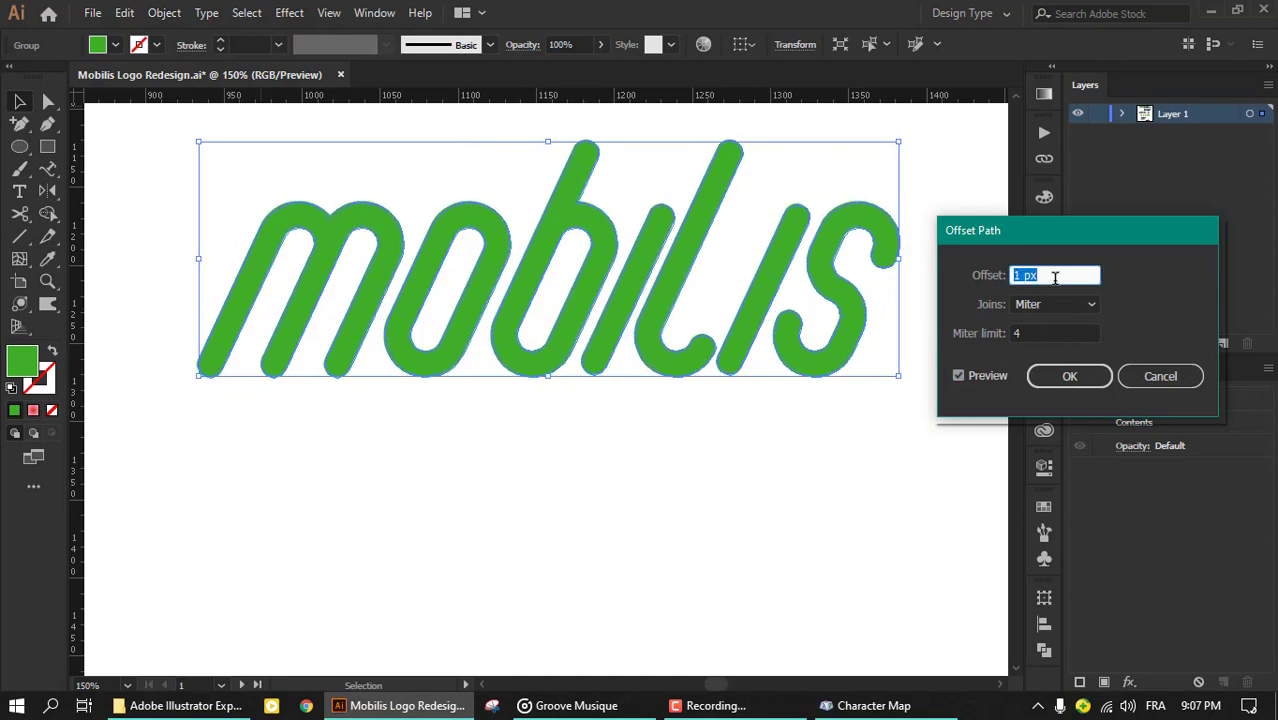
key(Return)
key(ctrl+g)
key(ctrl+shift+F9)
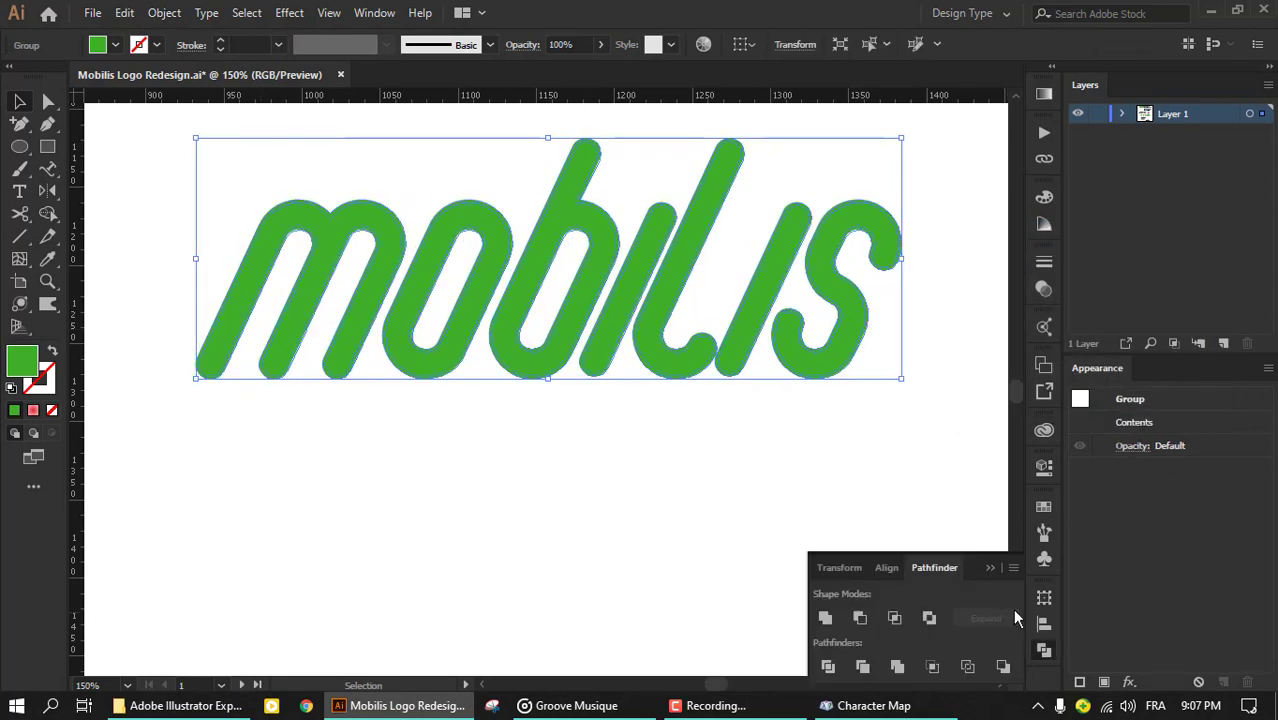
click(843, 530)
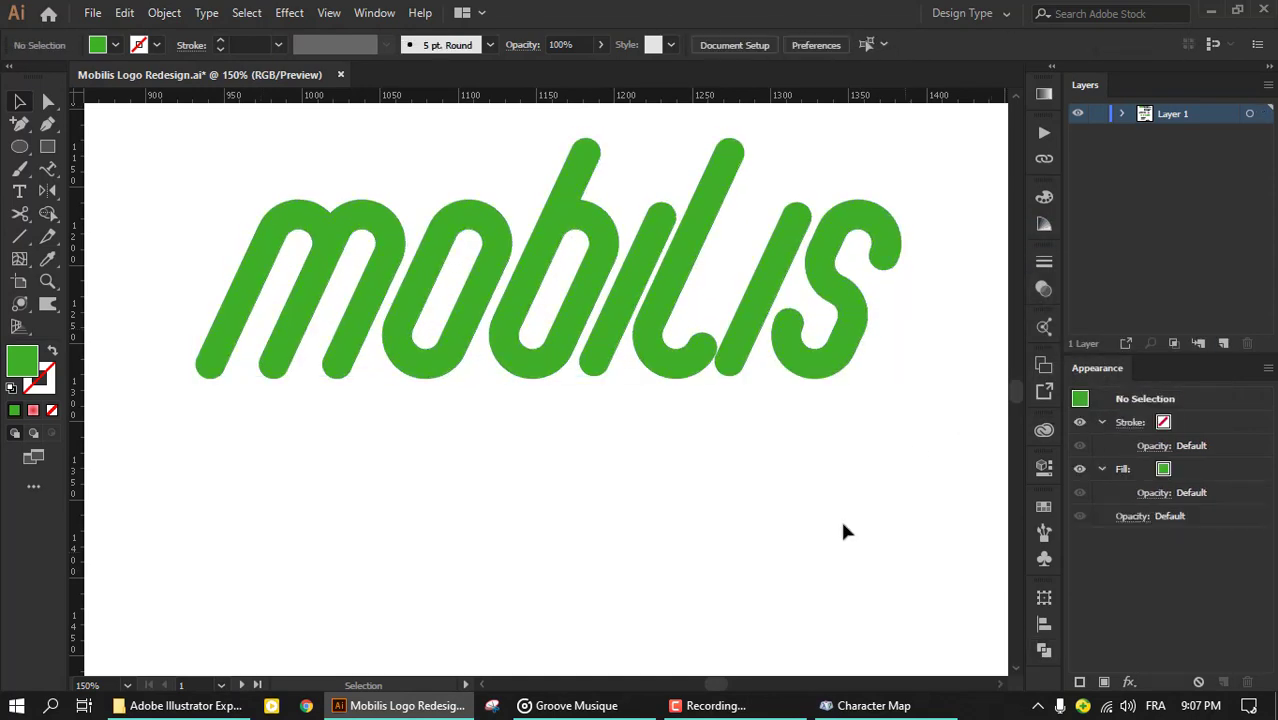
Step: Inside the green wordmark group, drag the o, b, l and remaining letters further apart
double_click(410, 295)
click(411, 294)
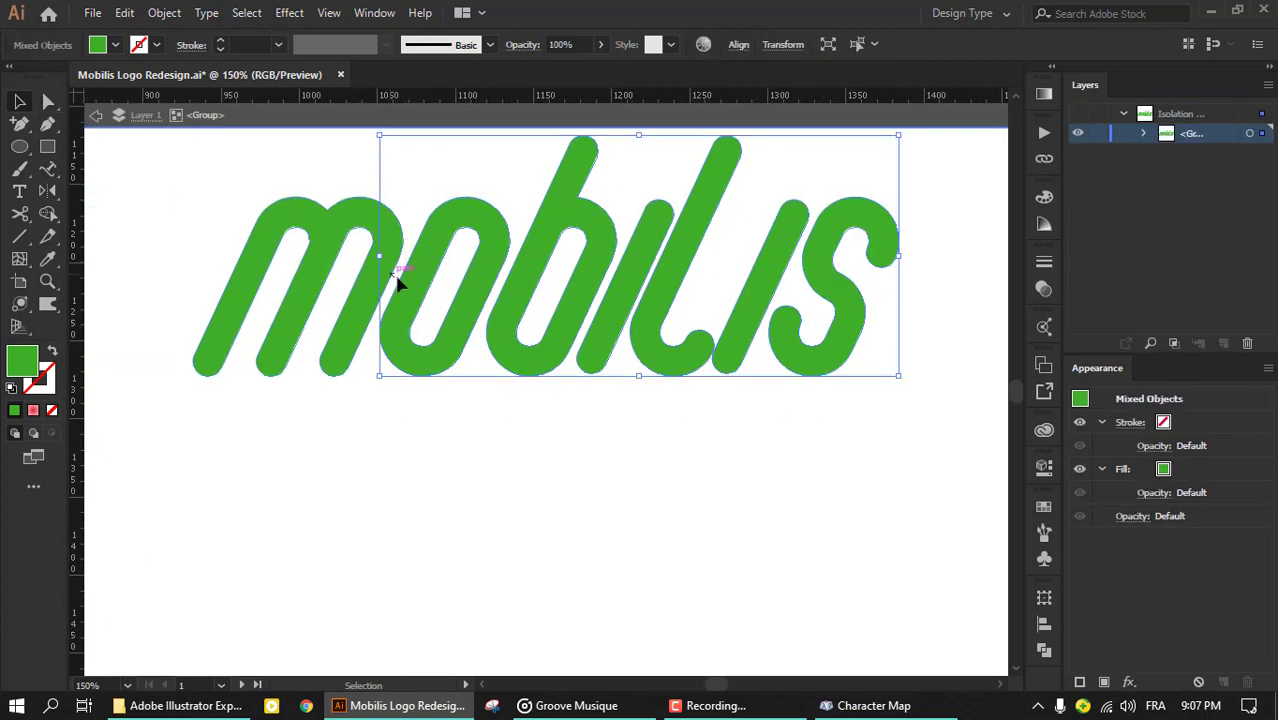
mouse_move(397, 283)
mouse_down()
mouse_move(617, 290)
mouse_move(434, 314)
mouse_up()
drag(647, 337, 551, 322)
drag(750, 362, 590, 362)
drag(725, 354, 670, 354)
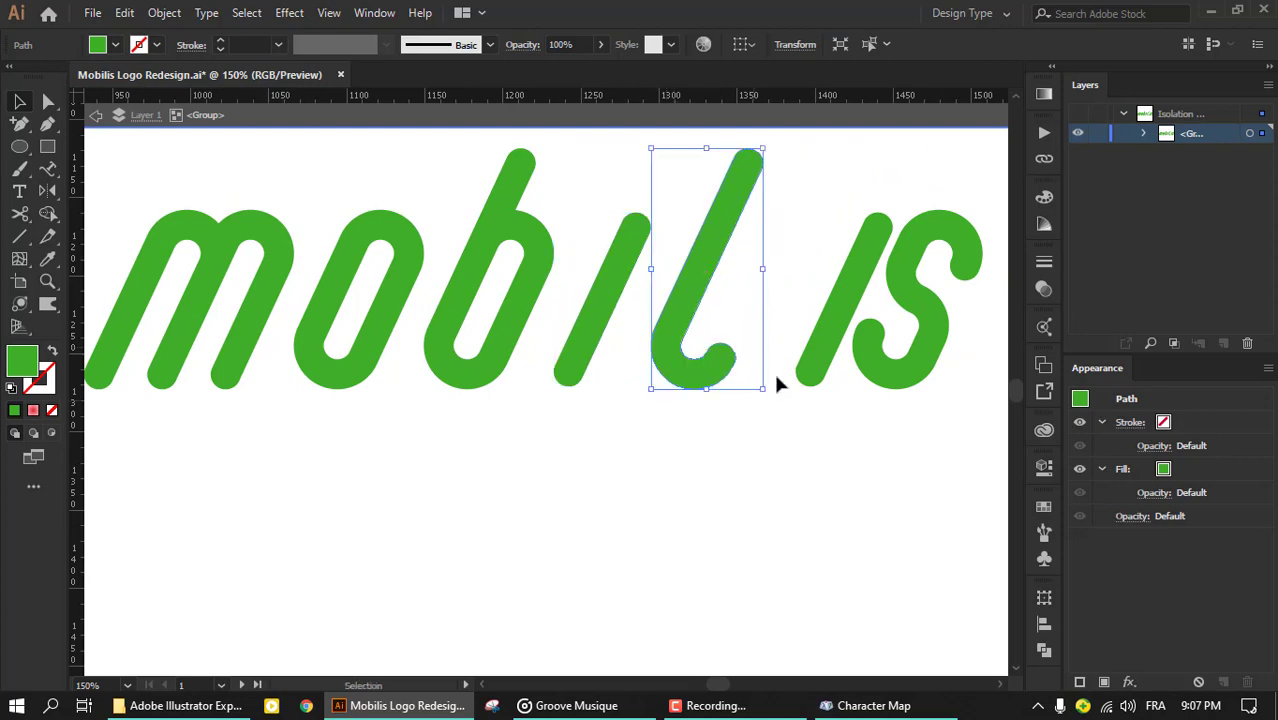
drag(772, 371, 890, 365)
Step: Leave the group, check the new spacing zoomed out, and drag a copy of the wordmark below
key(ctrl+minus)
key(ctrl+minus)
key(Escape)
key(ctrl+1)
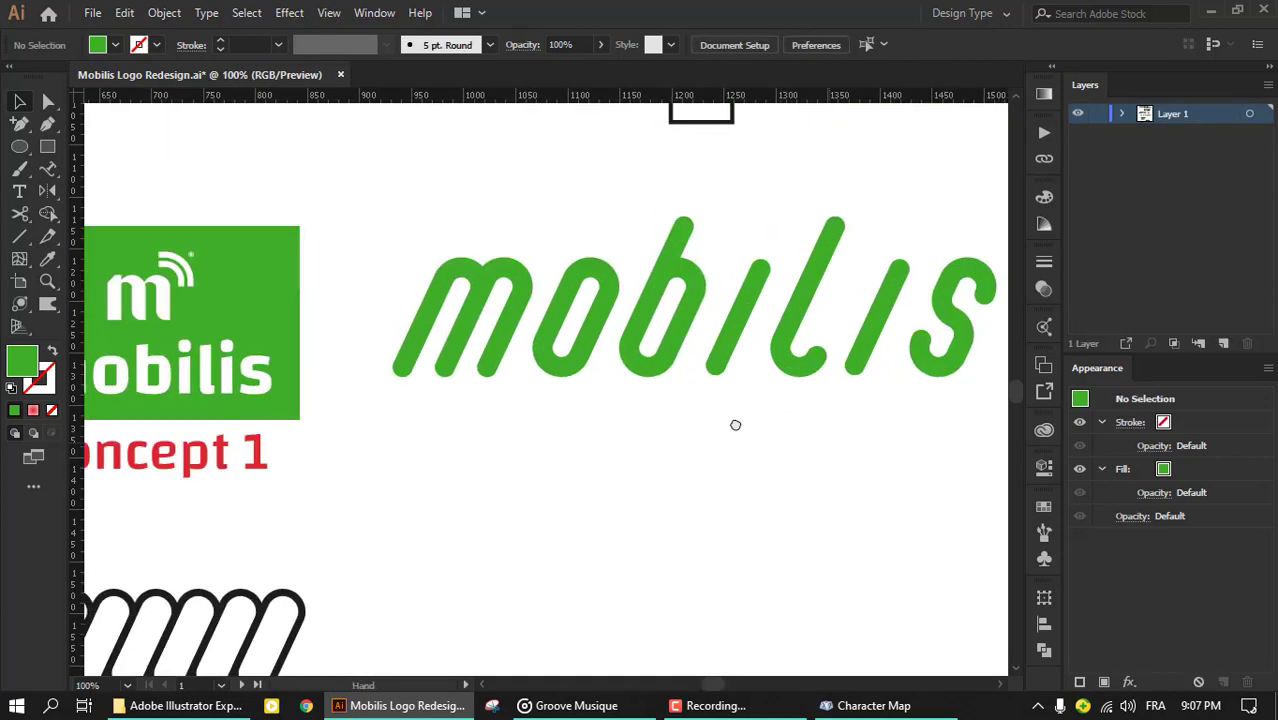
click(838, 282)
key(ctrl+shift+a)
key(ctrl+minus)
key(ctrl+minus)
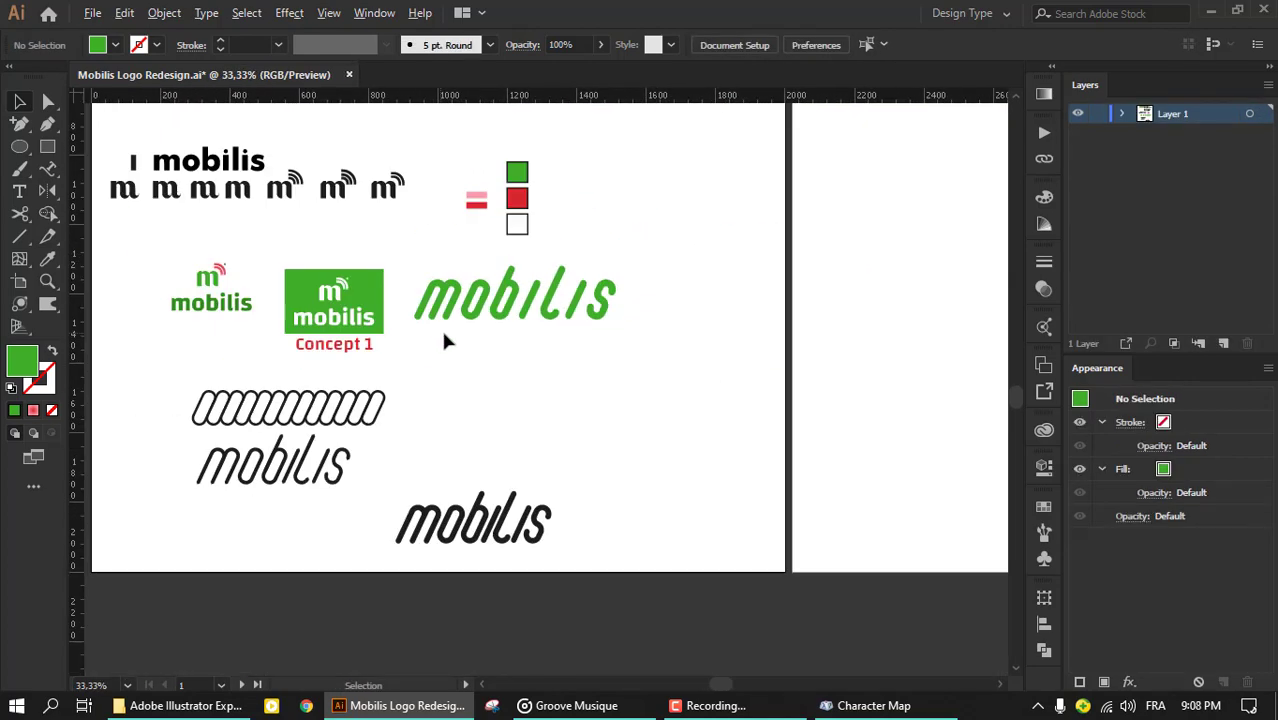
key(ctrl+plus)
key(ctrl+plus)
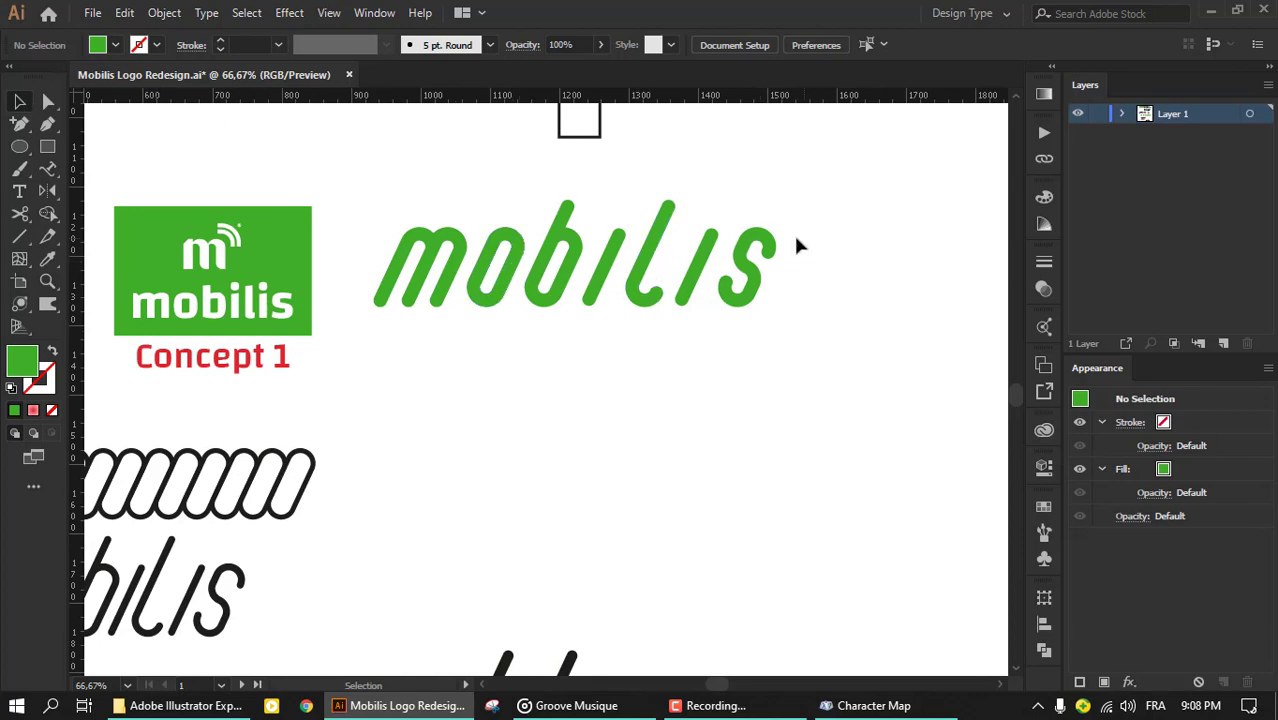
click(651, 266)
drag(651, 266, 665, 380)
Step: Undo the duplicate and move the o and b back close to the m
key(ctrl+z)
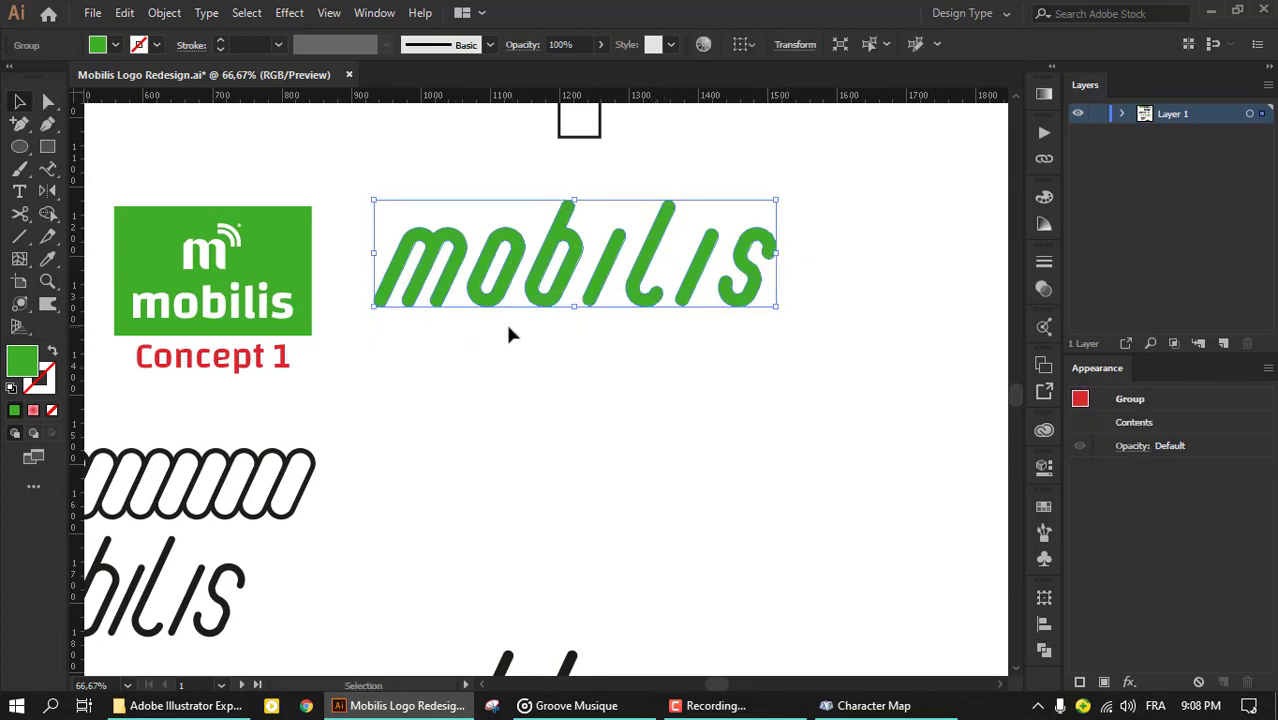
key(ctrl+z)
key(ctrl+z)
key(ctrl+plus)
key(ctrl+plus)
drag(684, 380, 519, 461)
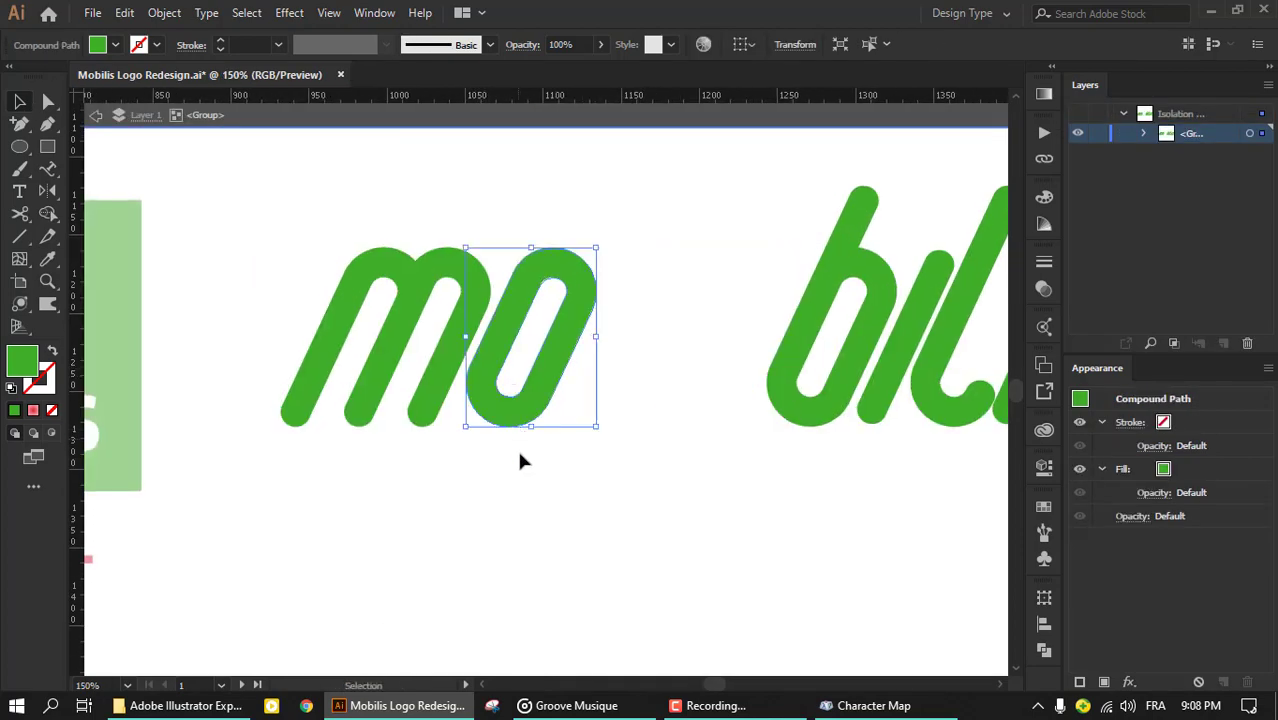
drag(788, 374, 588, 374)
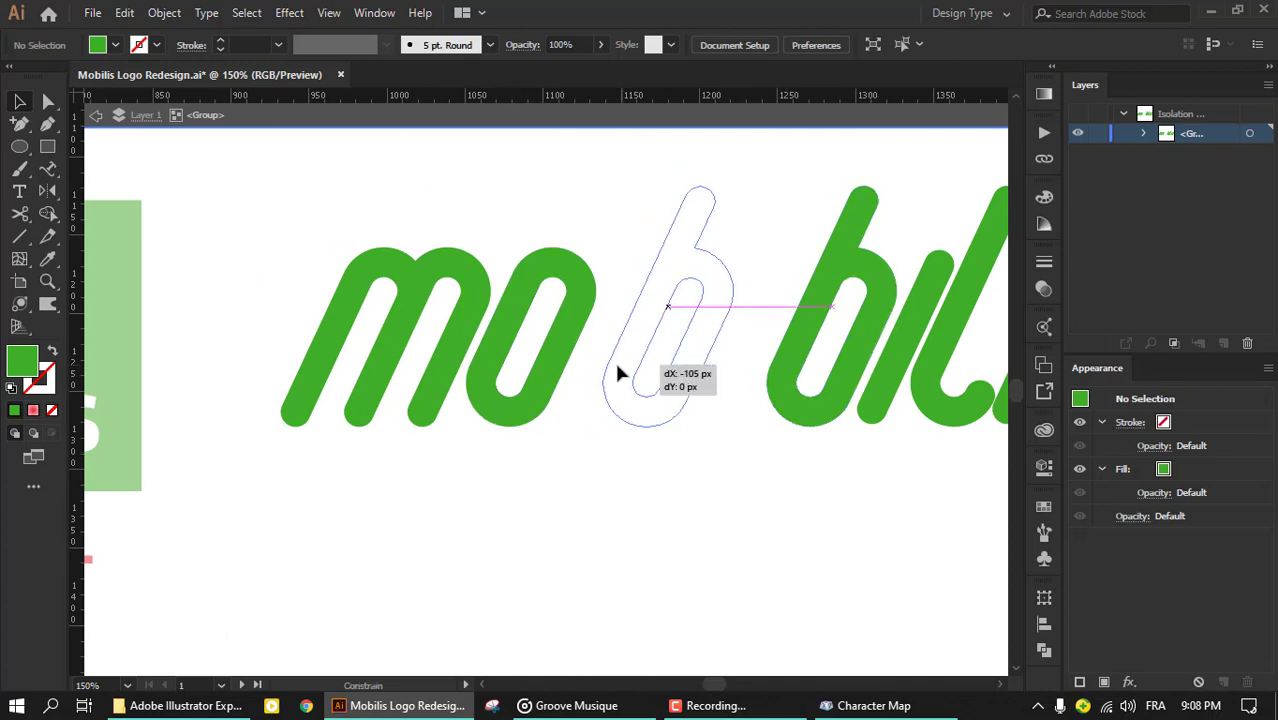
drag(493, 428, 514, 451)
click(514, 451)
drag(609, 388, 635, 388)
Step: Move a small piece of the m into the letter gap and nudge it into place
scroll(513, 371, up, 2)
click(452, 298)
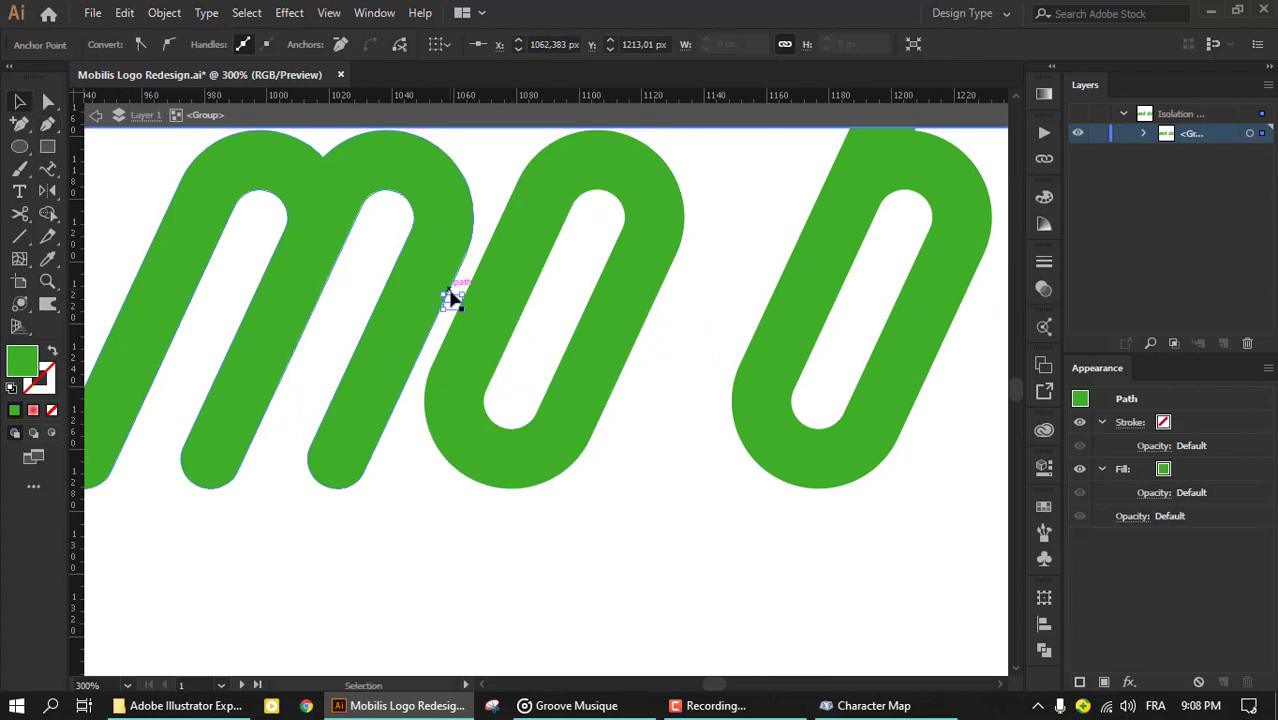
drag(452, 298, 672, 300)
scroll(677, 300, up, 2)
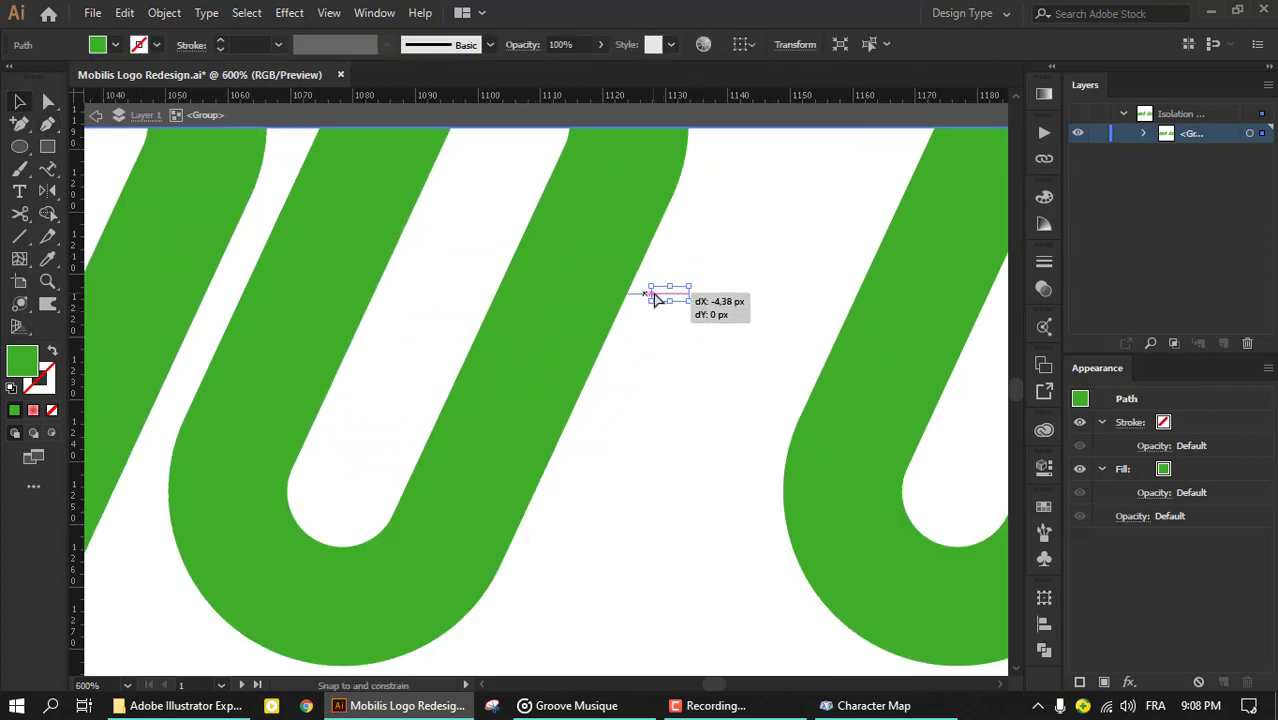
drag(655, 300, 645, 298)
scroll(645, 298, up, 7)
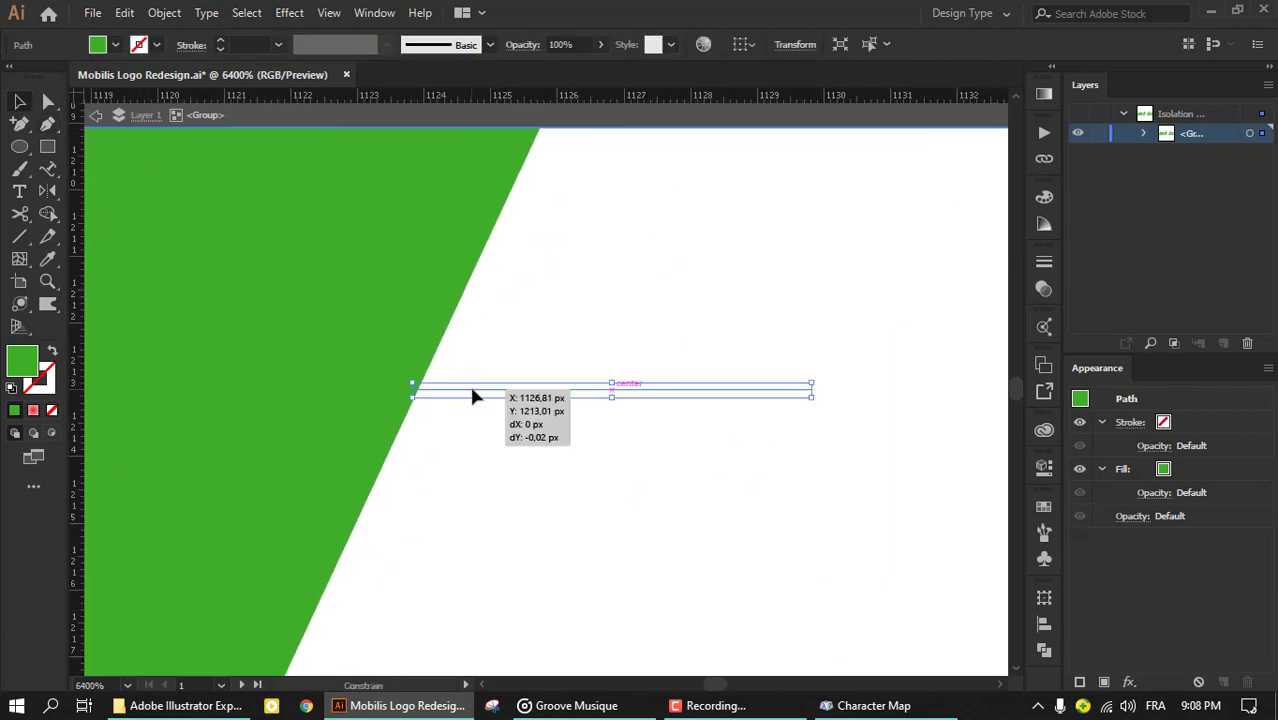
click(480, 393)
mouse_move(483, 393)
mouse_down()
mouse_move(593, 408)
mouse_move(551, 403)
mouse_up()
scroll(471, 394, down, 7)
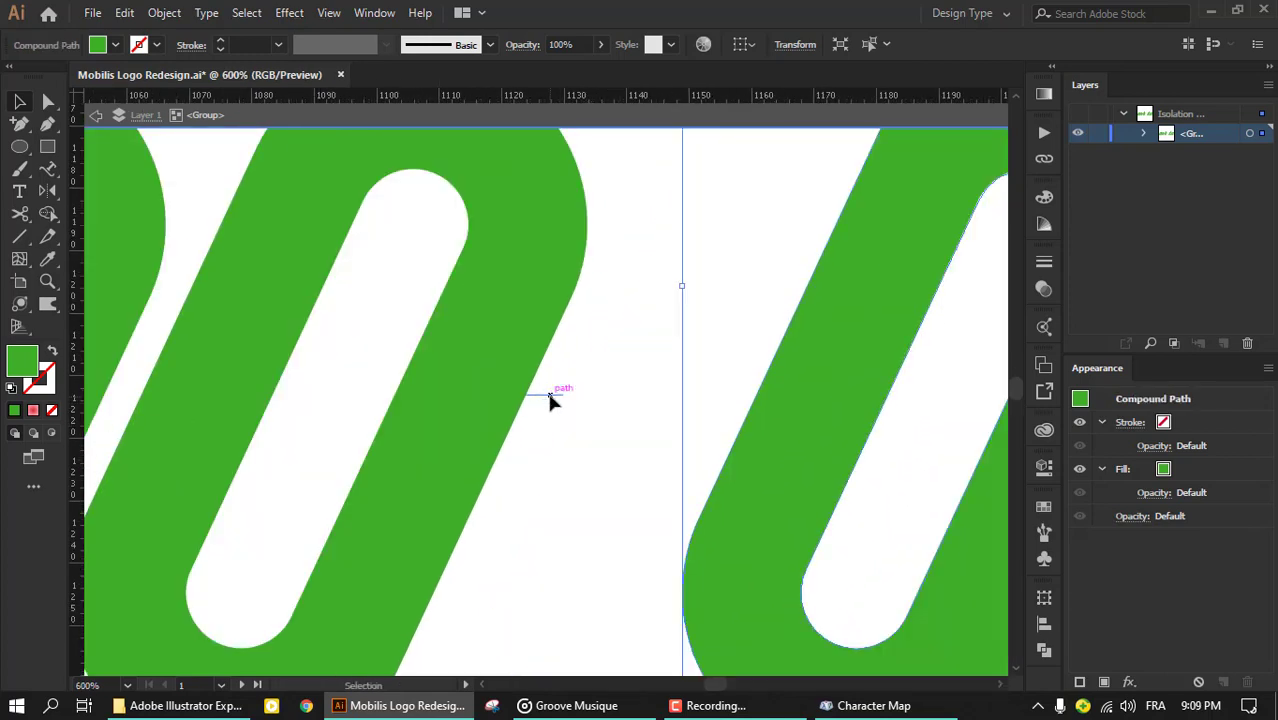
key(ctrl+shift+a)
key(m)
scroll(651, 309, up, 4)
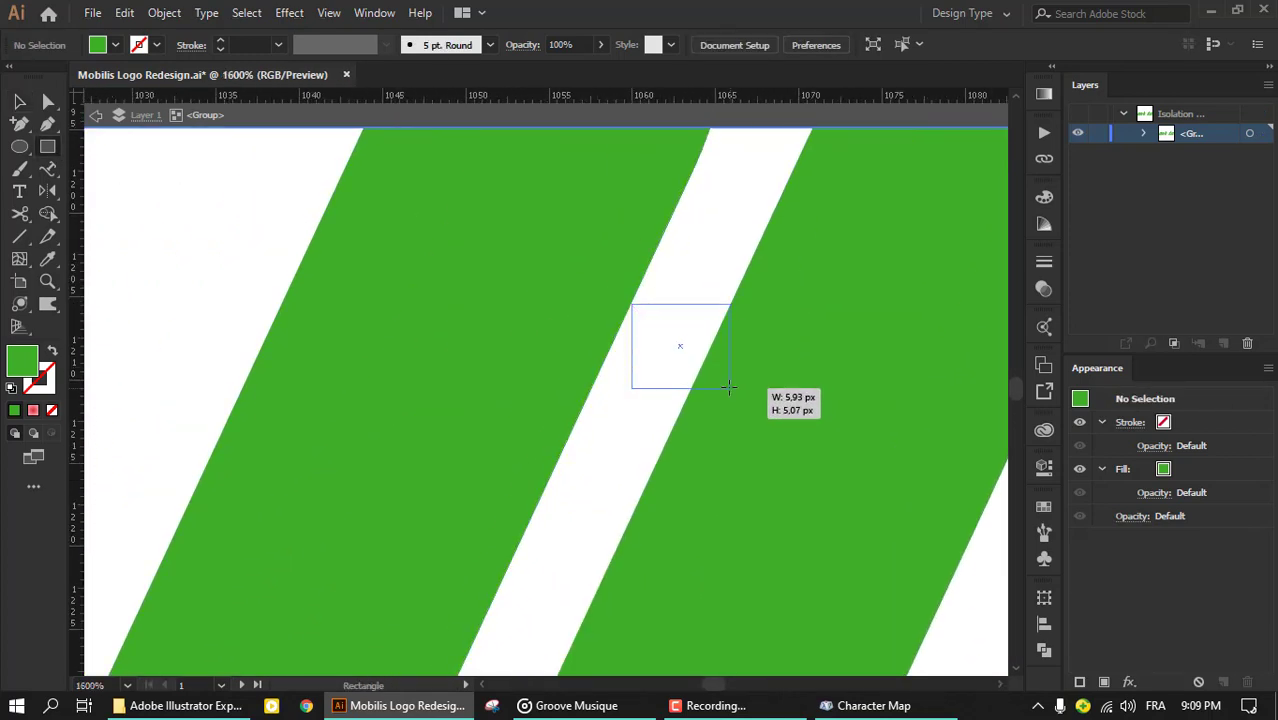
Step: Draw a small blue spacer rectangle and position it in the next letter gap
drag(734, 388, 730, 384)
key(v)
scroll(627, 343, down, 4)
drag(627, 343, 462, 319)
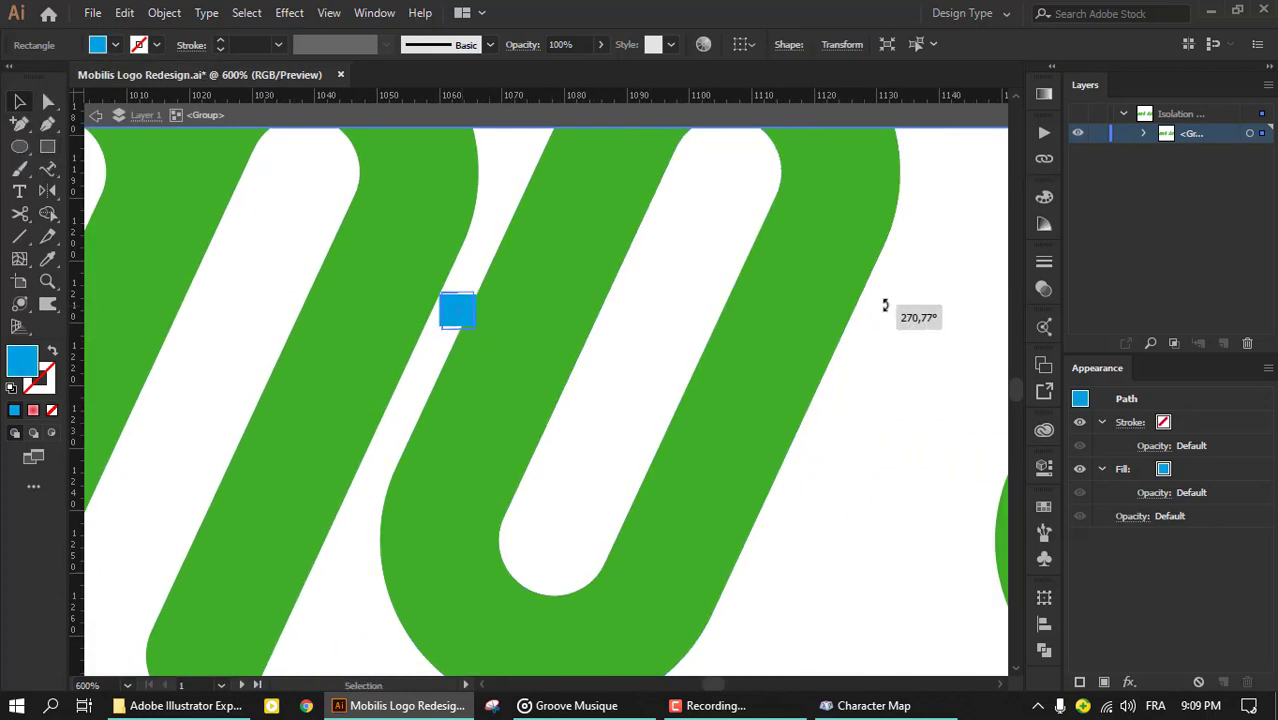
scroll(478, 305, up, 1)
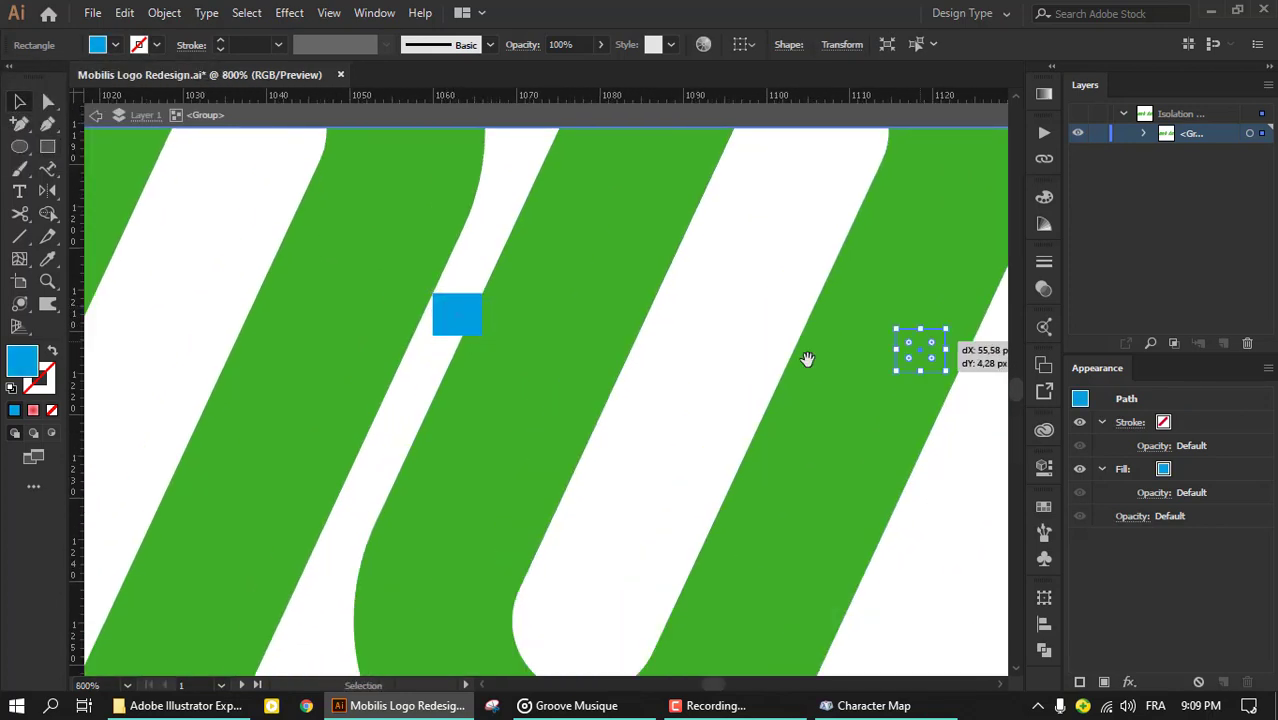
drag(807, 359, 433, 325)
scroll(433, 325, up, 2)
drag(586, 313, 558, 393)
scroll(601, 335, down, 2)
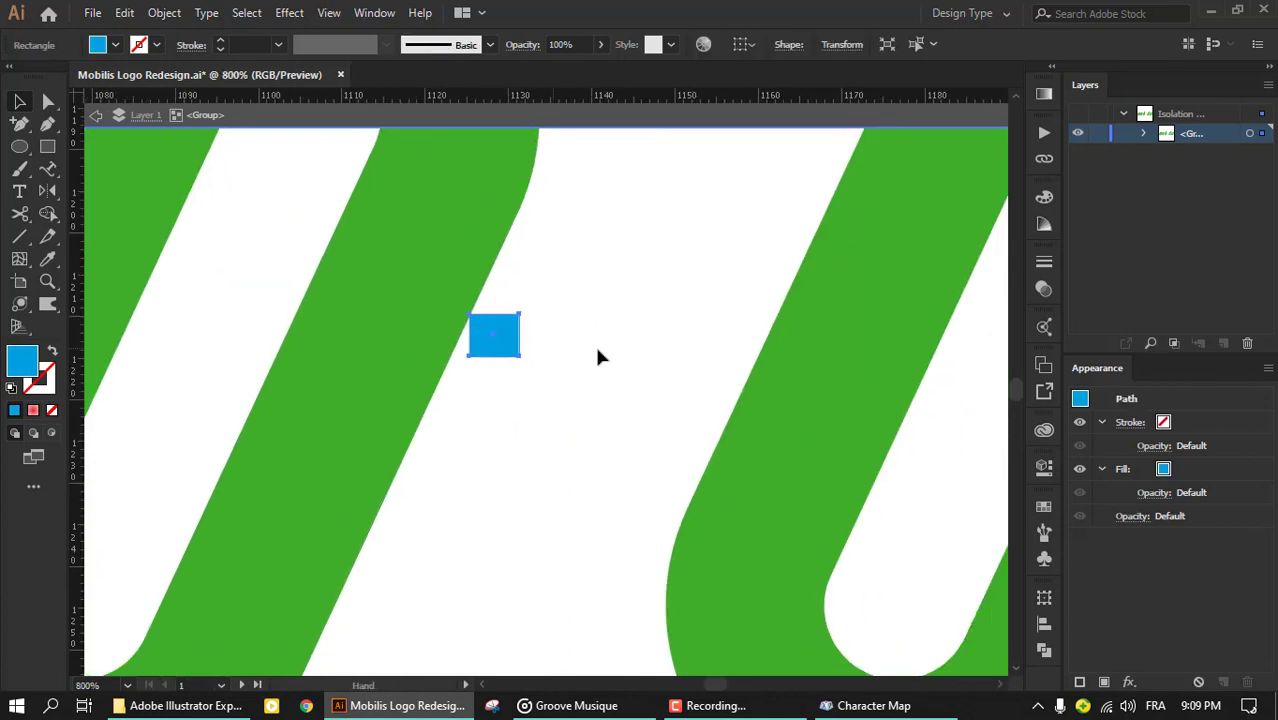
scroll(505, 342, down, 3)
scroll(442, 543, down, 2)
scroll(442, 543, up, 3)
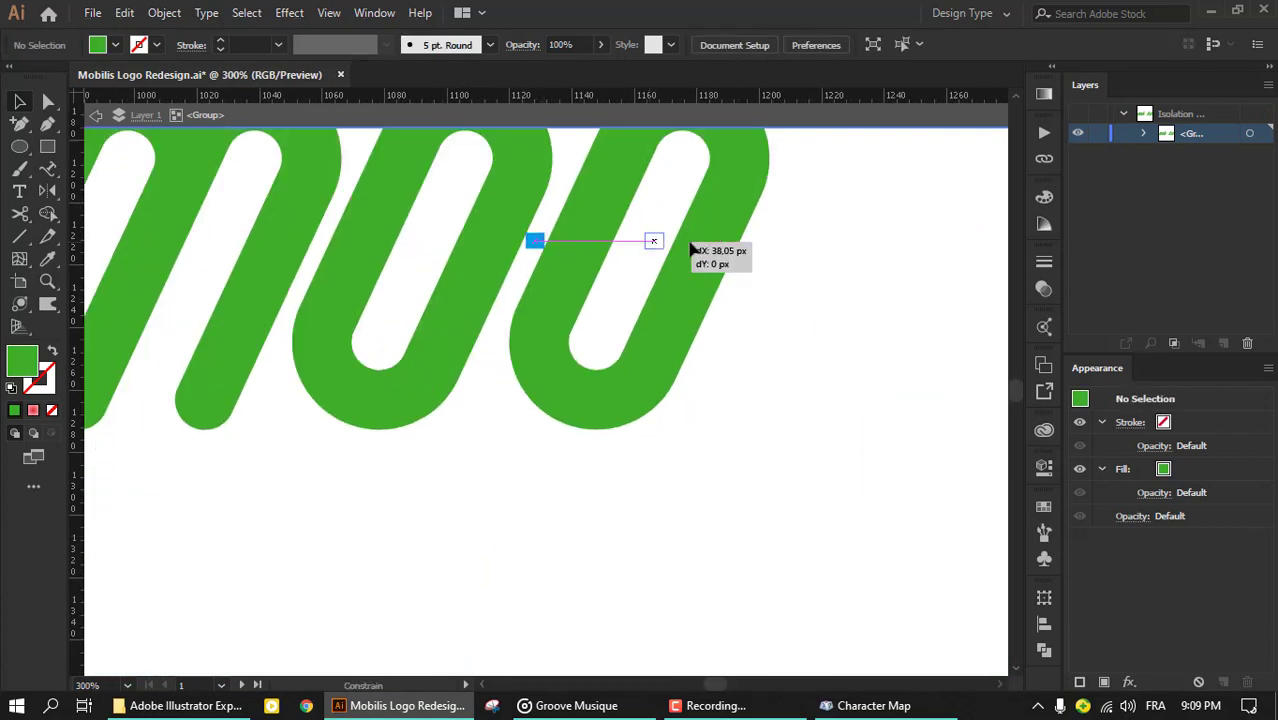
drag(558, 393, 755, 248)
Step: Shift letter strokes right and set the l against the blue spacer square
drag(794, 308, 422, 430)
mouse_move(388, 386)
mouse_down()
mouse_move(356, 373)
mouse_move(442, 370)
mouse_up()
drag(805, 373, 437, 375)
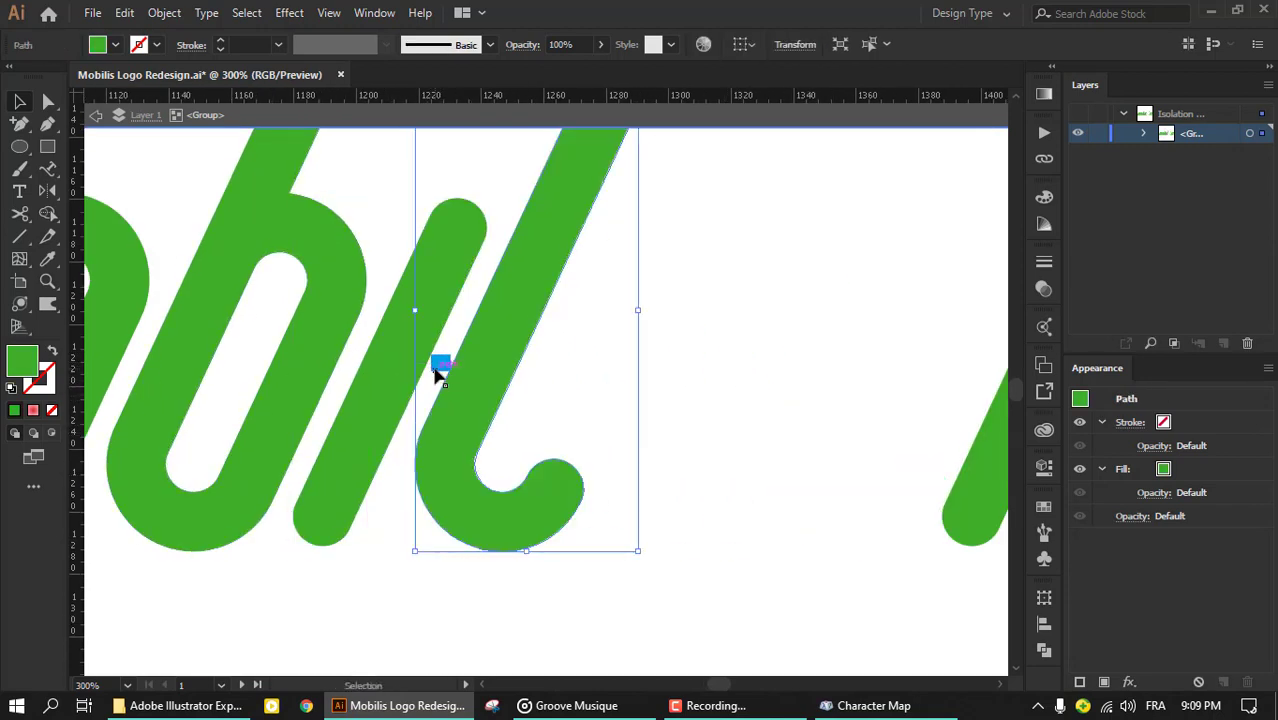
drag(533, 372, 607, 399)
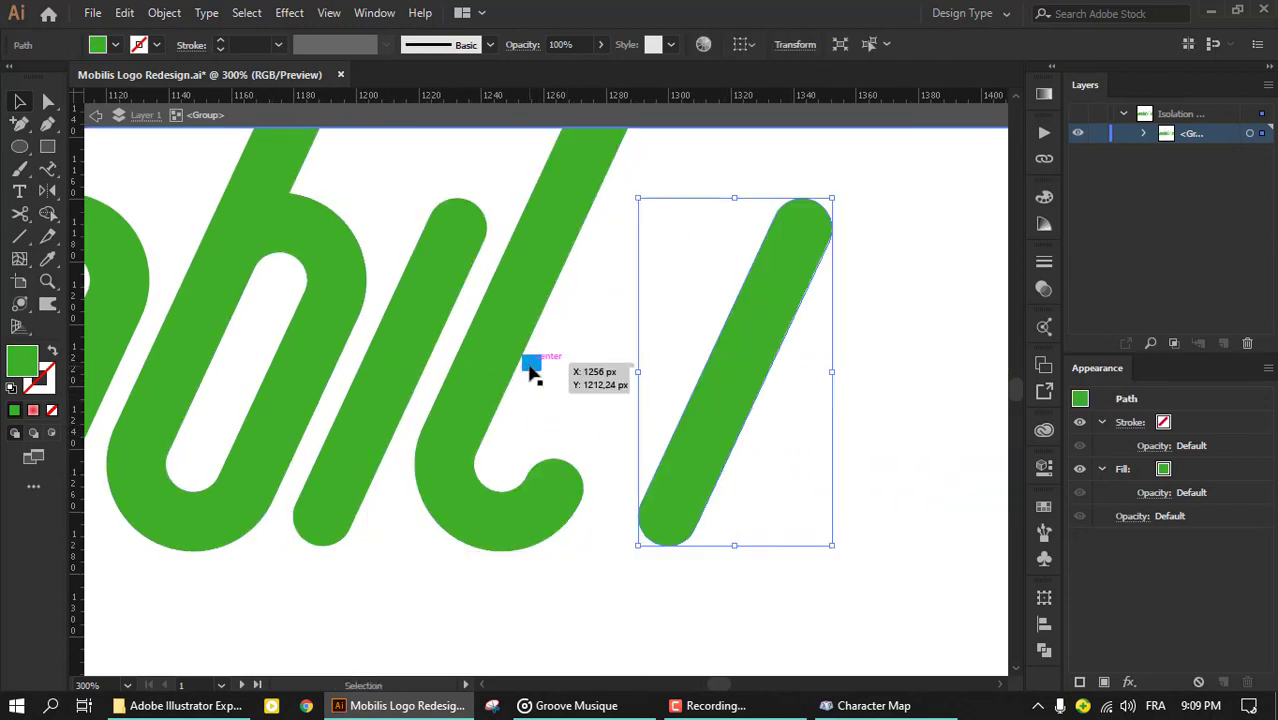
mouse_move(533, 371)
mouse_down()
mouse_move(677, 510)
mouse_move(639, 491)
mouse_move(602, 508)
mouse_move(770, 276)
mouse_up()
Step: Move the spacer to the stroke's top, bring the s against it, and exit the group
scroll(622, 516, up, 3)
scroll(566, 480, down, 2)
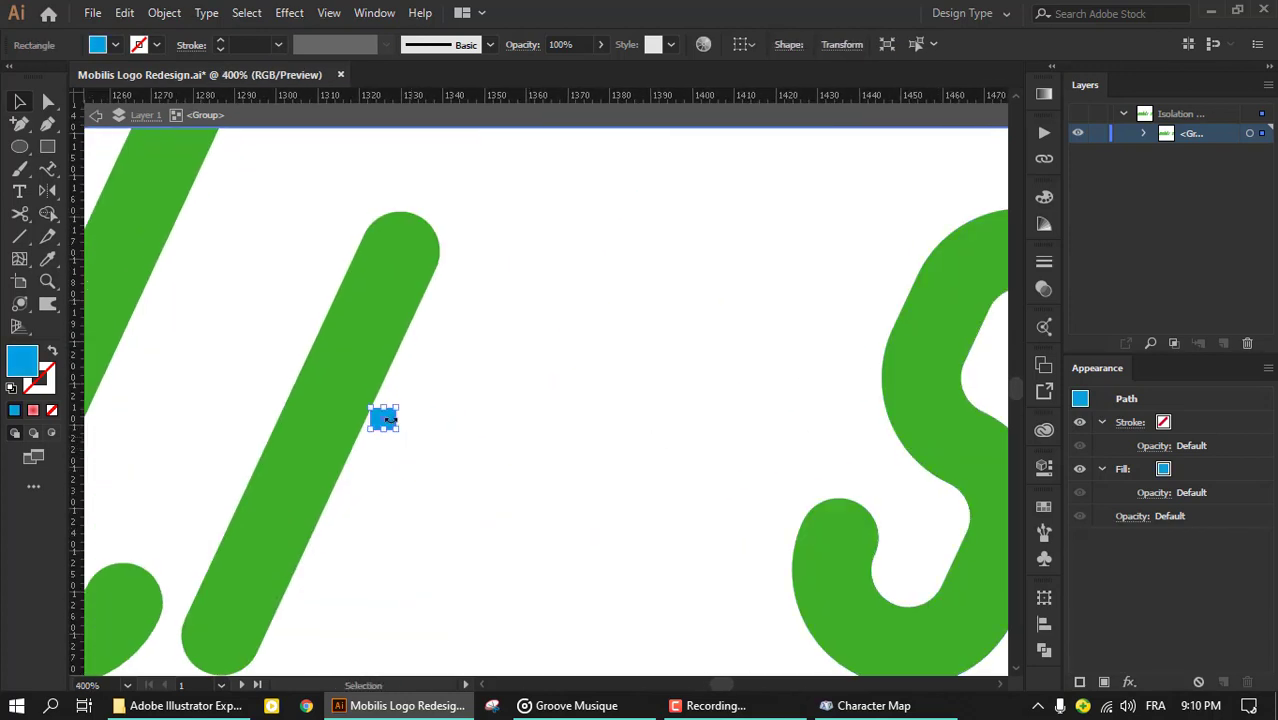
scroll(390, 418, up, 1)
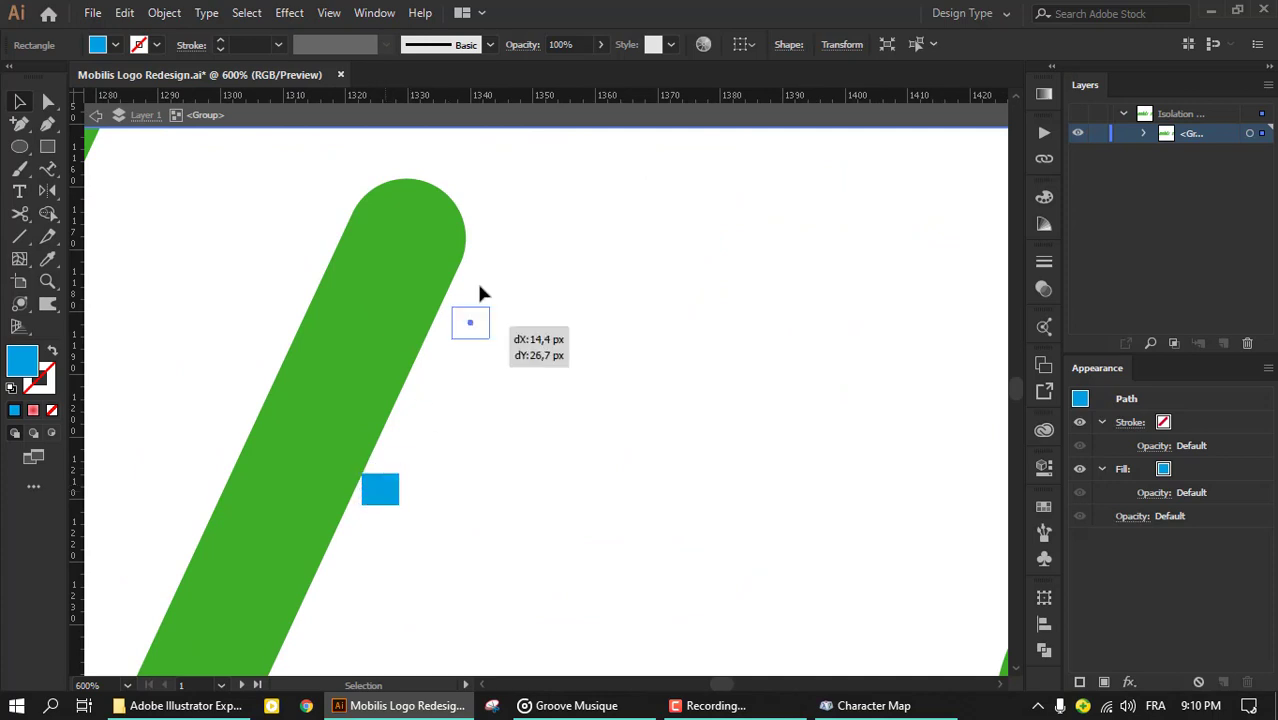
drag(390, 490, 485, 257)
scroll(485, 257, down, 1)
drag(870, 420, 497, 301)
click(485, 252)
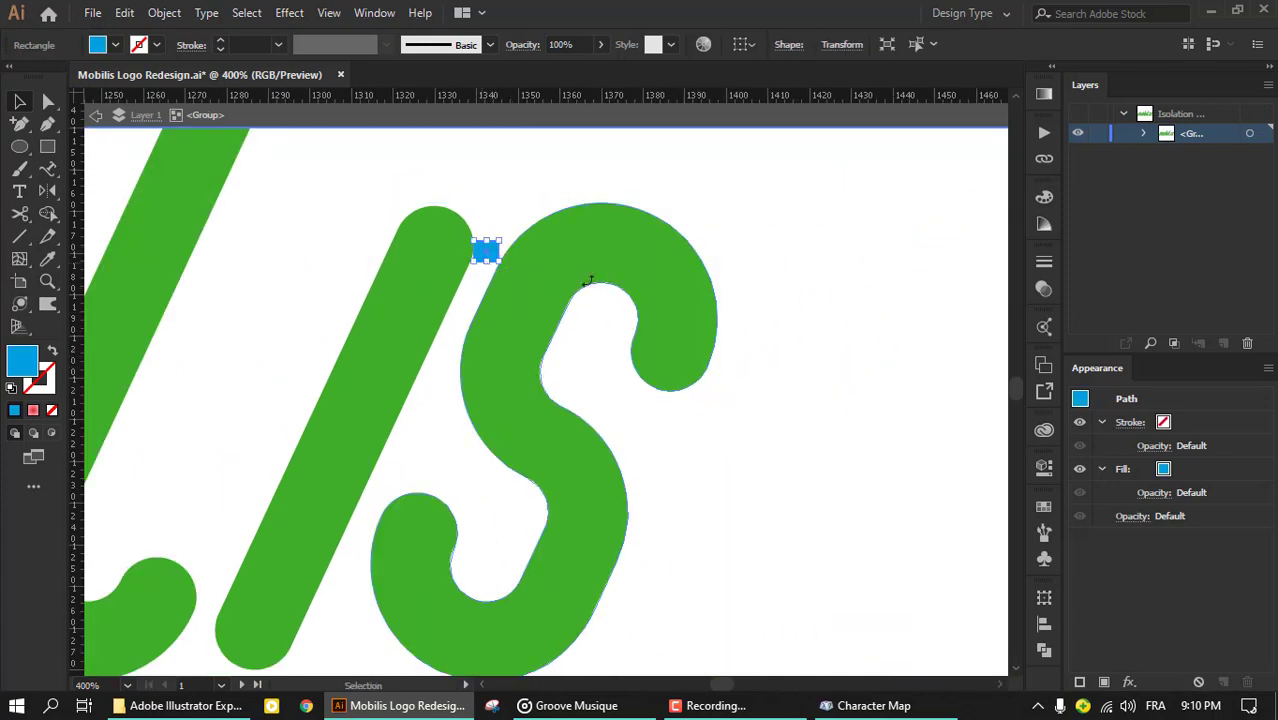
key(Escape)
key(ctrl+0)
Step: Try a lower copy of the wordmark with its lis letters filled red, then undo it
scroll(703, 359, up, 2)
click(710, 300)
drag(700, 316, 663, 432)
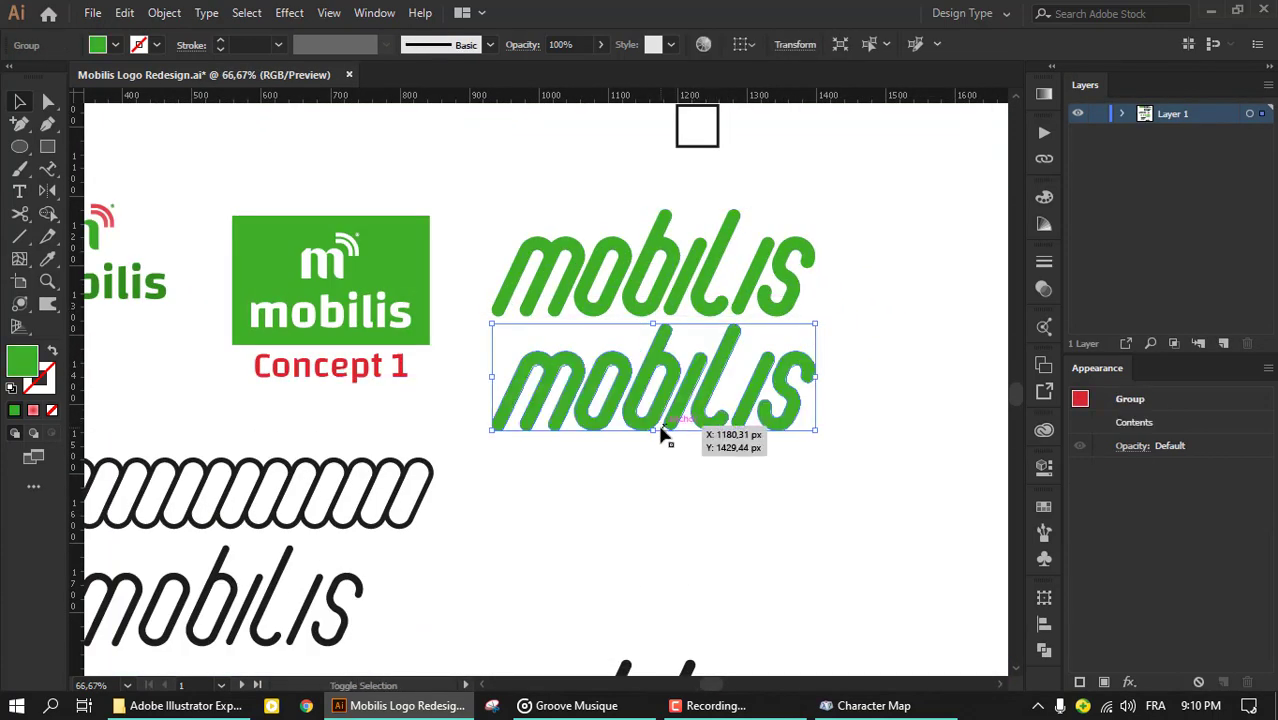
drag(808, 463, 690, 340)
click(33, 410)
click(785, 553)
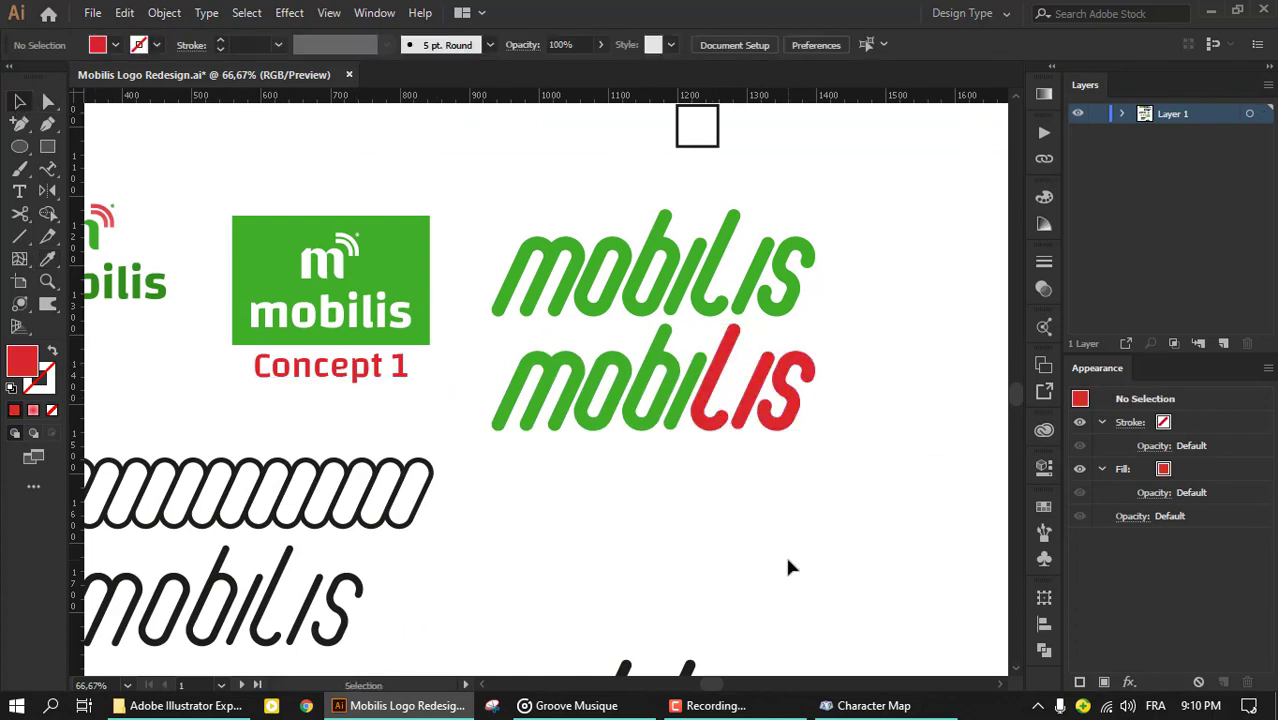
click(712, 424)
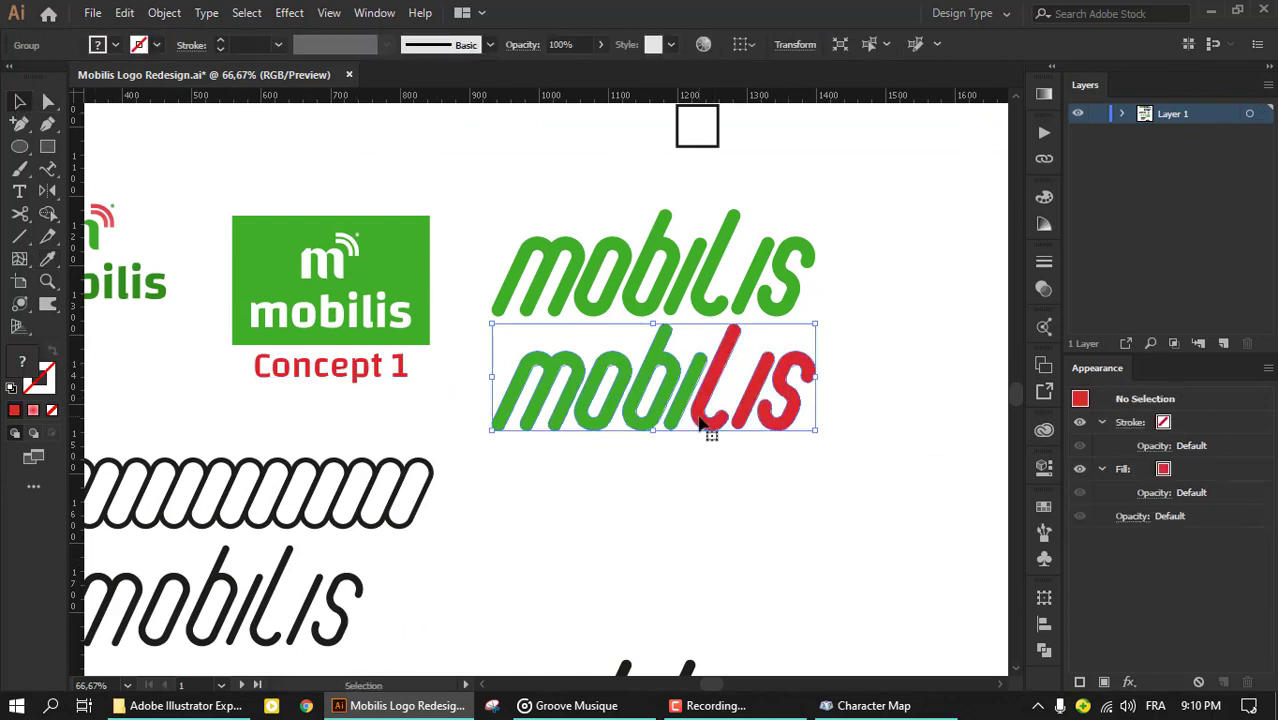
key(ctrl+z)
key(ctrl+z)
key(ctrl+z)
Step: Duplicate the top mobilis wordmark below and recolour the copy all green with the Eyedropper
key(i)
click(19, 101)
click(661, 385)
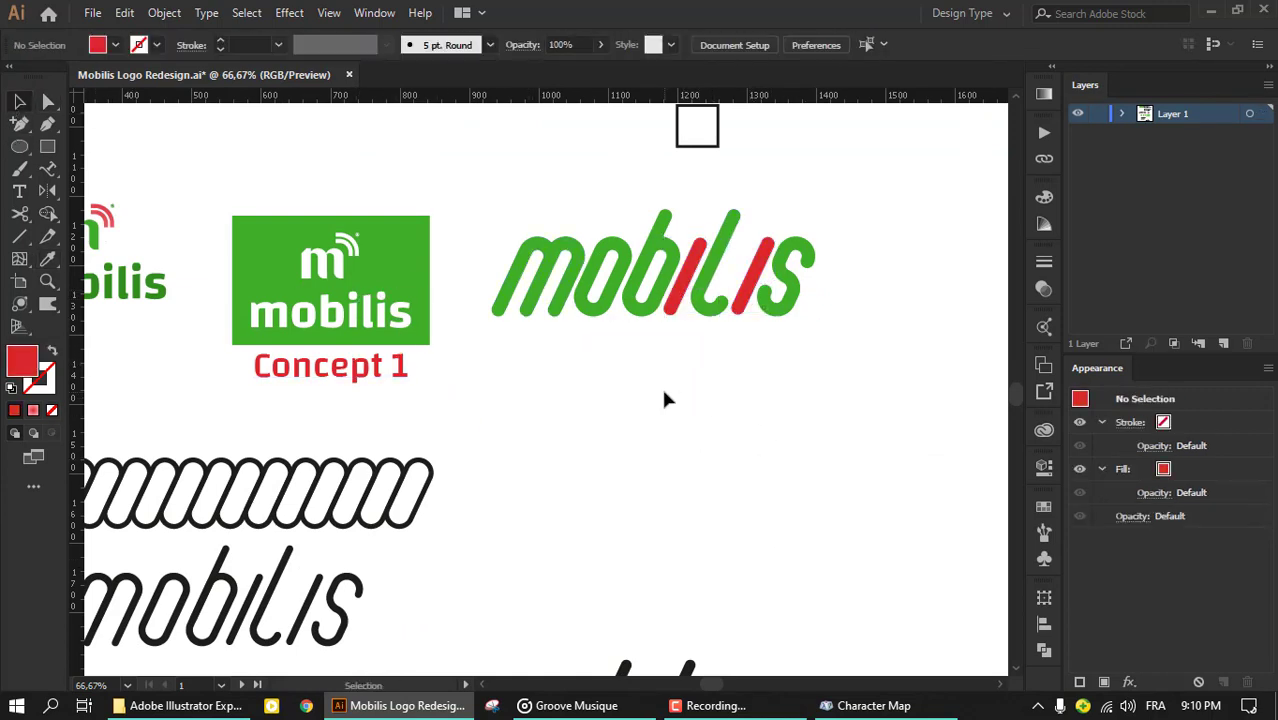
drag(613, 285, 613, 393)
click(621, 245)
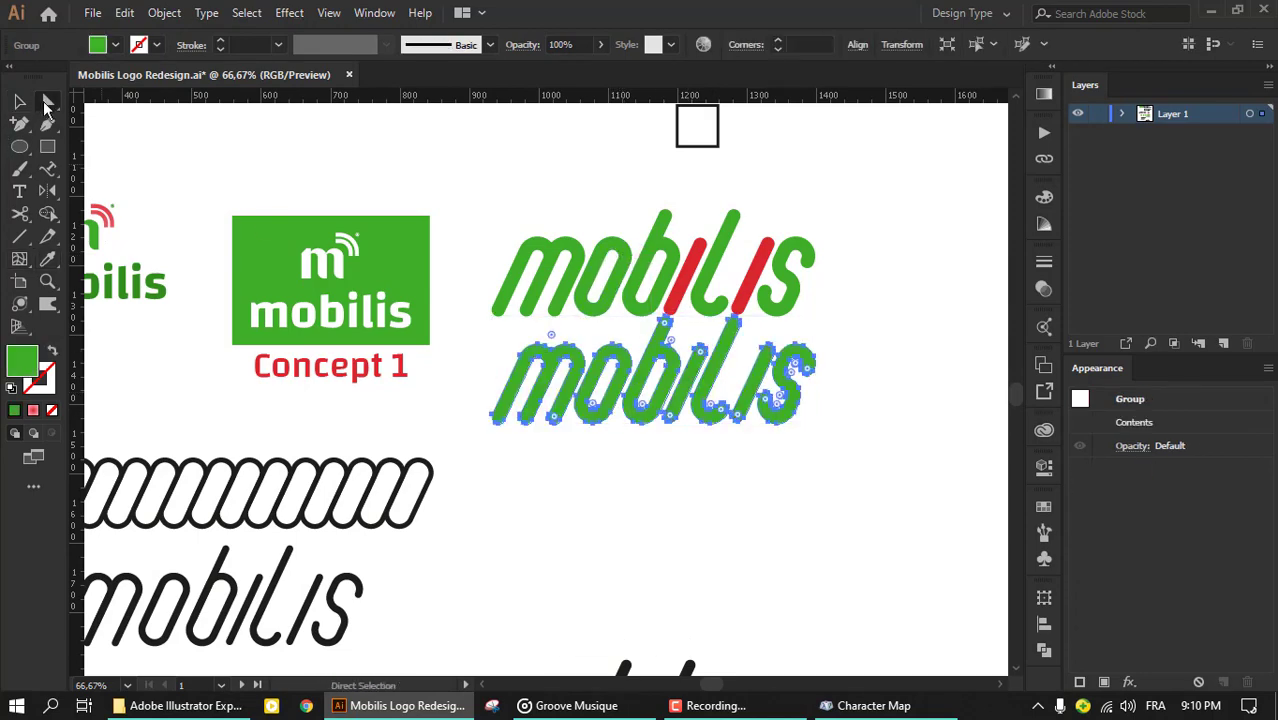
key(a)
scroll(700, 380, up, 2)
Step: Duplicate both wordmarks to the right, trial a red o, then remove the trial copies
key(v)
click(665, 460)
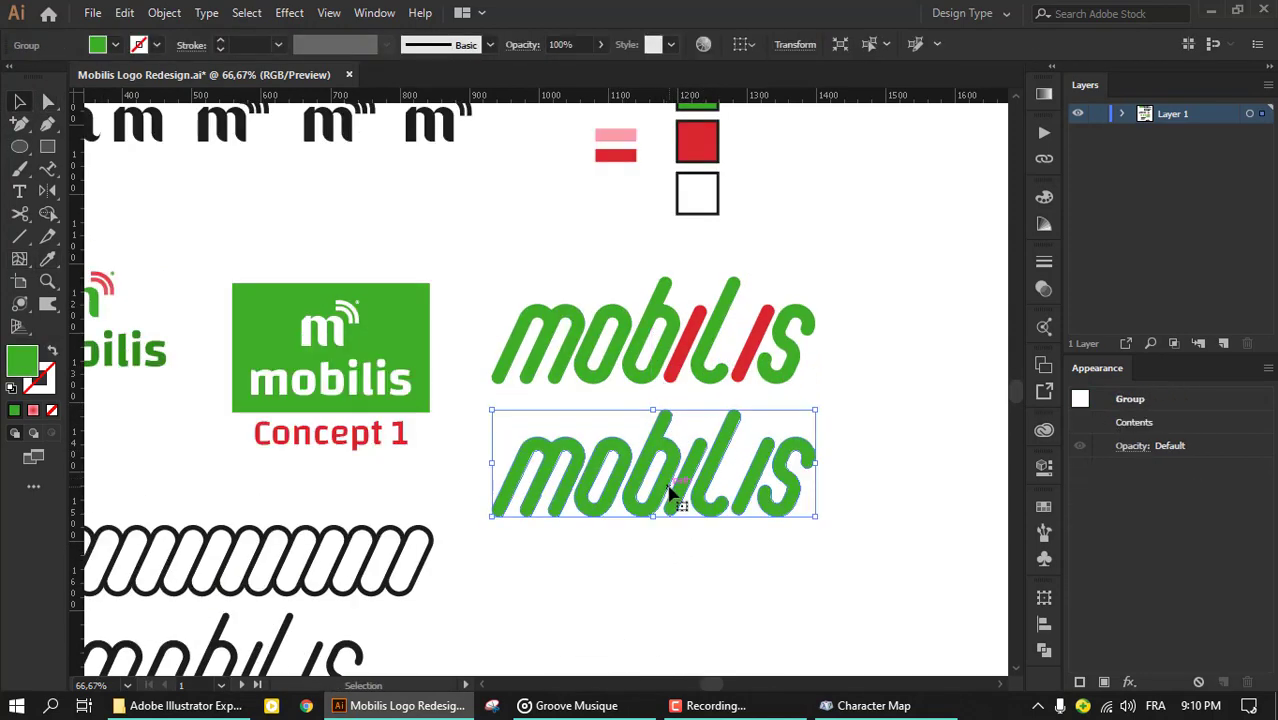
scroll(673, 493, right, 5)
shift+click(421, 383)
drag(421, 383, 781, 383)
click(764, 508)
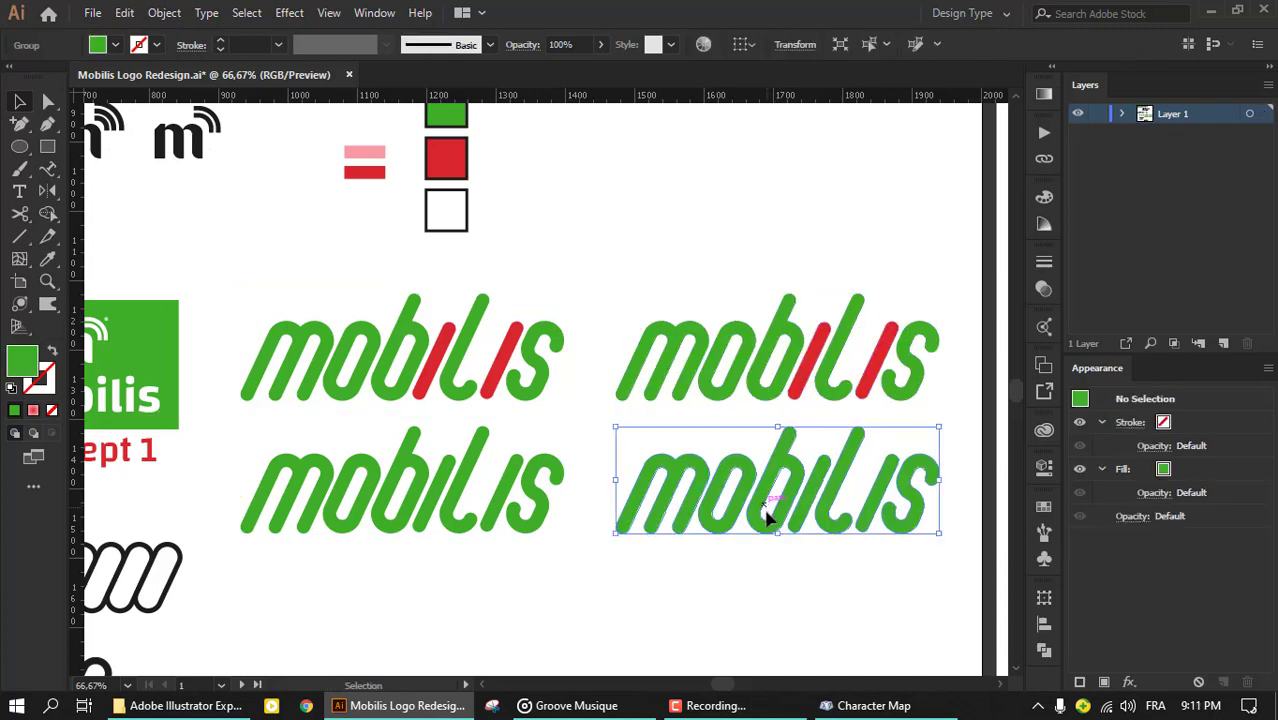
key(Delete)
click(727, 360)
key(i)
click(835, 335)
key(ctrl+z)
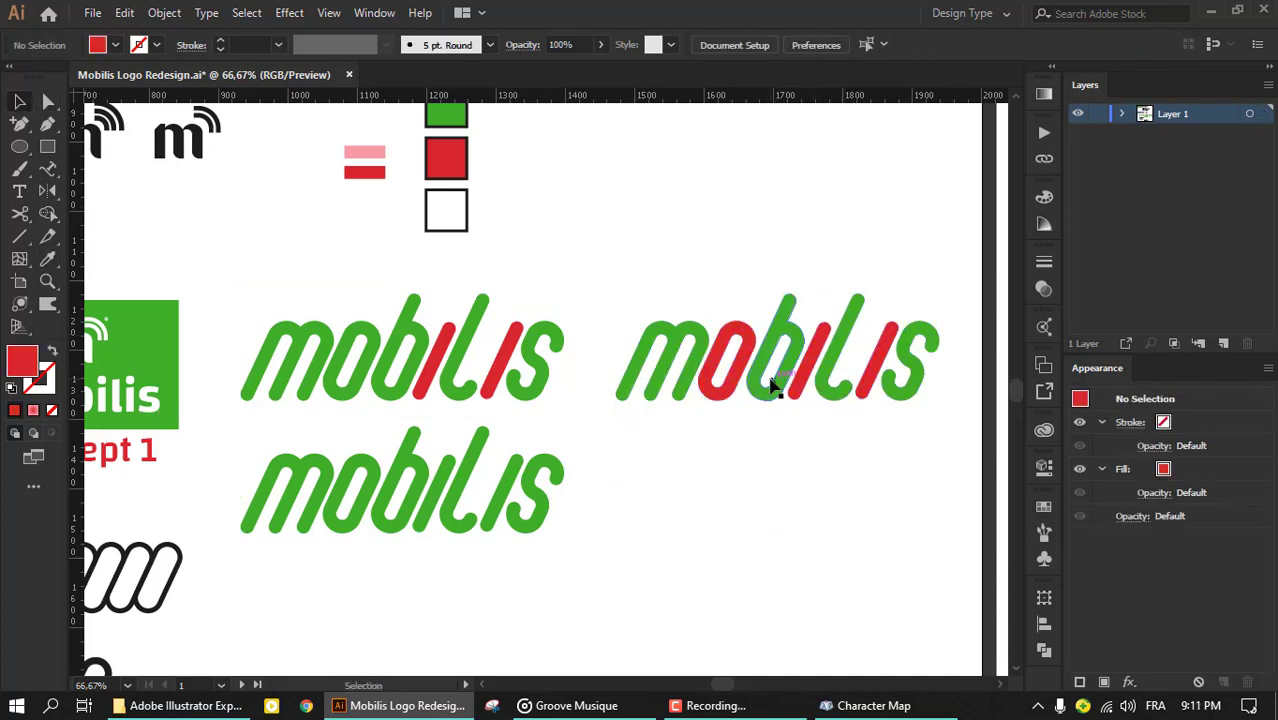
key(ctrl+z)
key(ctrl+z)
scroll(491, 448, up, 2)
Step: Draw a long red bar across the lower mobilis and round its right end
drag(338, 481, 405, 466)
key(m)
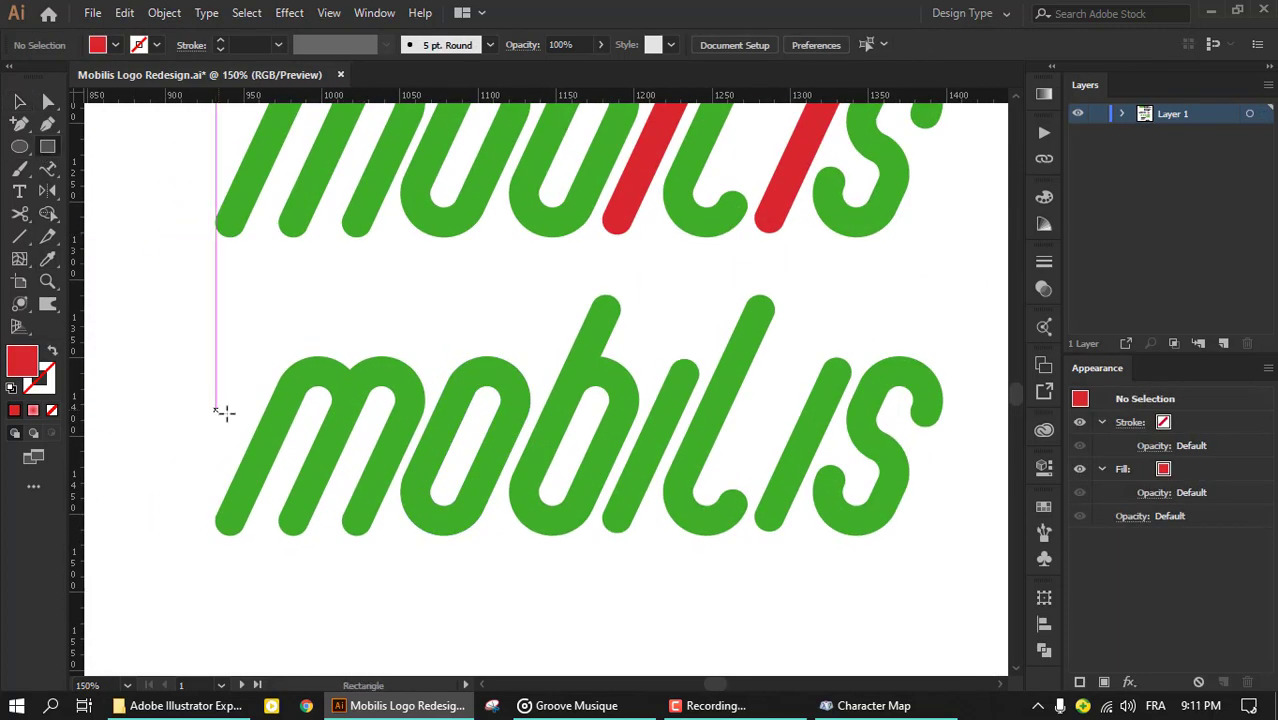
drag(224, 415, 759, 475)
mouse_move(950, 475)
mouse_down()
mouse_move(972, 476)
mouse_move(941, 442)
mouse_up()
key(v)
Step: Drag the bar's left anchor points with Direct Selection to give it a steep slanted end
click(865, 313)
key(a)
drag(218, 482, 212, 476)
key(ctrl+plus)
key(ctrl+plus)
key(ctrl+plus)
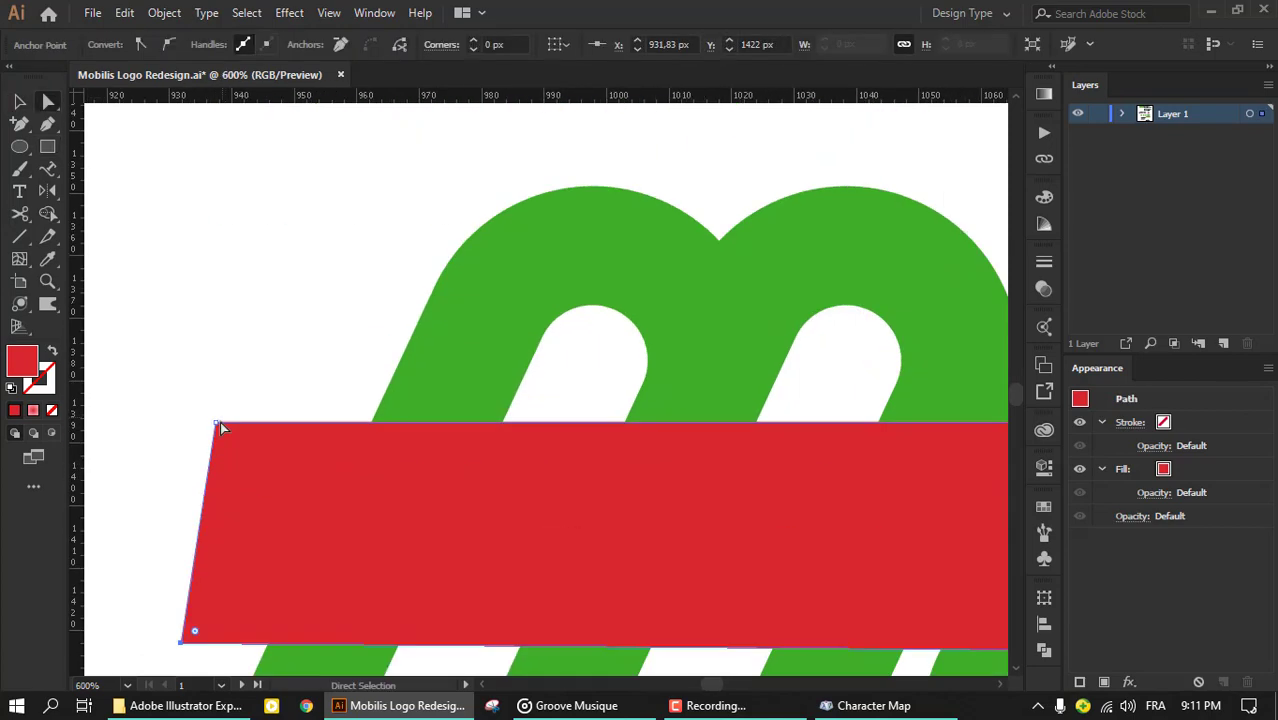
drag(222, 427, 380, 425)
scroll(197, 560, down, 2)
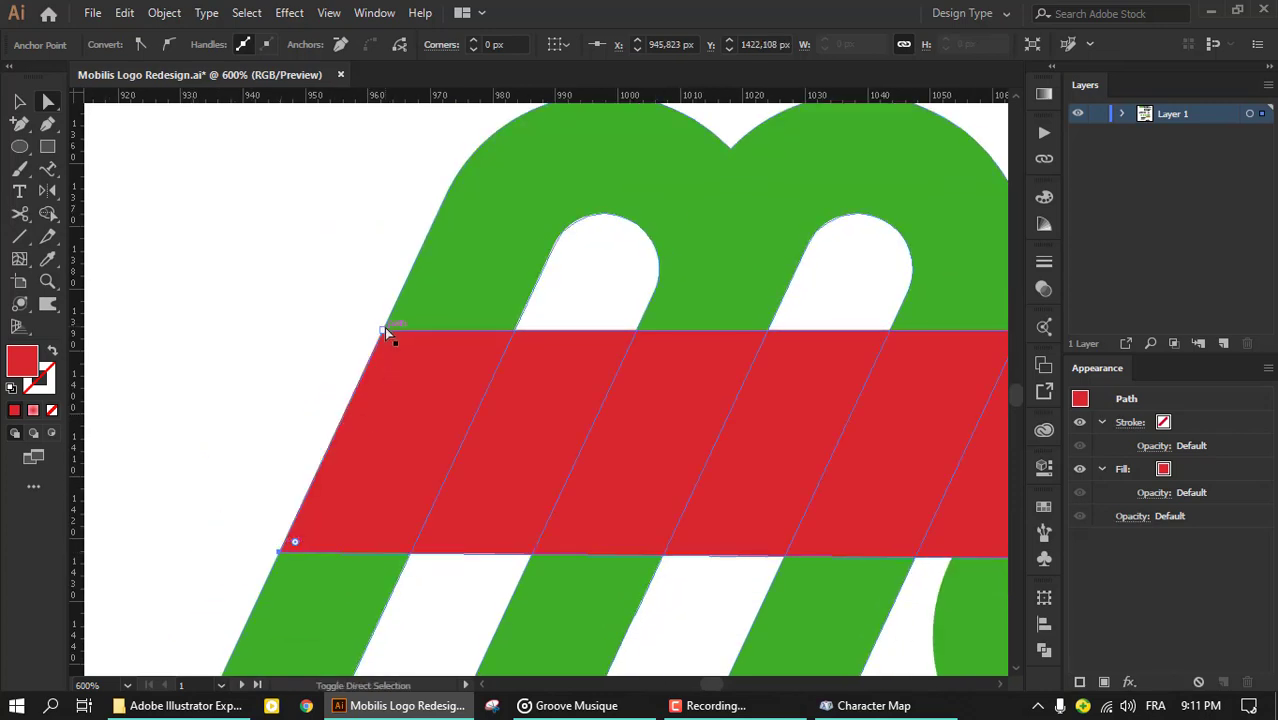
drag(384, 330, 298, 330)
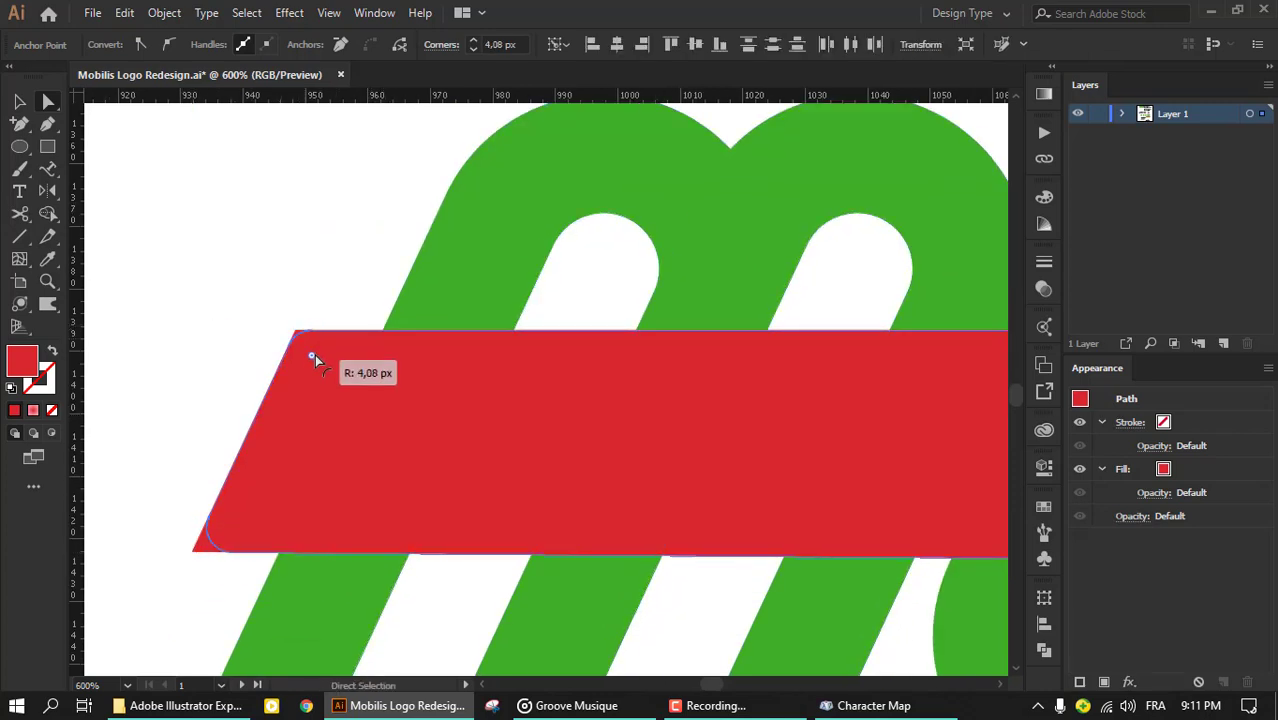
key(ctrl+minus)
key(ctrl+minus)
key(ctrl+minus)
Step: Open the red bar's context menu, close it without changes, and deselect the bar
right_click(693, 379)
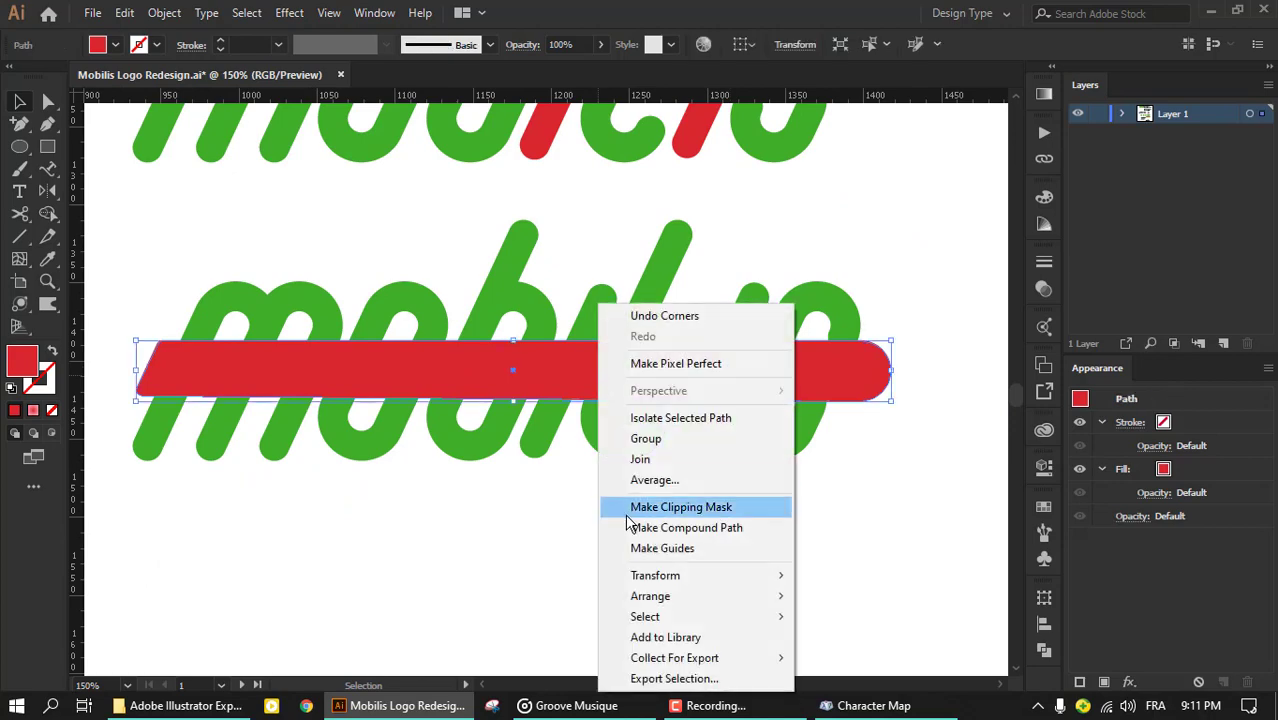
click(436, 380)
right_click(436, 380)
key(Escape)
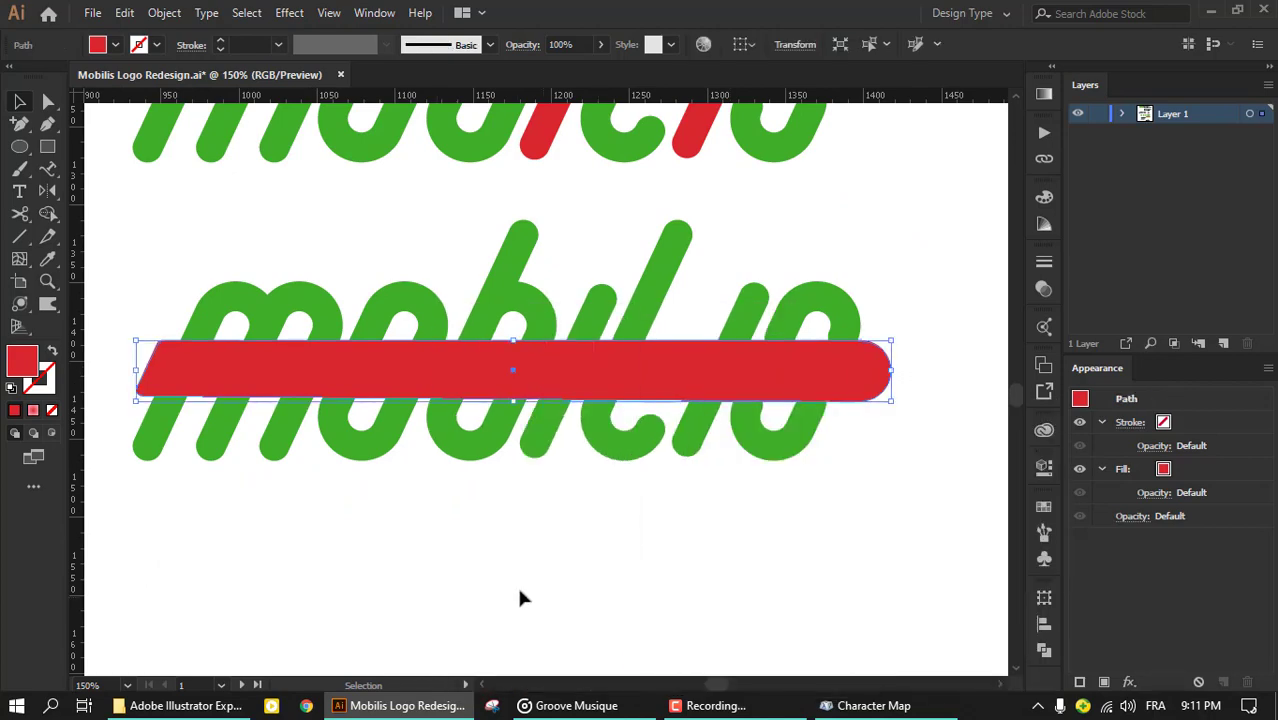
right_click(207, 375)
click(282, 378)
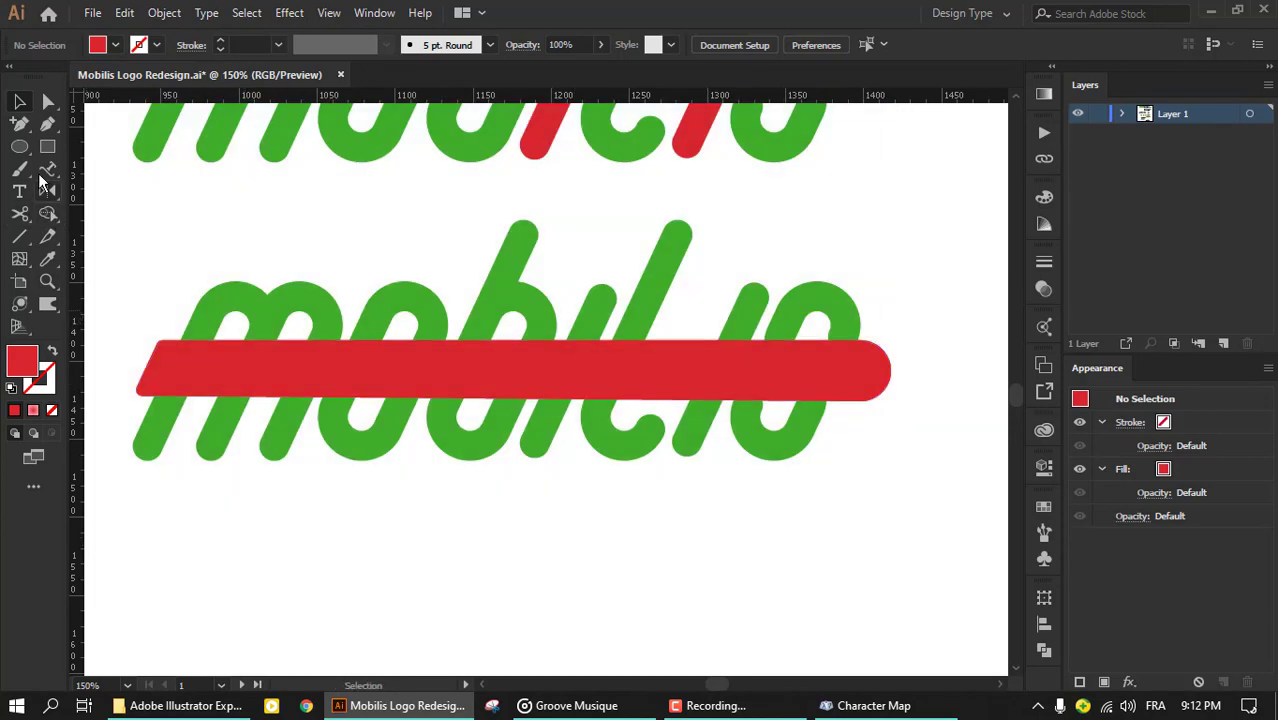
Step: Browse the grouped drawing and gradient tools, then pan back and reselect the red bar
mouse_move(42, 174)
mouse_down()
mouse_move(55, 268)
mouse_move(33, 313)
mouse_up()
click(19, 168)
mouse_move(47, 170)
mouse_down()
mouse_move(50, 180)
mouse_move(50, 115)
mouse_move(57, 268)
mouse_up()
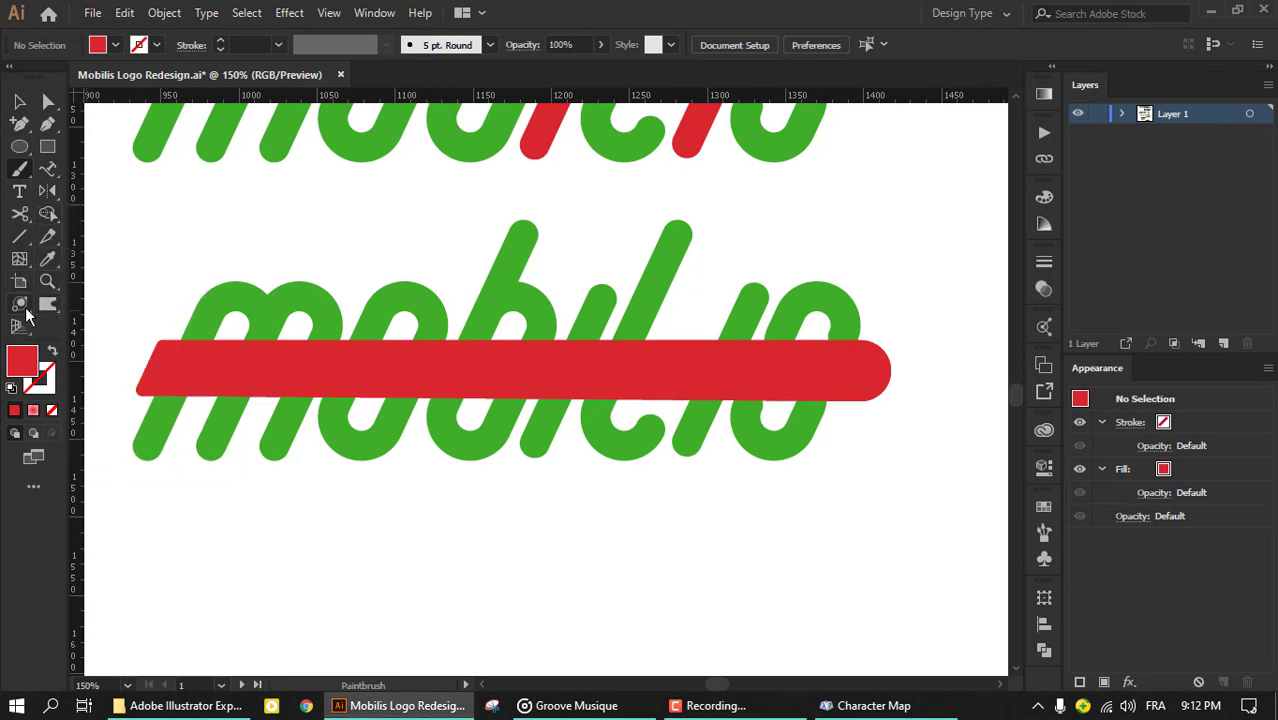
mouse_move(57, 268)
mouse_down()
mouse_move(22, 260)
mouse_move(42, 532)
mouse_up()
key(e)
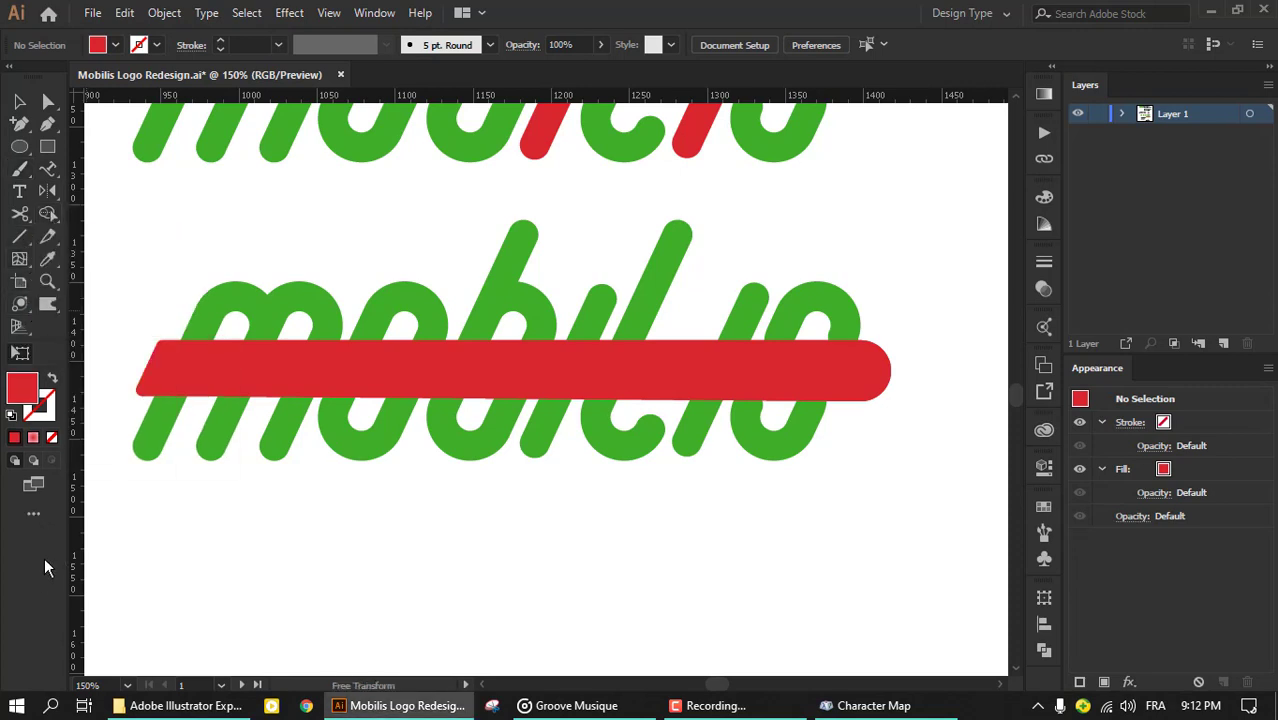
key(space)
drag(365, 481, 472, 536)
key(v)
click(328, 436)
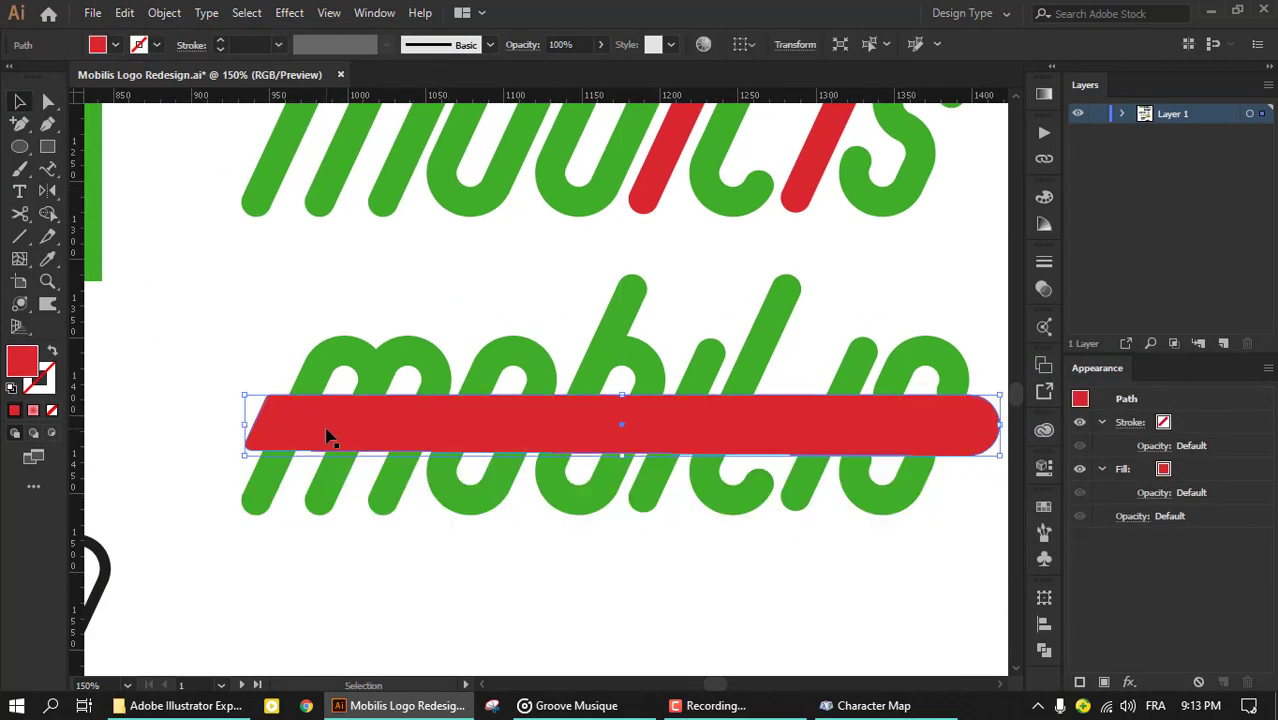
Step: Duplicate the wordmark and red bar downward, then Shape Builder-merge the m, o and b strokes into the bar
shift+click(568, 460)
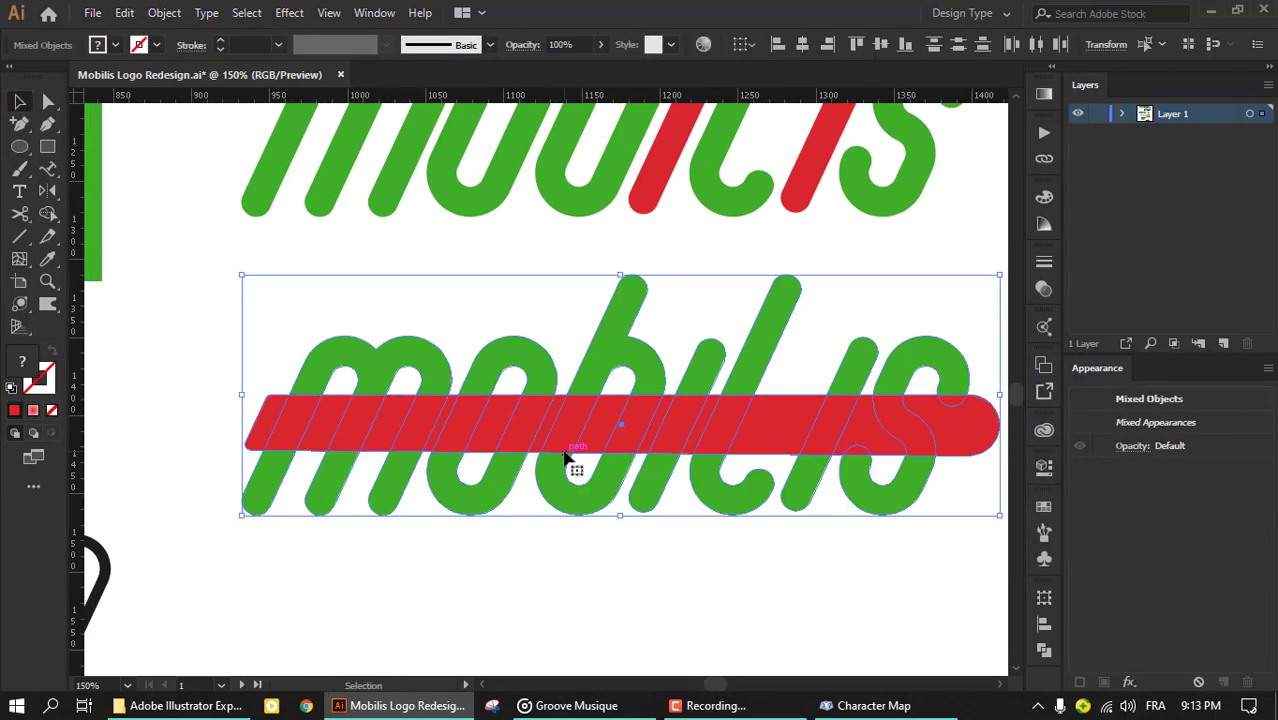
drag(568, 460, 490, 450)
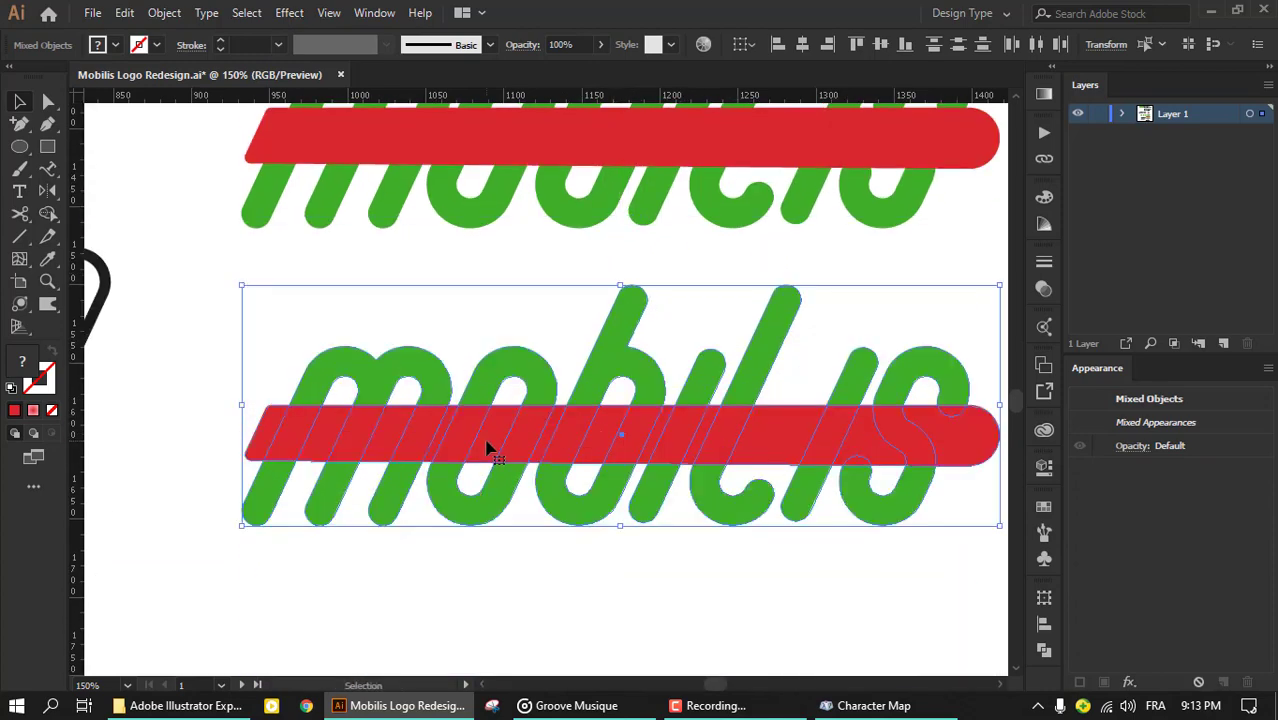
key(shift+m)
alt+scroll(296, 434, up, 2)
mouse_move(265, 490)
mouse_down()
mouse_move(462, 376)
mouse_move(365, 560)
mouse_up()
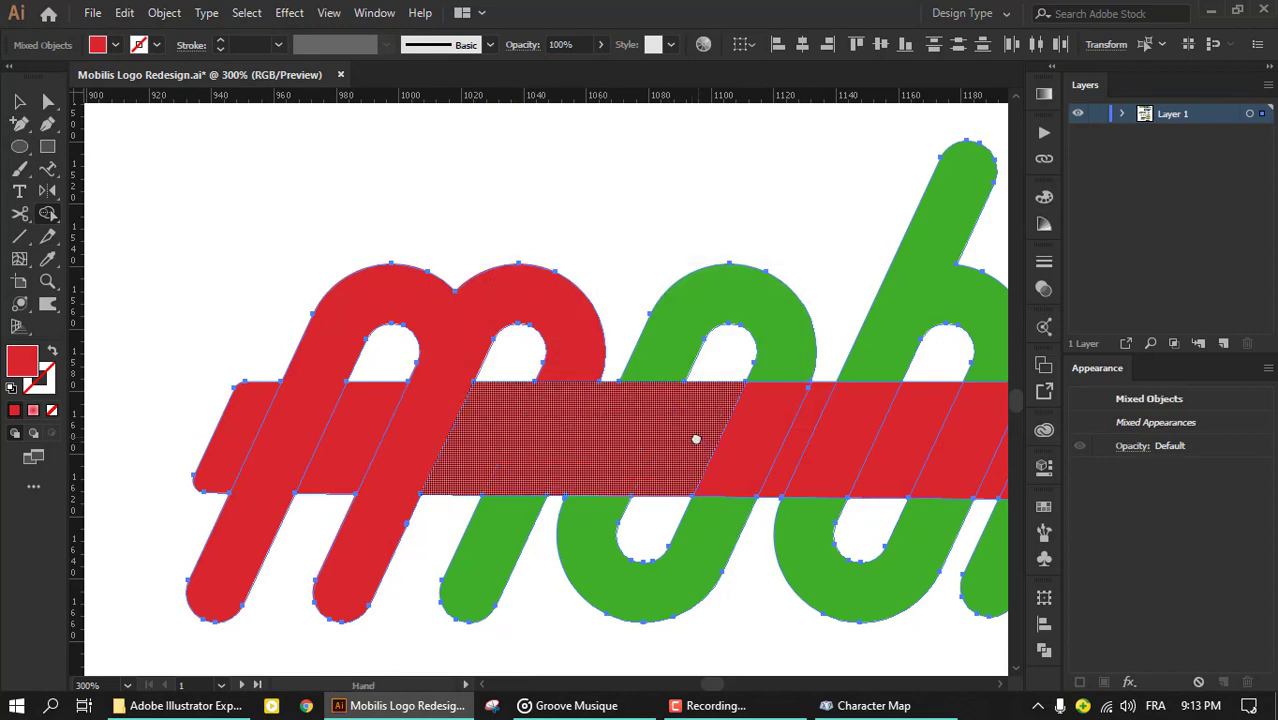
drag(695, 436, 592, 436)
mouse_move(684, 362)
mouse_down()
mouse_move(807, 462)
mouse_move(595, 456)
mouse_up()
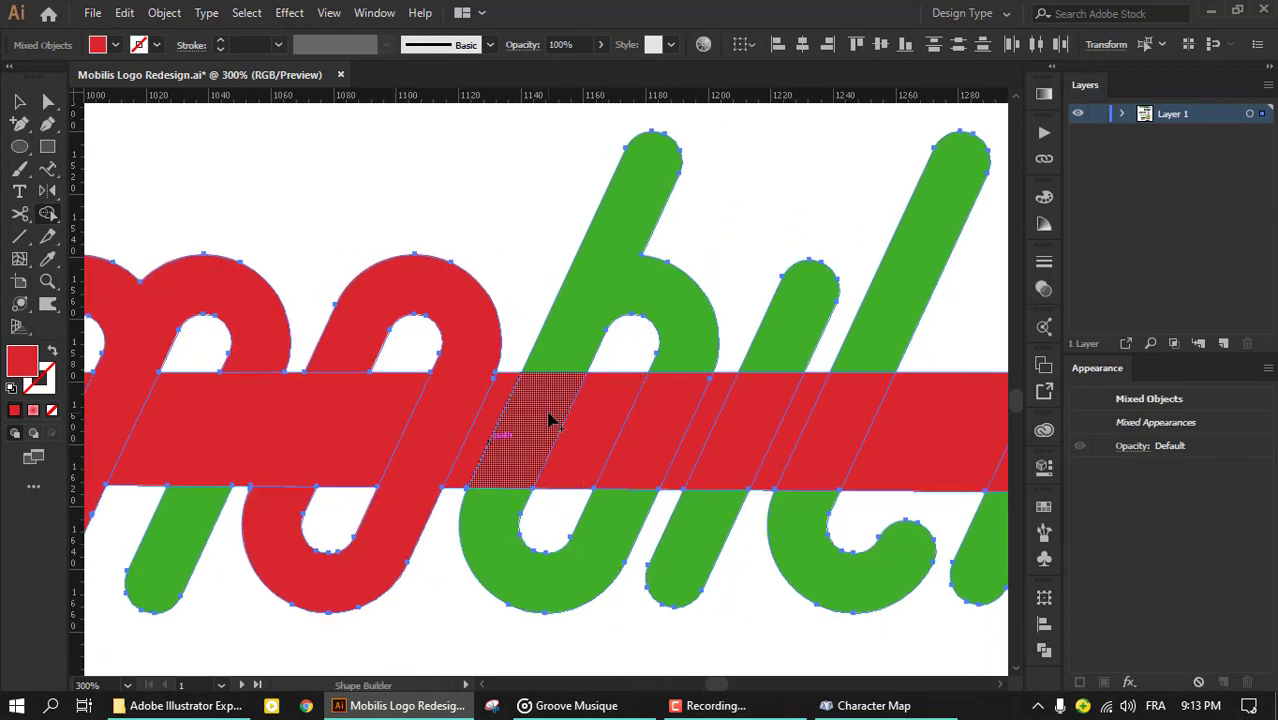
drag(585, 335, 545, 560)
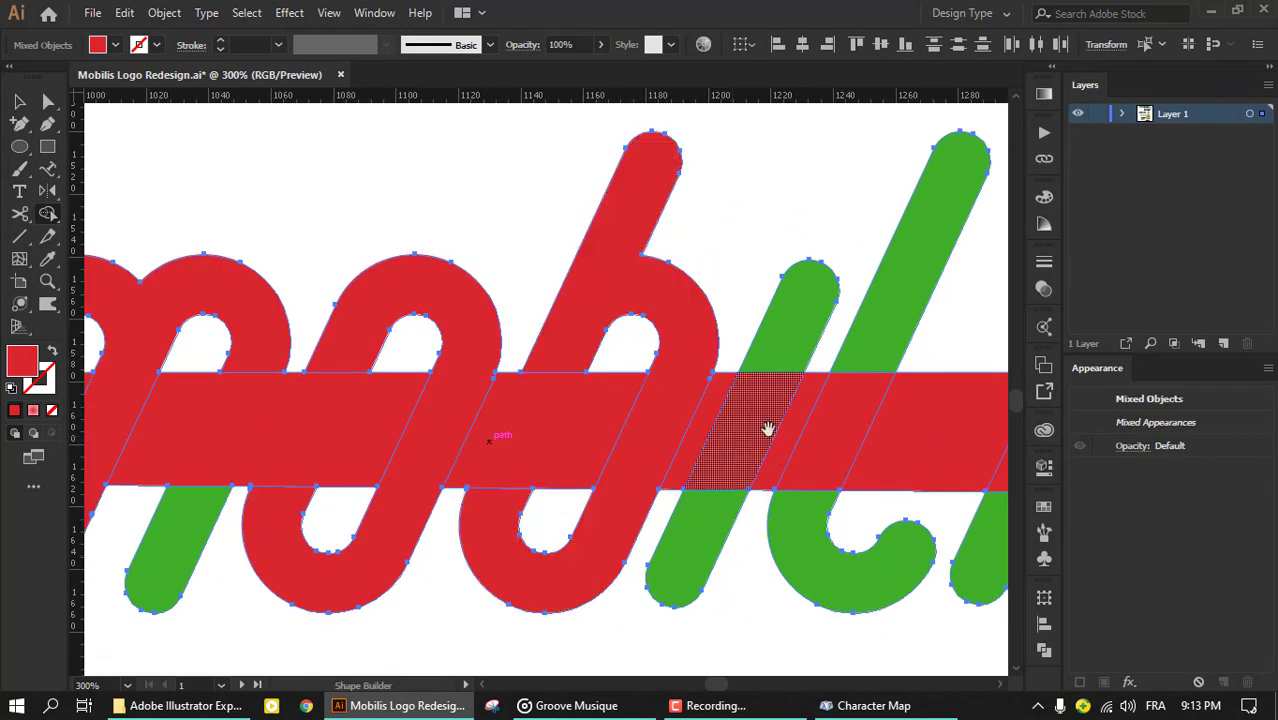
Step: Merge both l strokes and the last letter's lower part into the red bar
drag(764, 428, 590, 443)
drag(595, 335, 515, 565)
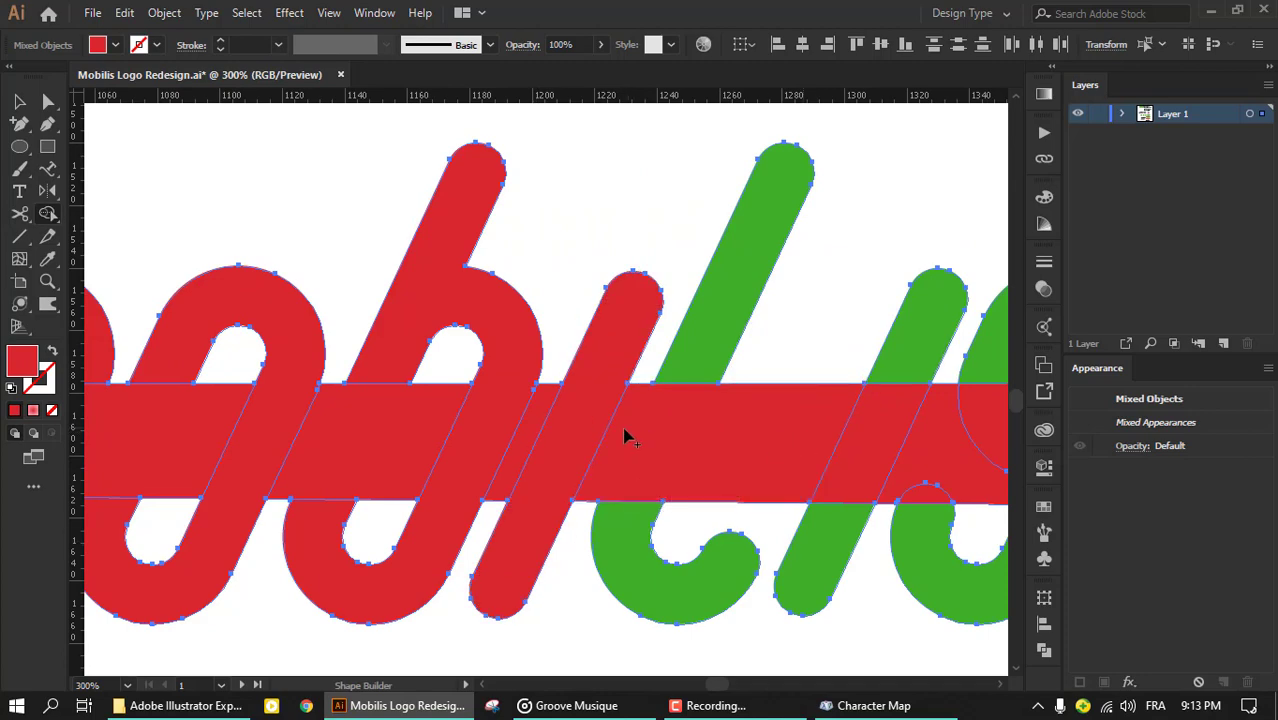
drag(624, 437, 452, 440)
drag(707, 442, 733, 470)
key(ctrl+z)
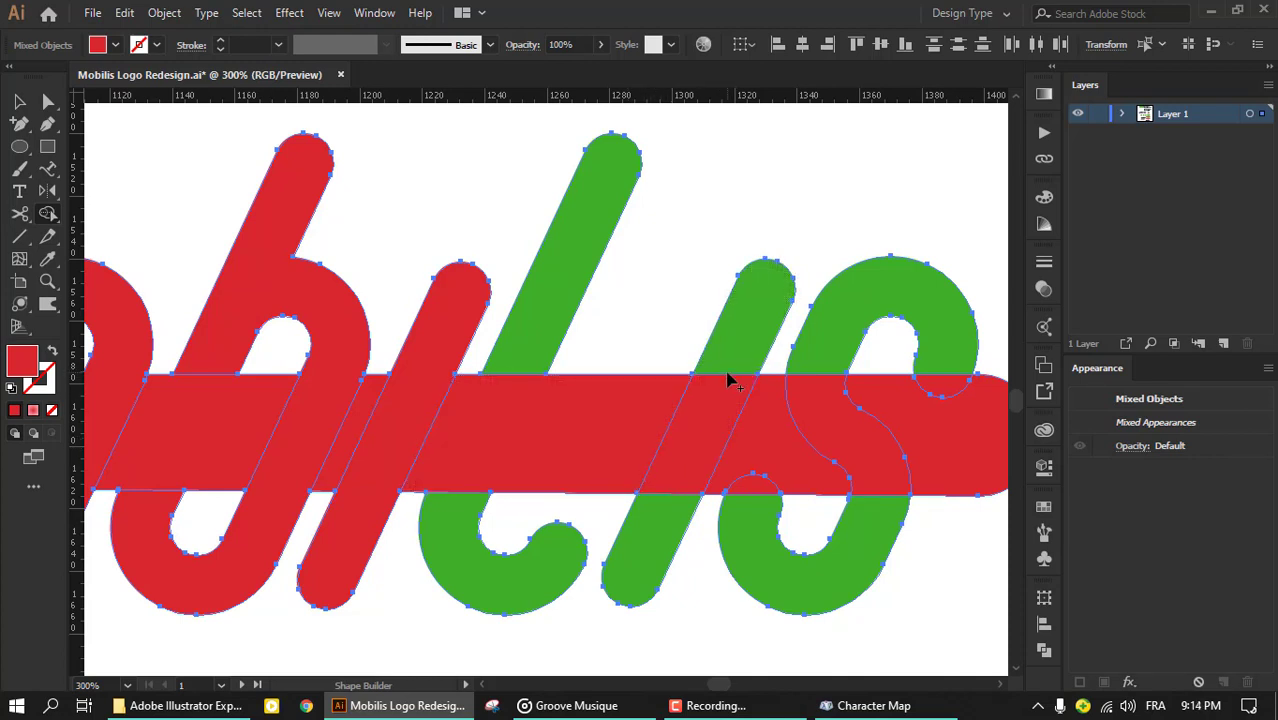
mouse_move(755, 490)
mouse_down()
mouse_move(656, 534)
mouse_move(745, 492)
mouse_up()
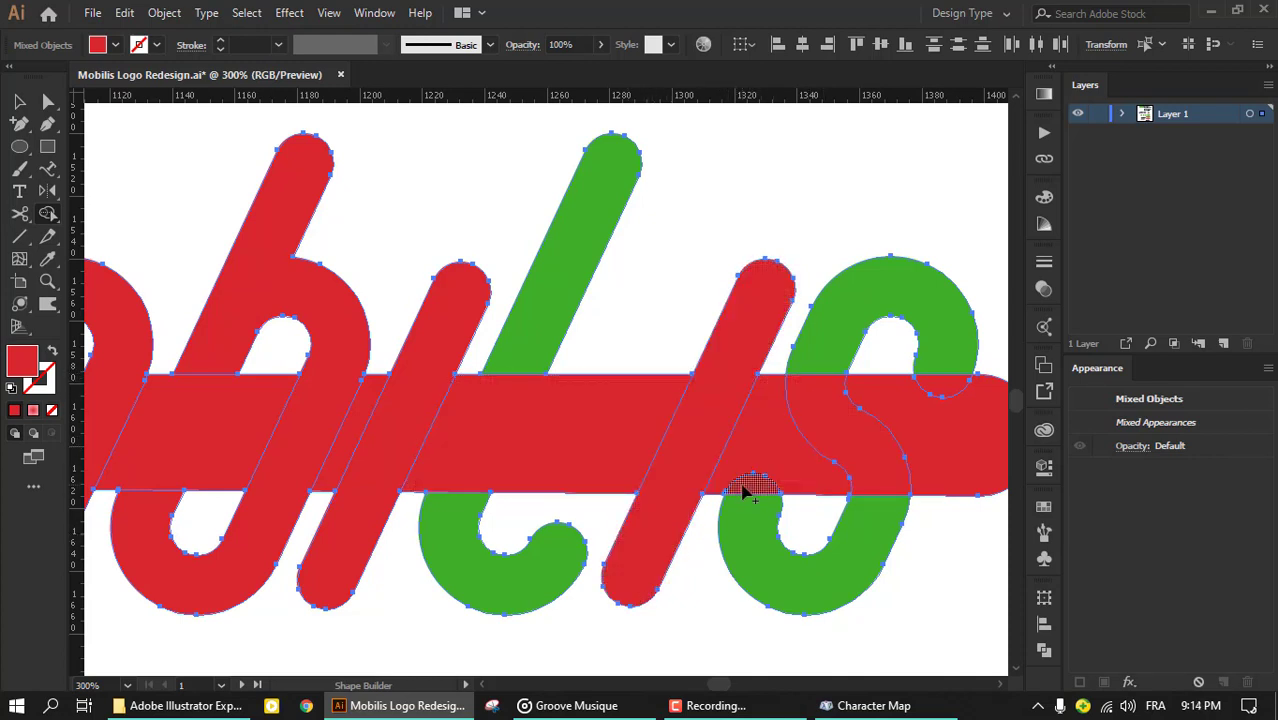
drag(756, 537, 900, 455)
Step: Recolor the four letter pieces outside the bar green with the eyedropper, then zoom out
key(a)
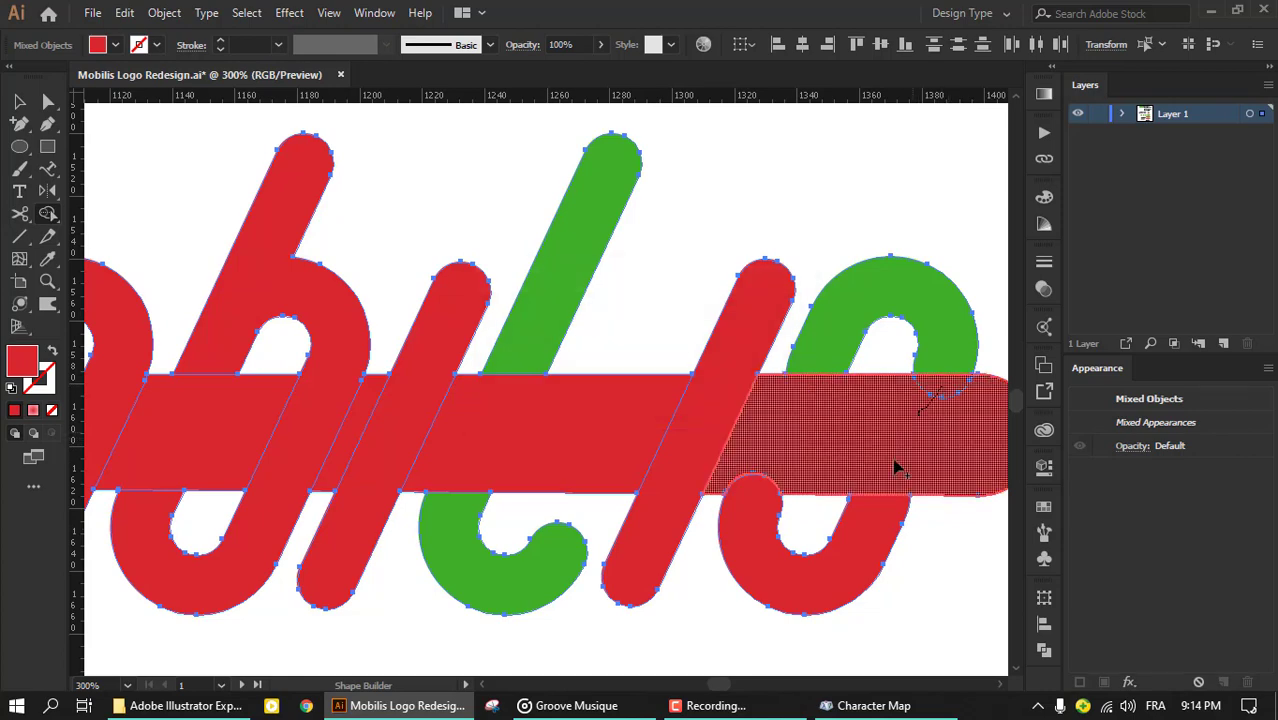
scroll(896, 465, down, 2)
shift+click(927, 406)
click(835, 515)
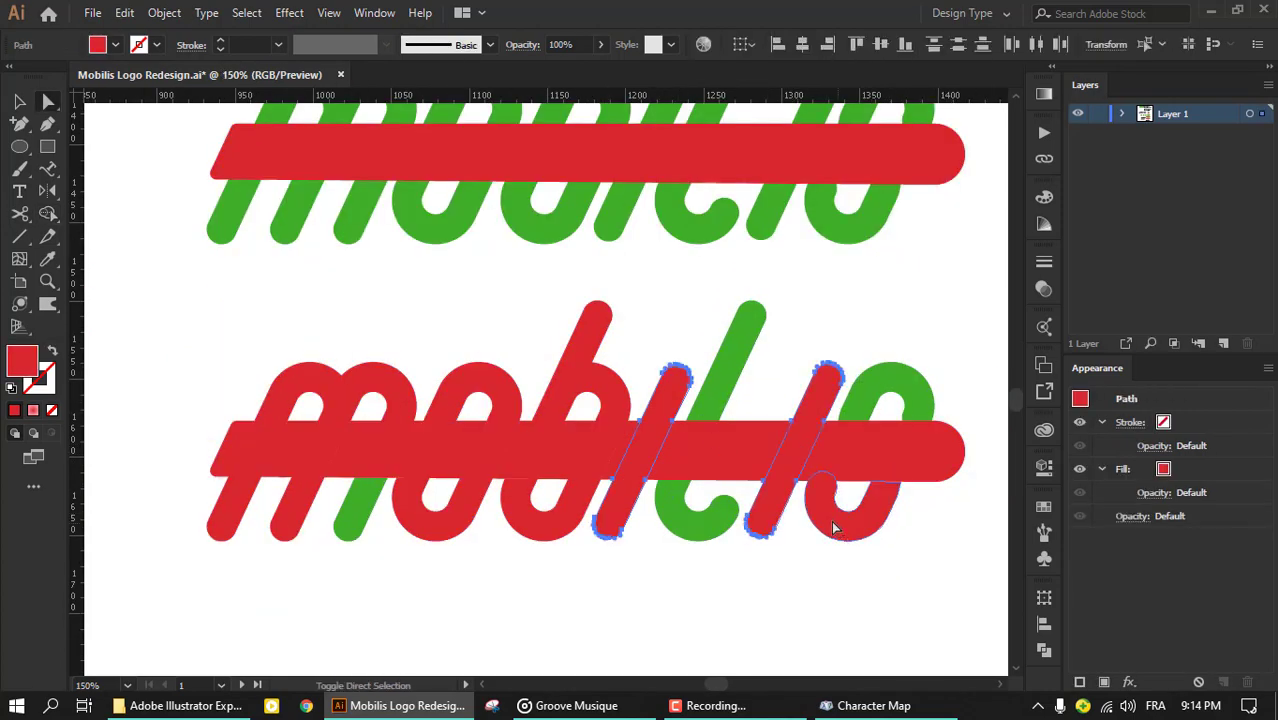
shift+click(513, 400)
shift+click(380, 520)
key(i)
click(18, 101)
click(222, 256)
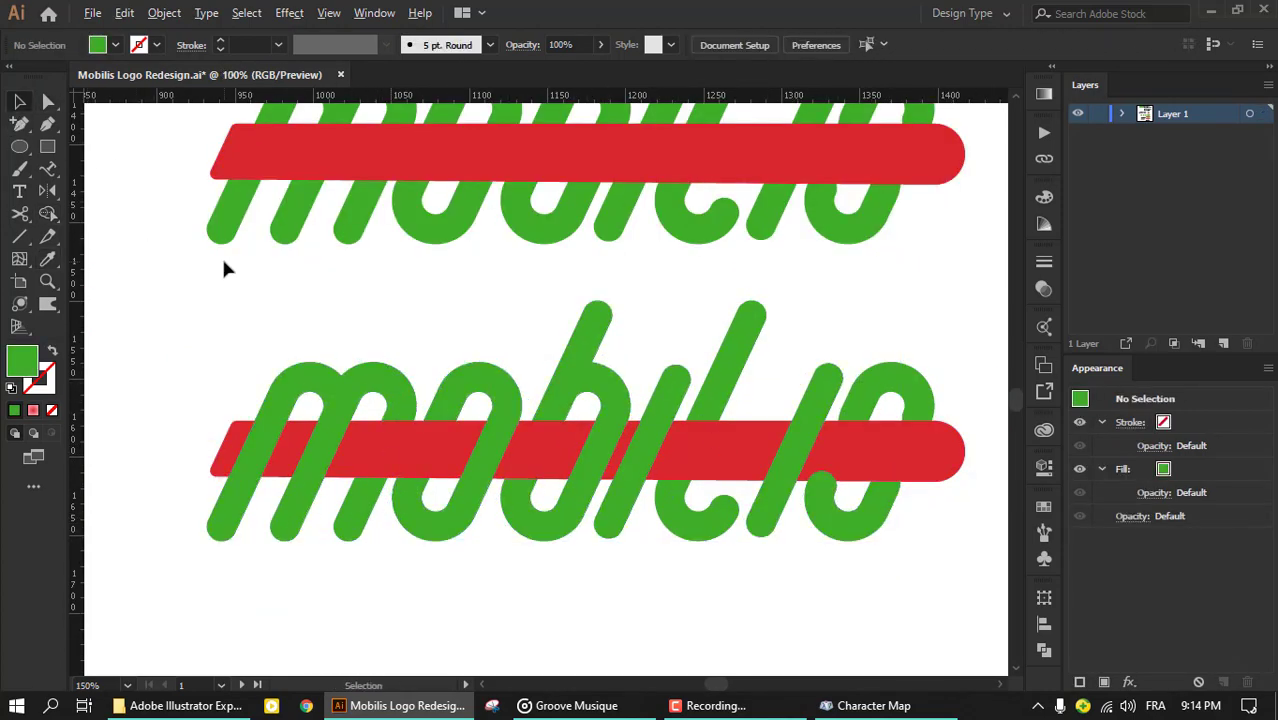
key(ctrl+minus)
click(690, 425)
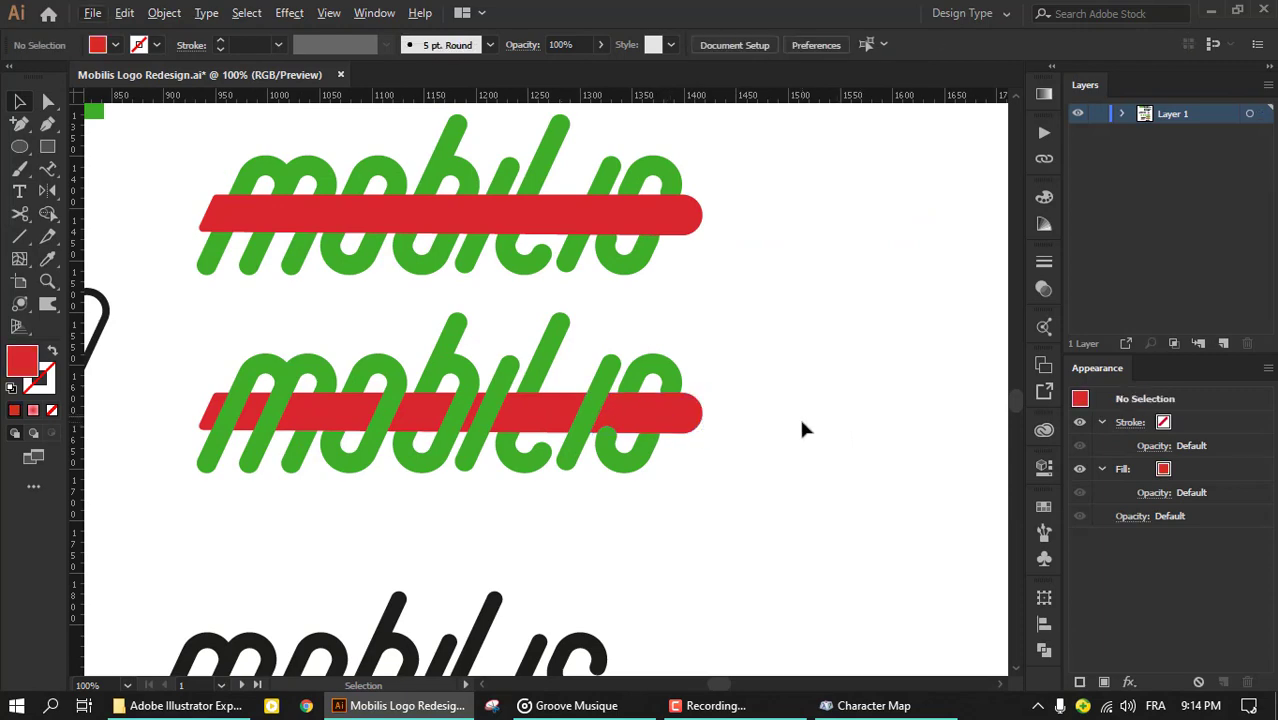
Step: Duplicate the green mobilis logo to the right and draw a green rectangle below it
scroll(770, 427, down, 2)
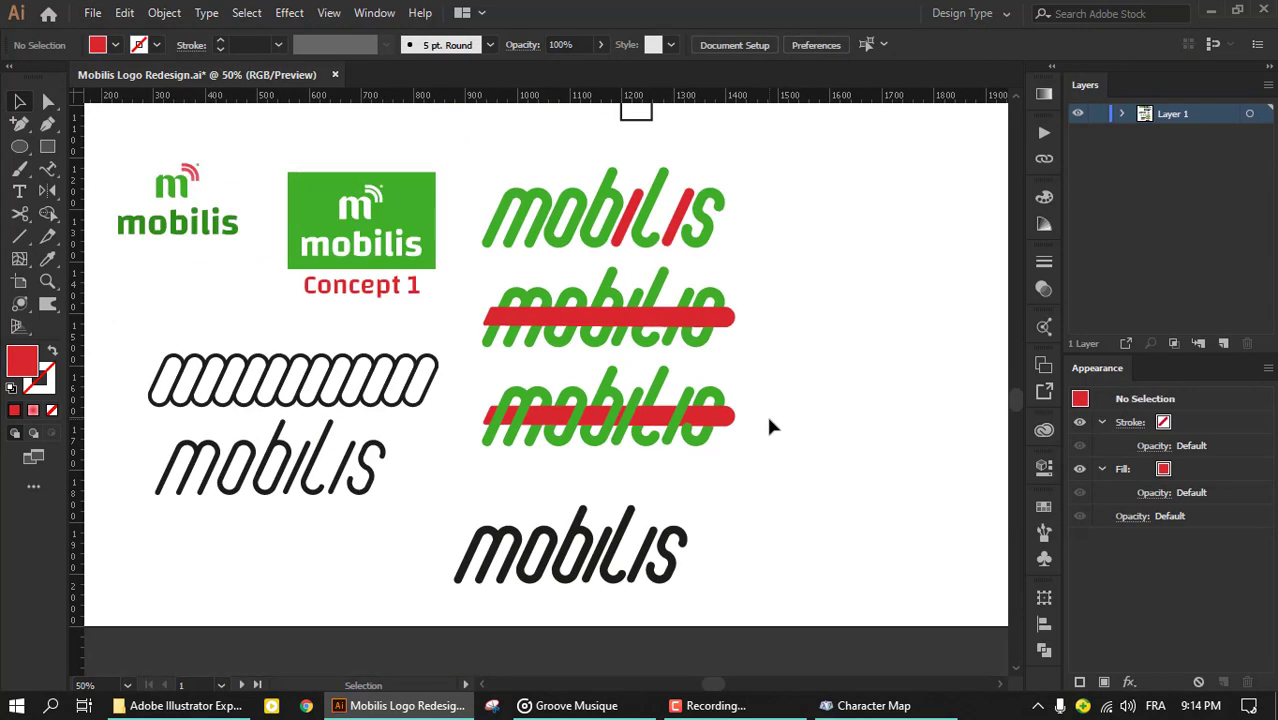
scroll(770, 427, up, 2)
drag(560, 280, 843, 280)
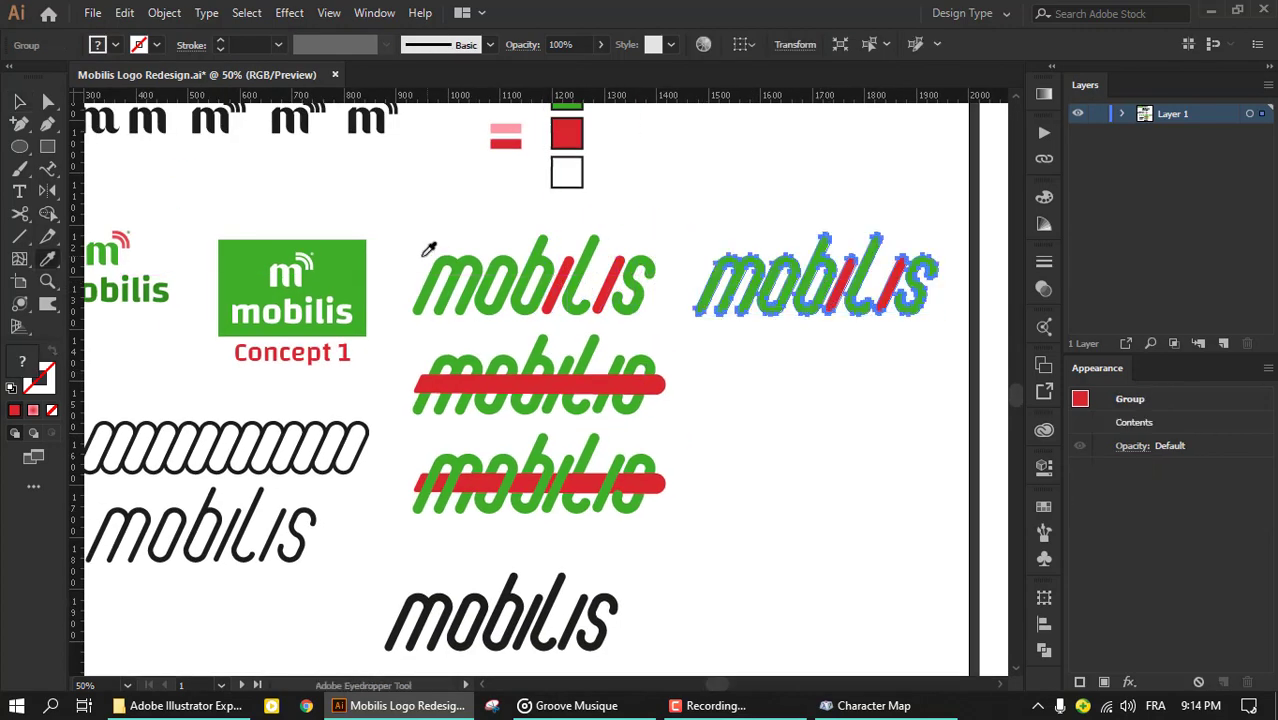
click(52, 150)
scroll(579, 366, right, 2)
drag(572, 353, 803, 488)
Step: Place a white logo copy centred on the green rectangle and enlarge it inside the panel
right_click(690, 461)
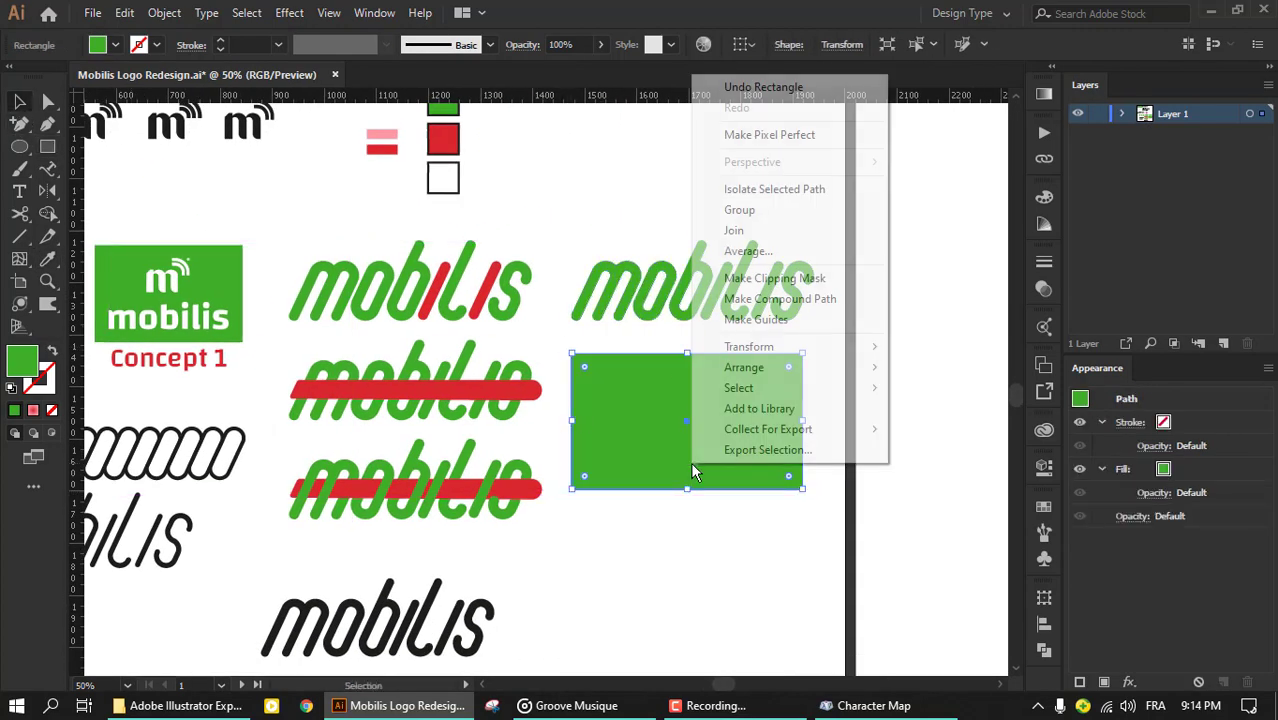
click(972, 418)
right_click(633, 308)
click(836, 593)
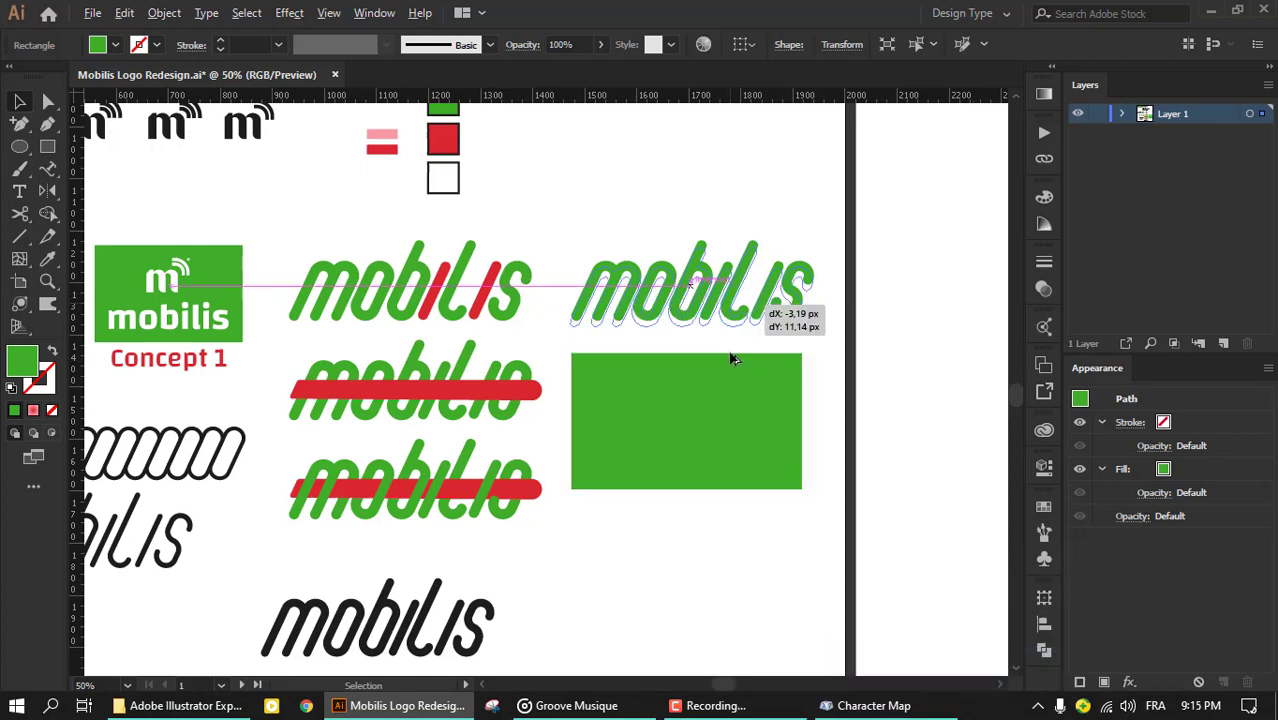
mouse_move(750, 280)
mouse_down()
mouse_move(750, 410)
mouse_move(797, 391)
mouse_up()
shift+click(690, 470)
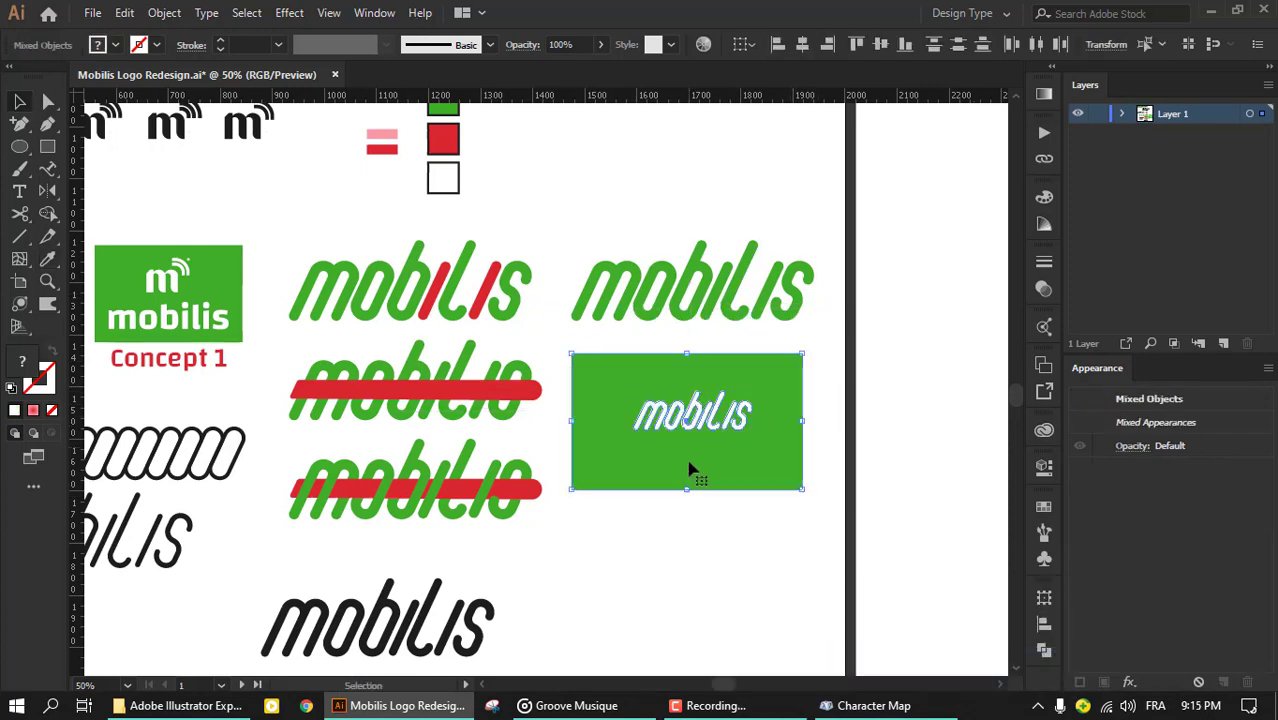
click(878, 45)
drag(746, 432, 770, 455)
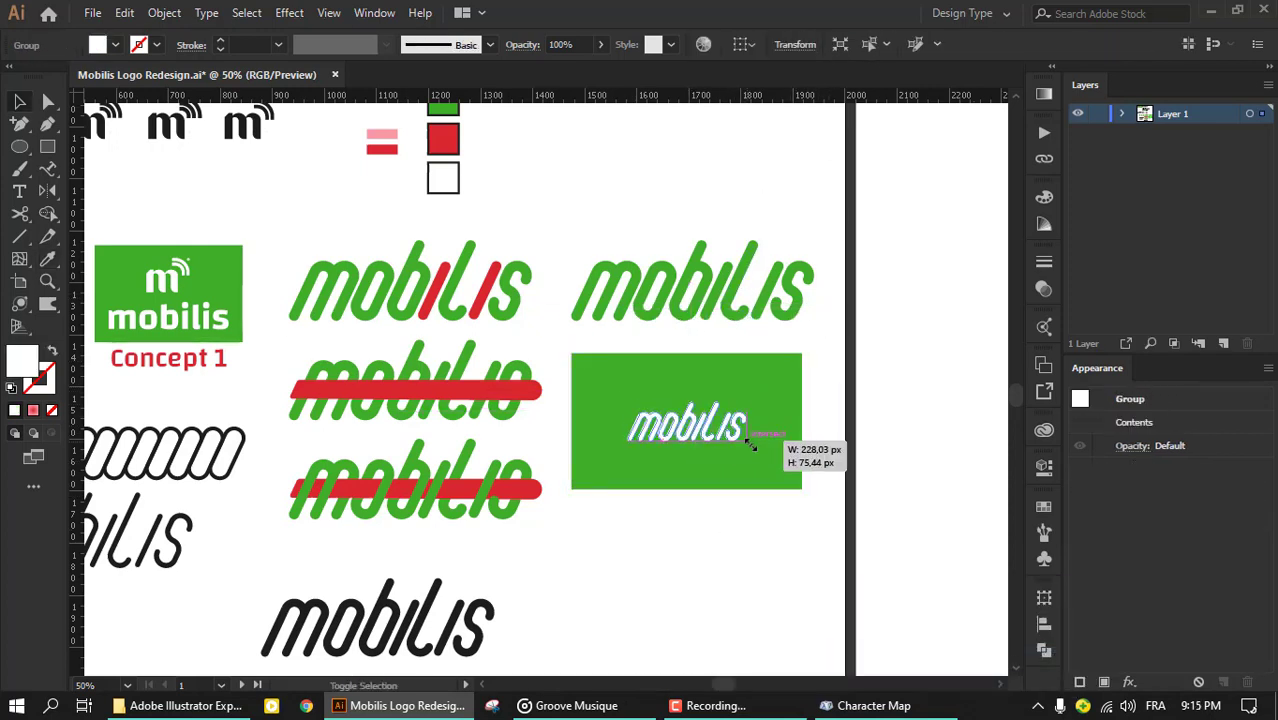
click(742, 513)
Step: Paste the Concept 1 label below the green panel and edit it to 'Concept 2'
key(ctrl+v)
drag(744, 503, 770, 486)
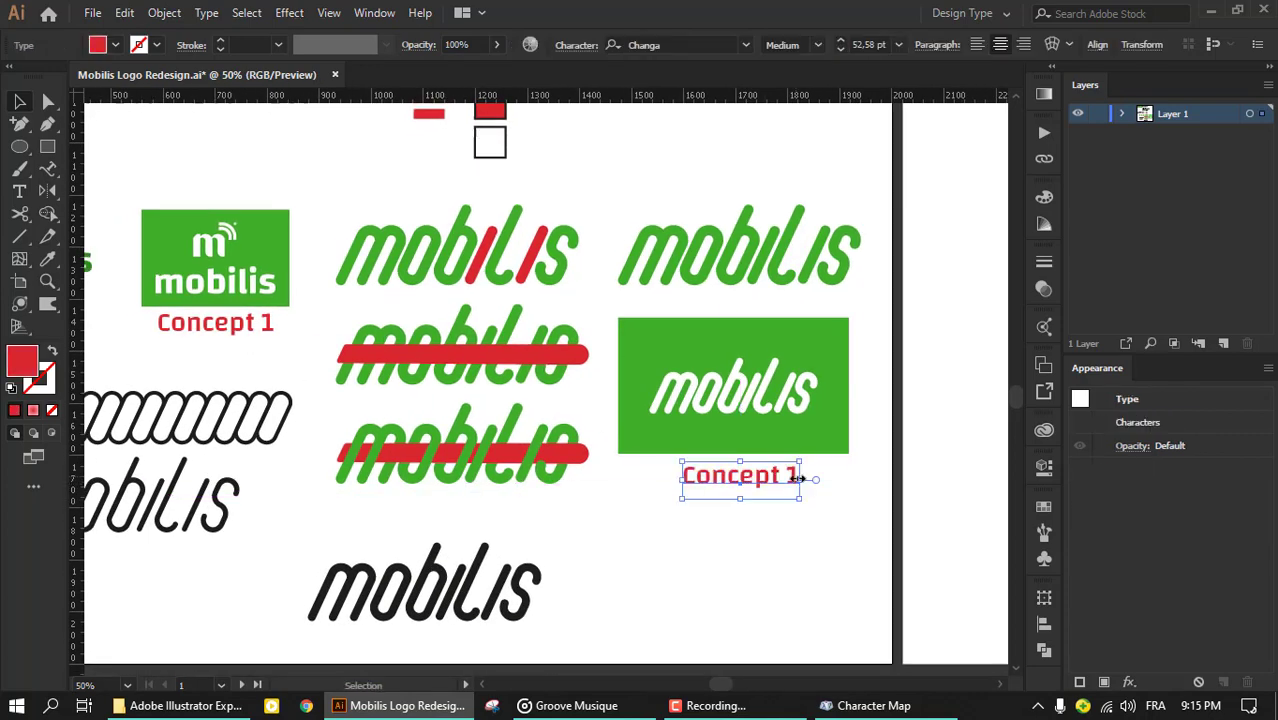
double_click(795, 478)
text(2)
key(Escape)
click(724, 510)
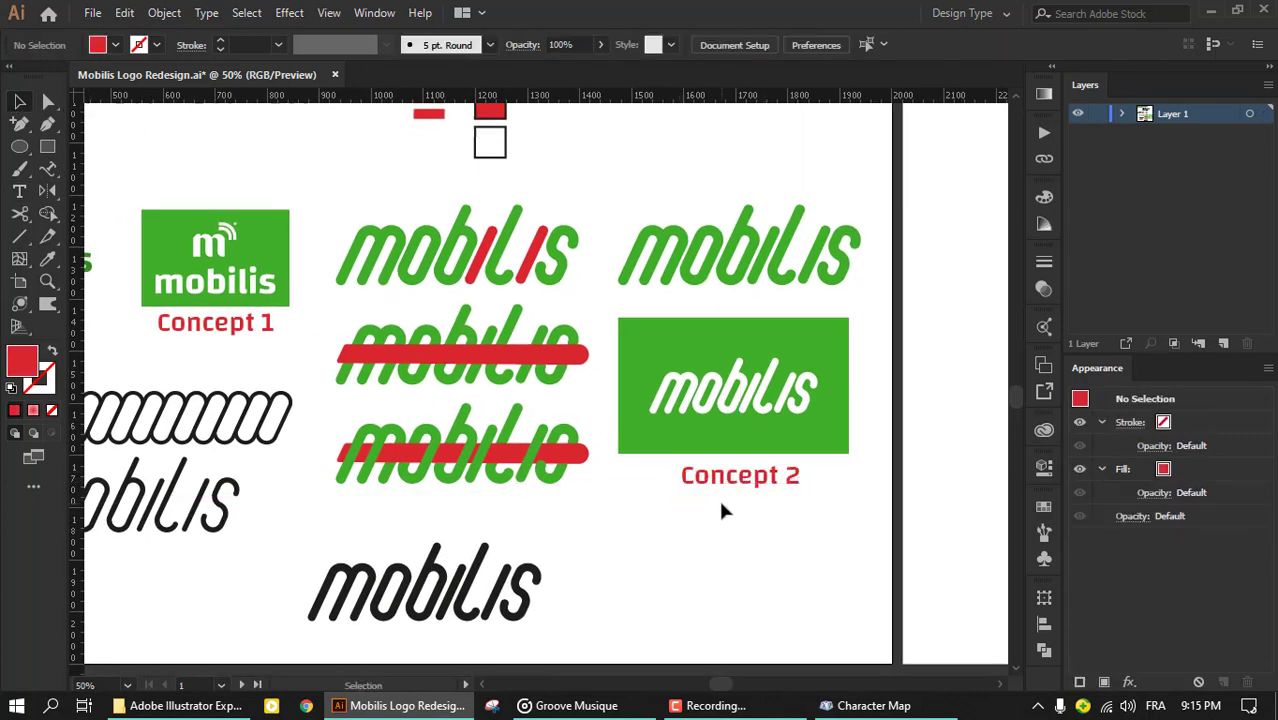
scroll(382, 616, down, 1)
Step: Move the Concept 1 group onto the right artboard, aligned top-centre
scroll(330, 400, down, 1)
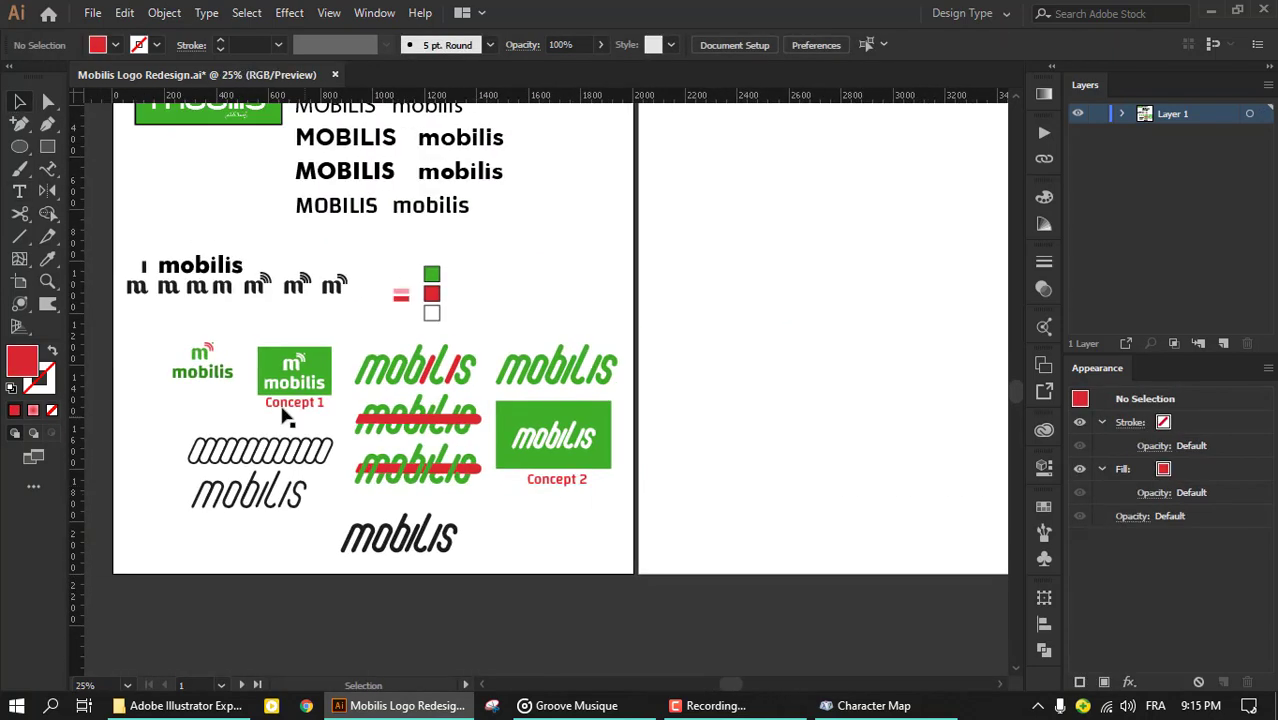
click(176, 466)
mouse_move(176, 466)
mouse_down()
mouse_move(645, 270)
mouse_move(620, 410)
mouse_up()
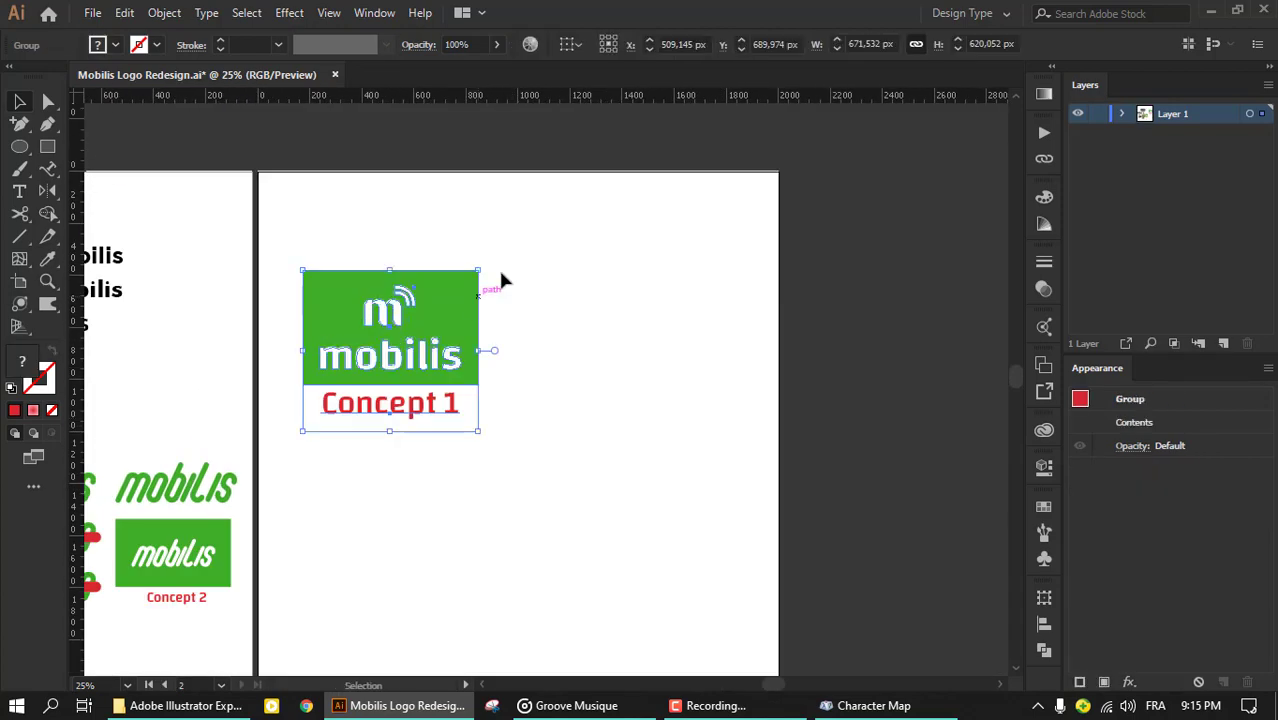
click(572, 44)
key(Escape)
Step: Move the Concept 2 panel below Concept 1 and scale it up proportionally
click(396, 425)
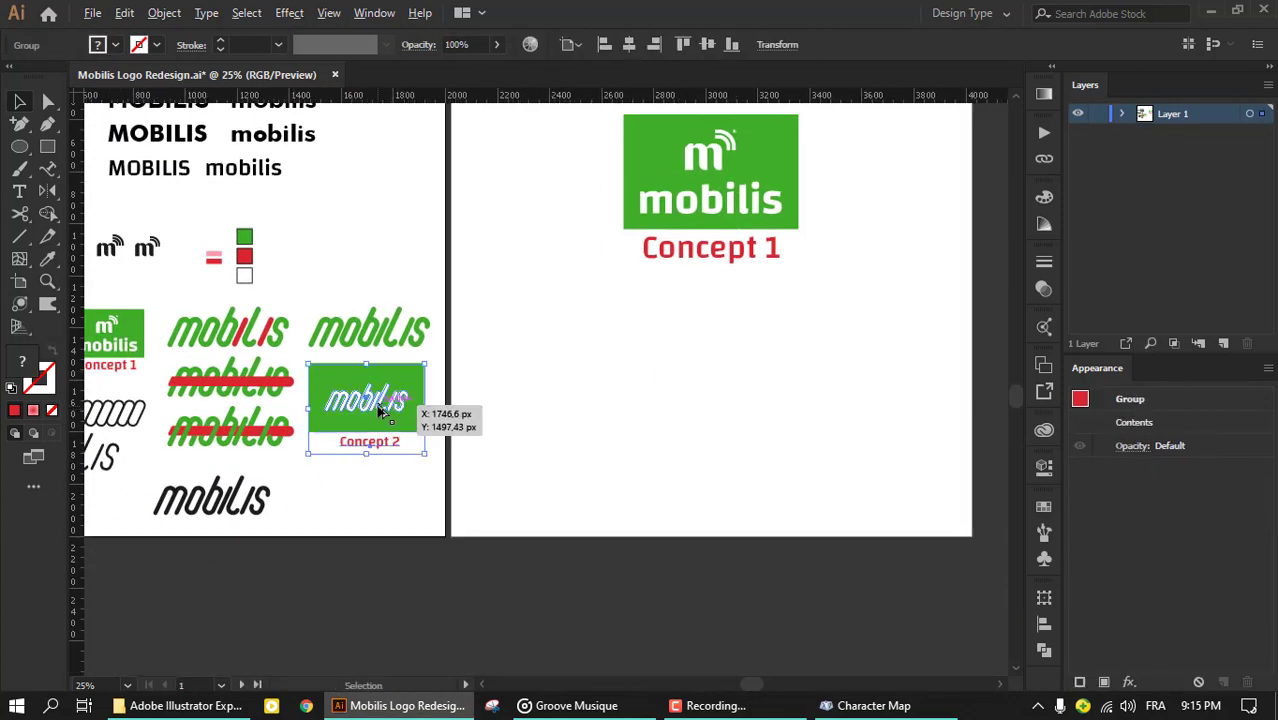
drag(395, 408, 812, 408)
scroll(720, 350, up, 2)
drag(712, 520, 712, 472)
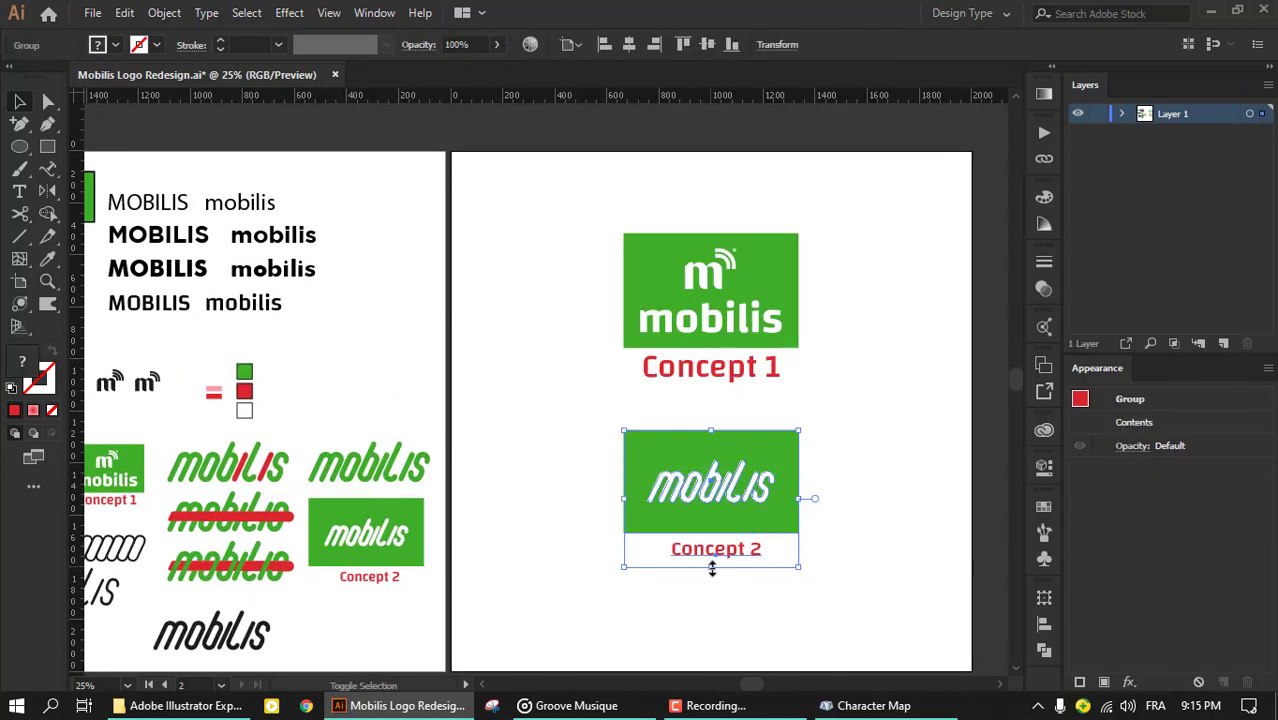
drag(707, 567, 707, 612)
click(892, 359)
scroll(880, 300, down, 2)
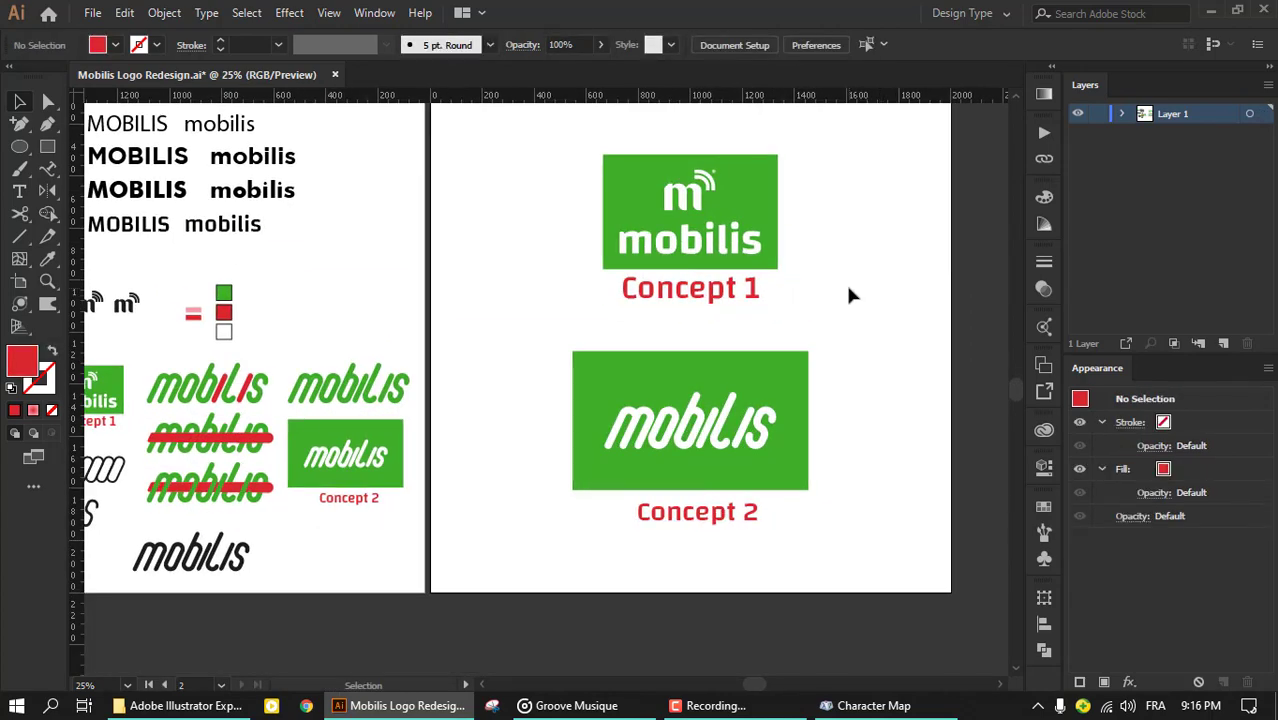
scroll(760, 310, right, 2)
scroll(760, 310, up, 1)
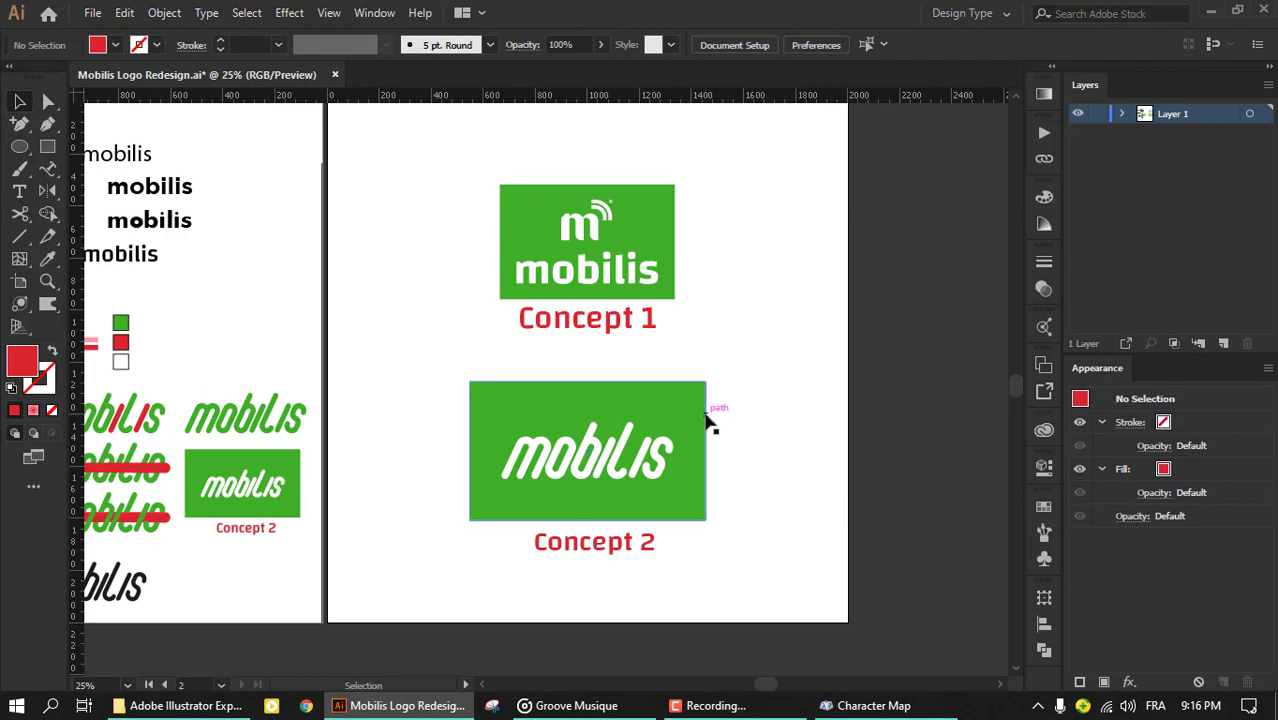